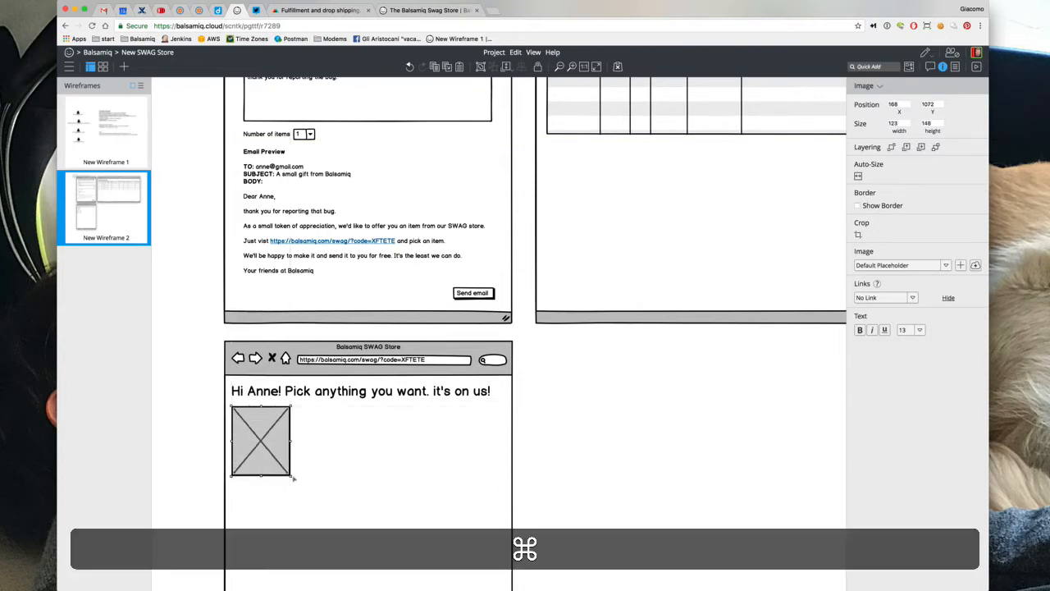
Duplicate the image placeholder into a row and insert a Text component via Quick Add
{"action": "key", "text": "super+d"}
{"action": "key", "text": "super+d"}
{"action": "key", "text": "super+d"}
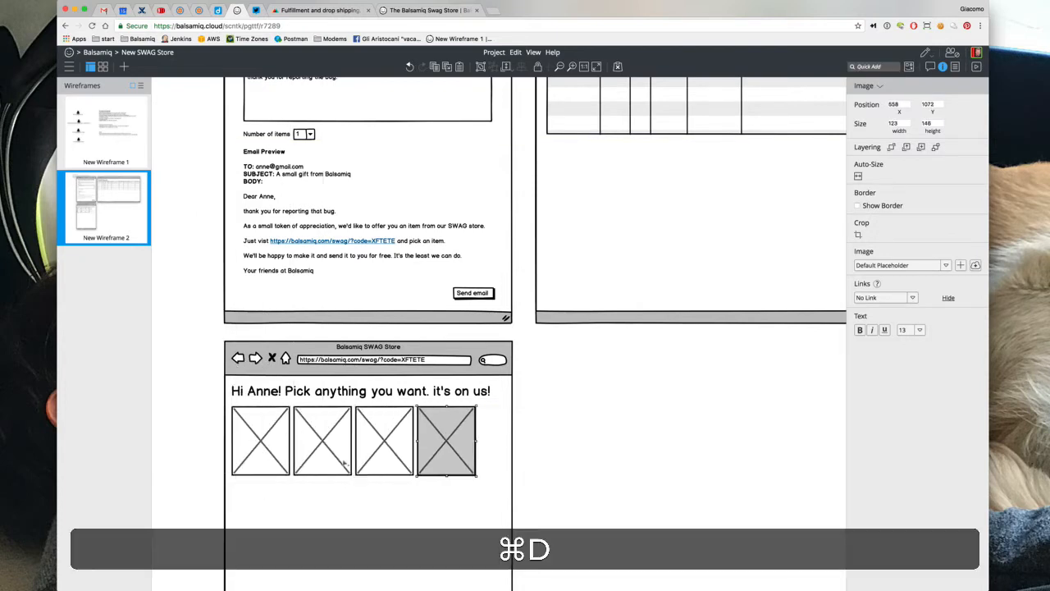
{"action": "key", "text": "super+slash"}
{"action": "type", "text": "te"}
{"action": "key", "text": "Return"}
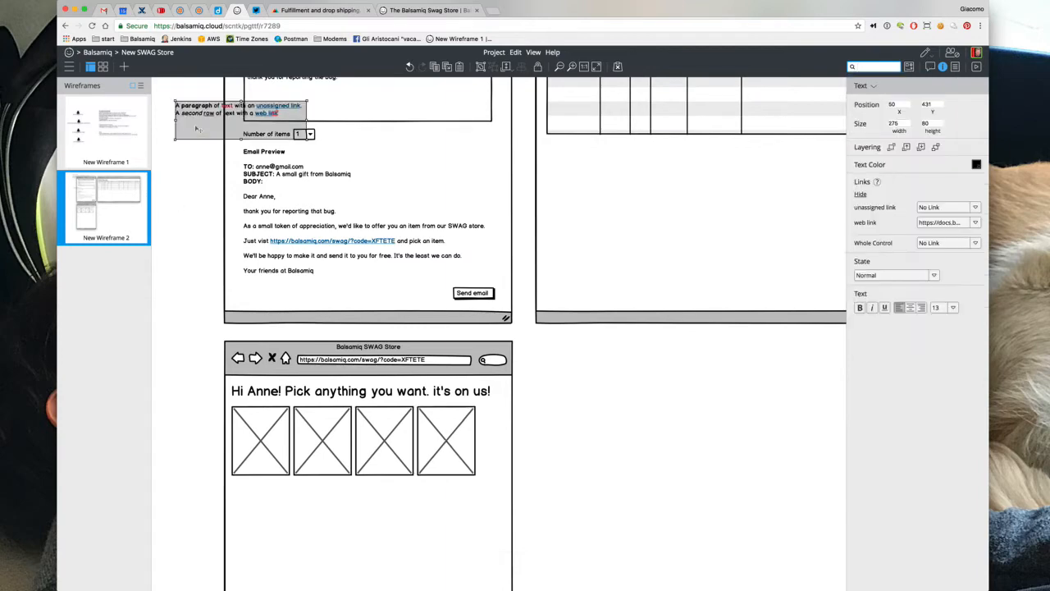
Place the text block below the image placeholders and open it for editing
{"action": "left_click_drag", "start_coordinate": [195, 128], "coordinate": [257, 504]}
{"action": "key", "text": "shift+8"}
{"action": "key", "text": "shift+Return"}
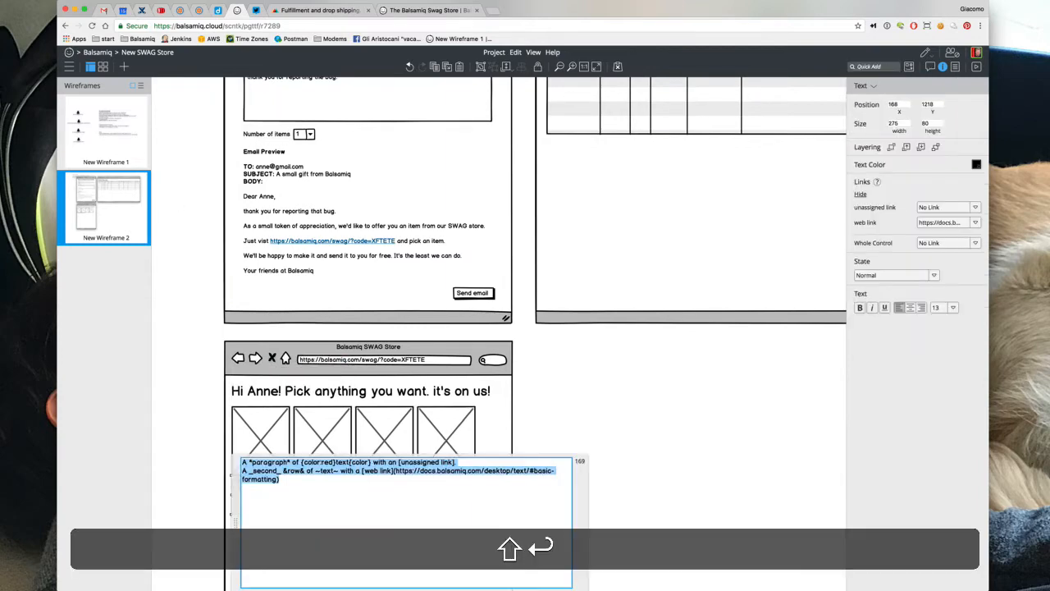
{"action": "key", "text": "shift+8"}
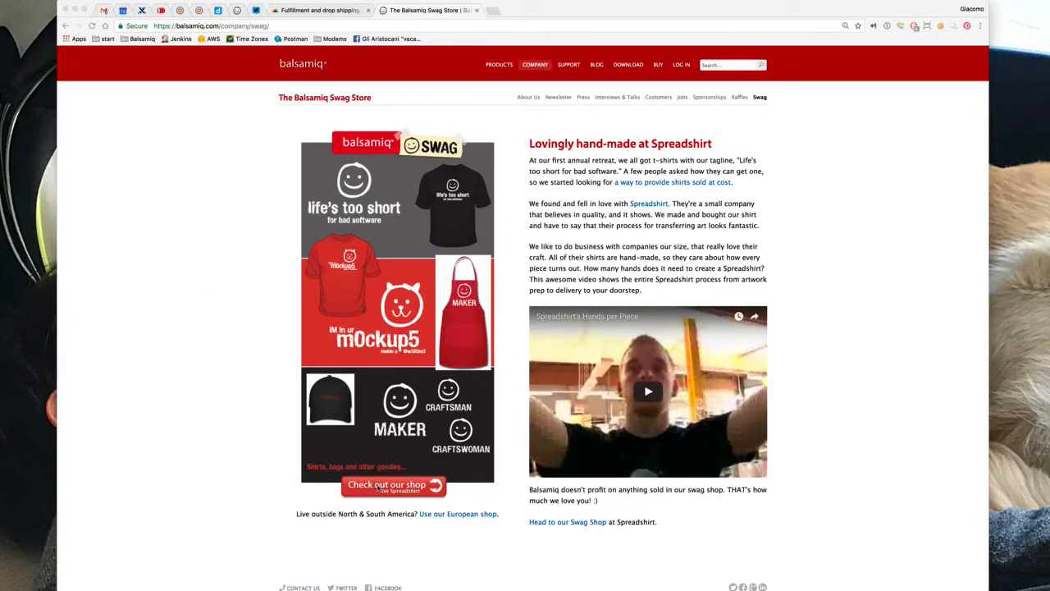
Open the Balsamiq shop and the European shop on Spreadshirt, showing the Balsamiq Swag Shop
{"action": "left_click", "coordinate": [243, 429]}
{"action": "left_click", "coordinate": [380, 485]}
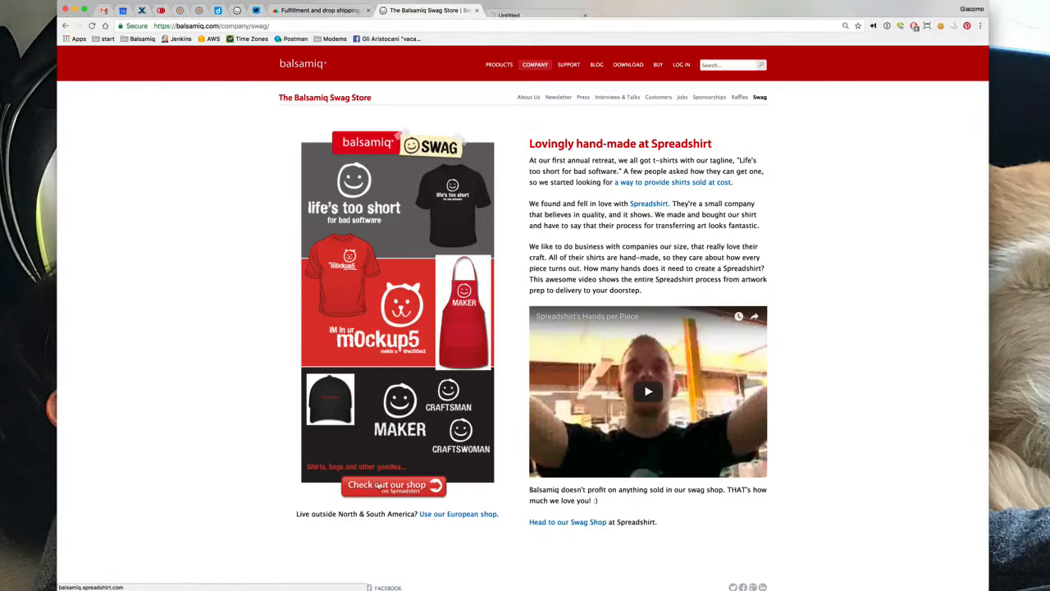
{"action": "left_click", "coordinate": [461, 514]}
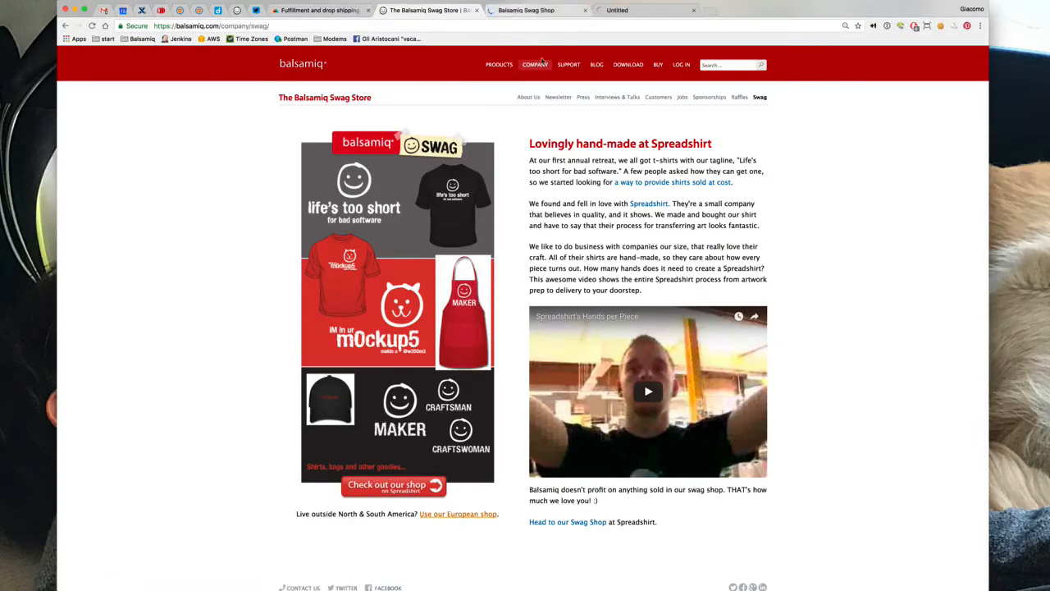
{"action": "left_click", "coordinate": [523, 10]}
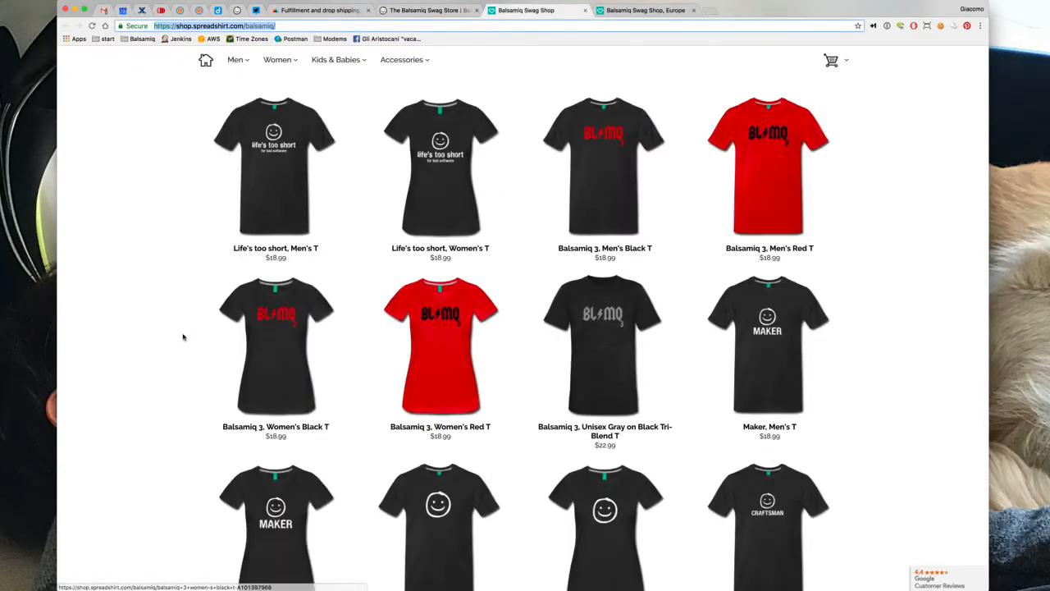
Browse the shop's grid of shirts, hoodies, totes, mugs and bottle with their prices
{"action": "scroll", "coordinate": [183, 337], "scroll_direction": "down", "scroll_amount": 5}
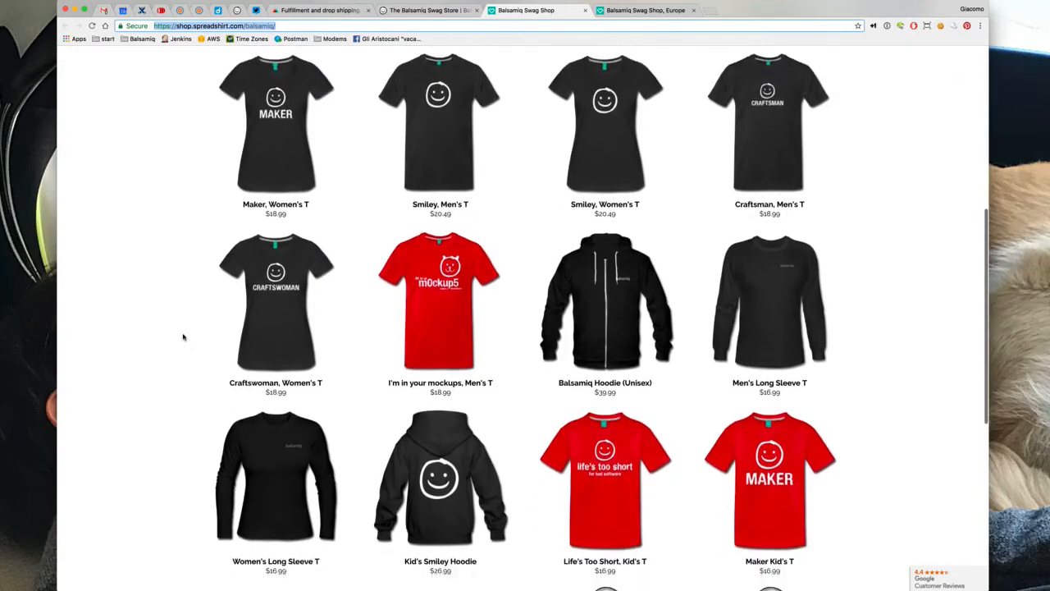
{"action": "scroll", "coordinate": [183, 336], "scroll_direction": "down", "scroll_amount": 4}
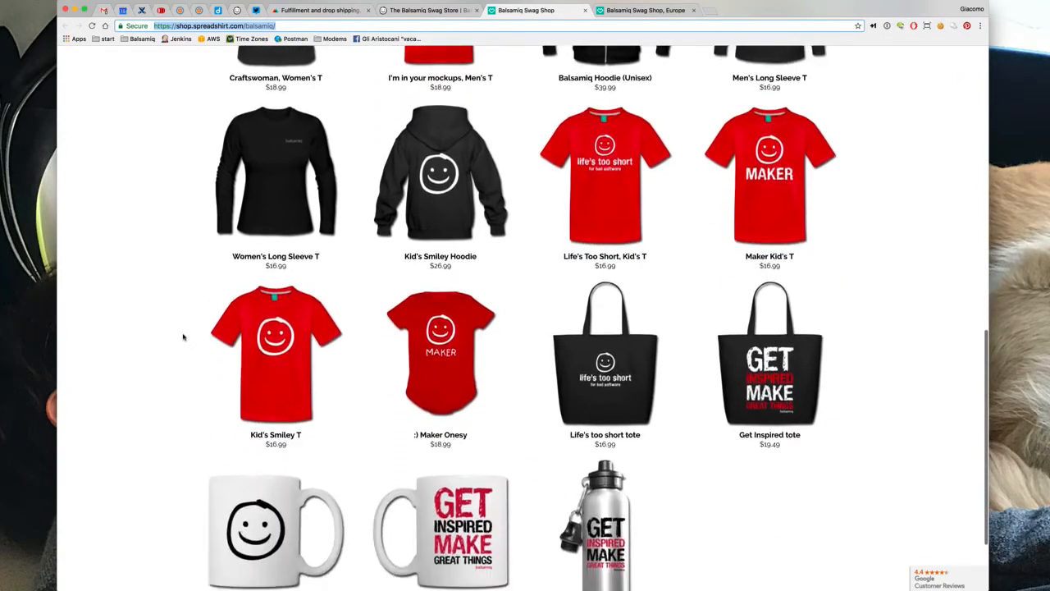
{"action": "scroll", "coordinate": [183, 337], "scroll_direction": "down", "scroll_amount": 1}
{"action": "scroll", "coordinate": [183, 336], "scroll_direction": "up", "scroll_amount": 10}
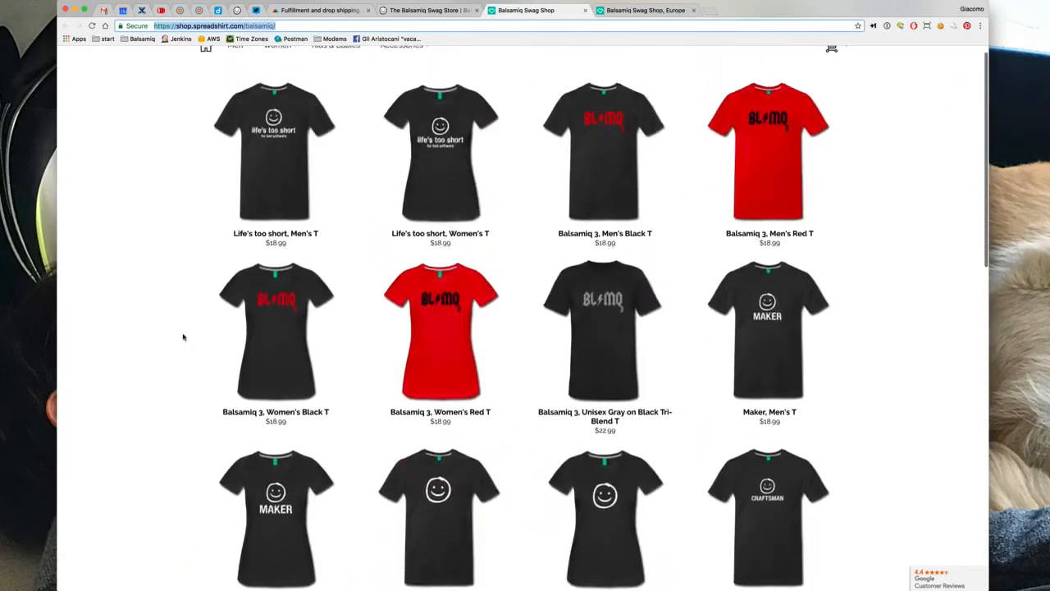
{"action": "scroll", "coordinate": [183, 336], "scroll_direction": "up", "scroll_amount": 1}
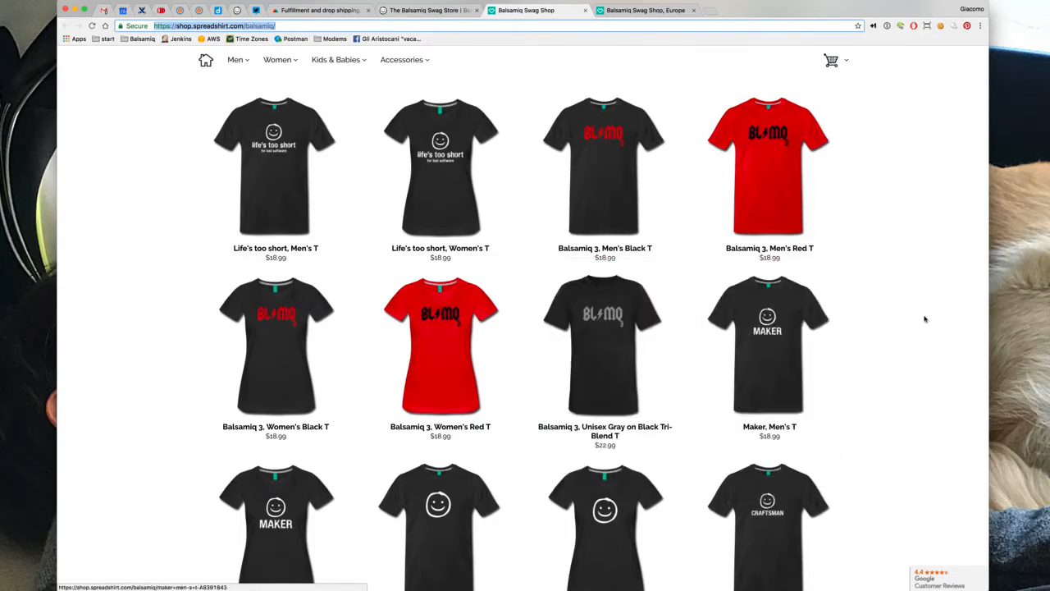
{"action": "scroll", "coordinate": [923, 358], "scroll_direction": "down", "scroll_amount": 3}
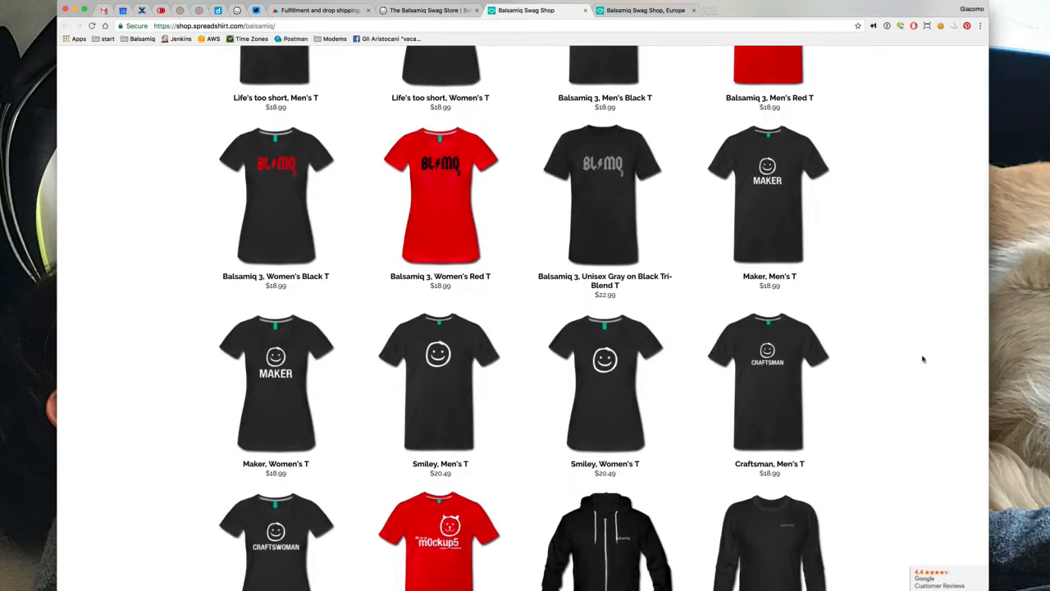
{"action": "scroll", "coordinate": [923, 358], "scroll_direction": "down", "scroll_amount": 2}
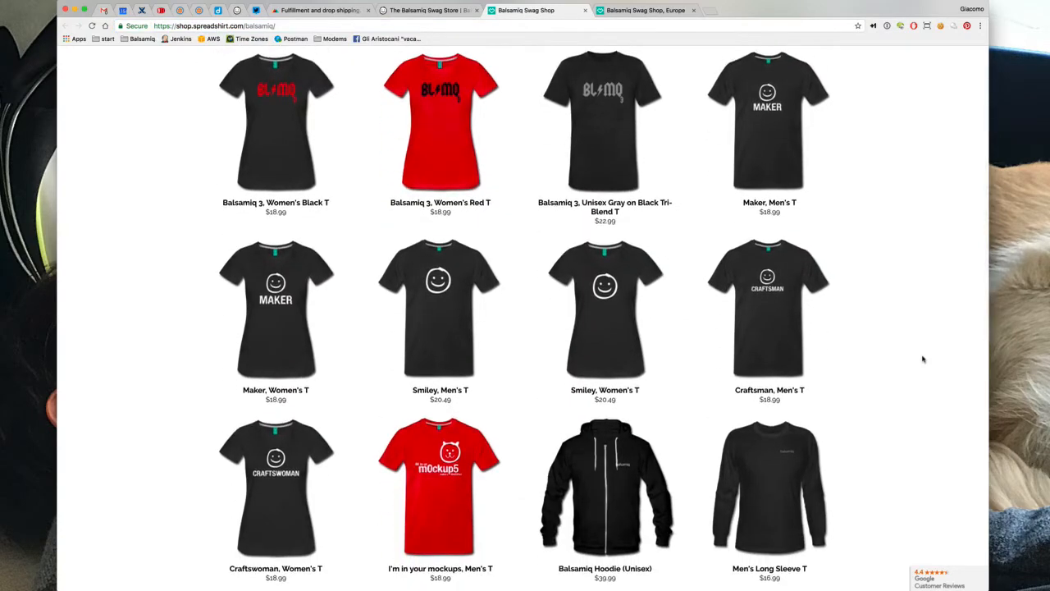
{"action": "scroll", "coordinate": [923, 358], "scroll_direction": "down", "scroll_amount": 2}
{"action": "scroll", "coordinate": [923, 358], "scroll_direction": "down", "scroll_amount": 2}
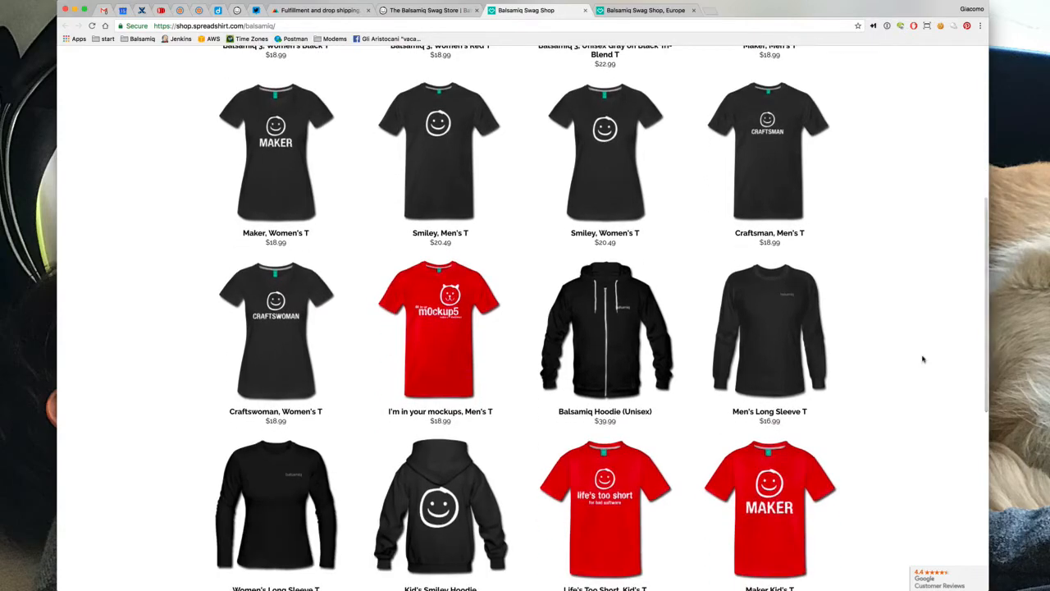
{"action": "scroll", "coordinate": [923, 359], "scroll_direction": "down", "scroll_amount": 1}
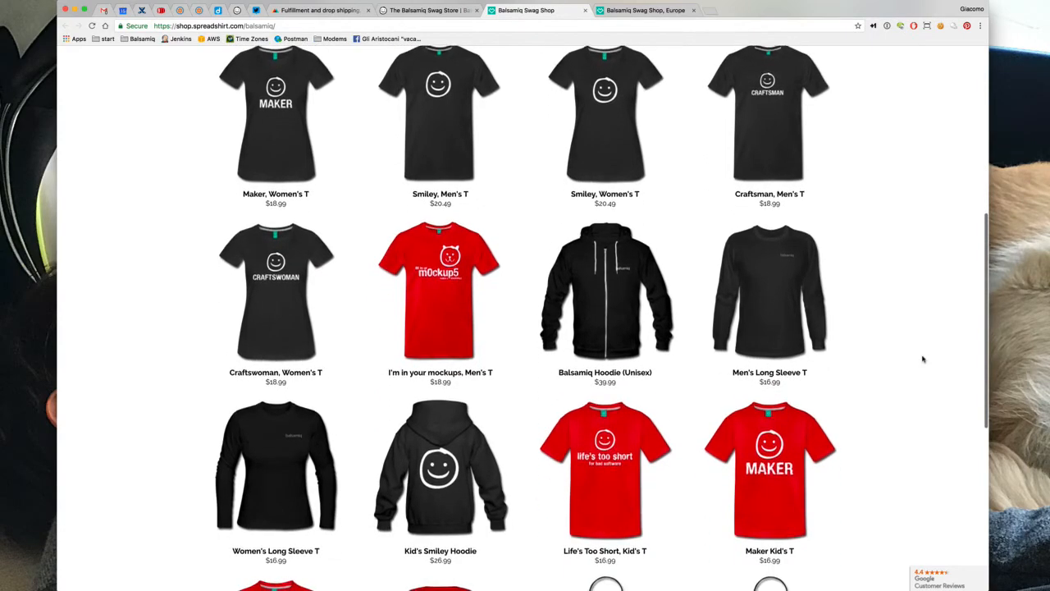
{"action": "scroll", "coordinate": [923, 359], "scroll_direction": "down", "scroll_amount": 1}
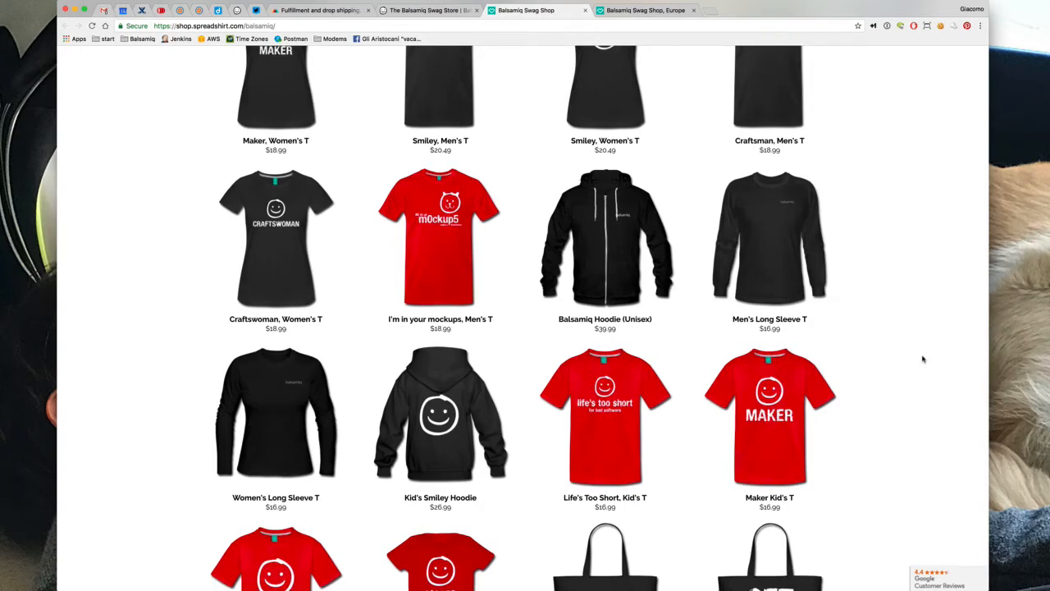
{"action": "scroll", "coordinate": [923, 359], "scroll_direction": "down", "scroll_amount": 1}
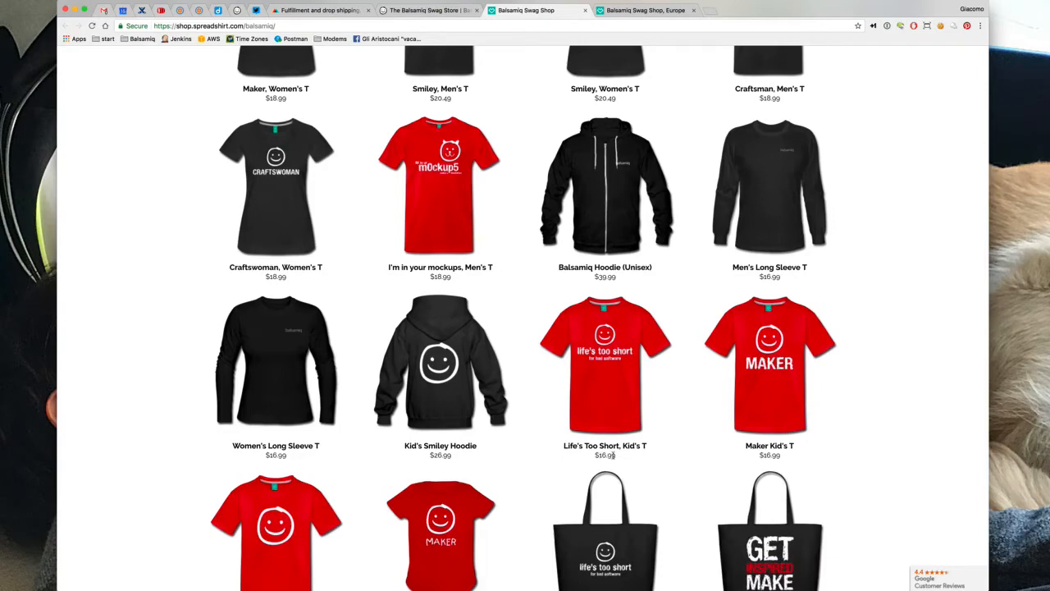
{"action": "scroll", "coordinate": [915, 349], "scroll_direction": "down", "scroll_amount": 3}
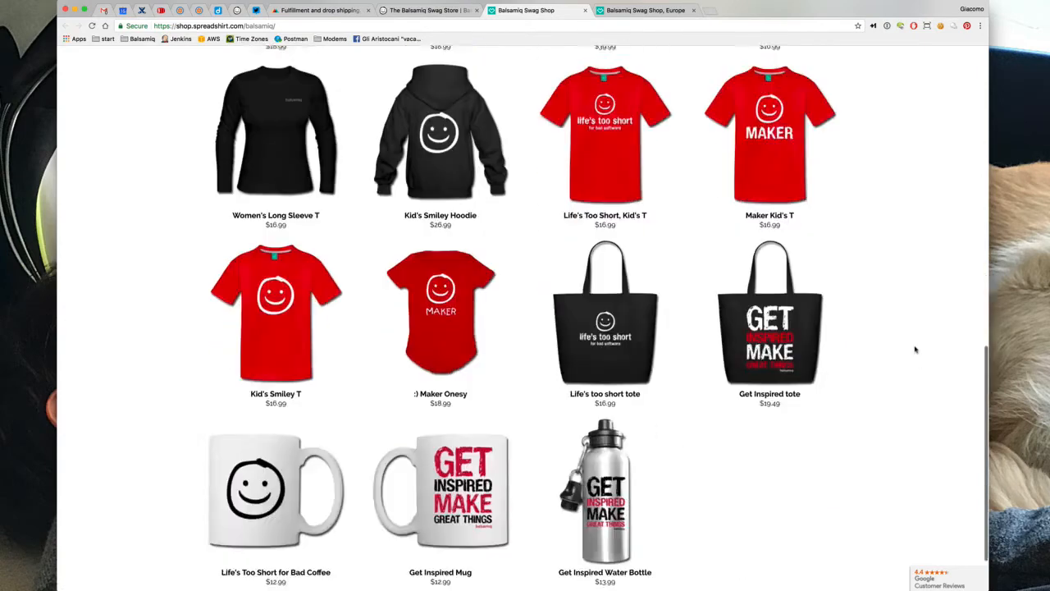
{"action": "scroll", "coordinate": [915, 349], "scroll_direction": "down", "scroll_amount": 1}
{"action": "scroll", "coordinate": [916, 350], "scroll_direction": "up", "scroll_amount": 10}
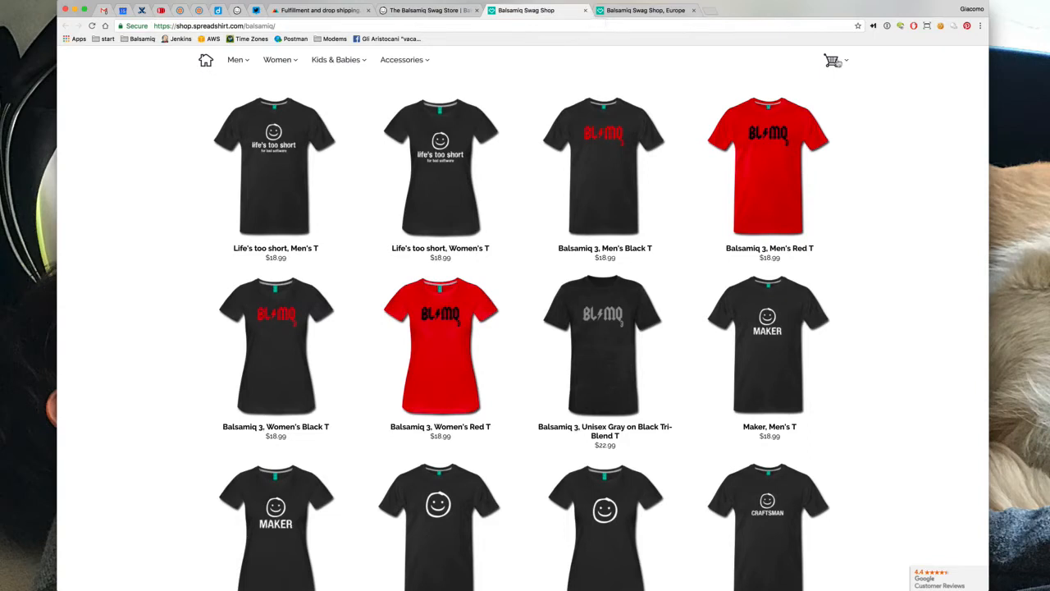
Add a size XL Balsamiq 3, Men's Red T to the cart ($21.98) and proceed to checkout
{"action": "left_click", "coordinate": [835, 63]}
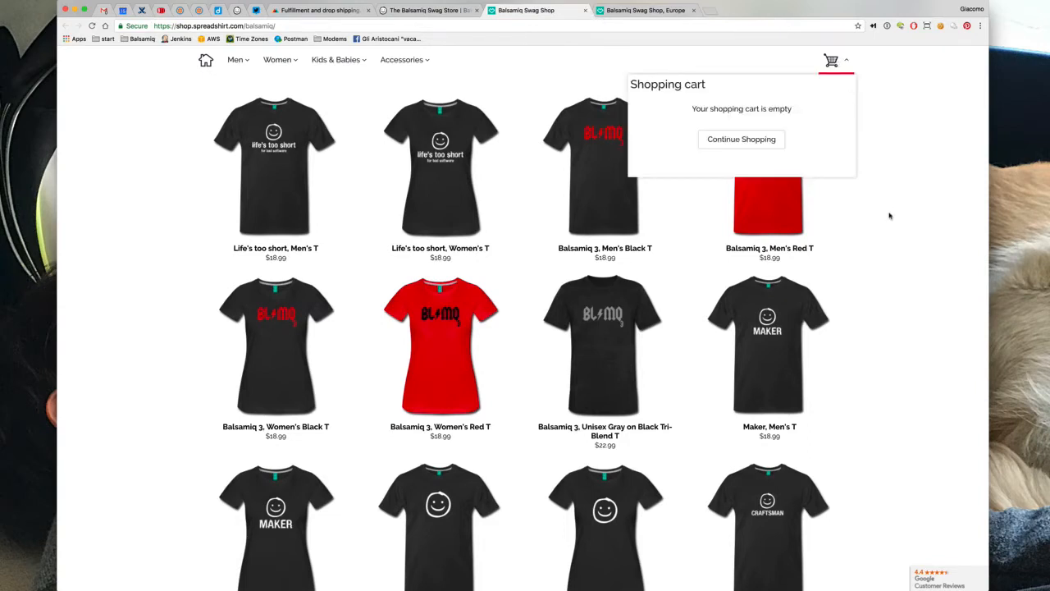
{"action": "left_click", "coordinate": [768, 192]}
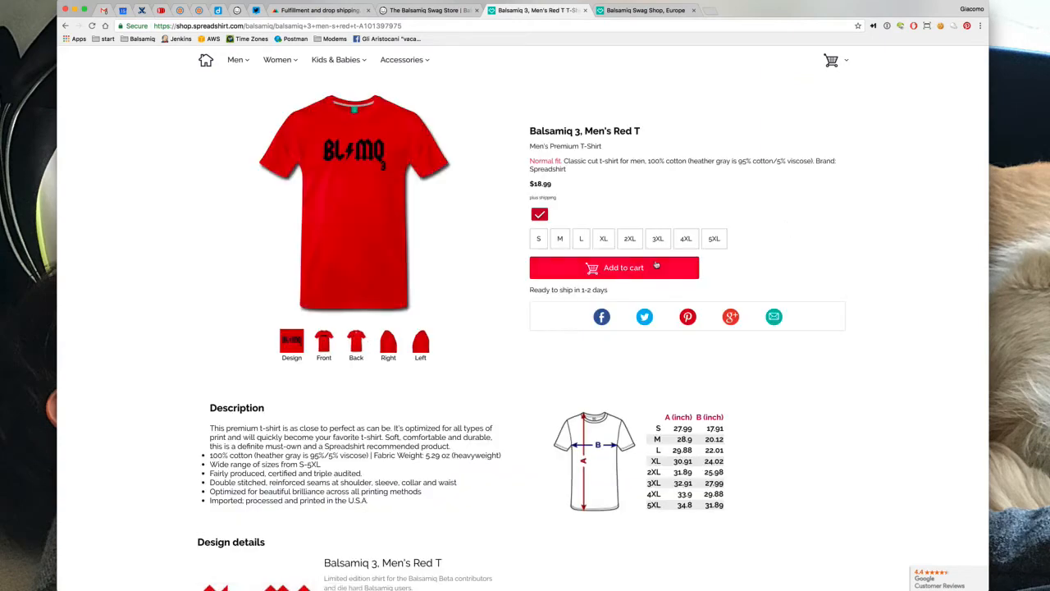
{"action": "left_click", "coordinate": [656, 266]}
{"action": "left_click", "coordinate": [603, 238]}
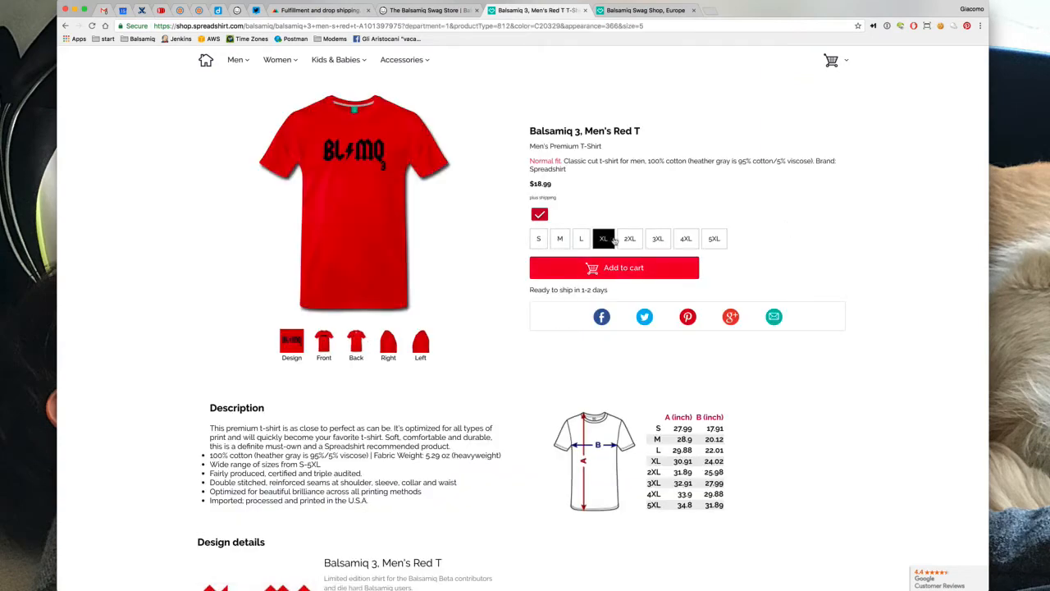
{"action": "left_click", "coordinate": [616, 266]}
{"action": "left_click", "coordinate": [832, 60]}
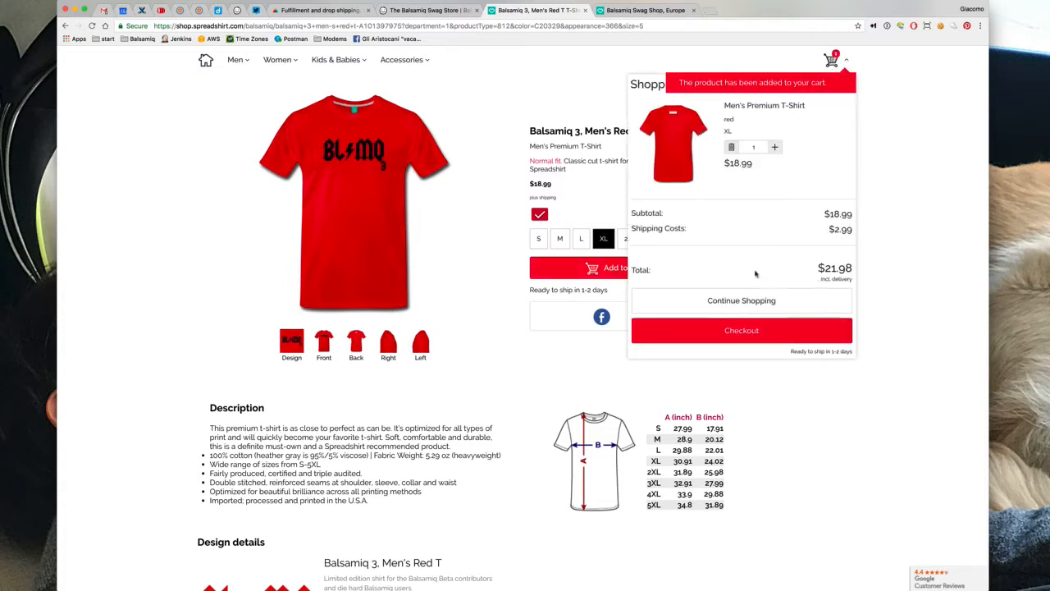
{"action": "left_click", "coordinate": [742, 331]}
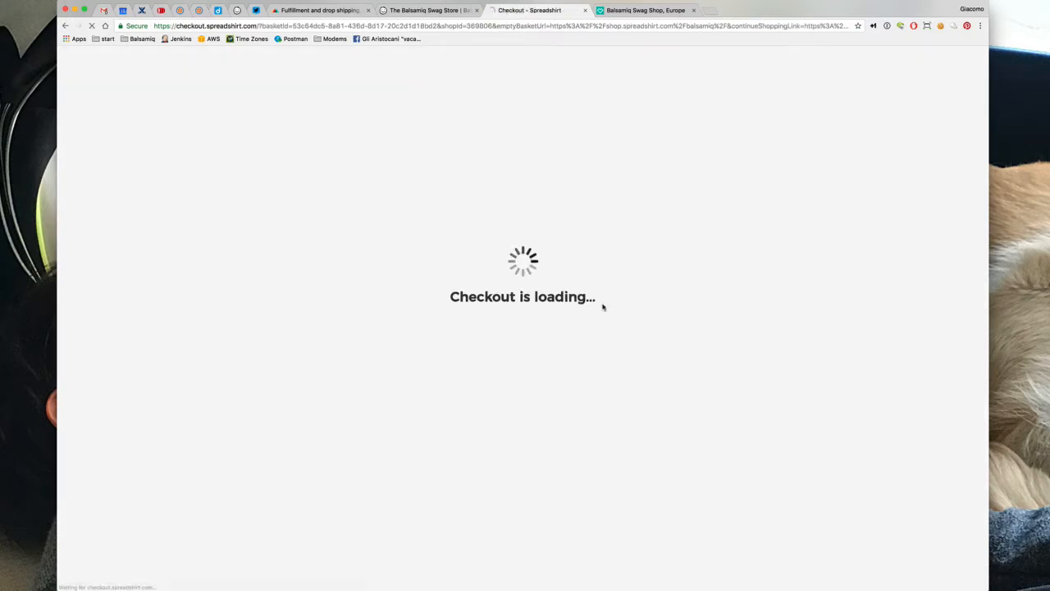
Review the checkout form and $21.98 total, leaving the coupon code empty, then return to Balsamiq Cloud
{"action": "scroll", "coordinate": [395, 285], "scroll_direction": "down", "scroll_amount": 2}
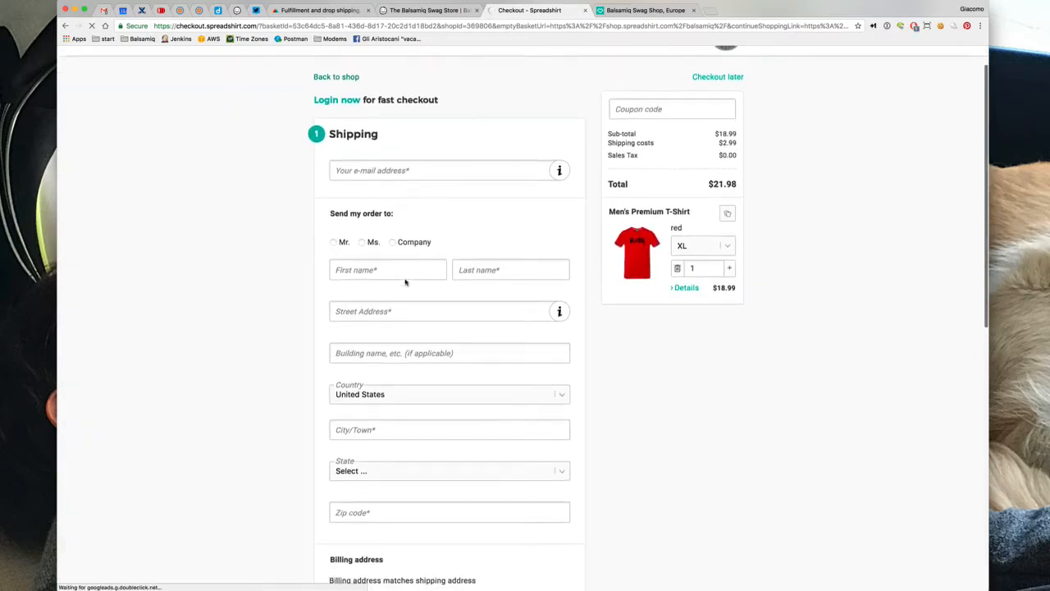
{"action": "left_click", "coordinate": [632, 64]}
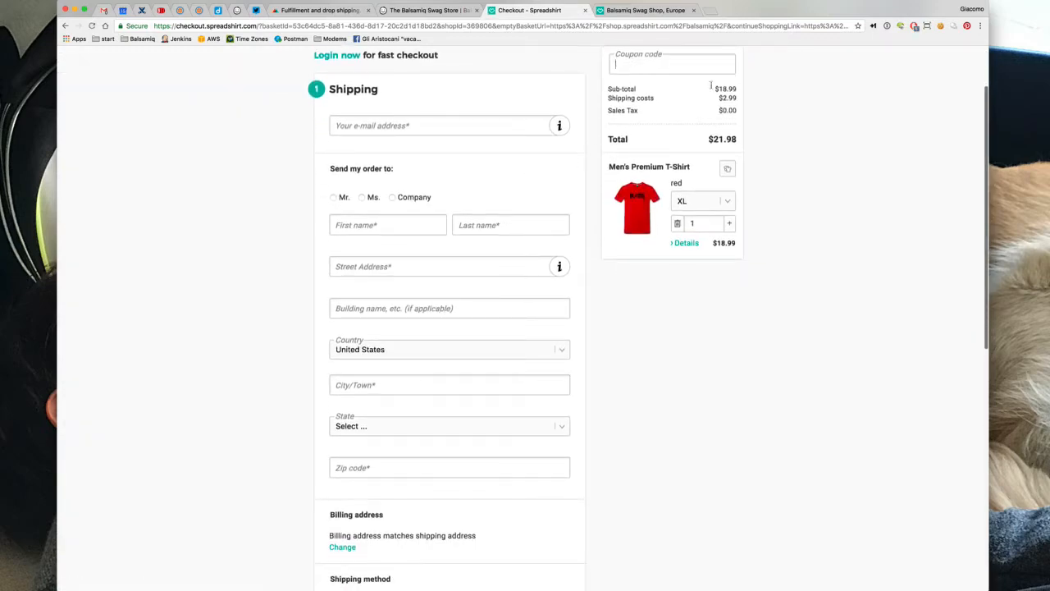
{"action": "scroll", "coordinate": [789, 102], "scroll_direction": "up", "scroll_amount": 2}
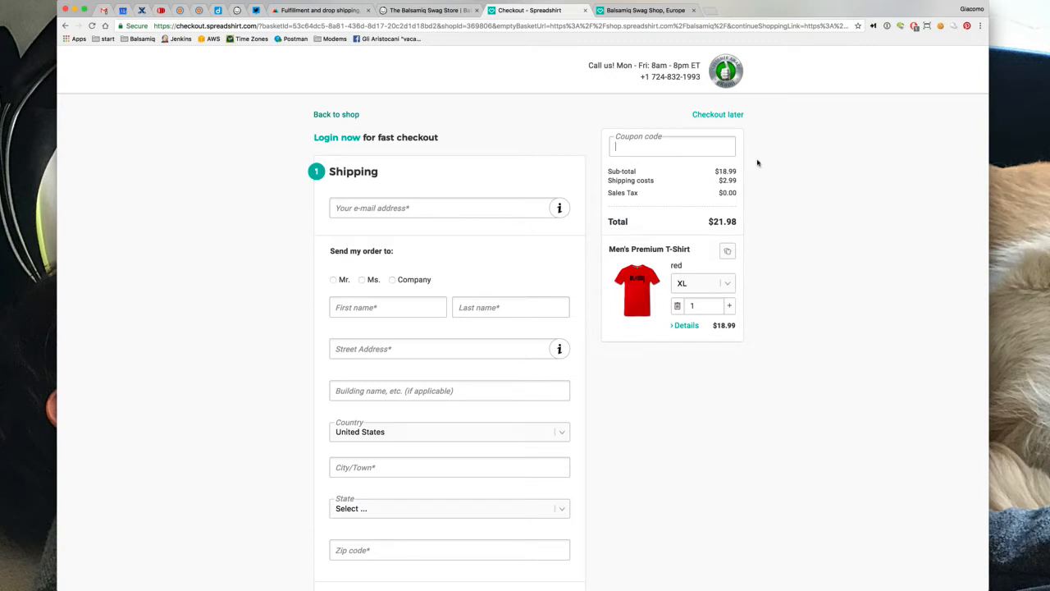
{"action": "left_click", "coordinate": [731, 218]}
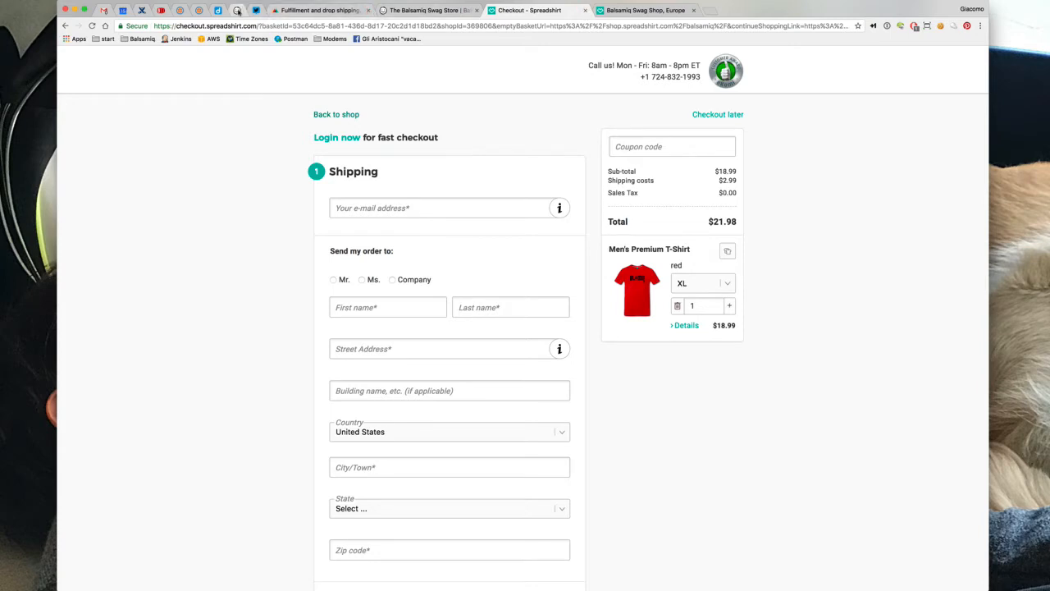
{"action": "left_click", "coordinate": [238, 9]}
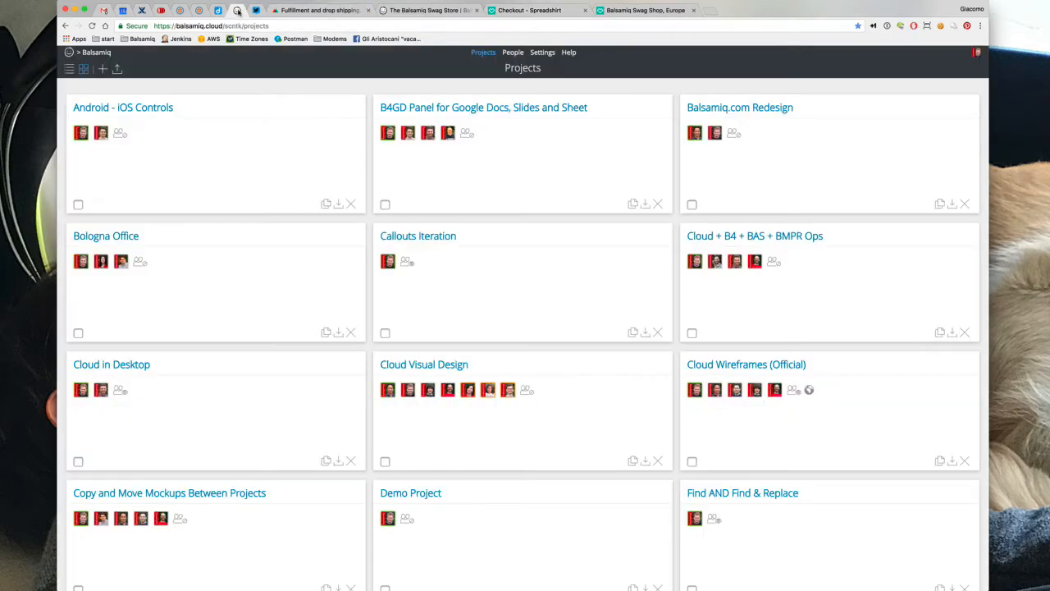
Create a new Balsamiq project and rename it 'New SWAG Store'
{"action": "left_click", "coordinate": [103, 70]}
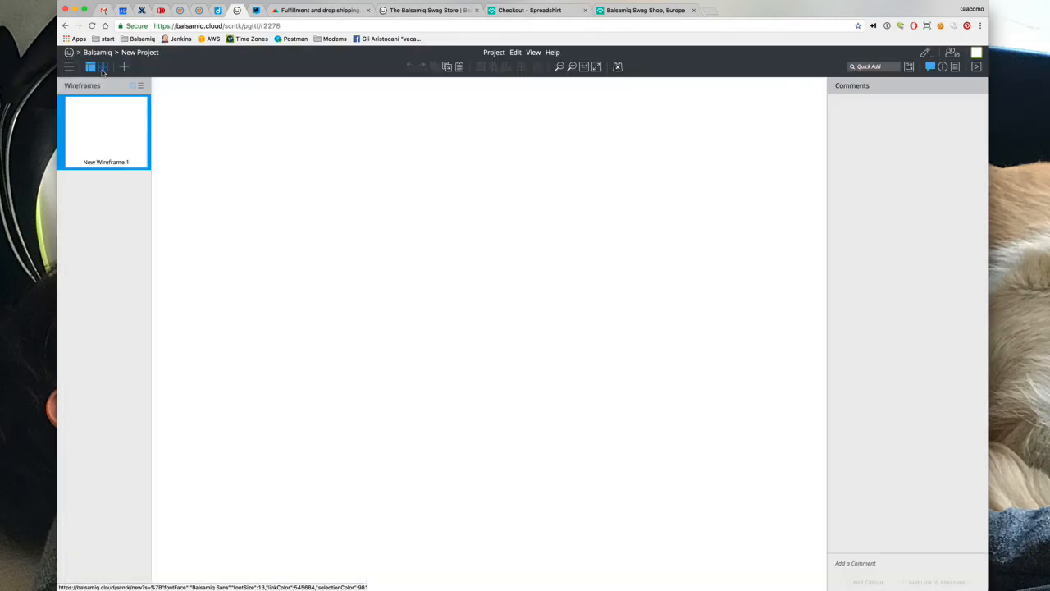
{"action": "left_click", "coordinate": [141, 53]}
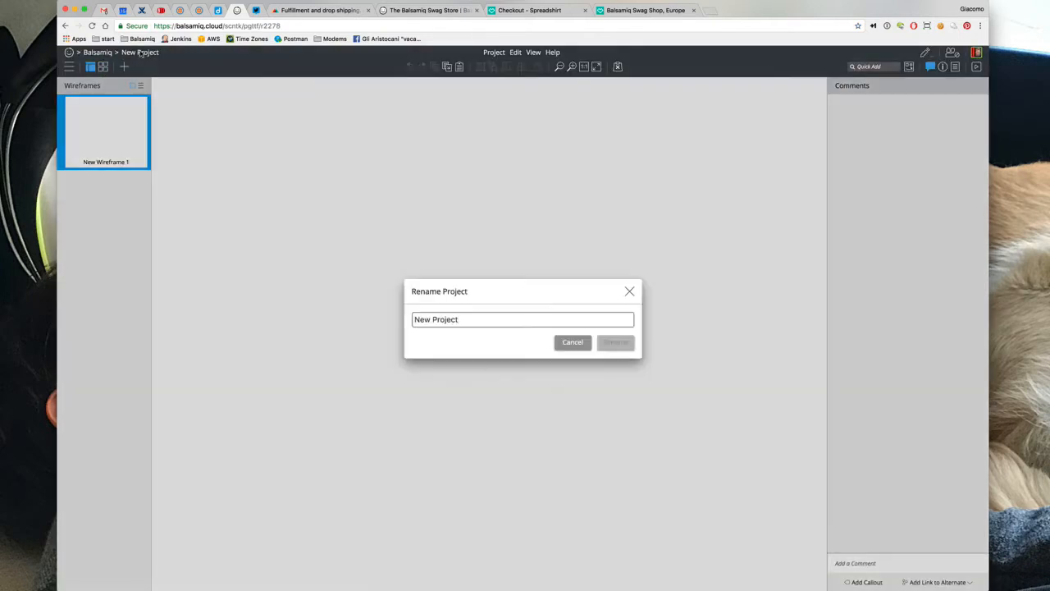
{"action": "key", "text": "super+a"}
{"action": "type", "text": "new SWAG"}
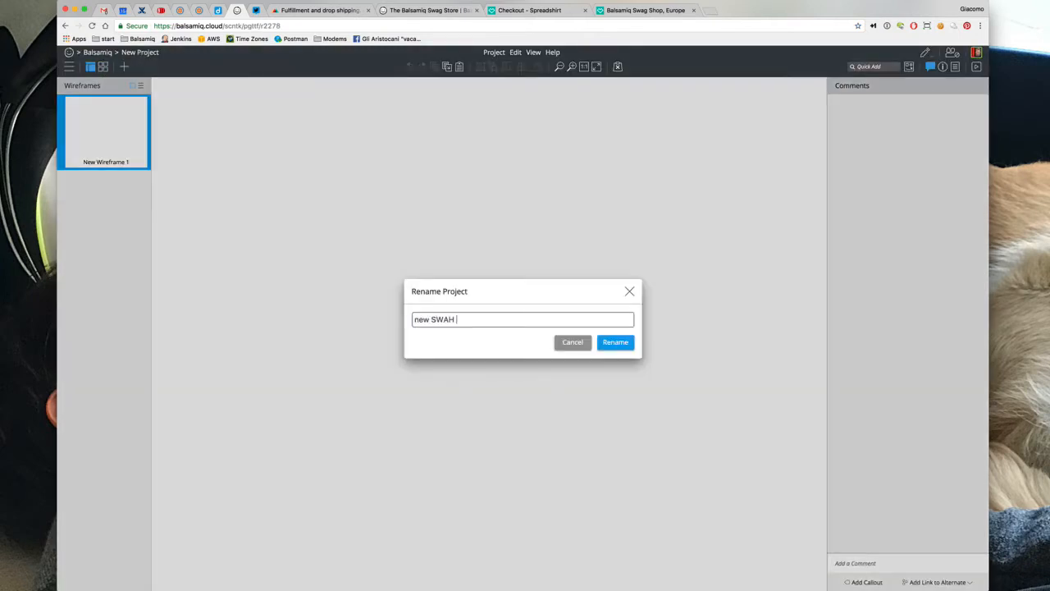
{"action": "key", "text": "BackSpace"}
{"action": "type", "text": "G Store"}
{"action": "left_click", "coordinate": [418, 321]}
{"action": "key", "text": "BackSpace"}
{"action": "type", "text": "N"}
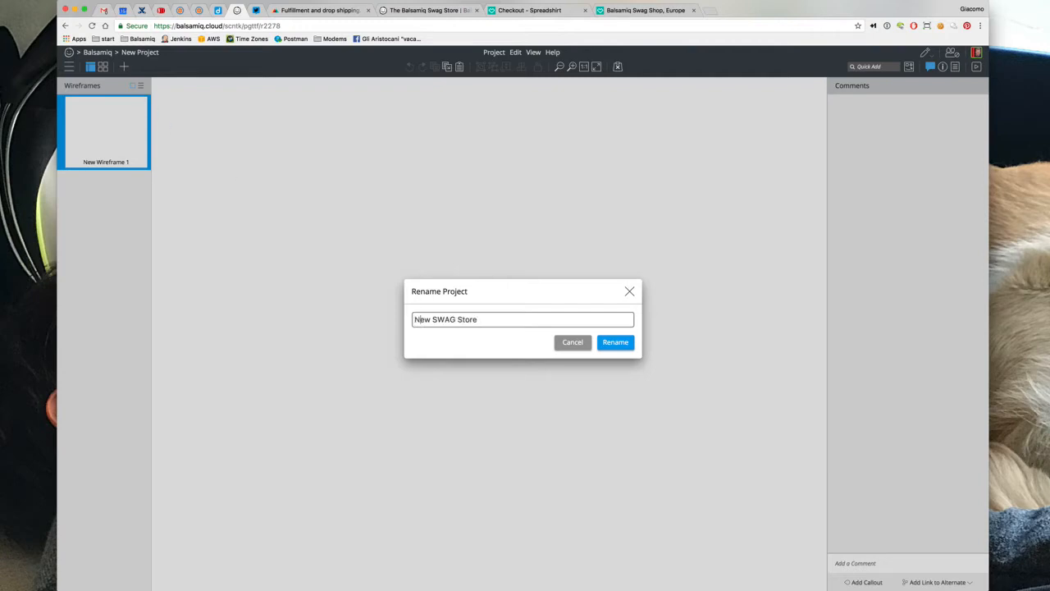
{"action": "left_click", "coordinate": [610, 351]}
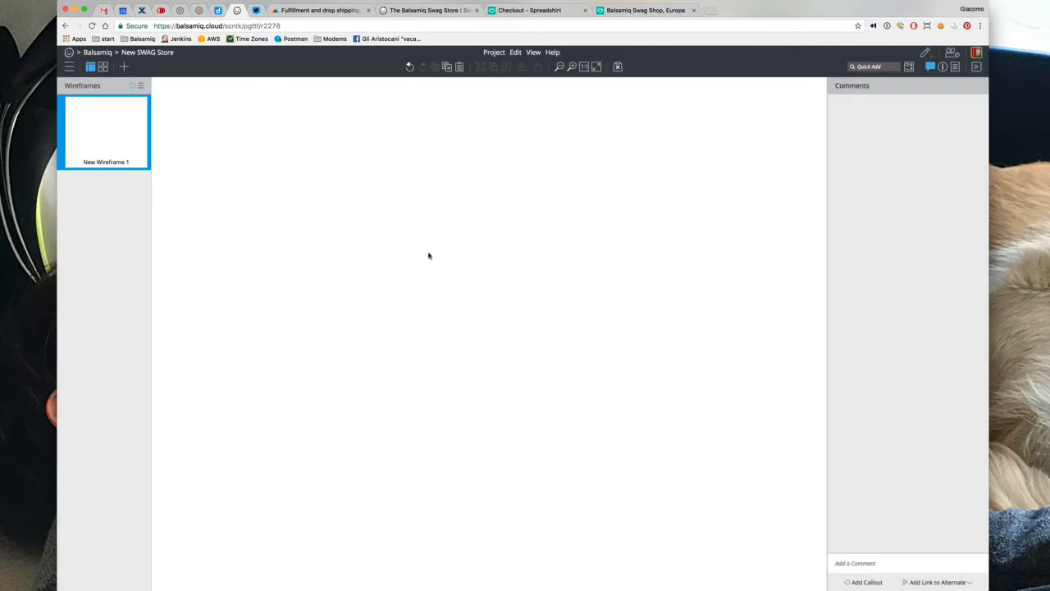
Add an Icon with Label component and place a duplicate below it
{"action": "type", "text": "/"}
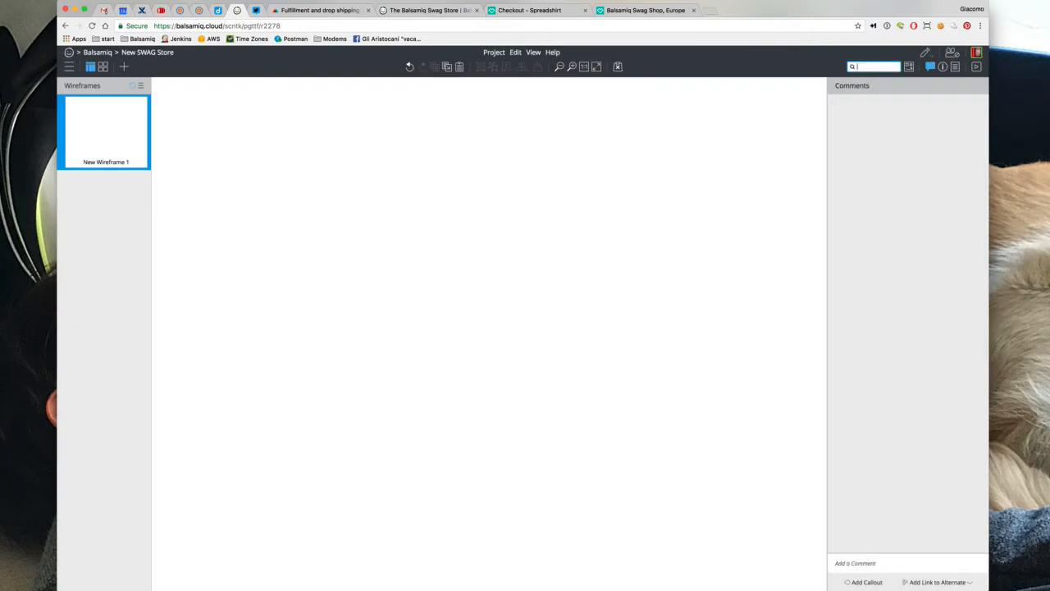
{"action": "type", "text": "icon"}
{"action": "key", "text": "Down"}
{"action": "key", "text": "Return"}
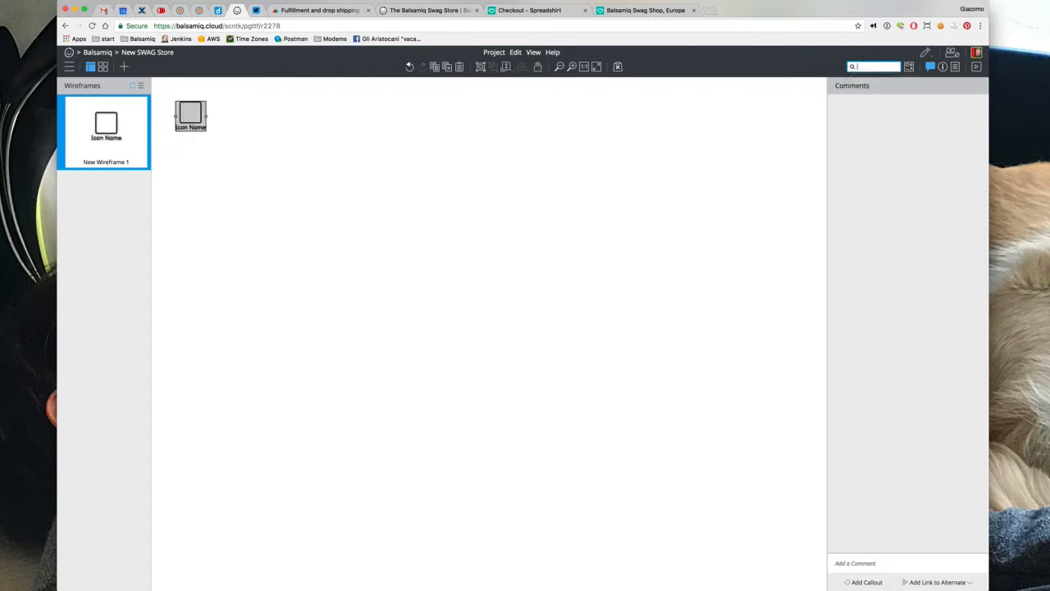
{"action": "key", "text": "super+d"}
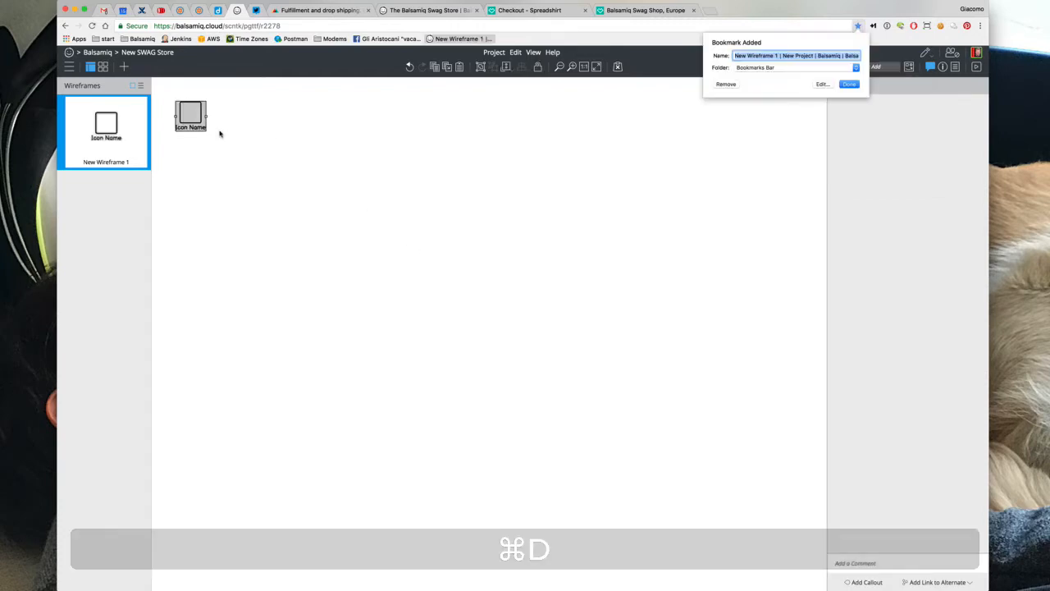
{"action": "left_click", "coordinate": [233, 145]}
{"action": "left_click", "coordinate": [199, 123]}
{"action": "key", "text": "super+d"}
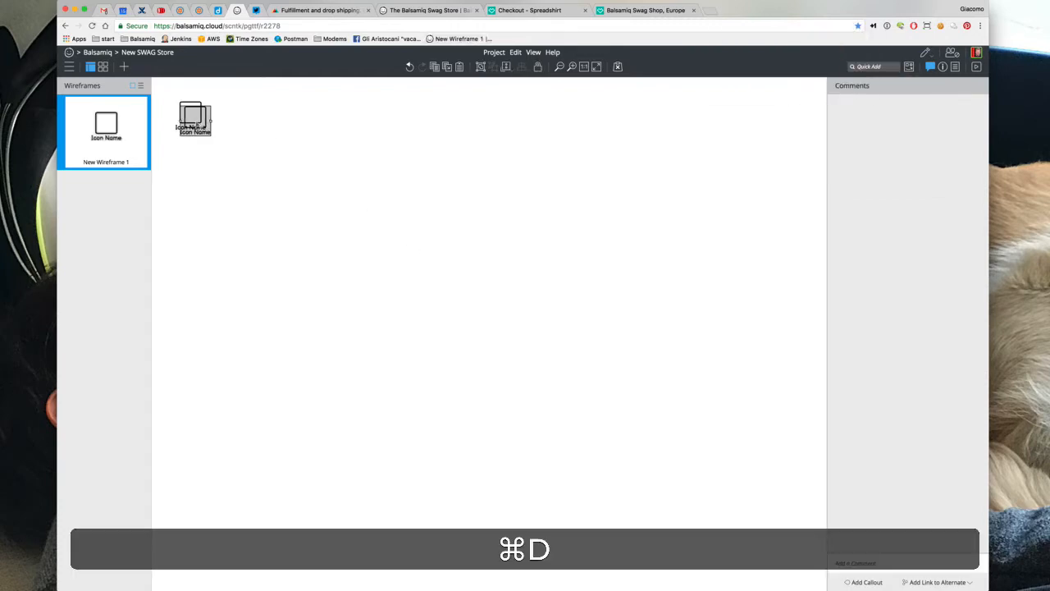
{"action": "left_click_drag", "start_coordinate": [199, 123], "coordinate": [194, 164]}
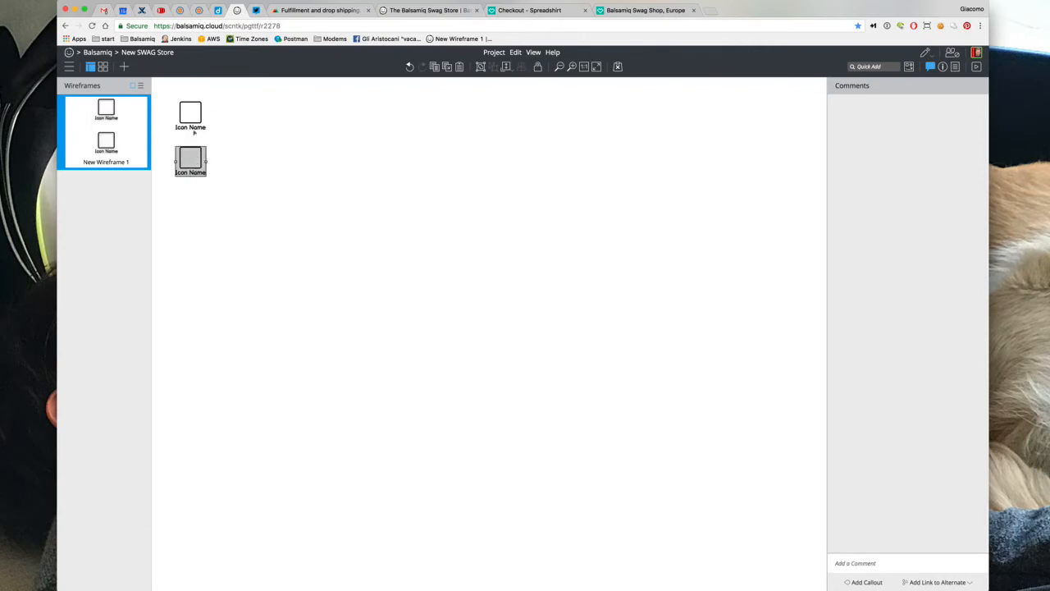
Label the icons 'great customer' and 'balsamiq empoyee who wants to give a. gift'
{"action": "left_click", "coordinate": [193, 125]}
{"action": "key", "text": "Return"}
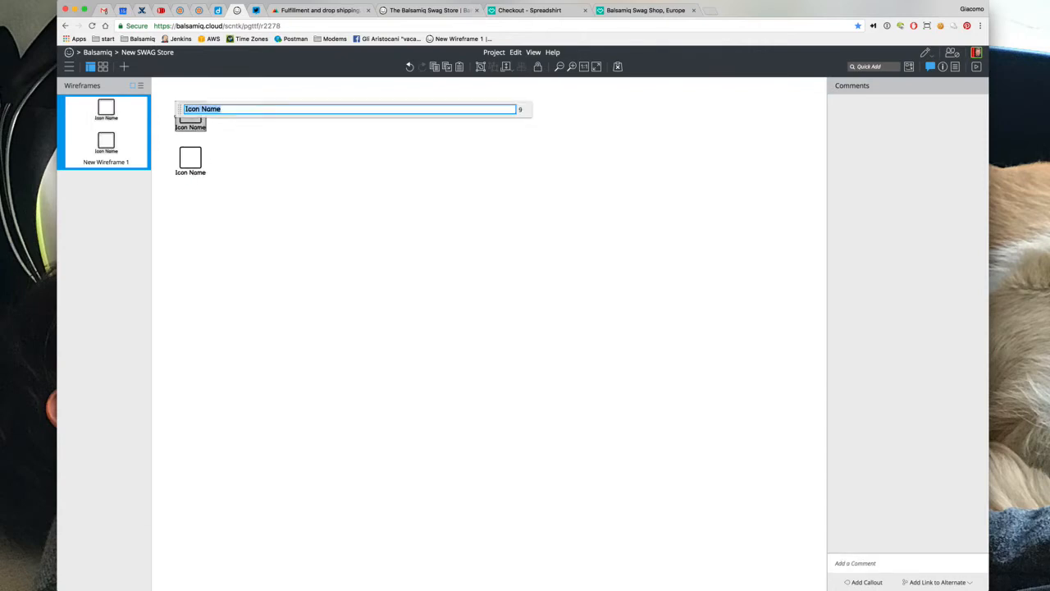
{"action": "type", "text": "customer"}
{"action": "type", "text": "great"}
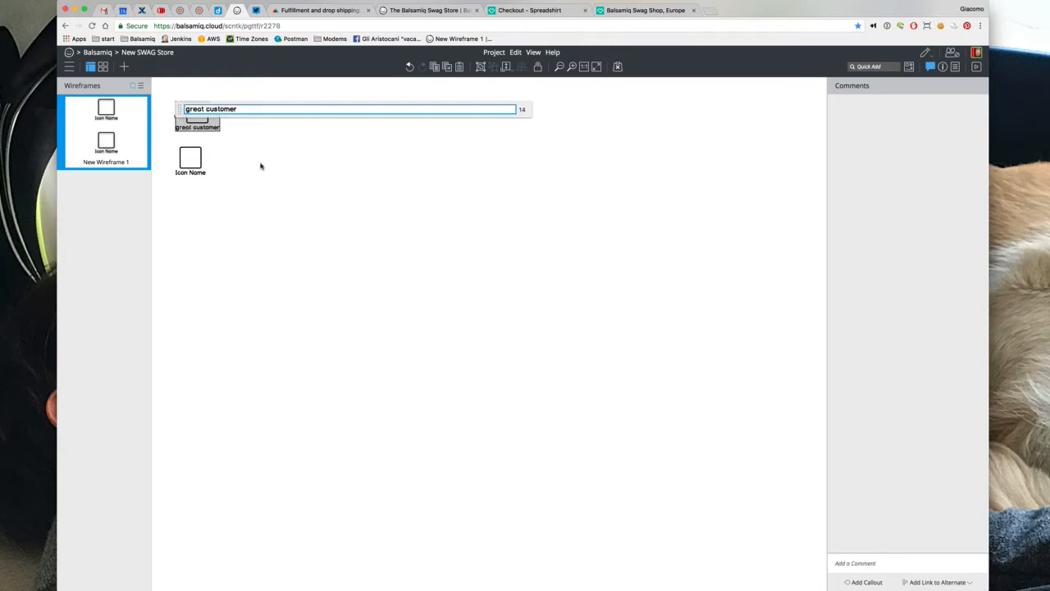
{"action": "key", "text": "Return"}
{"action": "left_click", "coordinate": [190, 159]}
{"action": "key", "text": "Return"}
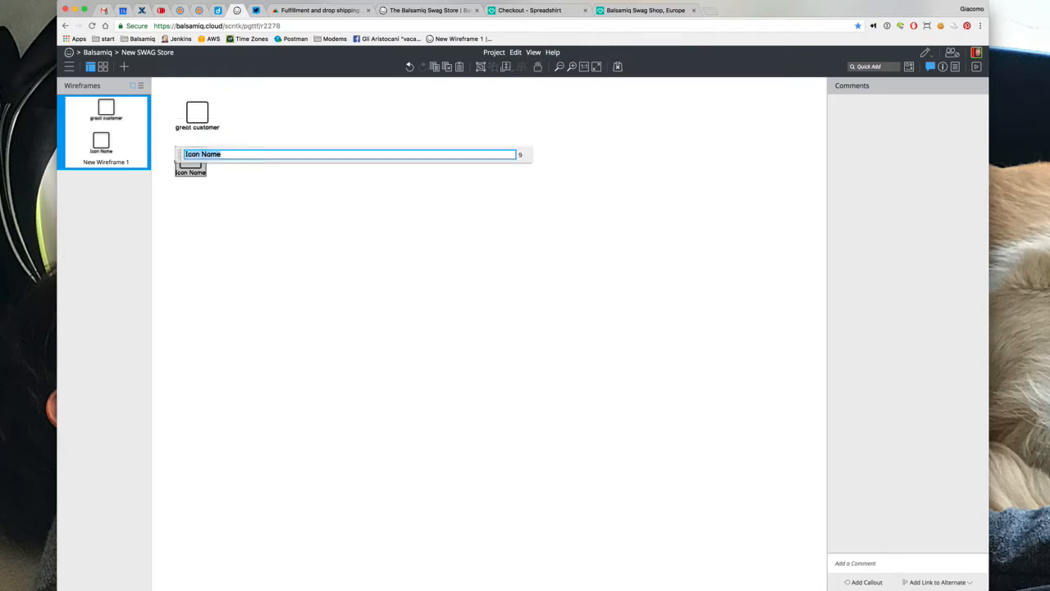
{"action": "type", "text": "b"}
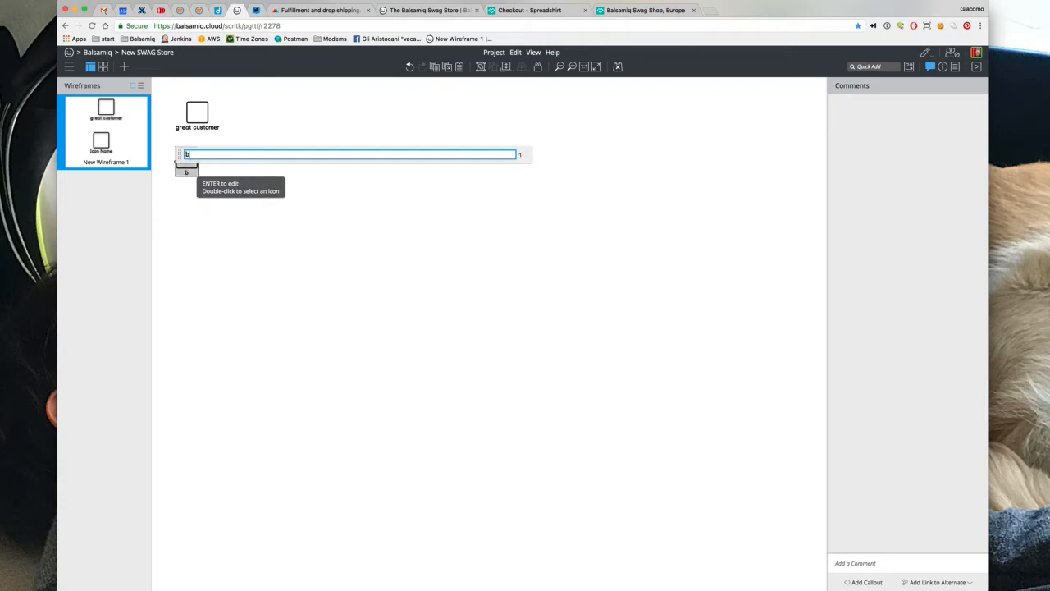
{"action": "type", "text": "alsamiq empoyee who "}
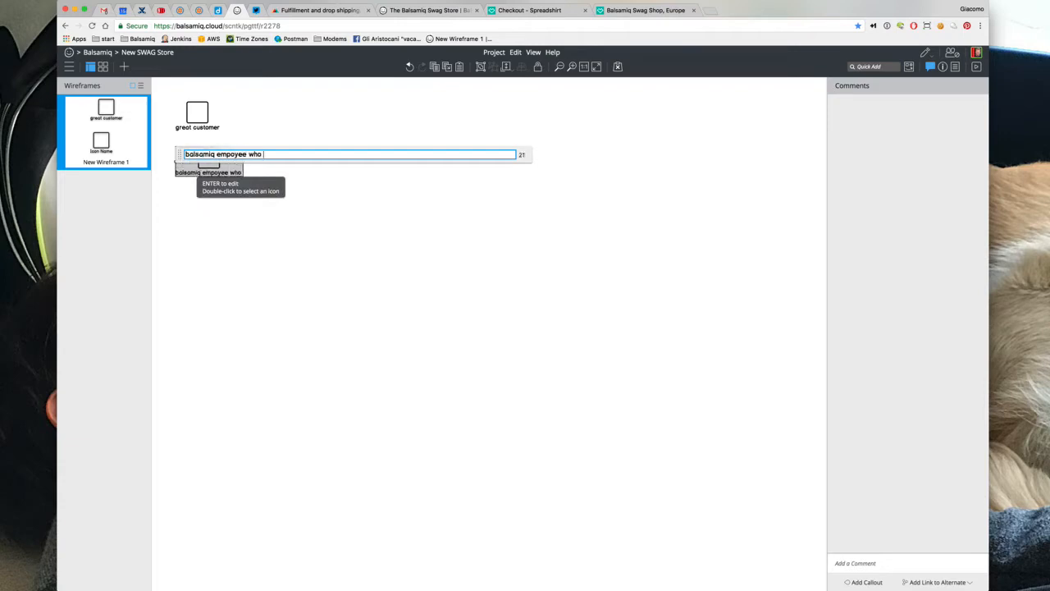
{"action": "type", "text": "wants to give a. gift"}
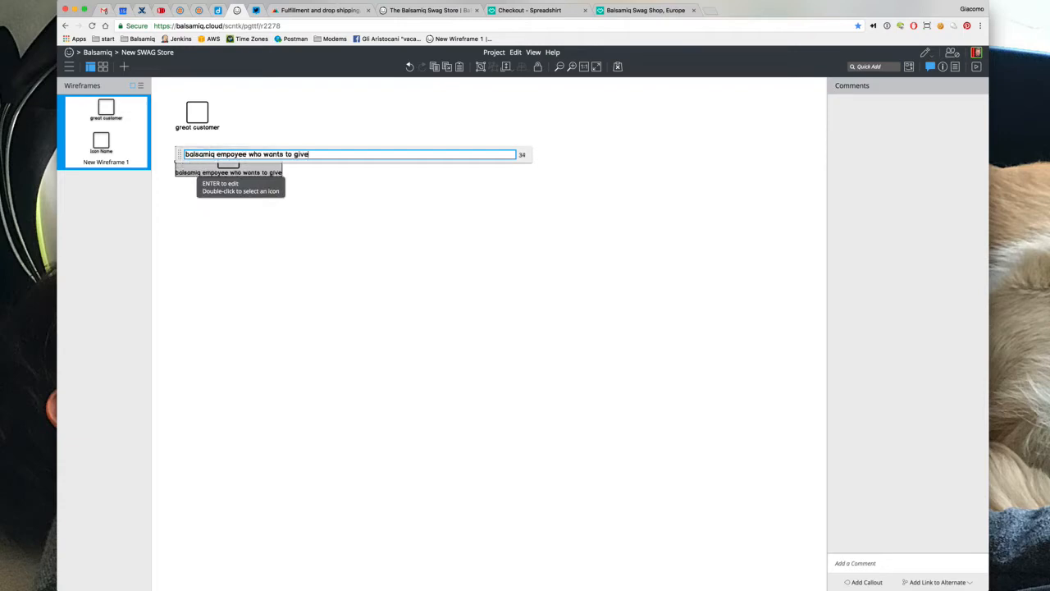
{"action": "left_click", "coordinate": [260, 233]}
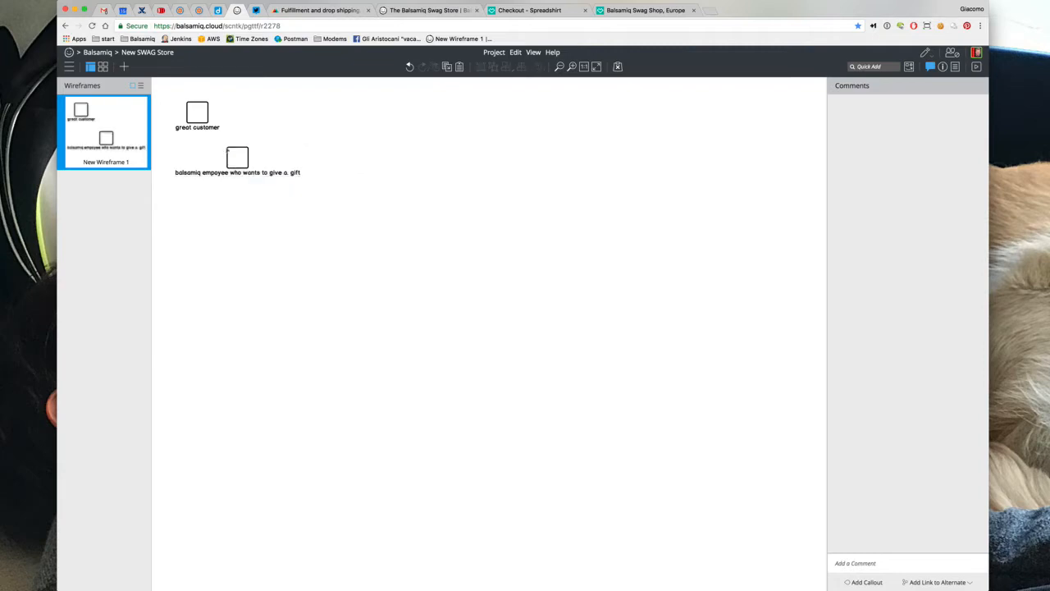
Align the two icons and place a duplicate of the employee icon below them
{"action": "left_click_drag", "start_coordinate": [241, 172], "coordinate": [253, 211]}
{"action": "left_click_drag", "start_coordinate": [206, 121], "coordinate": [259, 147]}
{"action": "left_click", "coordinate": [250, 208]}
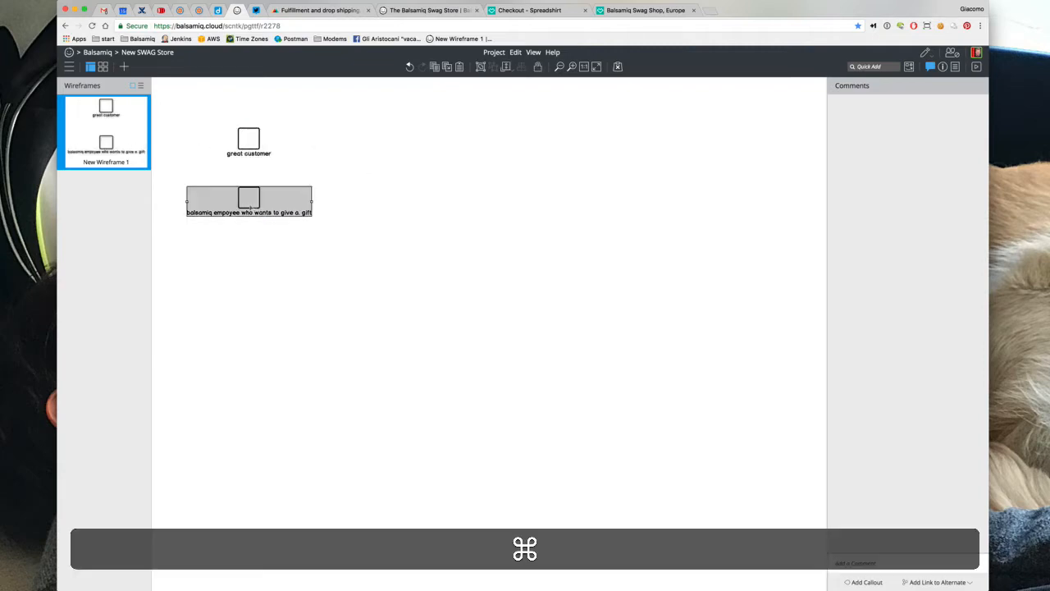
{"action": "key", "text": "super+d"}
{"action": "left_click_drag", "start_coordinate": [257, 205], "coordinate": [251, 260]}
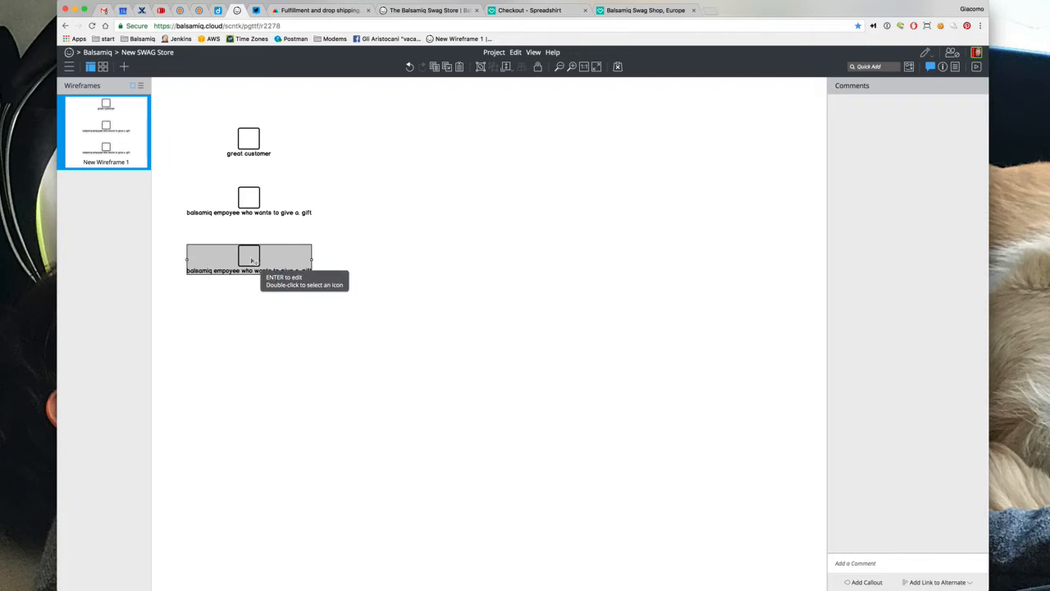
Label the copied icon 'balsamiq swag queen' and shift it to the right
{"action": "key", "text": "Return"}
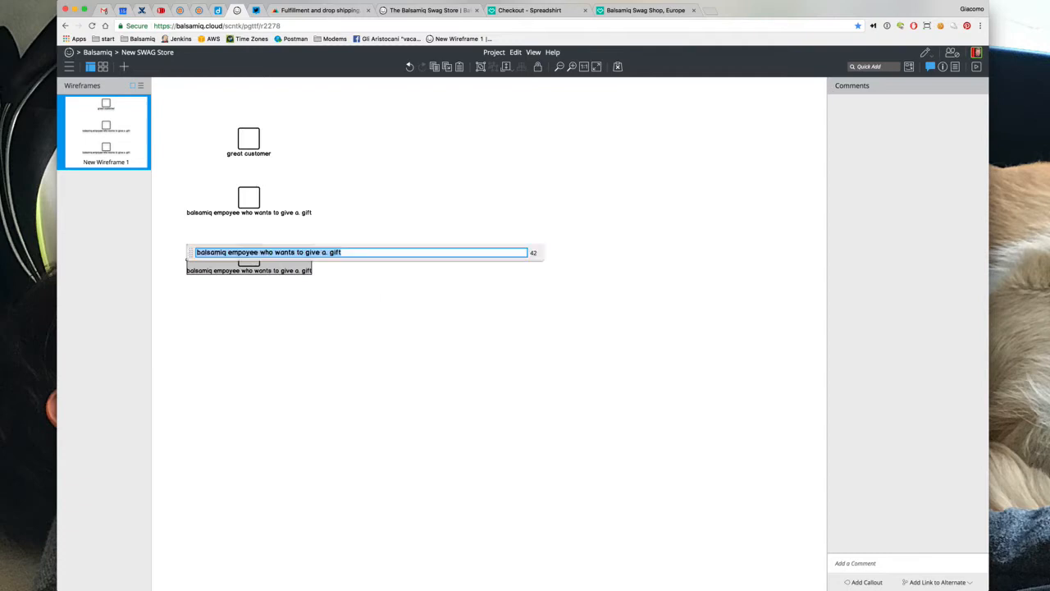
{"action": "type", "text": "balsamiq "}
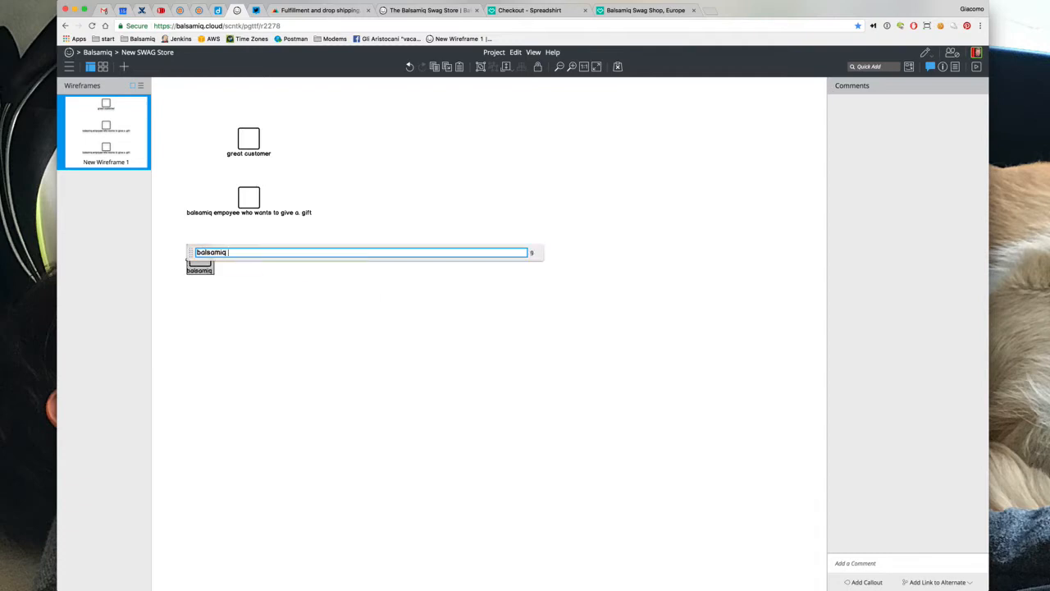
{"action": "type", "text": "swag queen"}
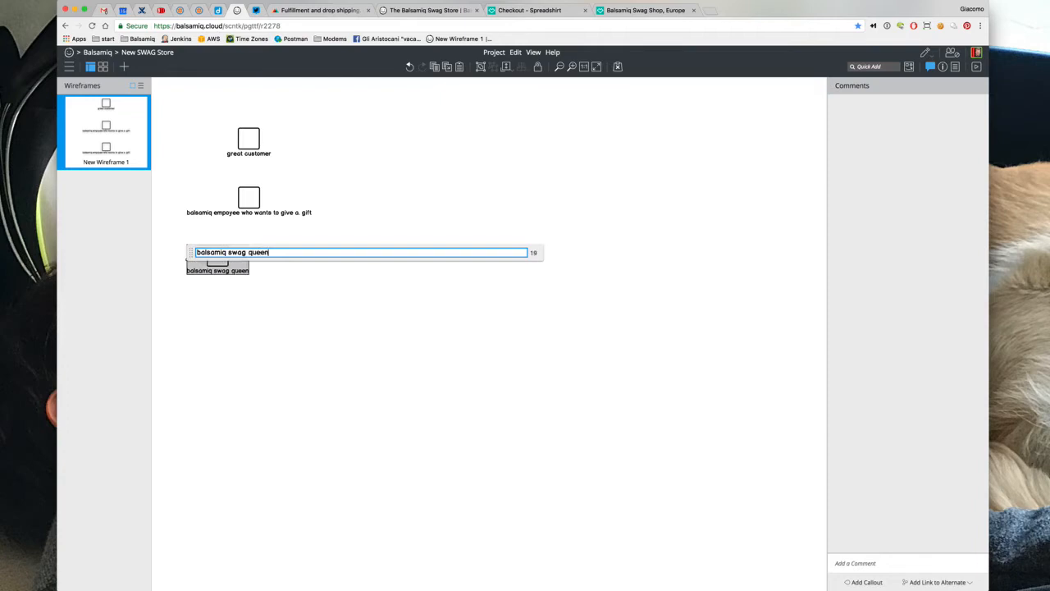
{"action": "left_click", "coordinate": [387, 317]}
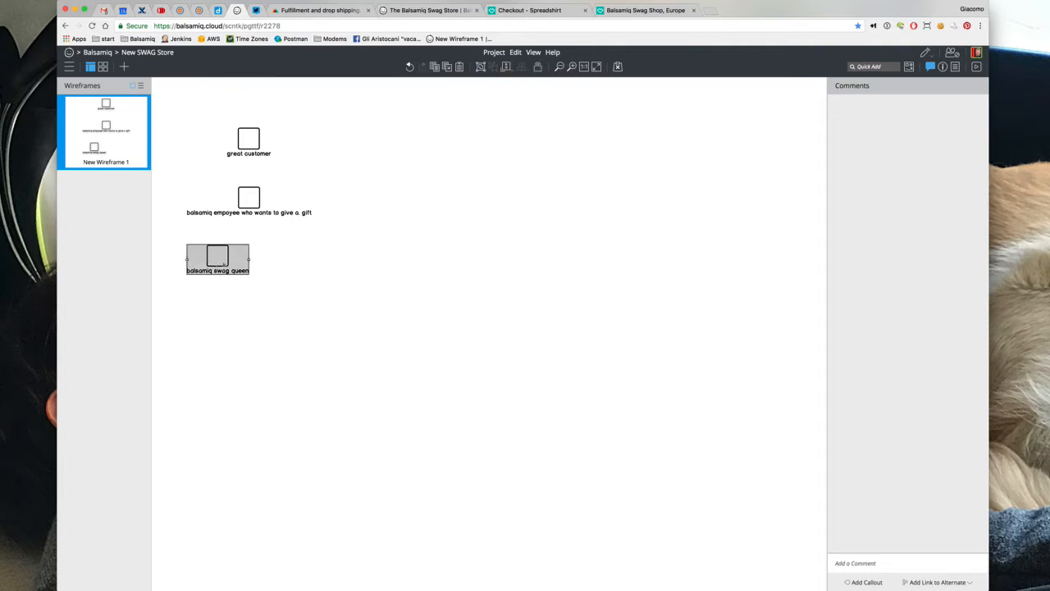
{"action": "left_click_drag", "start_coordinate": [212, 266], "coordinate": [246, 266]}
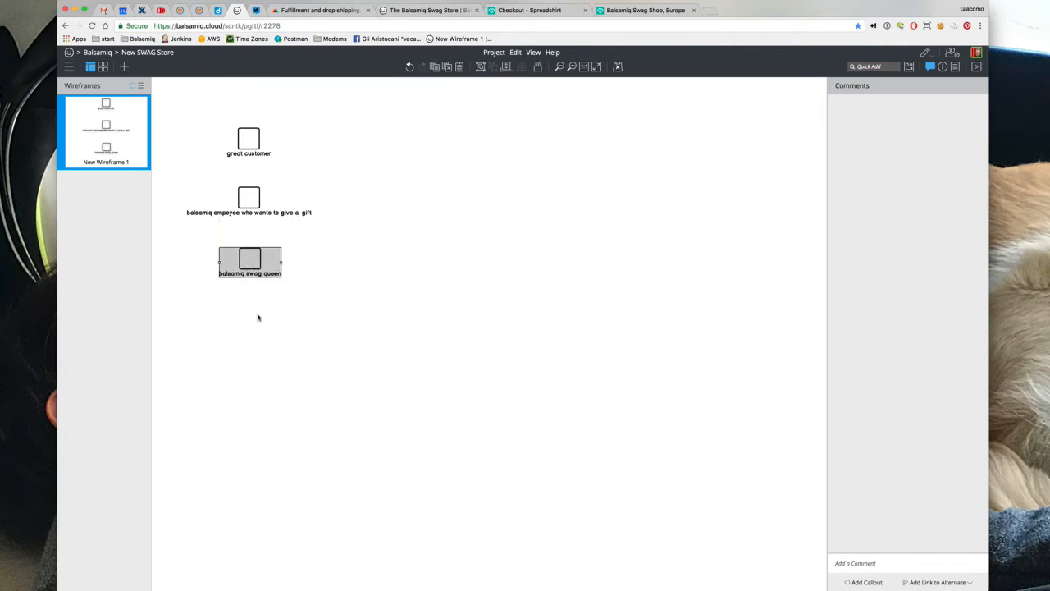
Change the label to 'balsamiq swag admin' and place a duplicate of it below
{"action": "key", "text": "Return"}
{"action": "double_click", "coordinate": [291, 255]}
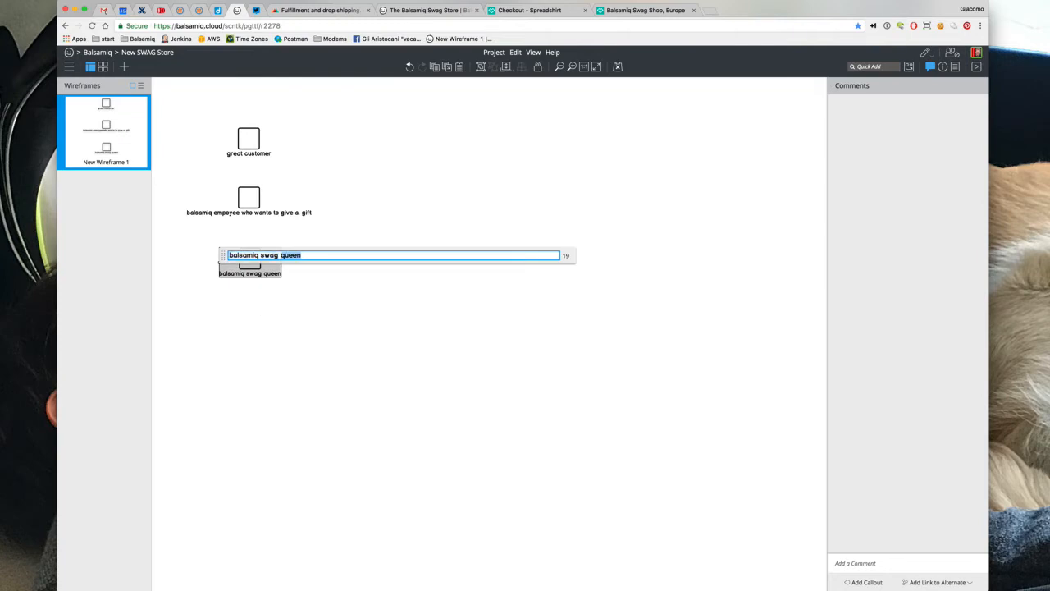
{"action": "type", "text": "admin"}
{"action": "key", "text": "Return"}
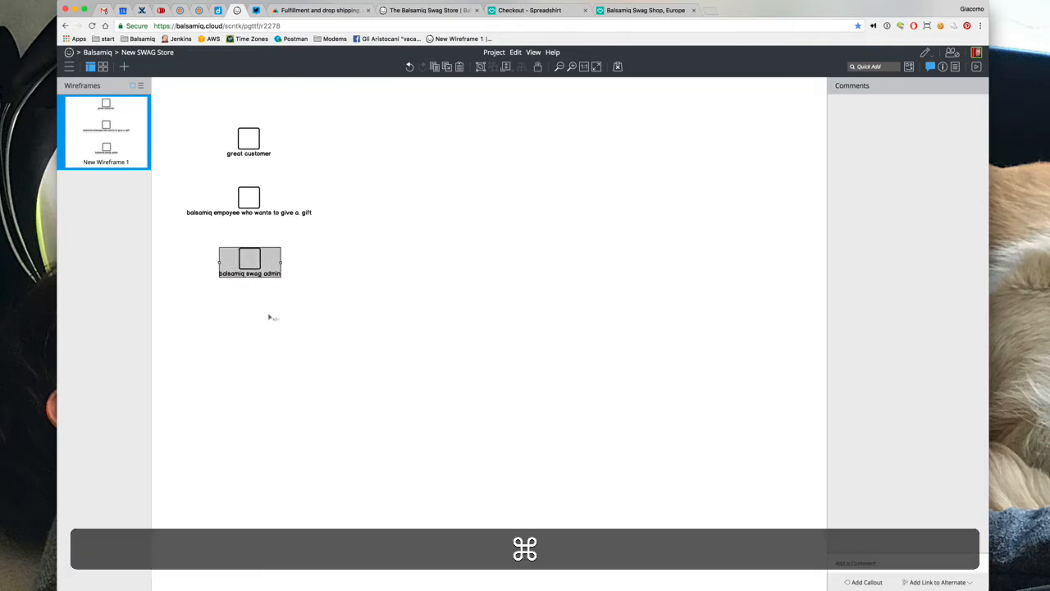
{"action": "key", "text": "super+d"}
{"action": "left_click_drag", "start_coordinate": [258, 277], "coordinate": [251, 334]}
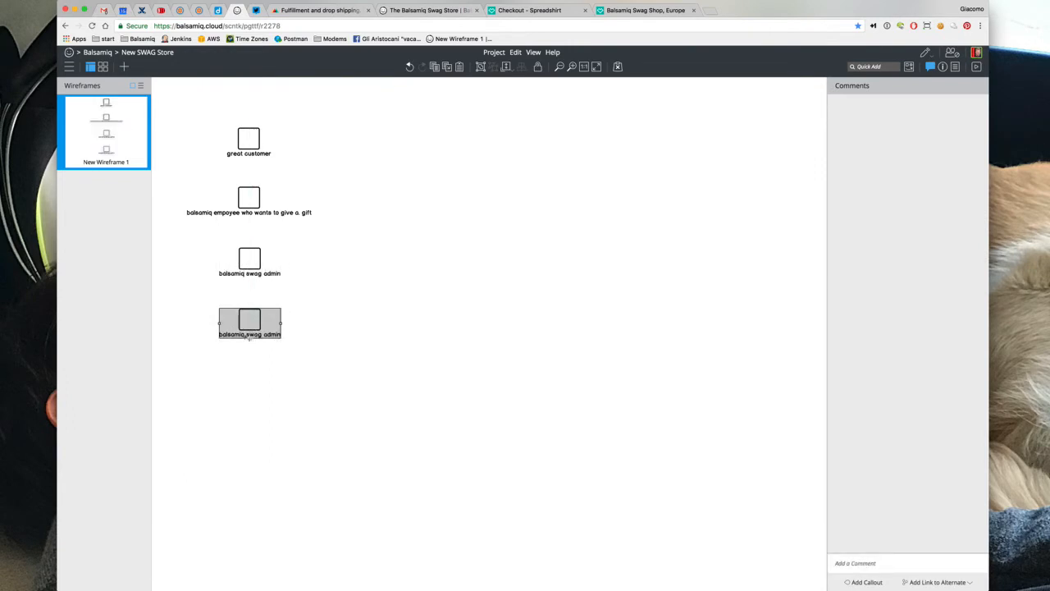
Relabel the fourth icon 'balsamiq designer' followed by the designer's name in parentheses
{"action": "double_click", "coordinate": [240, 335]}
{"action": "key", "text": "Escape"}
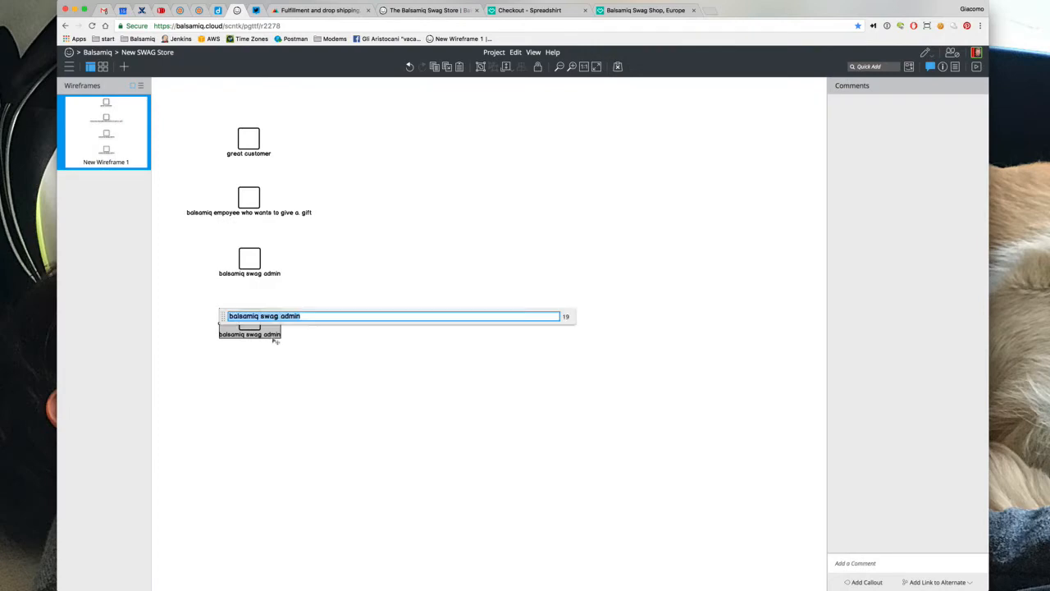
{"action": "double_click", "coordinate": [267, 337]}
{"action": "type", "text": "balsamiq des"}
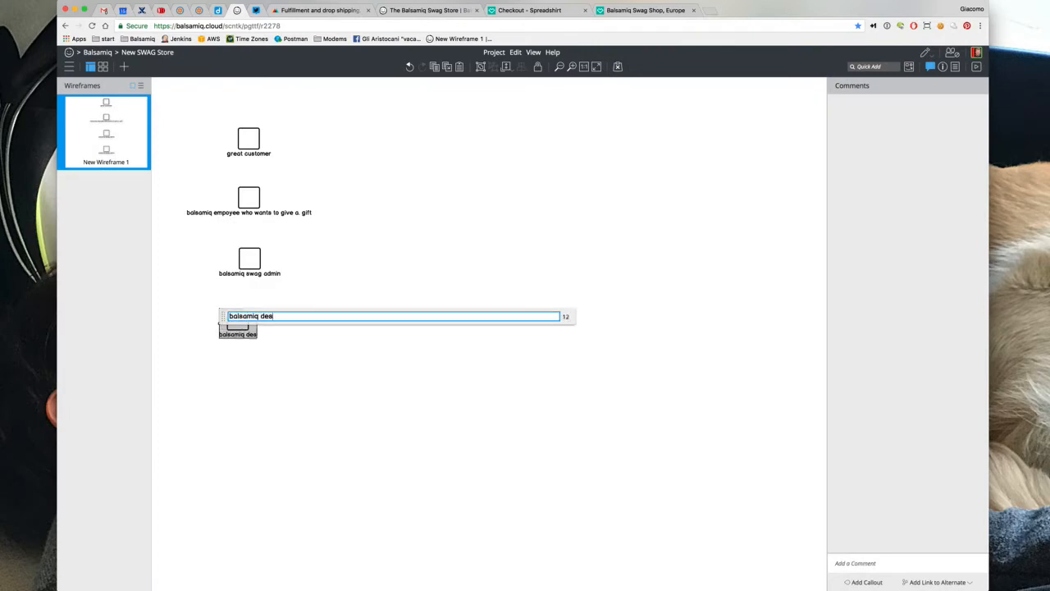
{"action": "type", "text": "igner (Mike)"}
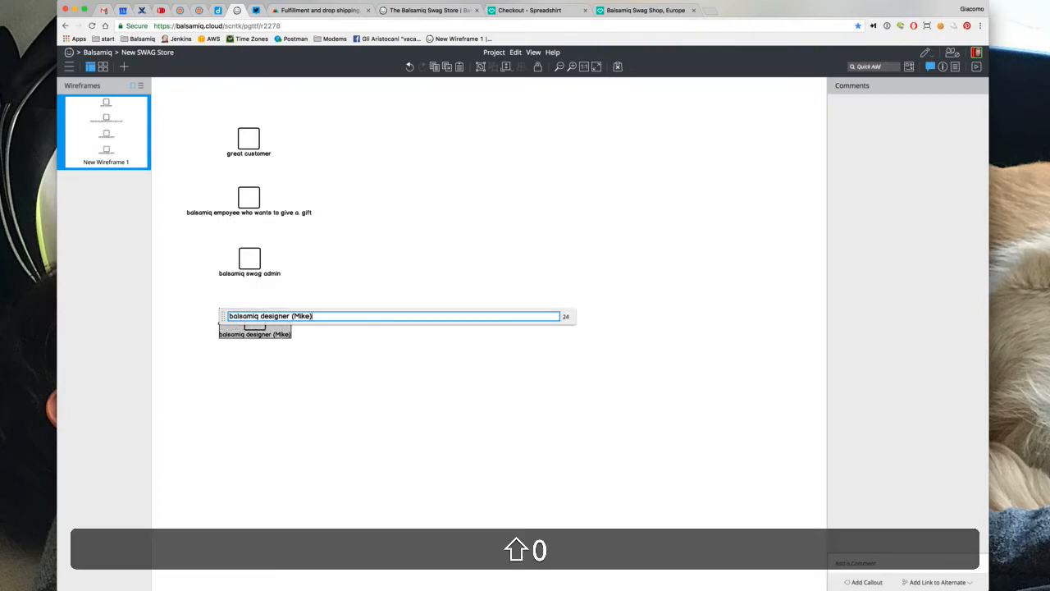
{"action": "key", "text": "shift+Return"}
Append the admin's and the employee's names in parentheses to their icon labels
{"action": "double_click", "coordinate": [240, 274]}
{"action": "key", "text": "End"}
{"action": "type", "text": "("}
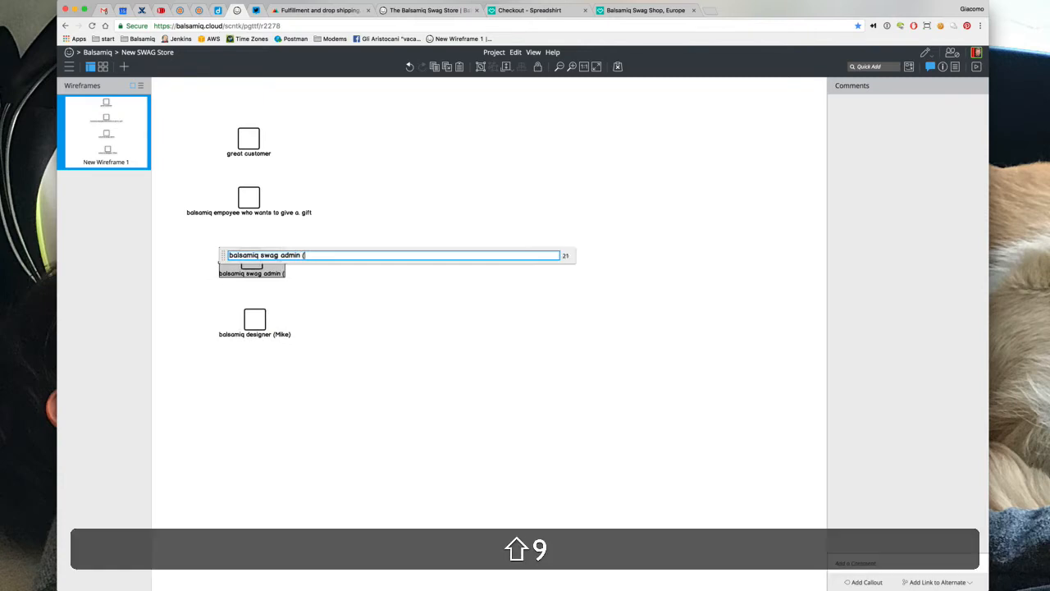
{"action": "type", "text": "Angeie)"}
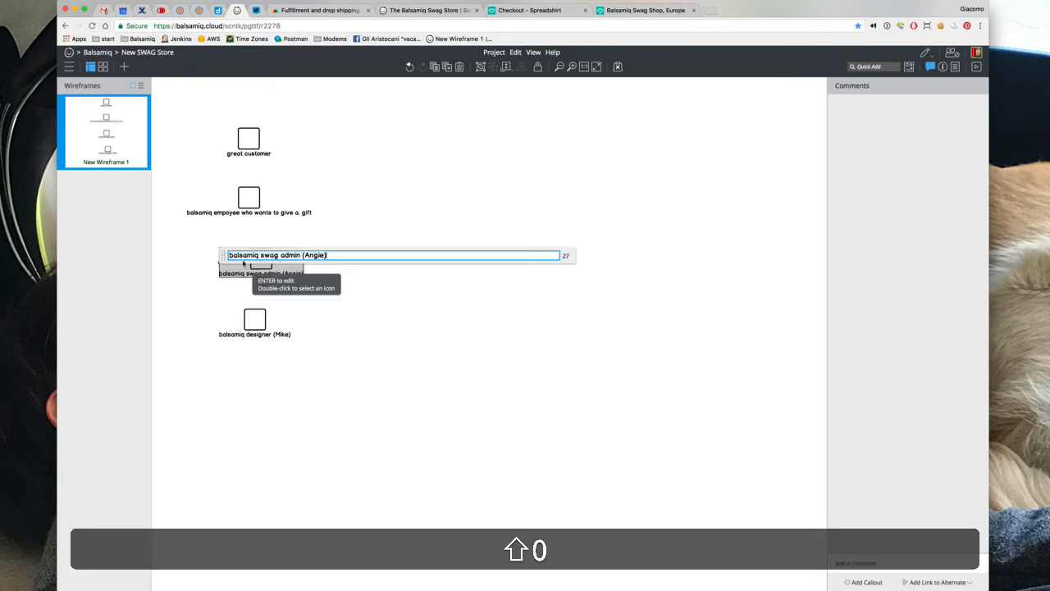
{"action": "key", "text": "shift+Return"}
{"action": "left_click", "coordinate": [243, 197]}
{"action": "key", "text": "Return"}
{"action": "key", "text": "End"}
{"action": "type", "text": "("}
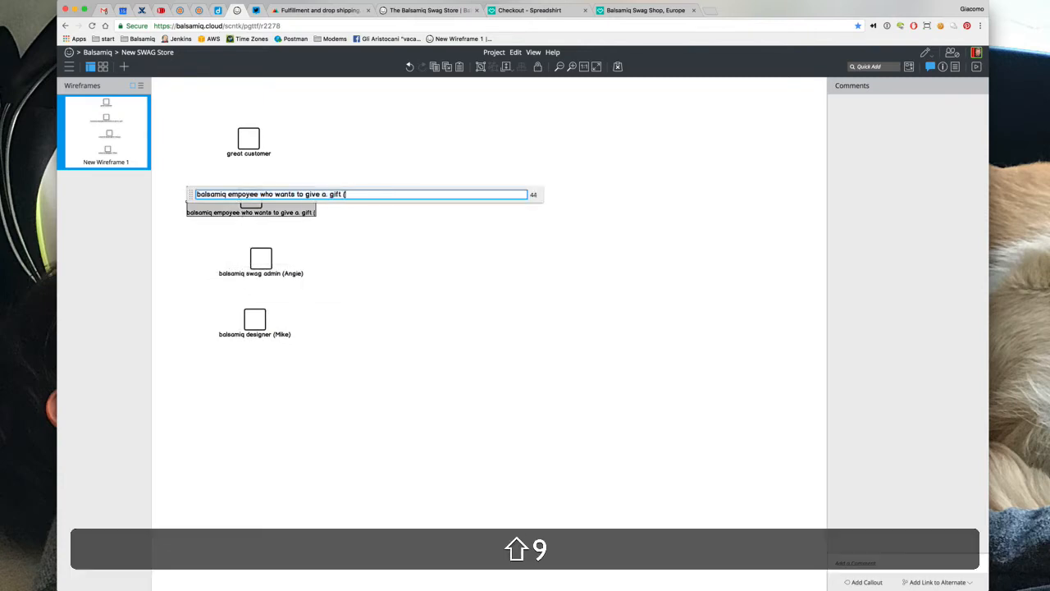
{"action": "type", "text": "Peldi)"}
{"action": "key", "text": "shift+Return"}
Append the customer's name to the great customer label, nudge the designer icon, and return to Spreadshirt checkout
{"action": "left_click", "coordinate": [244, 139]}
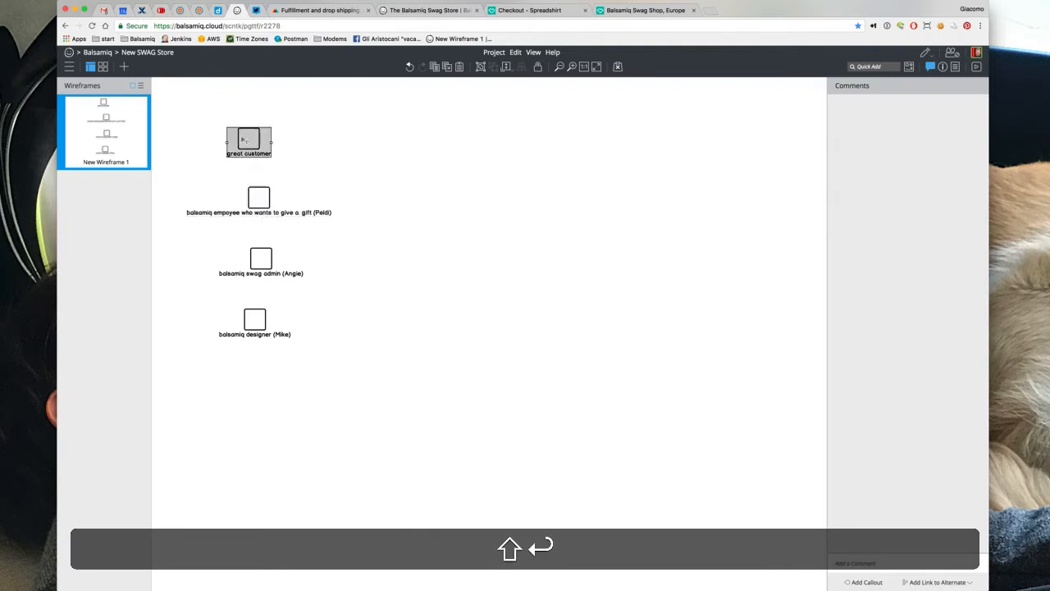
{"action": "key", "text": "Return"}
{"action": "key", "text": "Right"}
{"action": "type", "text": "("}
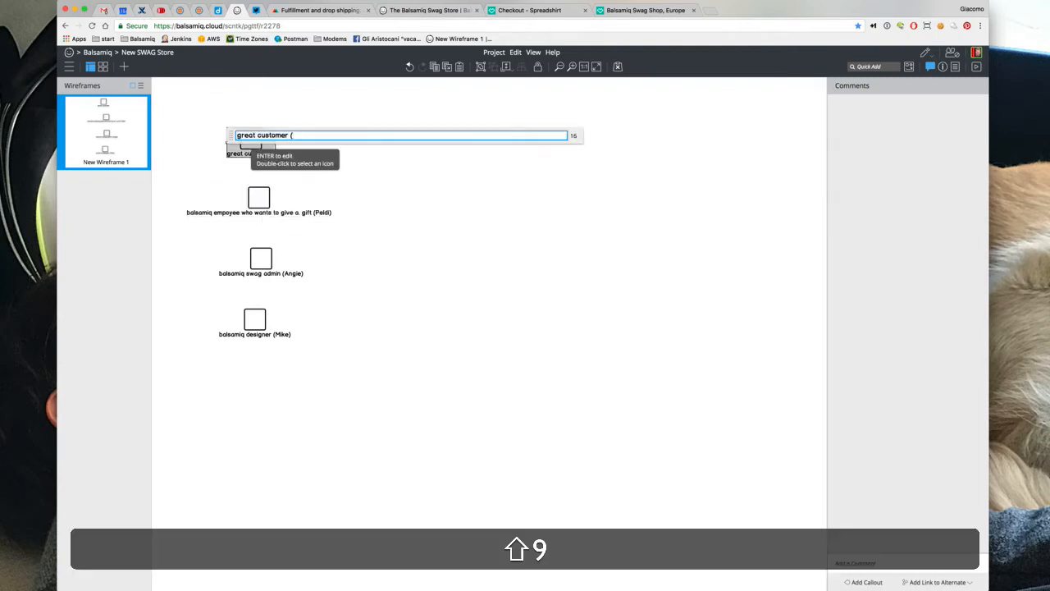
{"action": "type", "text": "Anne)"}
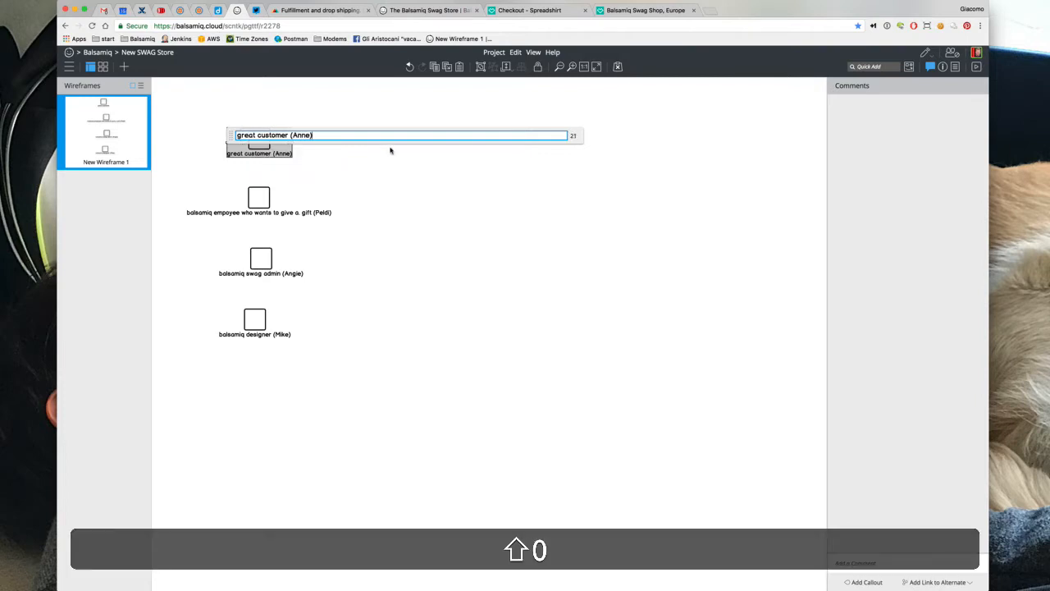
{"action": "left_click", "coordinate": [435, 264]}
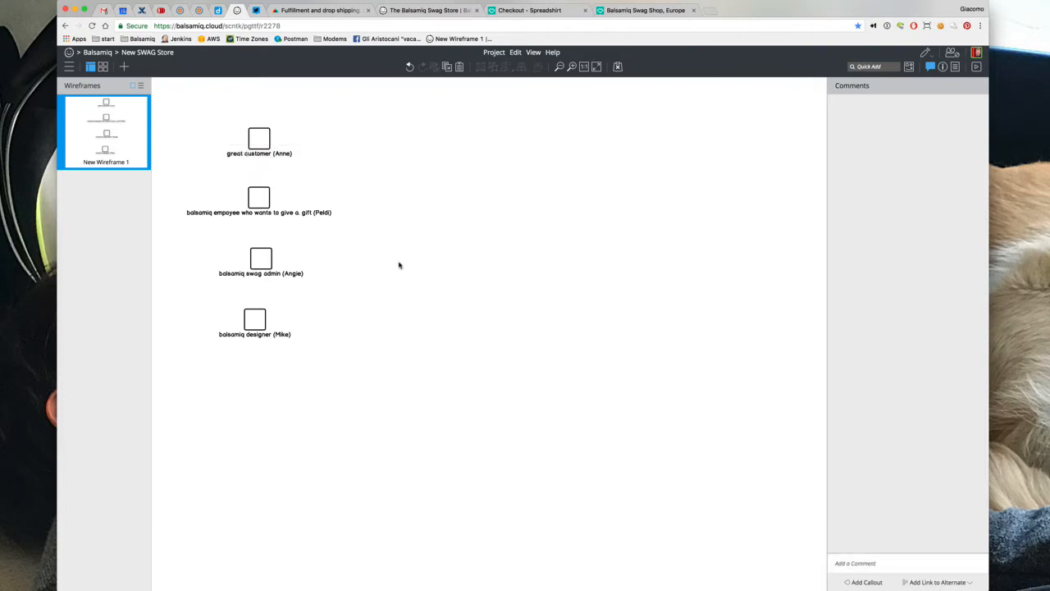
{"action": "left_click_drag", "start_coordinate": [260, 326], "coordinate": [268, 328]}
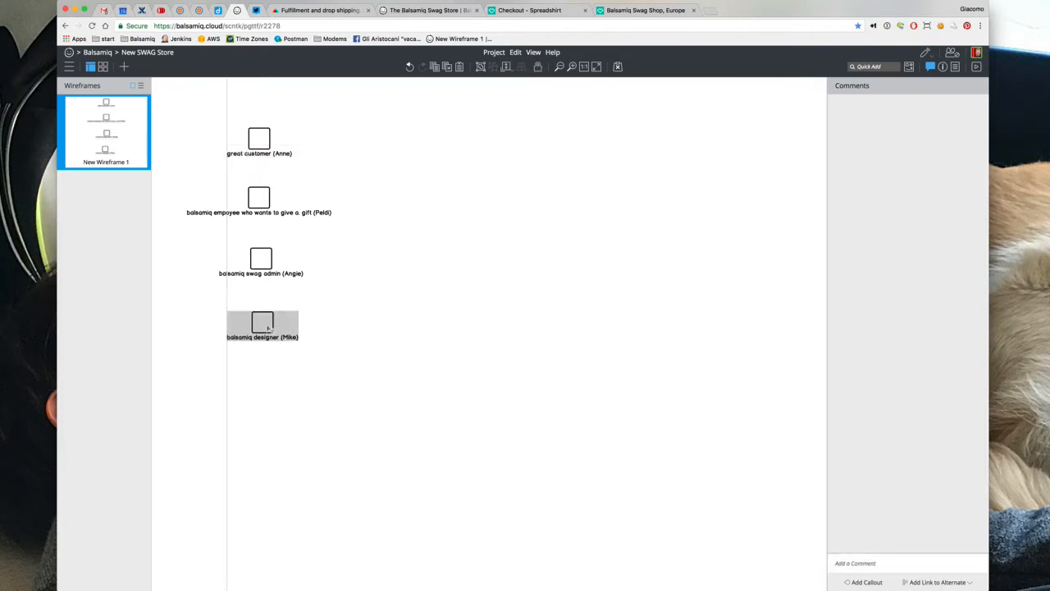
{"action": "left_click", "coordinate": [493, 12]}
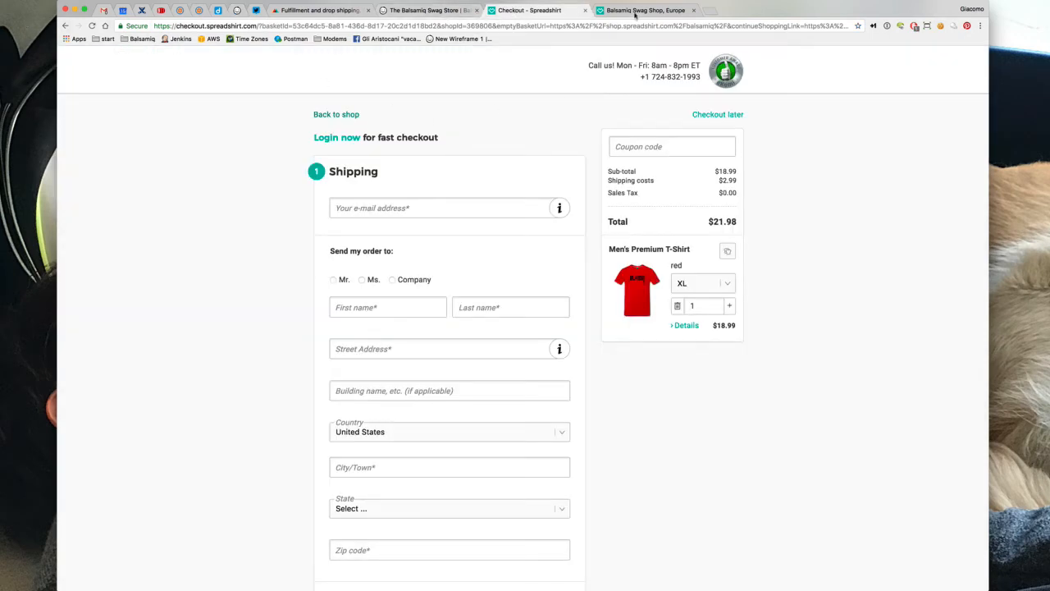
View the front and back of the Life's too short, Men's T, then close the product and checkout tabs
{"action": "left_click", "coordinate": [637, 12]}
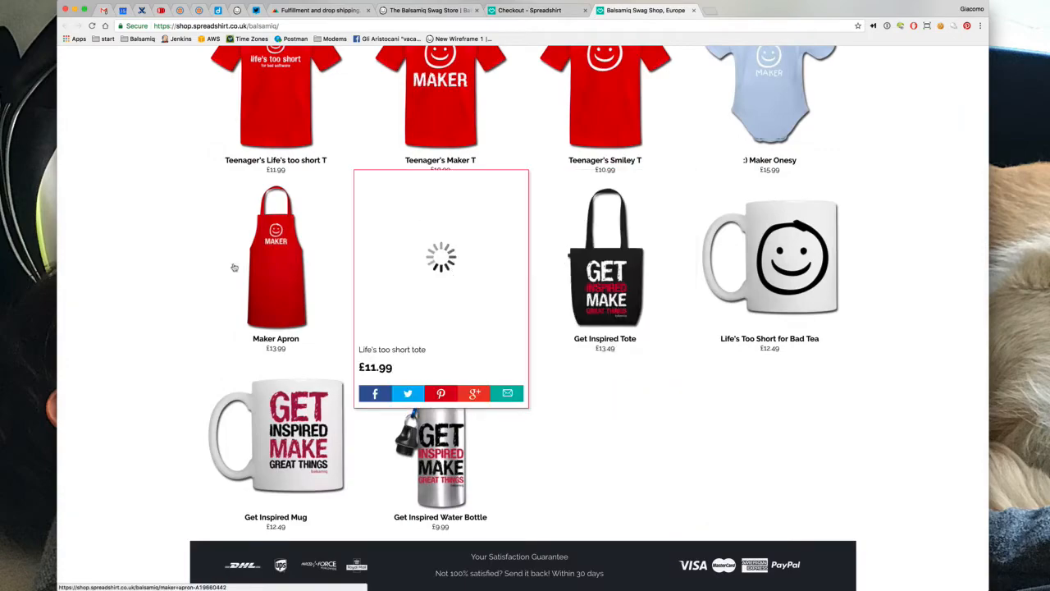
{"action": "scroll", "coordinate": [123, 235], "scroll_direction": "up", "scroll_amount": 10}
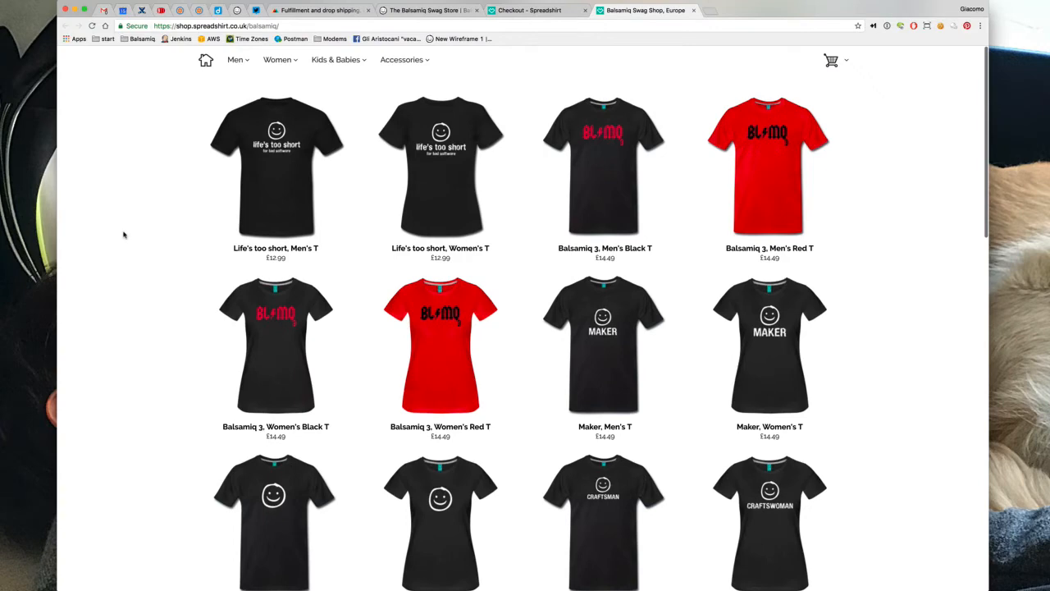
{"action": "left_click", "coordinate": [285, 163]}
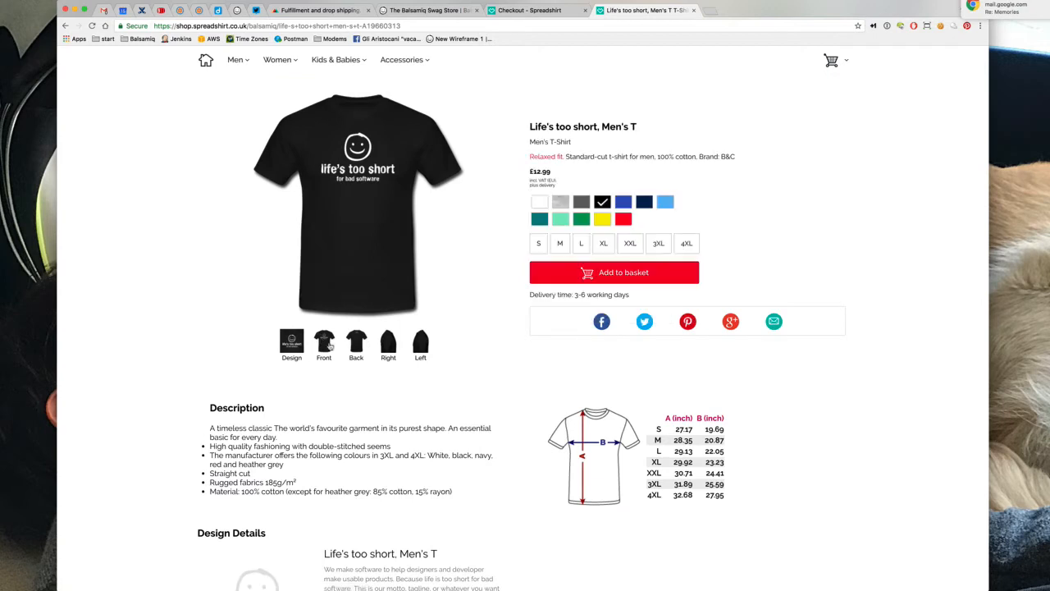
{"action": "left_click", "coordinate": [356, 345]}
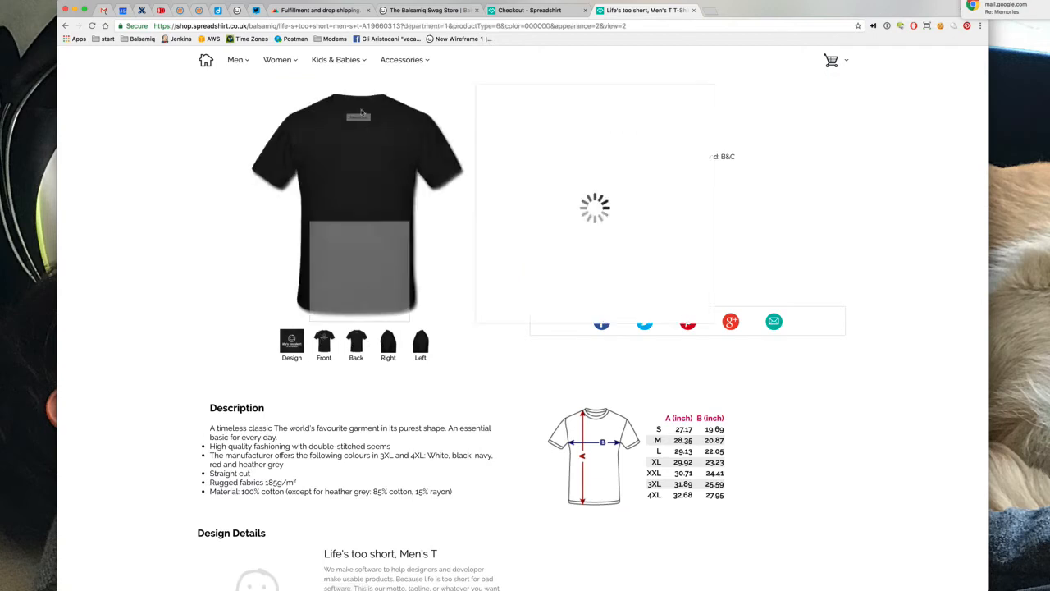
{"action": "left_click", "coordinate": [693, 10]}
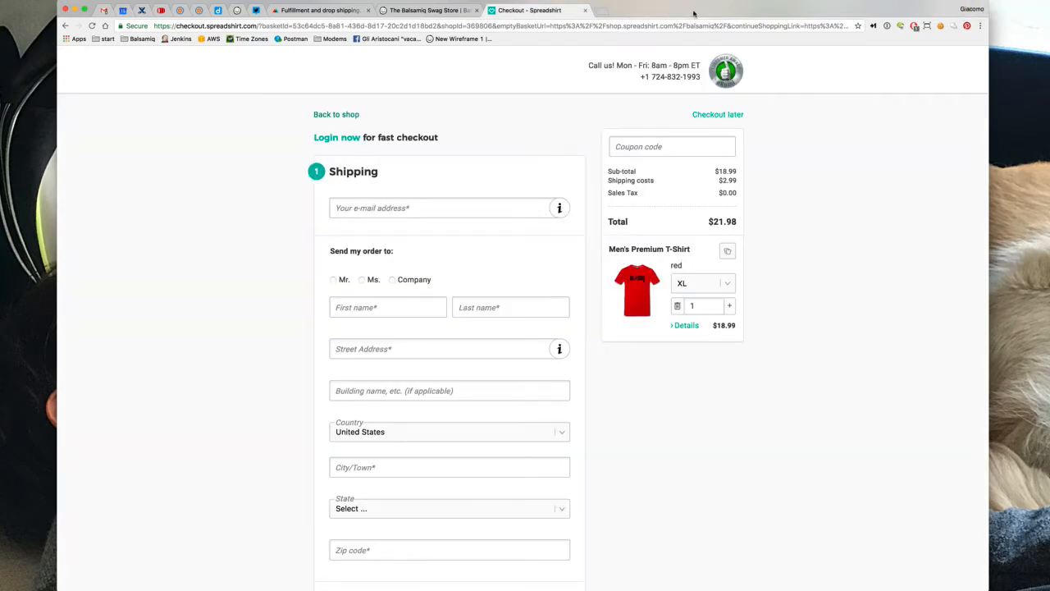
{"action": "left_click", "coordinate": [585, 10]}
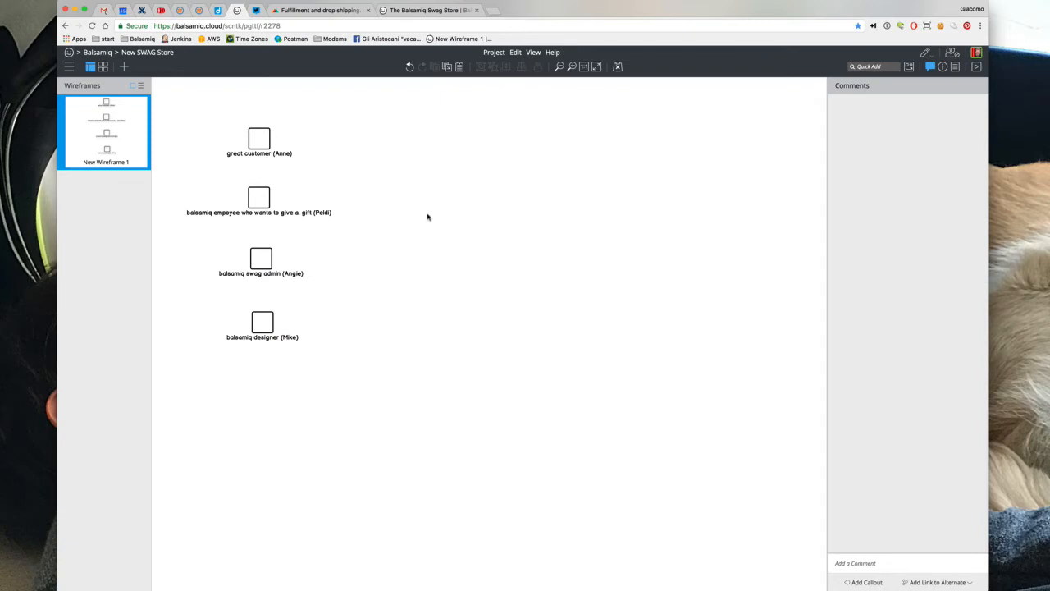
Add a Text component and place it to the right of the persona labels
{"action": "key", "text": "slash"}
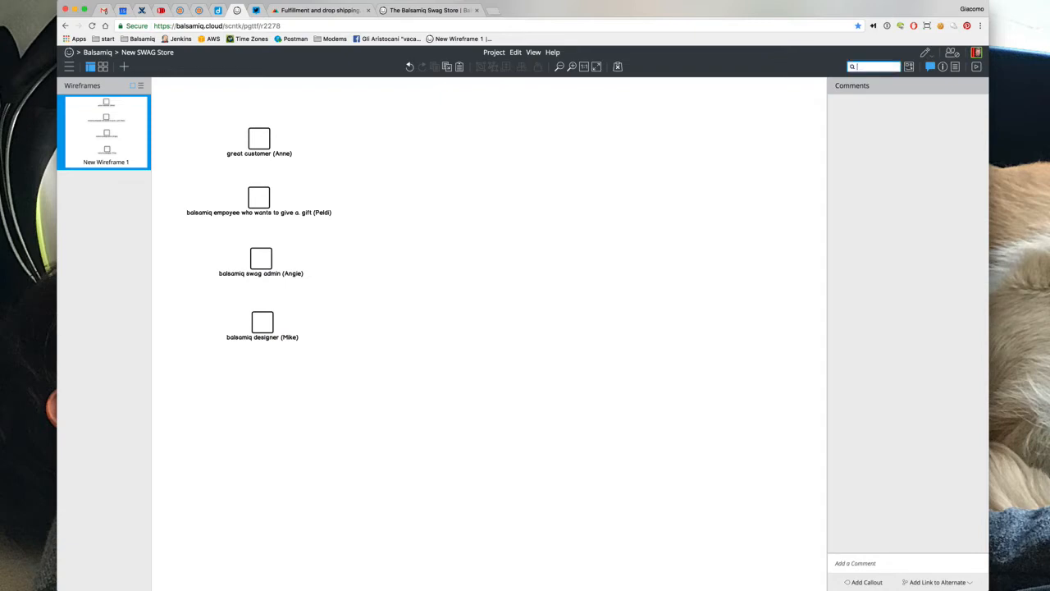
{"action": "type", "text": "te"}
{"action": "key", "text": "Return"}
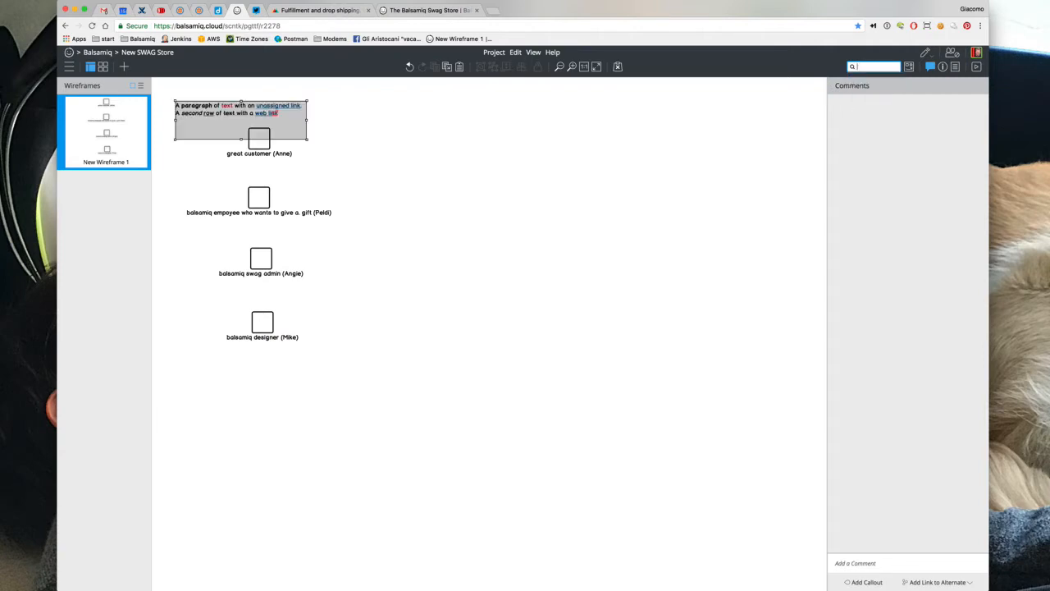
{"action": "left_click_drag", "start_coordinate": [199, 132], "coordinate": [460, 220]}
{"action": "double_click", "coordinate": [460, 220]}
Start the story with the customer reporting a great bug, followed by the employee's reward intent
{"action": "type", "text": "Peldi wants to"}
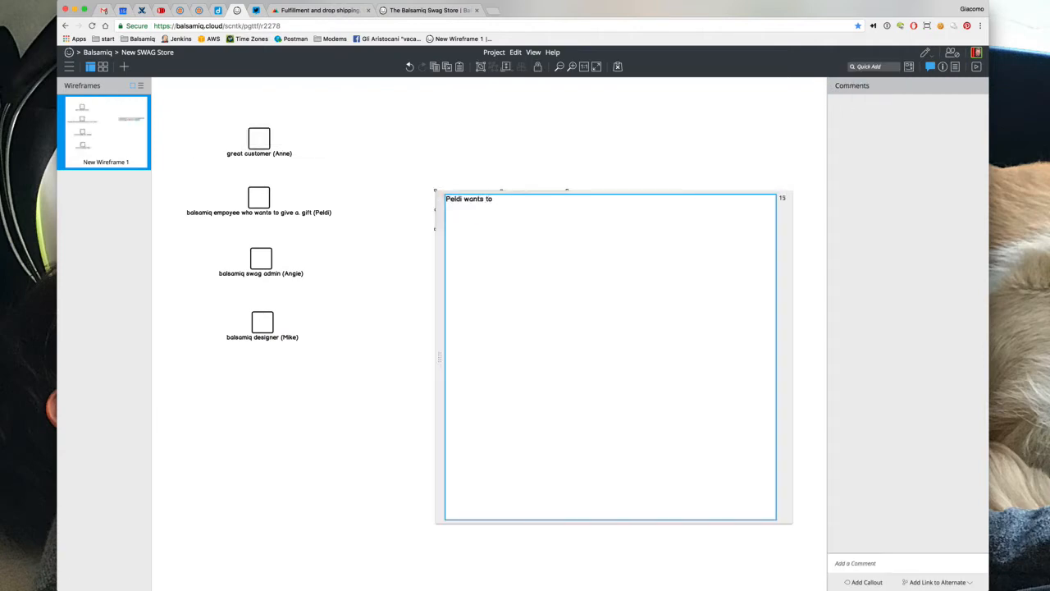
{"action": "key", "text": "Up"}
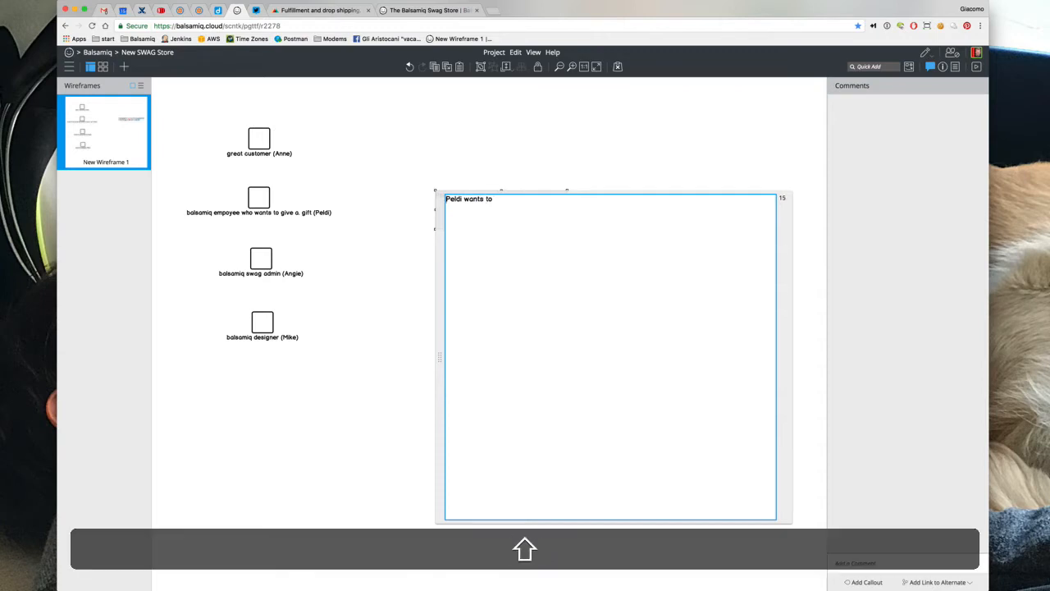
{"action": "type", "text": "Anne does"}
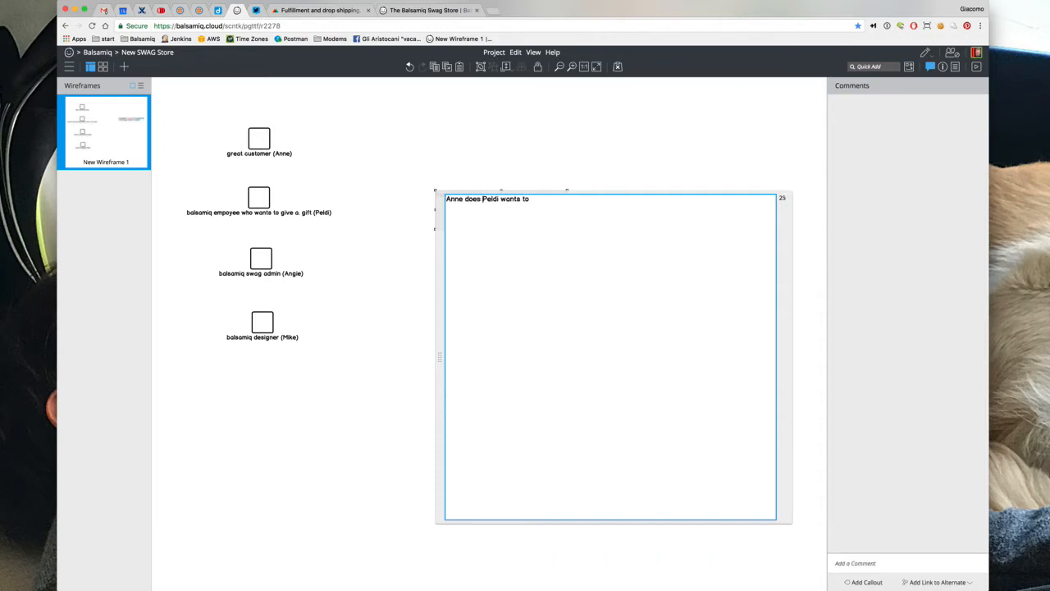
{"action": "key", "text": "BackSpace"}
{"action": "key", "text": "BackSpace"}
{"action": "key", "text": "BackSpace"}
{"action": "key", "text": "BackSpace"}
{"action": "key", "text": "BackSpace"}
{"action": "type", "text": "reports a great bug"}
{"action": "key", "text": "Return"}
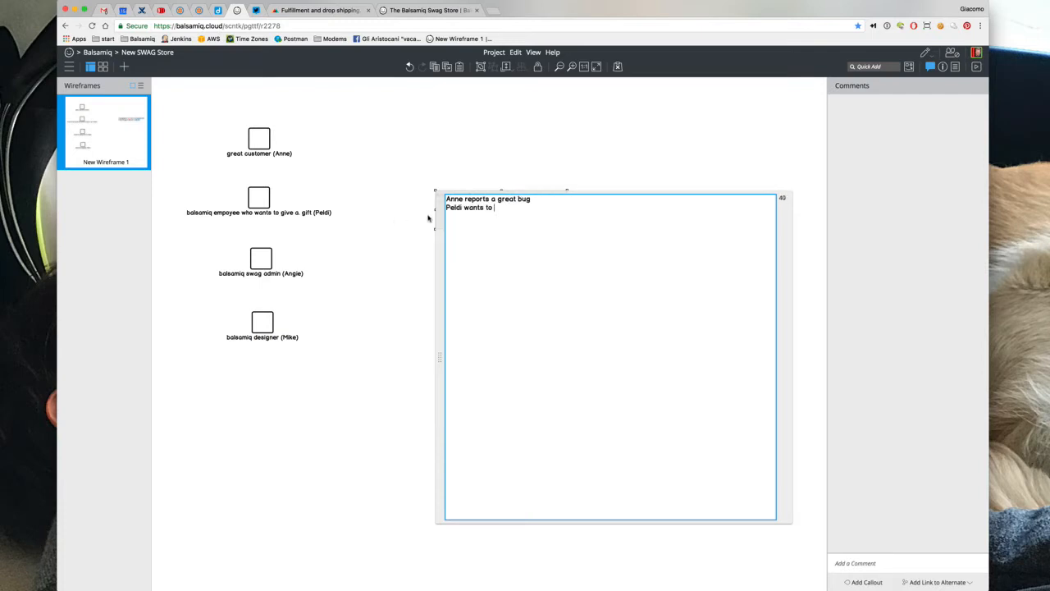
Change the employee's name in both the story text and the persona label
{"action": "double_click", "coordinate": [453, 208]}
{"action": "type", "text": "Brendand"}
{"action": "left_click", "coordinate": [394, 214]}
{"action": "left_click", "coordinate": [310, 212]}
{"action": "double_click", "coordinate": [314, 211]}
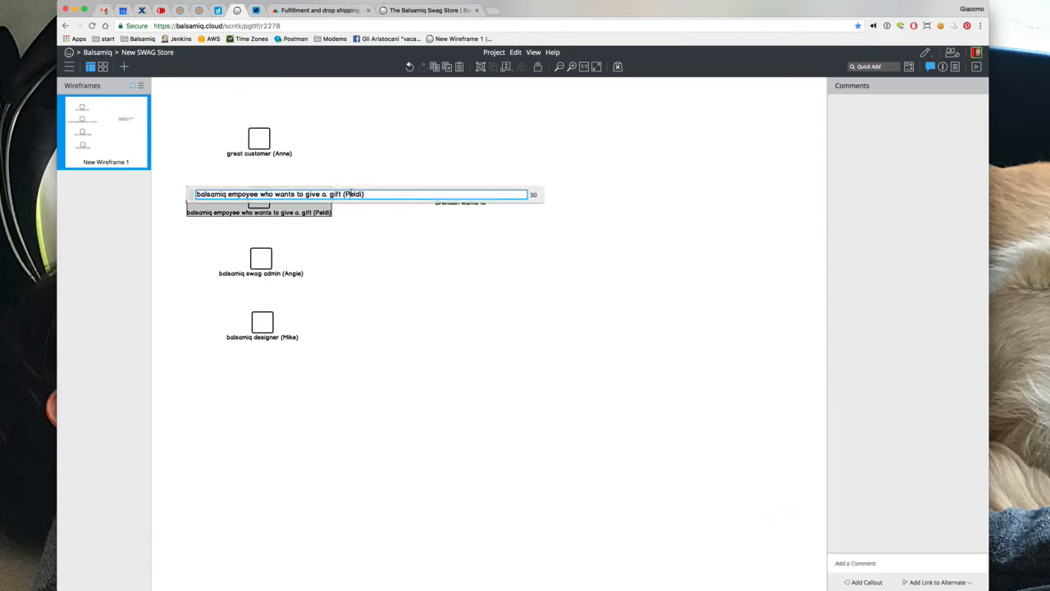
{"action": "double_click", "coordinate": [350, 194]}
{"action": "type", "text": "Brendan"}
{"action": "left_click", "coordinate": [402, 162]}
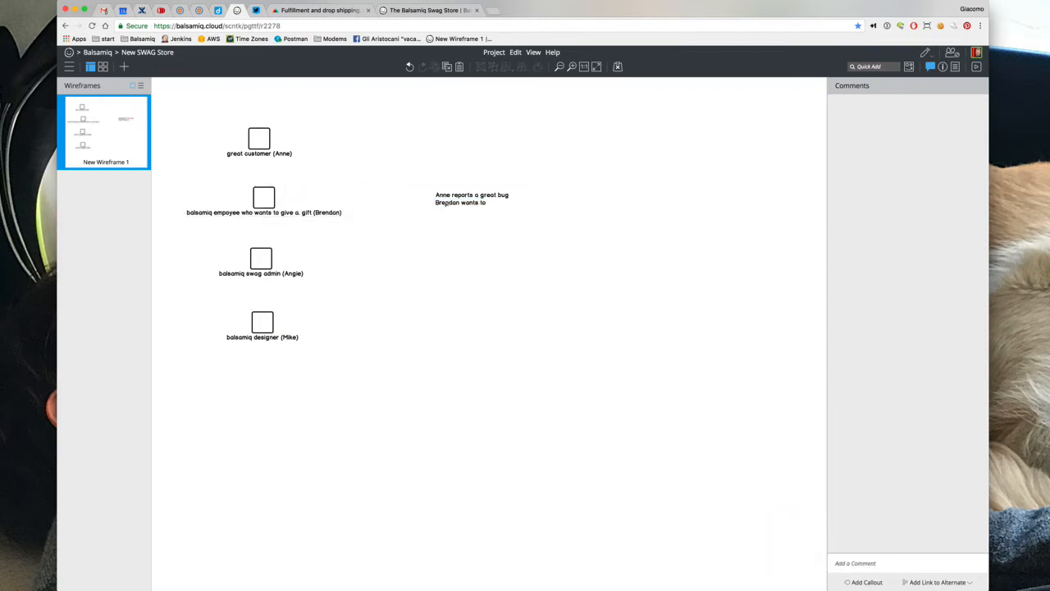
Add lines for the SWAG reward, emailed store link, and customer ordering with "Send me this, thanks!"
{"action": "double_click", "coordinate": [445, 203]}
{"action": "left_click", "coordinate": [518, 207]}
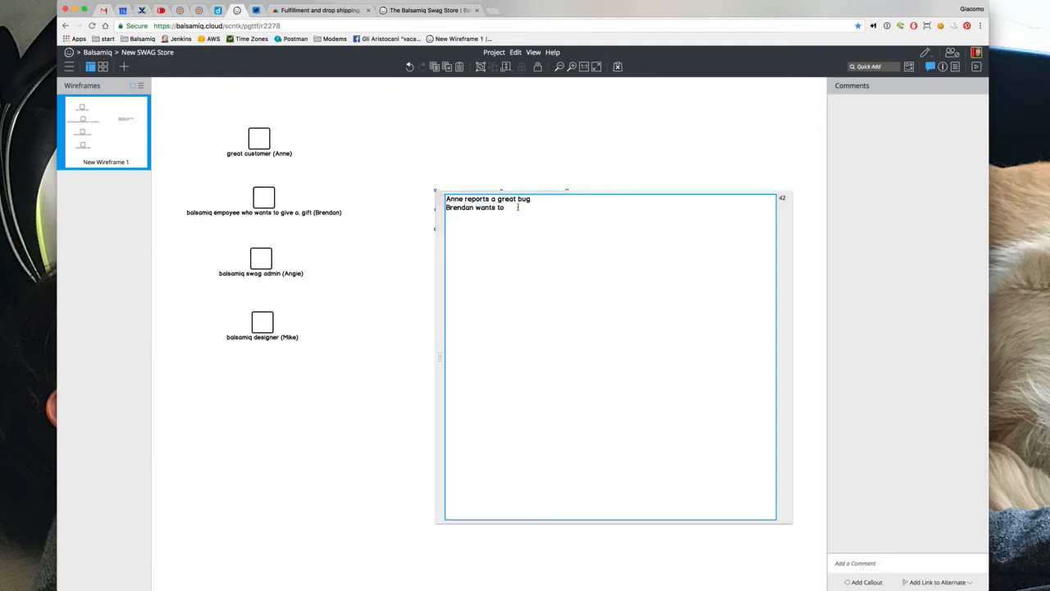
{"action": "type", "text": "reward Anne for the rport with a"}
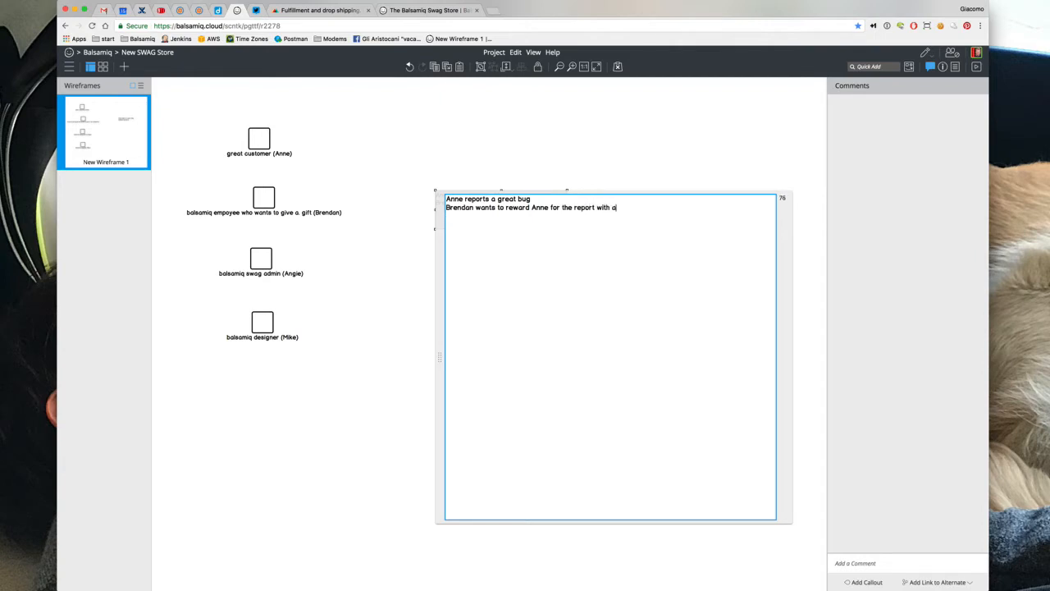
{"action": "type", "text": " SWAG item"}
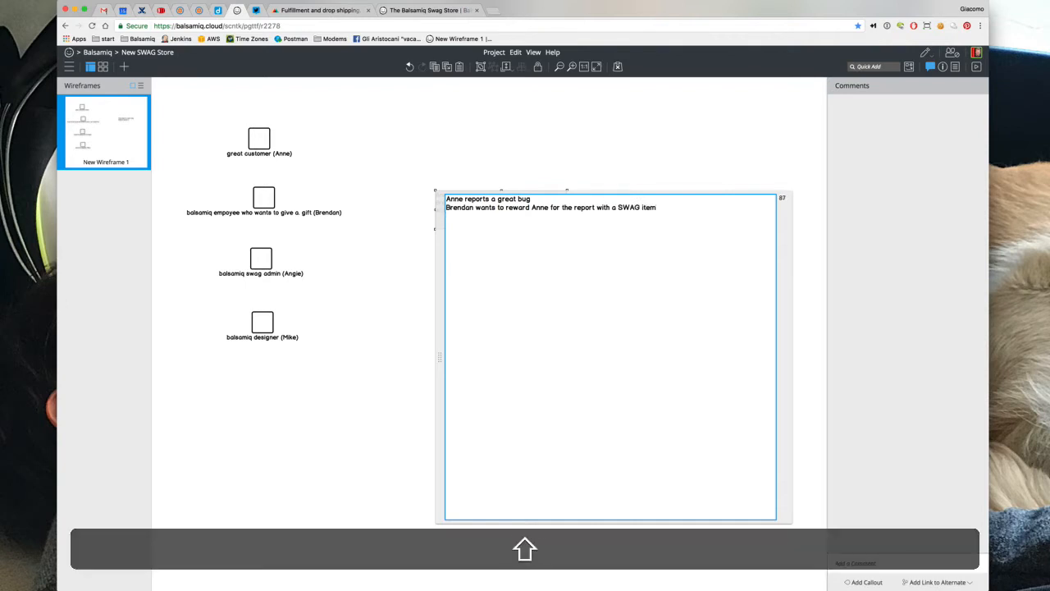
{"action": "type", "text": "Brendan dooes SOMEWHERE and "}
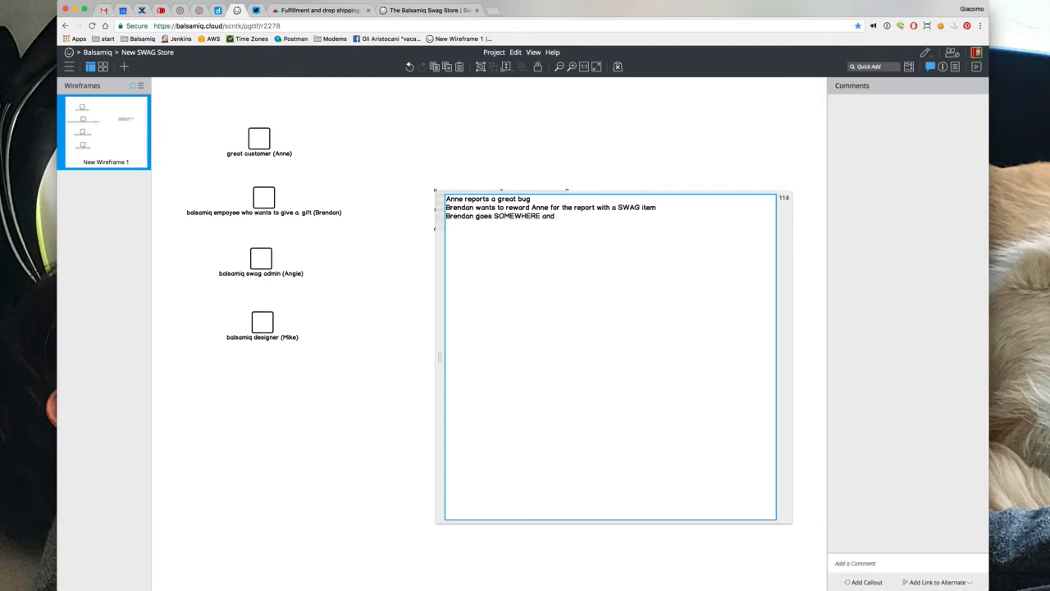
{"action": "type", "text": "enters Anne's email address"}
{"action": "key", "text": "shift+Return"}
{"action": "type", "text": "An email is se"}
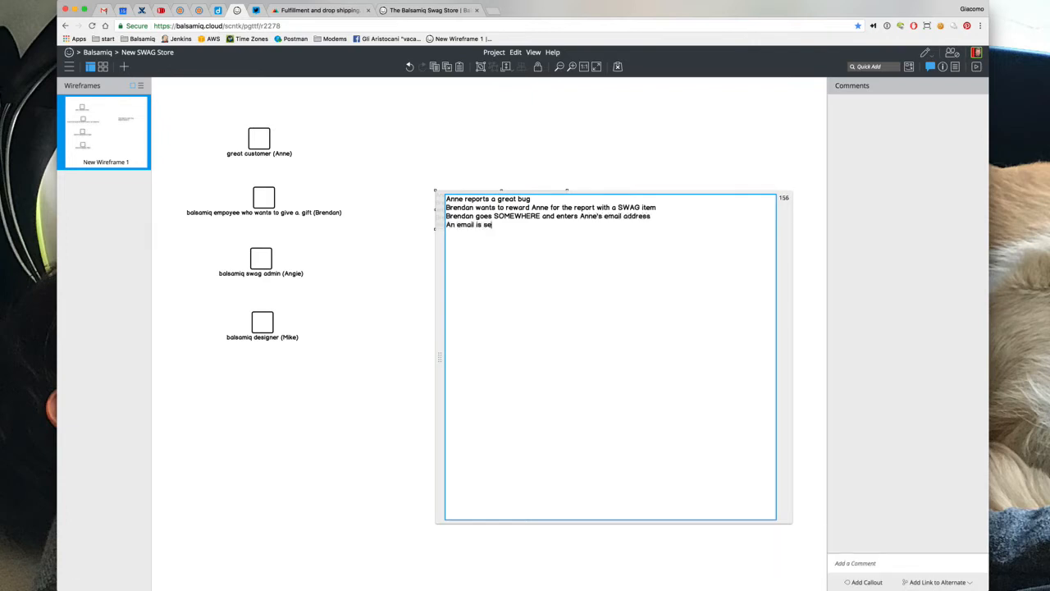
{"action": "type", "text": "nt to Anne"}
{"action": "type", "text": " with insut"}
{"action": "type", "text": "ucrti"}
{"action": "type", "text": "ions"}
{"action": "type", "text": " and a link to our SW"}
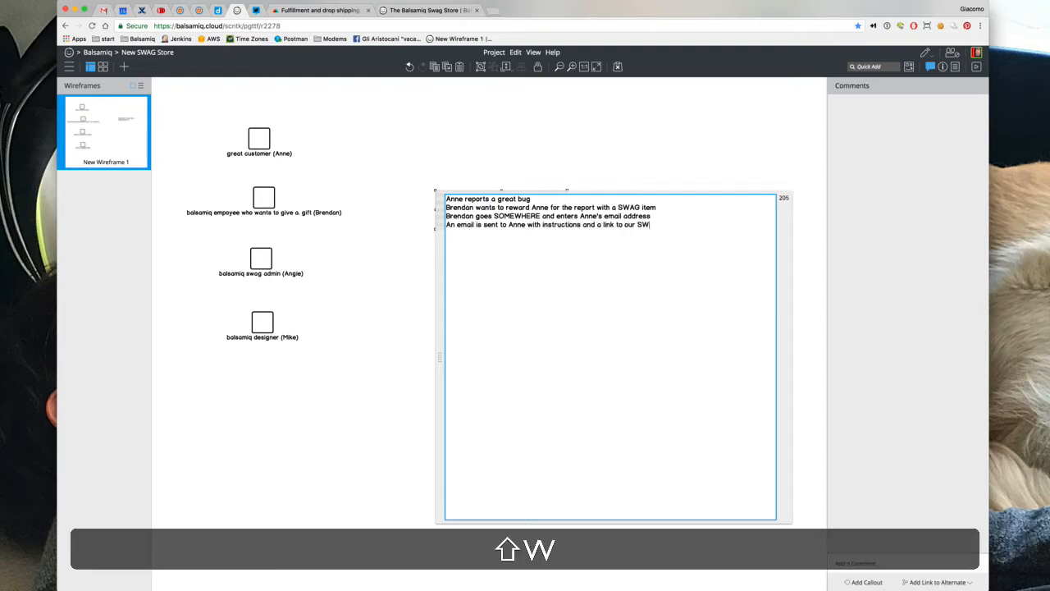
{"action": "type", "text": "AG store"}
{"action": "key", "text": "Return"}
{"action": "type", "text": "A"}
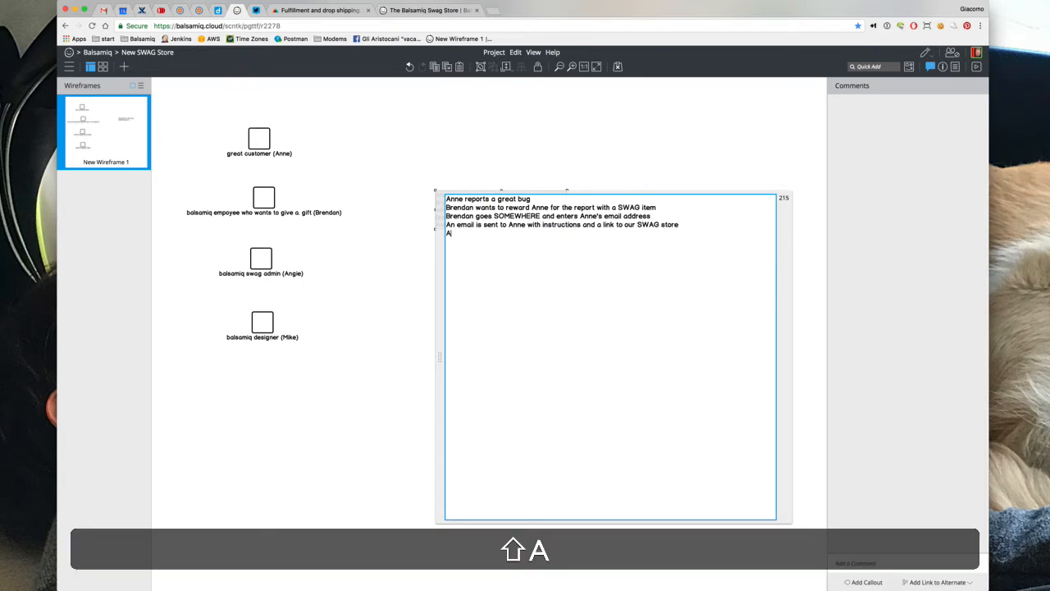
{"action": "type", "text": "nne picks an ite"}
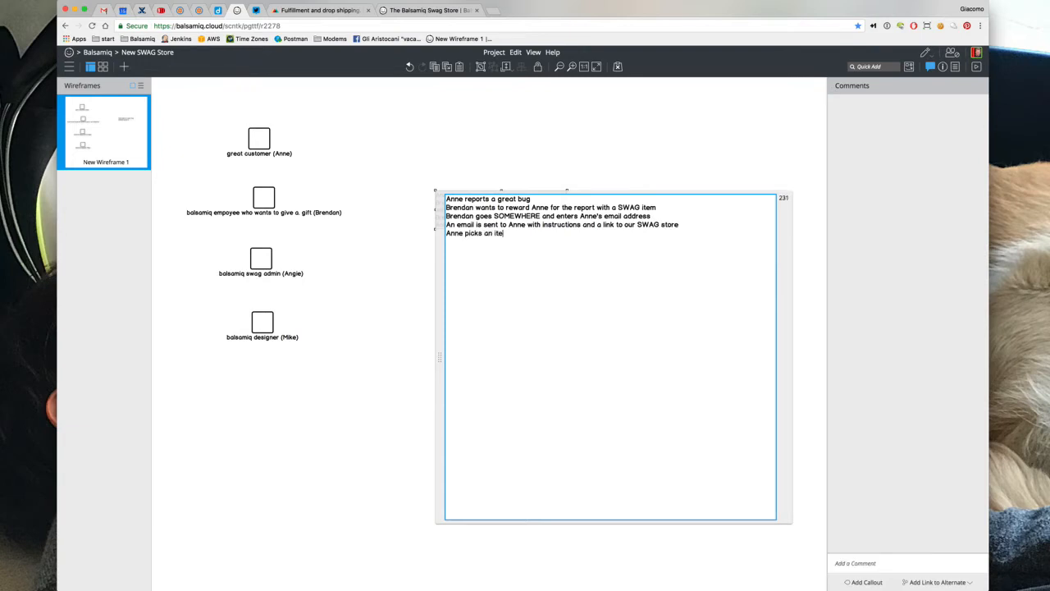
{"action": "type", "text": "m, custome"}
{"action": "type", "text": "zes it, enters her address"}
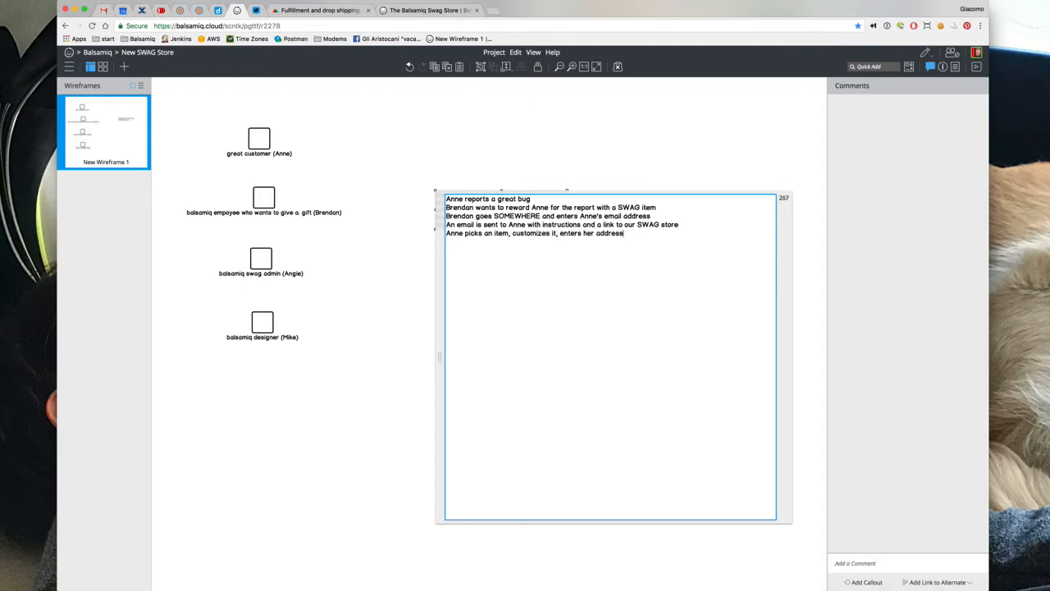
{"action": "type", "text": " and clicks \""}
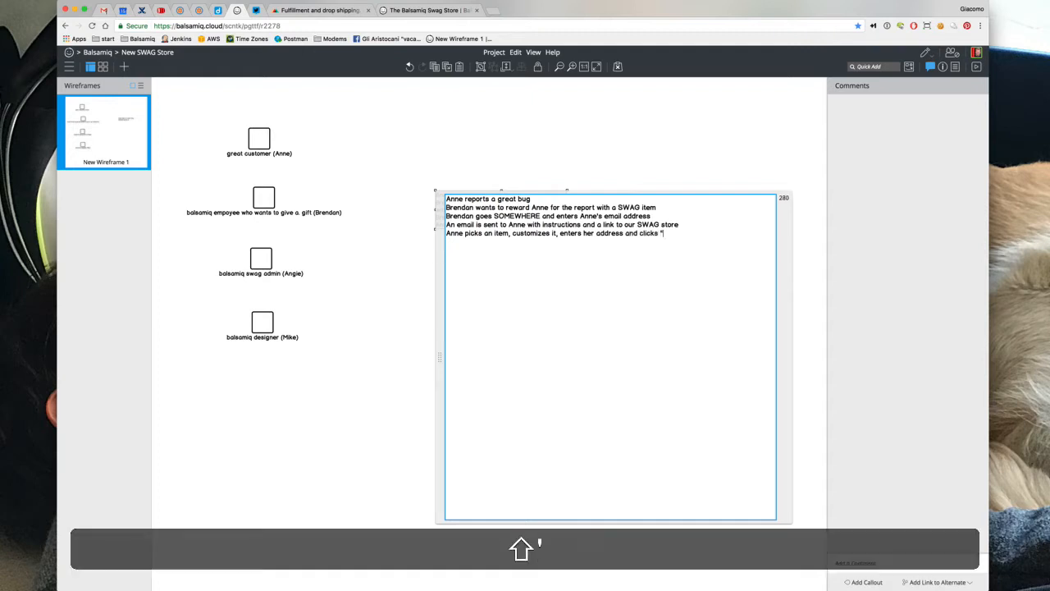
{"action": "type", "text": "send"}
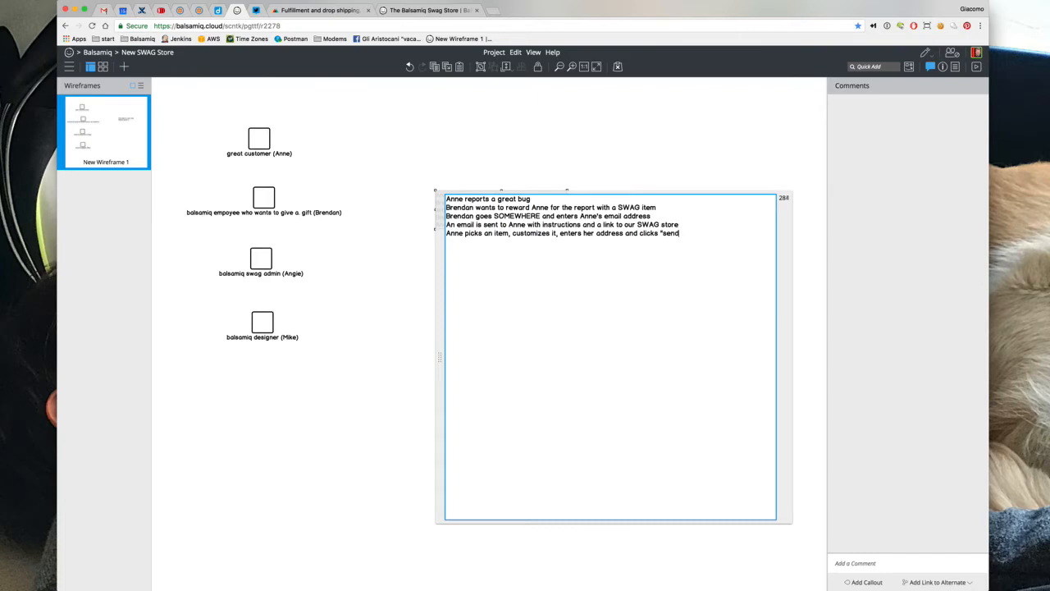
{"action": "type", "text": " me this, thanks!\""}
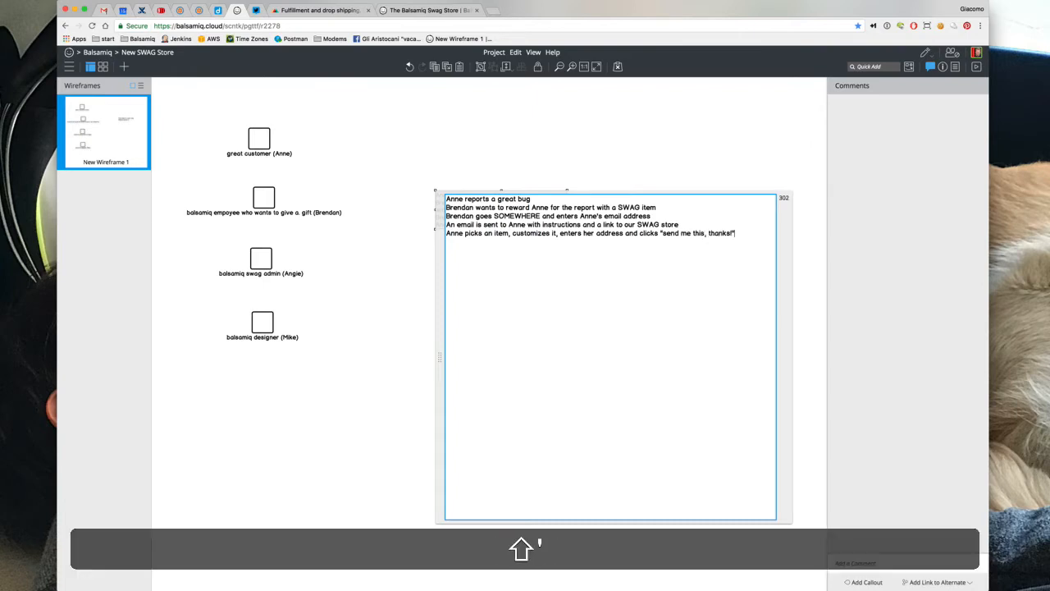
Add lines: item produced, Balsamiq charged production + shipping costs, customer gets it, admin notified
{"action": "key", "text": "Return"}
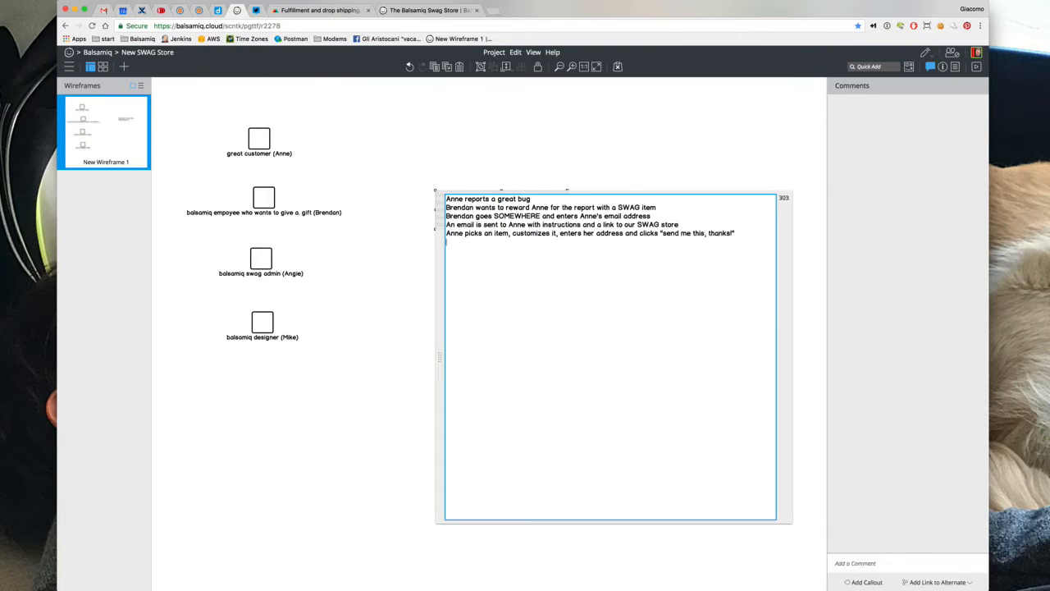
{"action": "type", "text": "The item is produced"}
{"action": "key", "text": "Return"}
{"action": "type", "text": "Balsamiq is cheap"}
{"action": "key", "text": "BackSpace"}
{"action": "key", "text": "BackSpace"}
{"action": "key", "text": "BackSpace"}
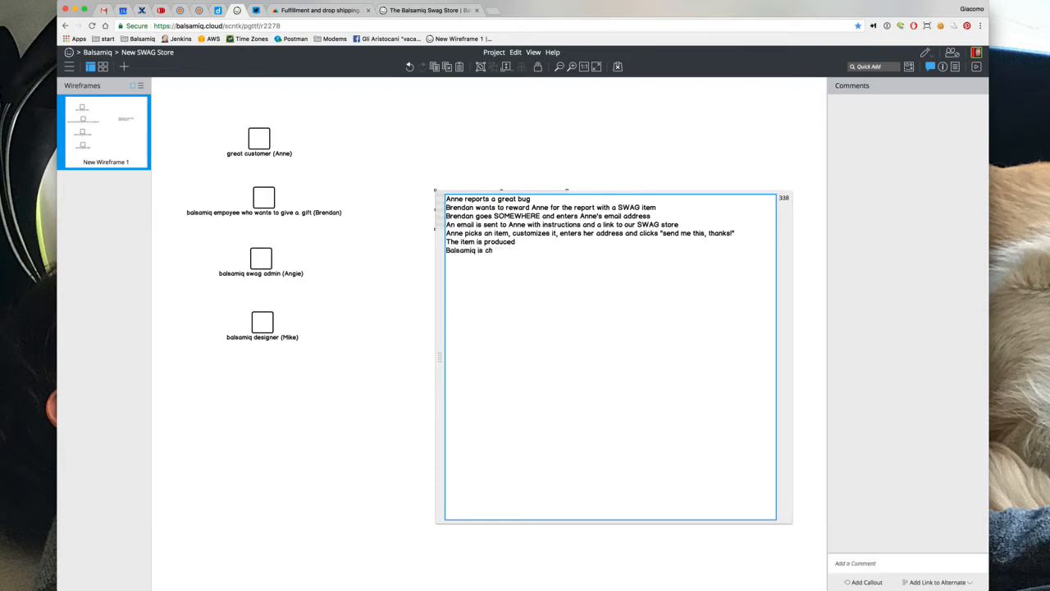
{"action": "type", "text": "arged for production + "}
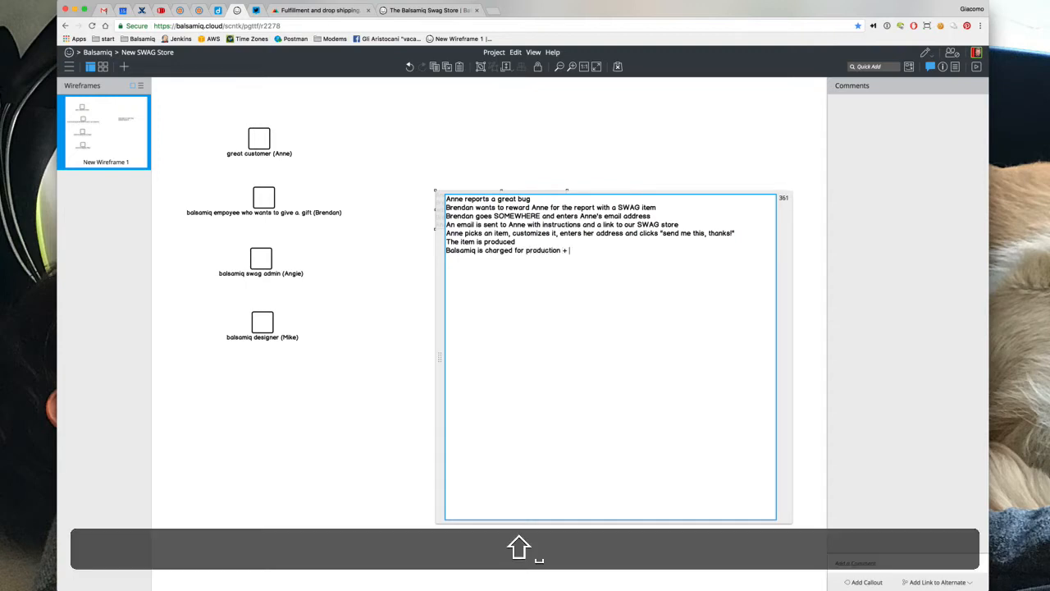
{"action": "type", "text": "shipping costs"}
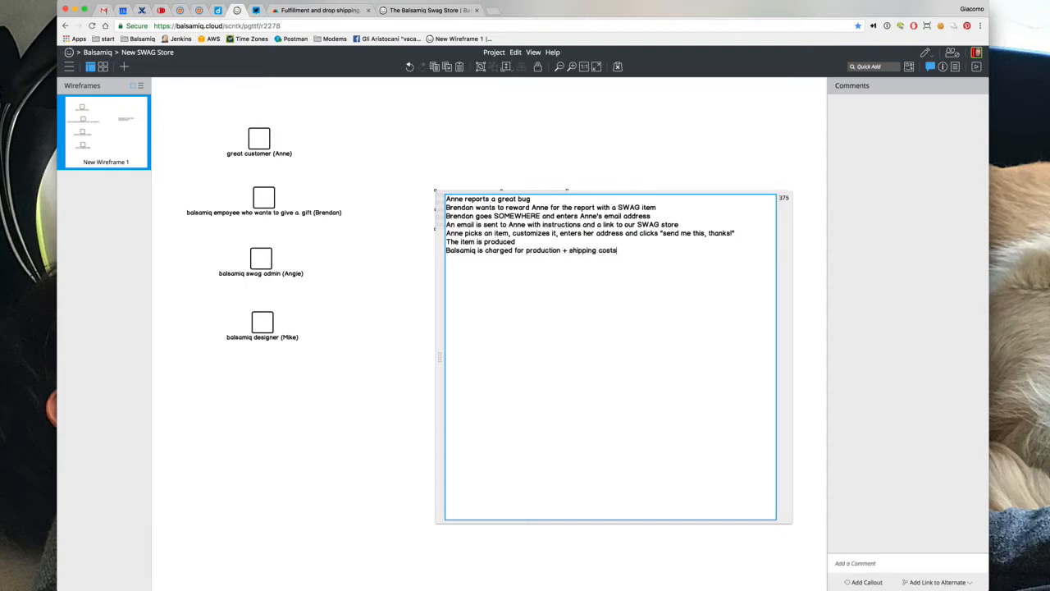
{"action": "key", "text": "shift+Return"}
{"action": "type", "text": "Ann"}
{"action": "type", "text": "e gets"}
{"action": "type", "text": " the item"}
{"action": "type", "text": "Angie "}
{"action": "type", "text": "is notified"}
{"action": "type", "text": " / "}
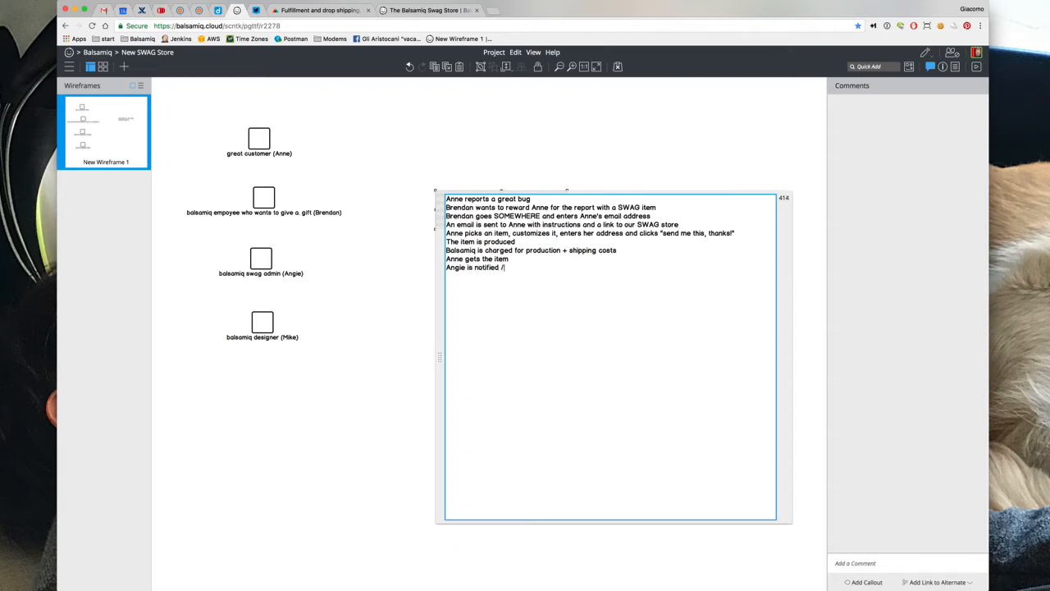
{"action": "type", "text": "can ee what happ"}
{"action": "key", "text": "BackSpace"}
{"action": "key", "text": "BackSpace"}
{"action": "key", "text": "BackSpace"}
{"action": "key", "text": "BackSpace"}
Finish the last line with 'happened.' and widen the story text block
{"action": "type", "text": "happened."}
{"action": "left_click", "coordinate": [519, 153]}
{"action": "left_click", "coordinate": [542, 223]}
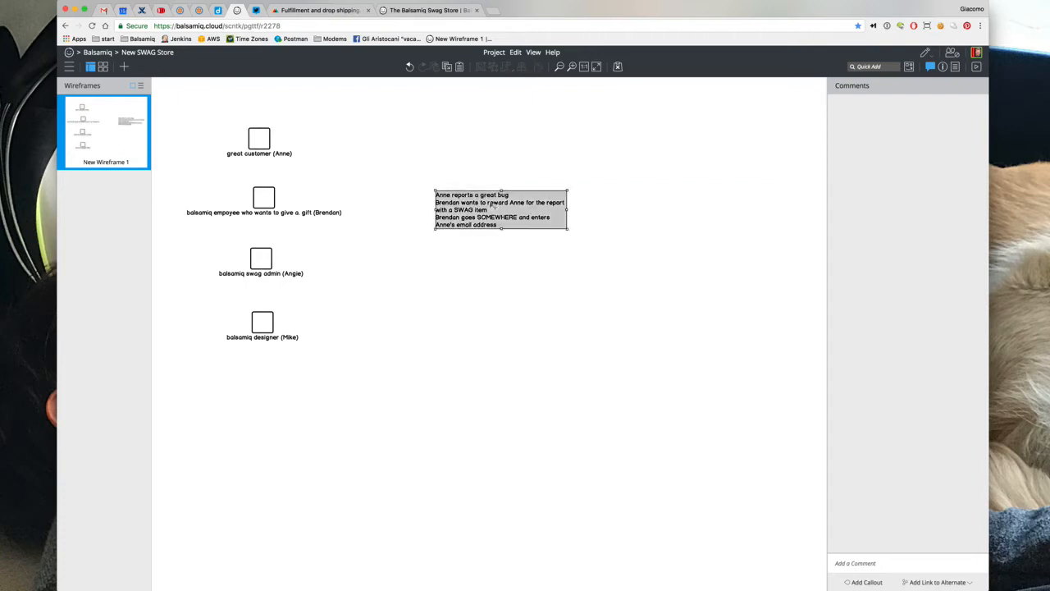
{"action": "left_click_drag", "start_coordinate": [568, 231], "coordinate": [513, 170]}
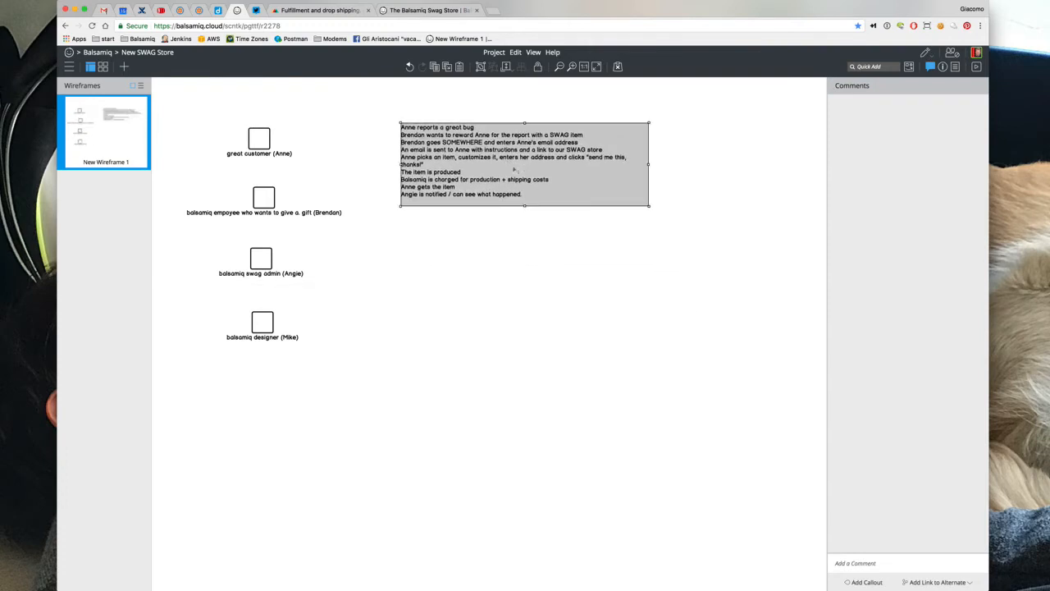
Insert the bold first line *Giving and ordering a gift* above the story steps
{"action": "double_click", "coordinate": [515, 170]}
{"action": "key", "text": "Up"}
{"action": "key", "text": "Return"}
{"action": "key", "text": "Up"}
{"action": "type", "text": "*"}
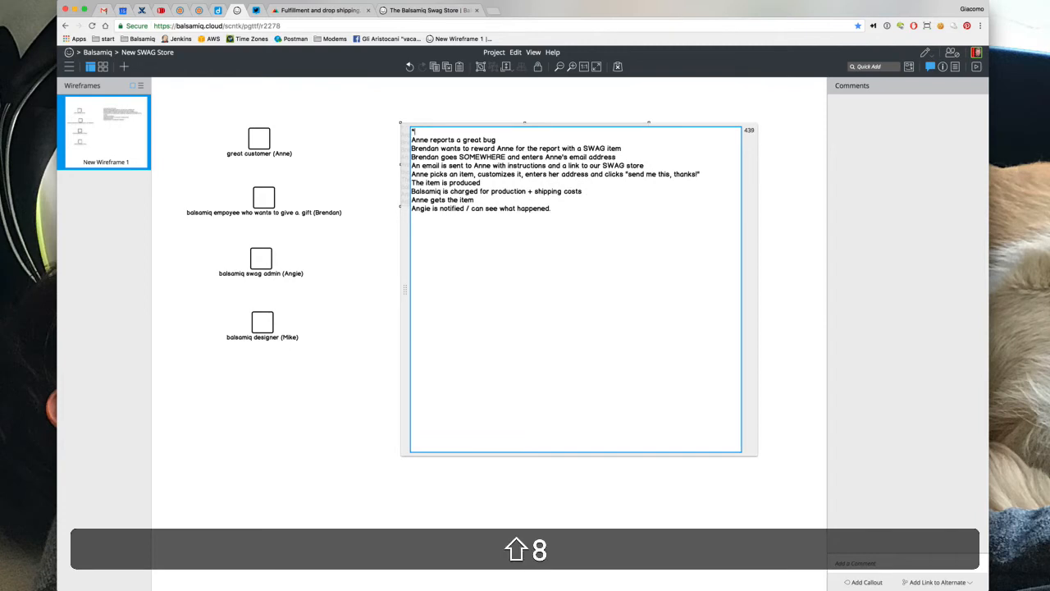
{"action": "type", "text": "Giving a "}
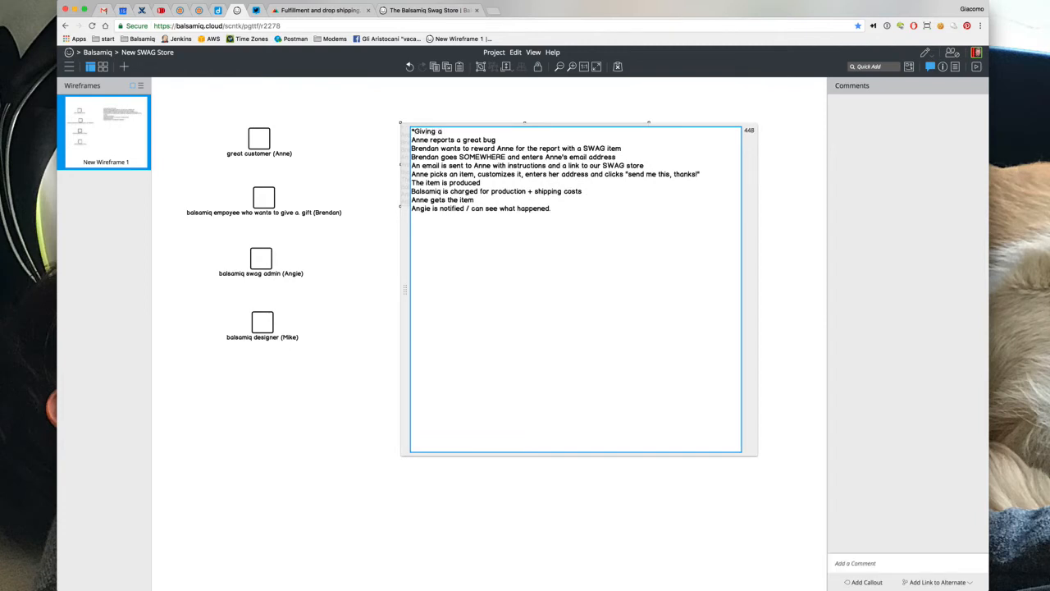
{"action": "type", "text": "nd ordering a f"}
{"action": "type", "text": "ift*"}
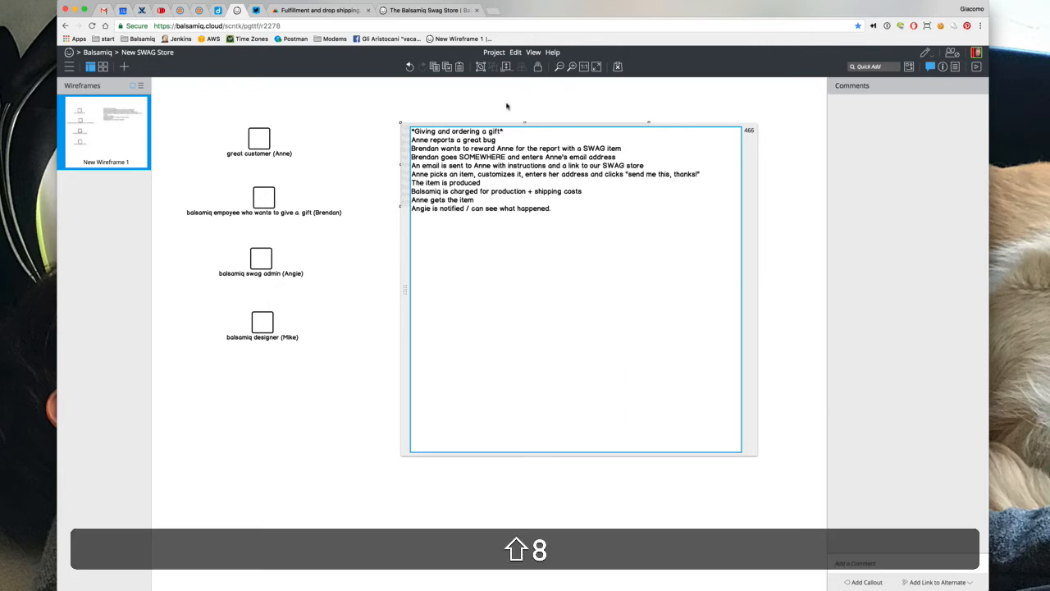
{"action": "left_click", "coordinate": [506, 104]}
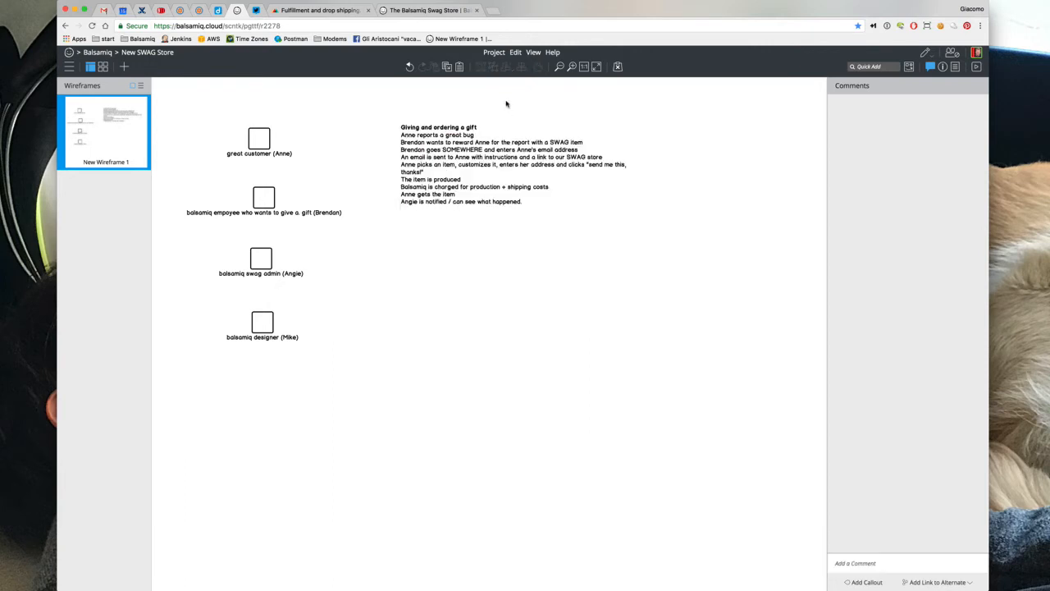
Duplicate the gift story block and title the copy *Creating an item for the store*
{"action": "left_click", "coordinate": [461, 206]}
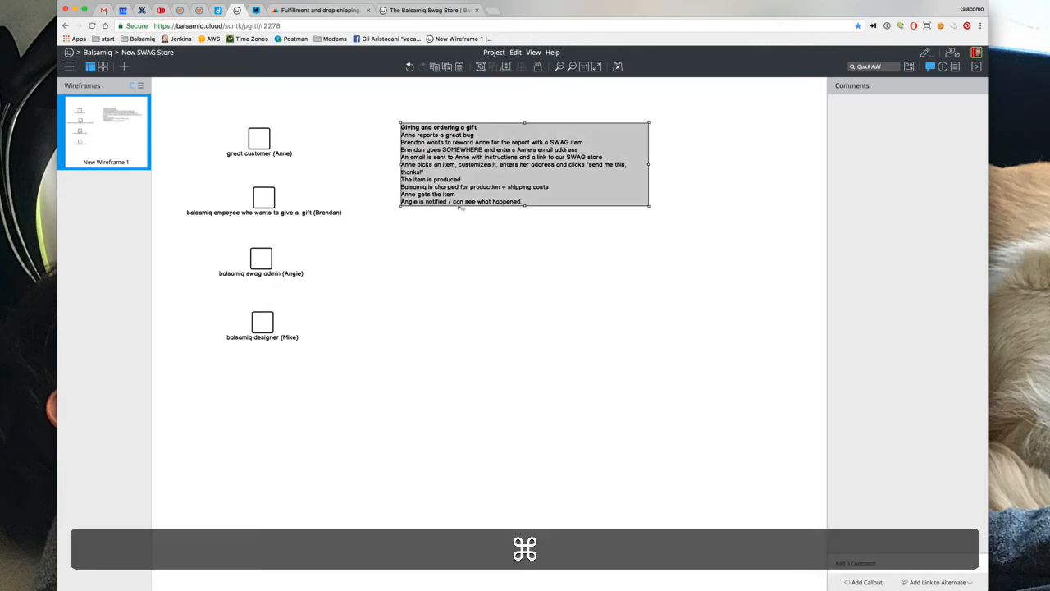
{"action": "key", "text": "super+d"}
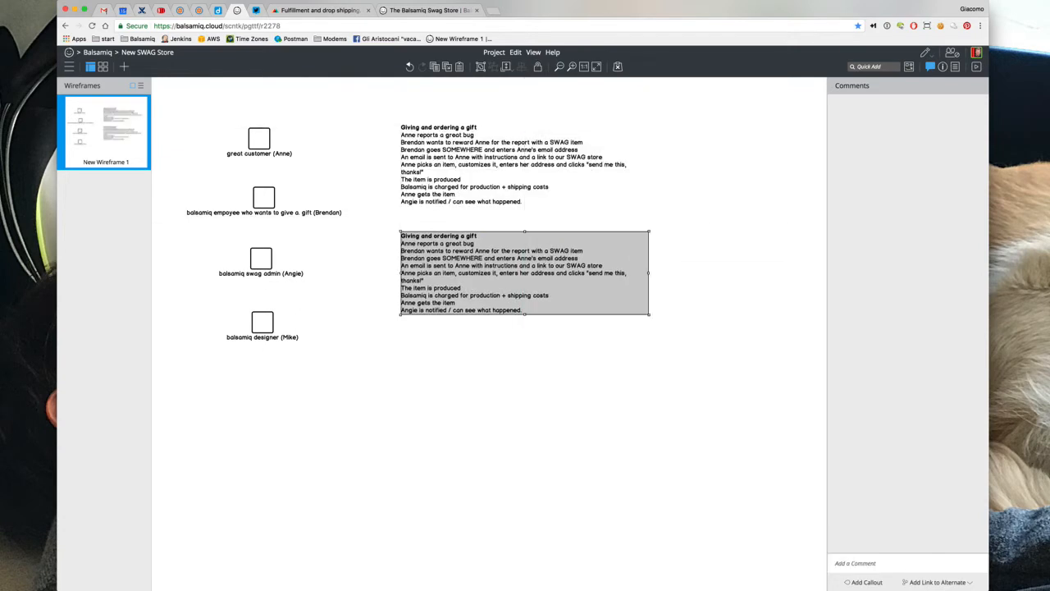
{"action": "key", "text": "shift+Return"}
{"action": "type", "text": "*Cre"}
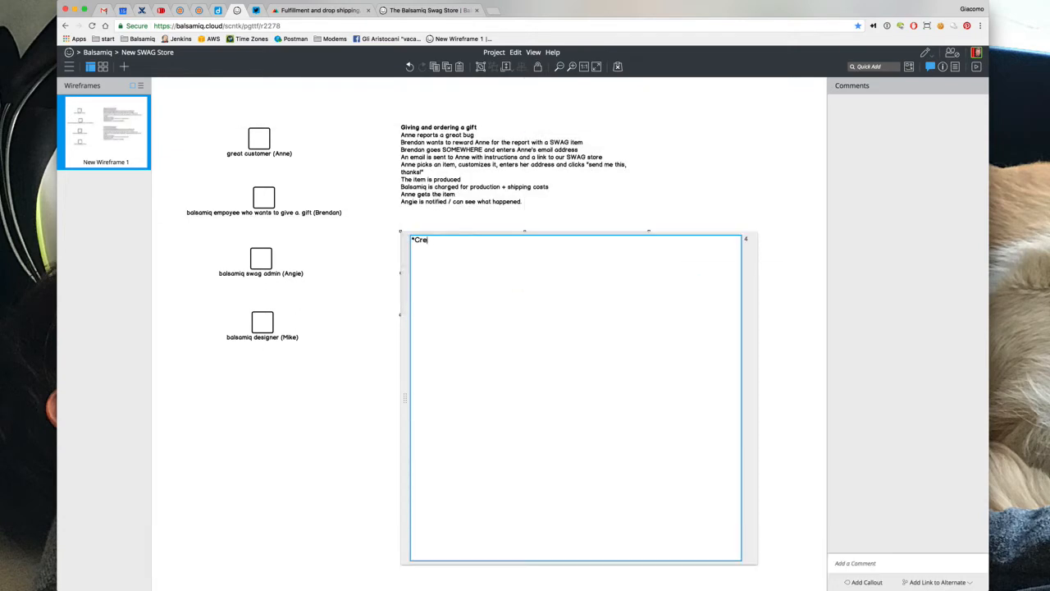
{"action": "type", "text": "ating an item for the store*"}
{"action": "key", "text": "shift+Return"}
{"action": "type", "text": "Someone"}
Write the story: the admin has an idea for another item, the designer designs it, it appears on the store
{"action": "double_click", "coordinate": [434, 247]}
{"action": "type", "text": "Angie has an "}
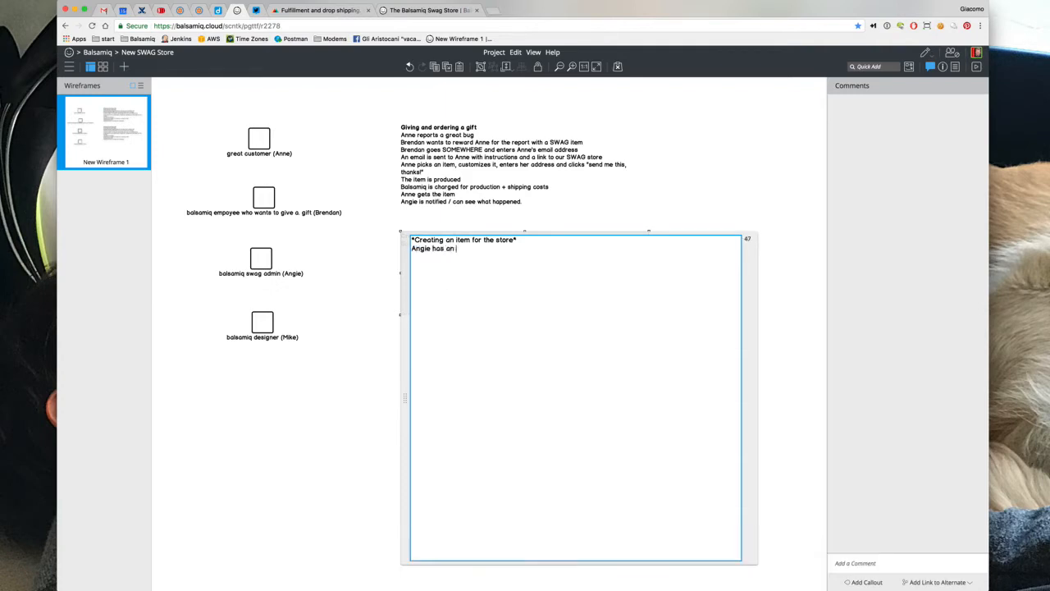
{"action": "type", "text": "idea for another item, and asks Mi"}
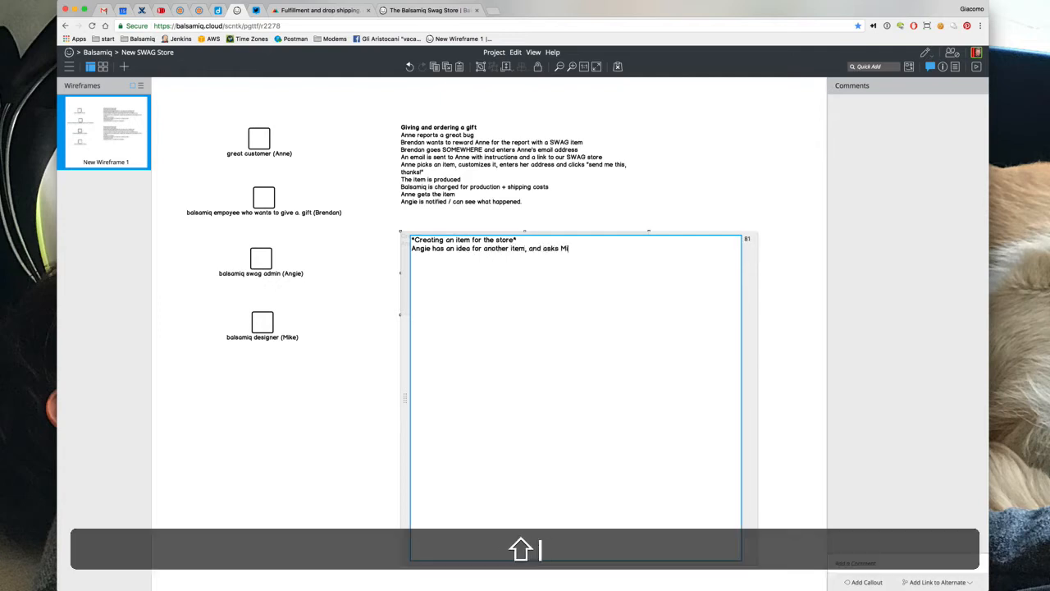
{"action": "type", "text": "ke to design it"}
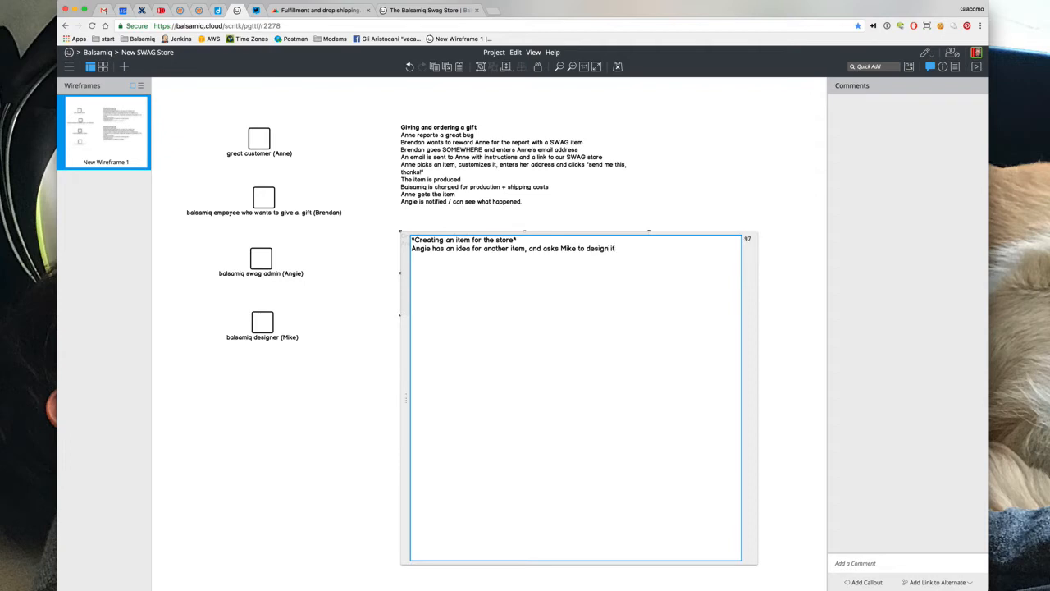
{"action": "left_click", "coordinate": [527, 248]}
{"action": "type", "text": "to offer"}
{"action": "type", "text": "Mike deis"}
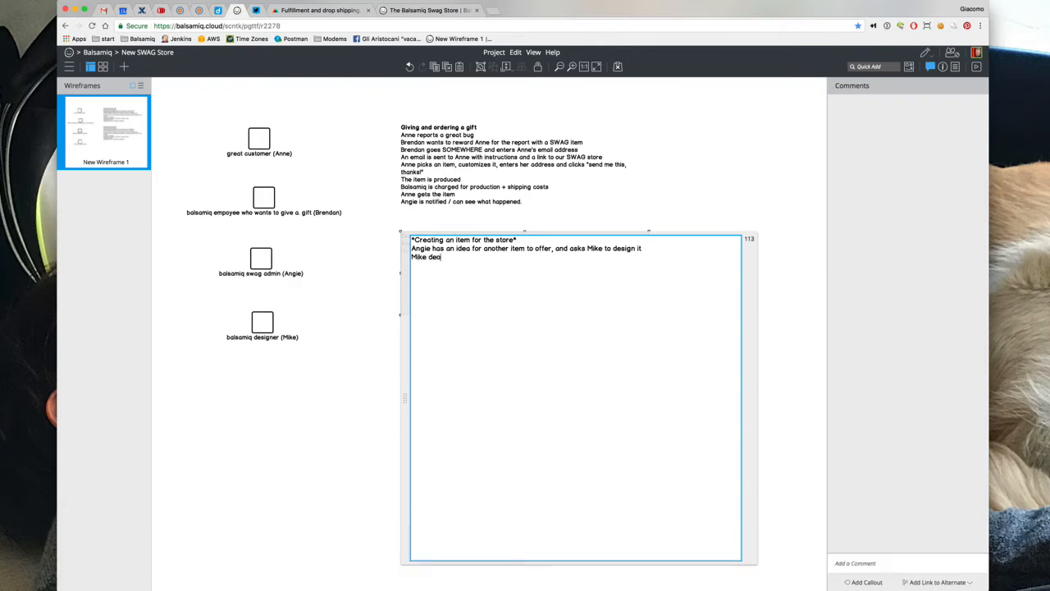
{"action": "key", "text": "BackSpace"}
{"action": "key", "text": "BackSpace"}
{"action": "type", "text": "signs it and it shows up on our store"}
Resize the new story block to fit and place it just below the first
{"action": "left_click", "coordinate": [554, 216]}
{"action": "left_click_drag", "start_coordinate": [482, 255], "coordinate": [482, 279]}
{"action": "left_click_drag", "start_coordinate": [526, 340], "coordinate": [501, 328]}
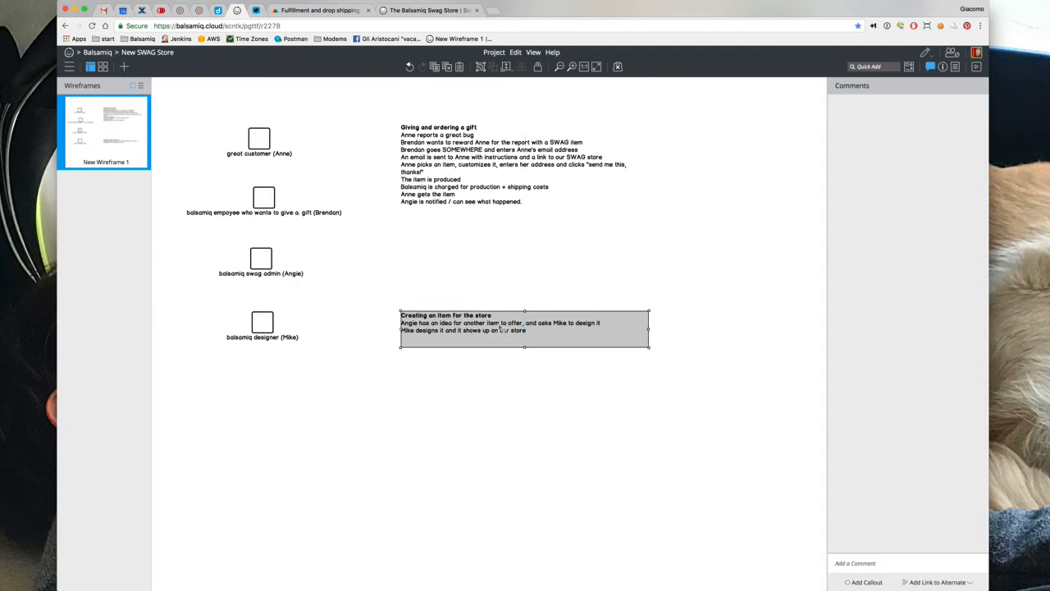
{"action": "left_click_drag", "start_coordinate": [501, 328], "coordinate": [495, 234]}
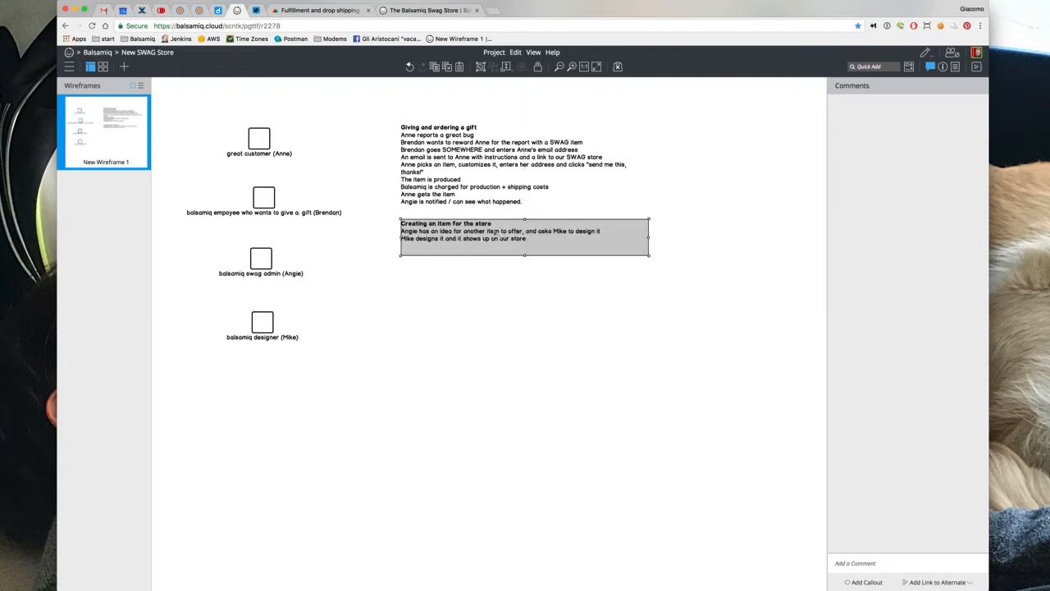
{"action": "left_click", "coordinate": [496, 305]}
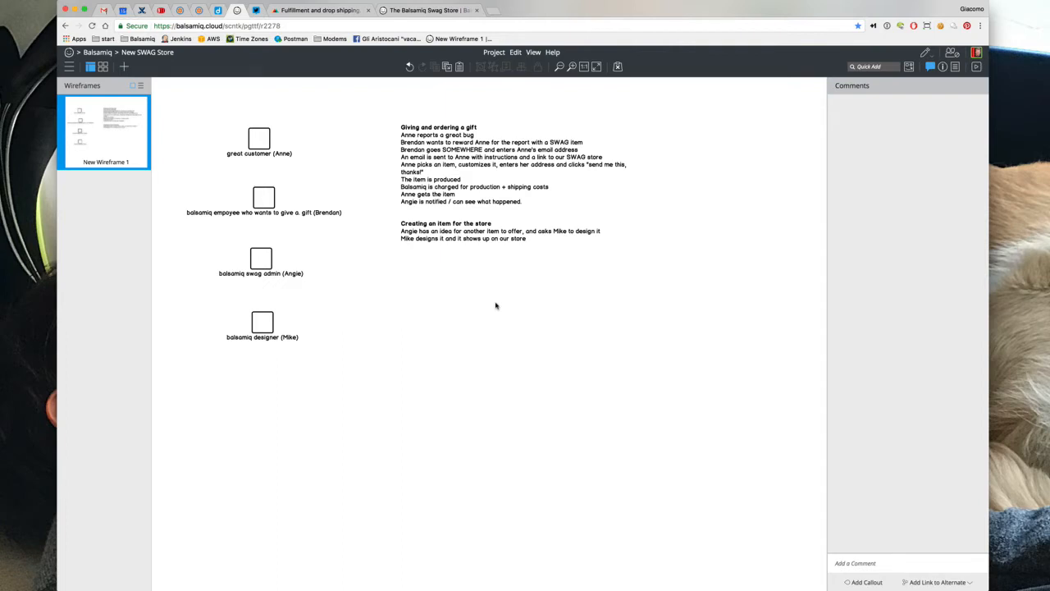
Duplicate the store story block, move the copy below it and title it *Other*
{"action": "left_click", "coordinate": [484, 256]}
{"action": "key", "text": "super+d"}
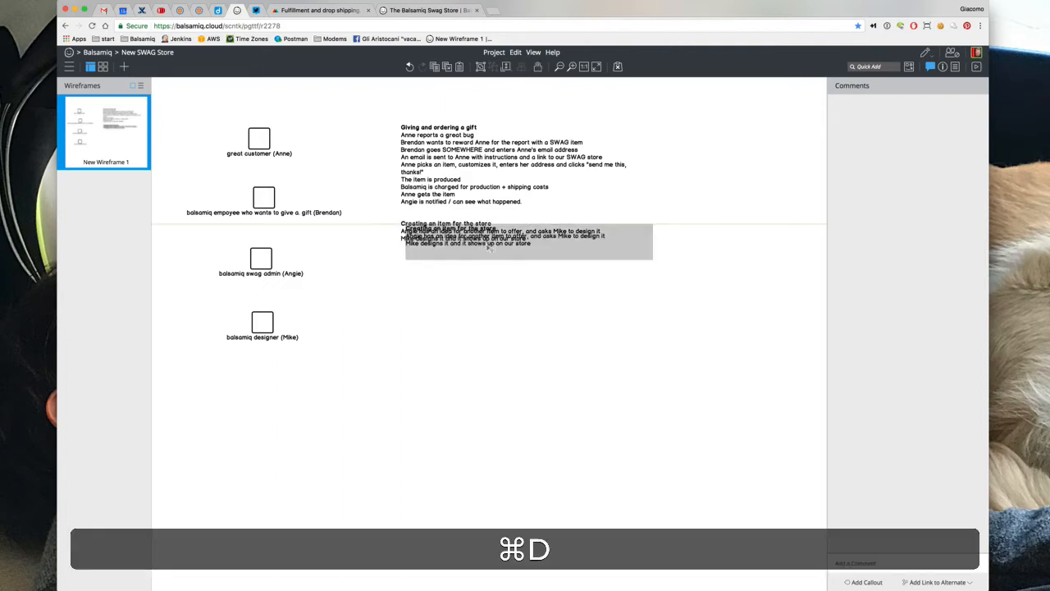
{"action": "left_click_drag", "start_coordinate": [490, 246], "coordinate": [489, 289]}
{"action": "double_click", "coordinate": [489, 288]}
{"action": "type", "text": "*"}
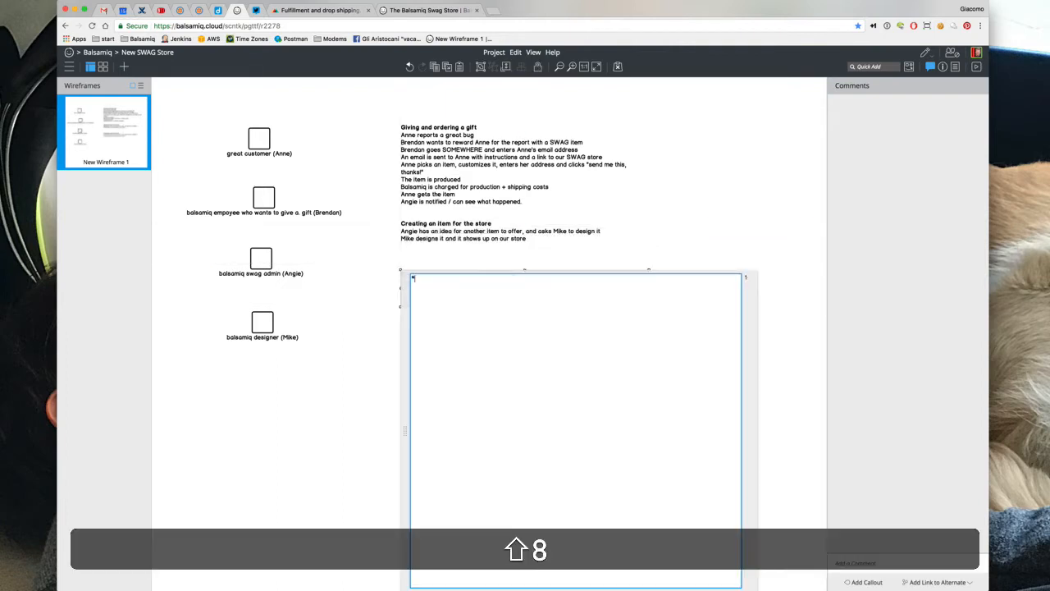
{"action": "type", "text": "Other*"}
{"action": "key", "text": "shift+Return"}
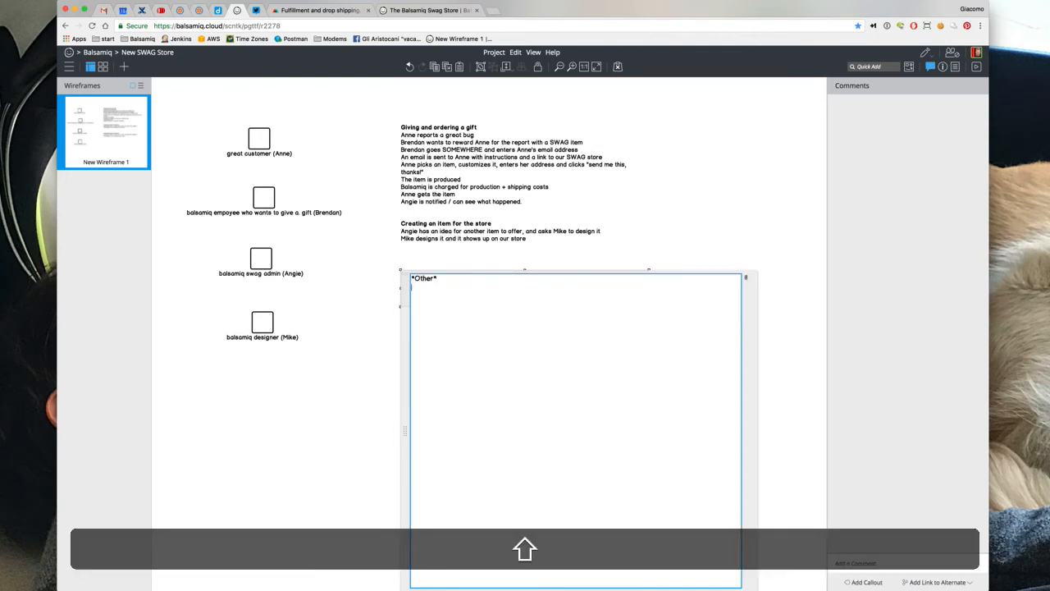
Add notes on gifting more than one item (maybe up to 3) and, lower importance, random people buying themselves
{"action": "type", "text": "We should give "}
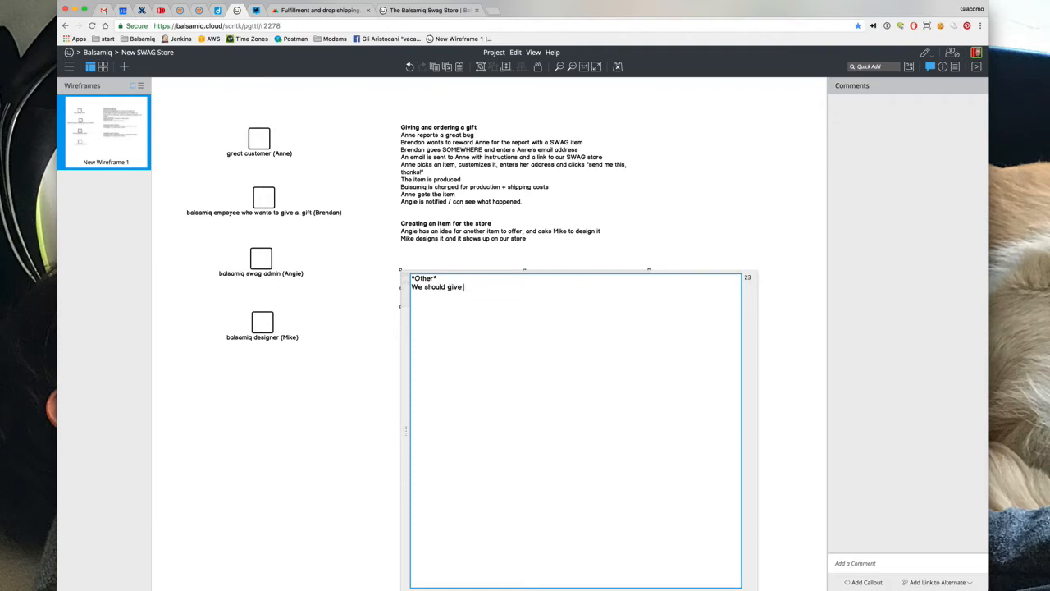
{"action": "type", "text": "people an option to gift more than one item"}
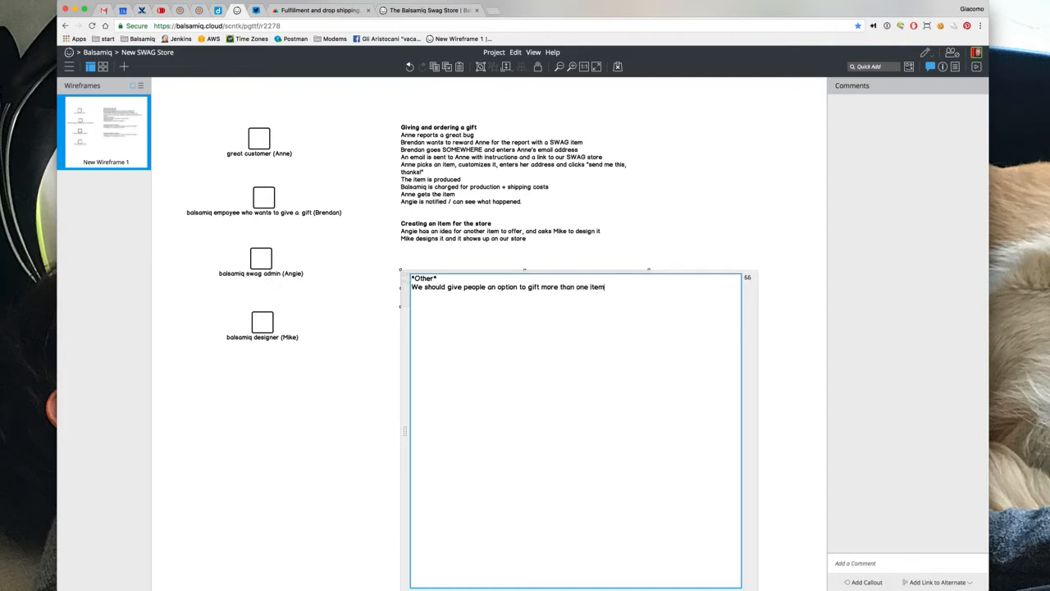
{"action": "type", "text": " (matybe"}
{"action": "key", "text": "BackSpace"}
{"action": "key", "text": "BackSpace"}
{"action": "key", "text": "BackSpace"}
{"action": "key", "text": "BackSpace"}
{"action": "type", "text": "ybe up to 3"}
{"action": "type", "text": ")"}
{"action": "type", "text": "Lower importanc"}
{"action": "type", "text": "e: p"}
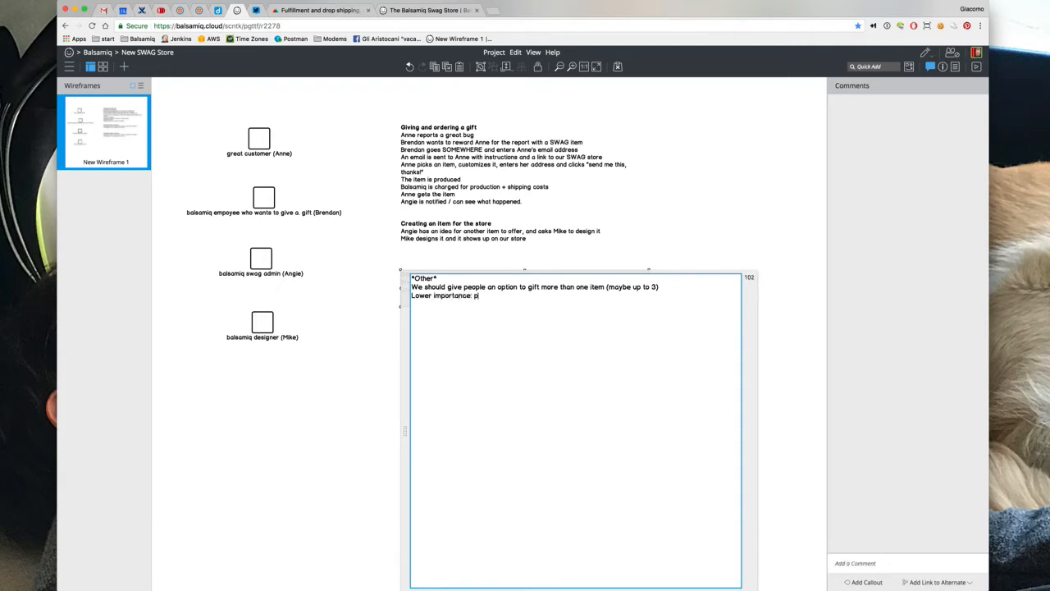
{"action": "type", "text": "eople"}
{"action": "key", "text": "BackSpace"}
{"action": "key", "text": "BackSpace"}
{"action": "key", "text": "BackSpace"}
{"action": "key", "text": "BackSpace"}
{"action": "key", "text": "BackSpace"}
{"action": "key", "text": "BackSpace"}
{"action": "key", "text": "BackSpace"}
{"action": "type", "text": "random people should be allowed t obuy st"}
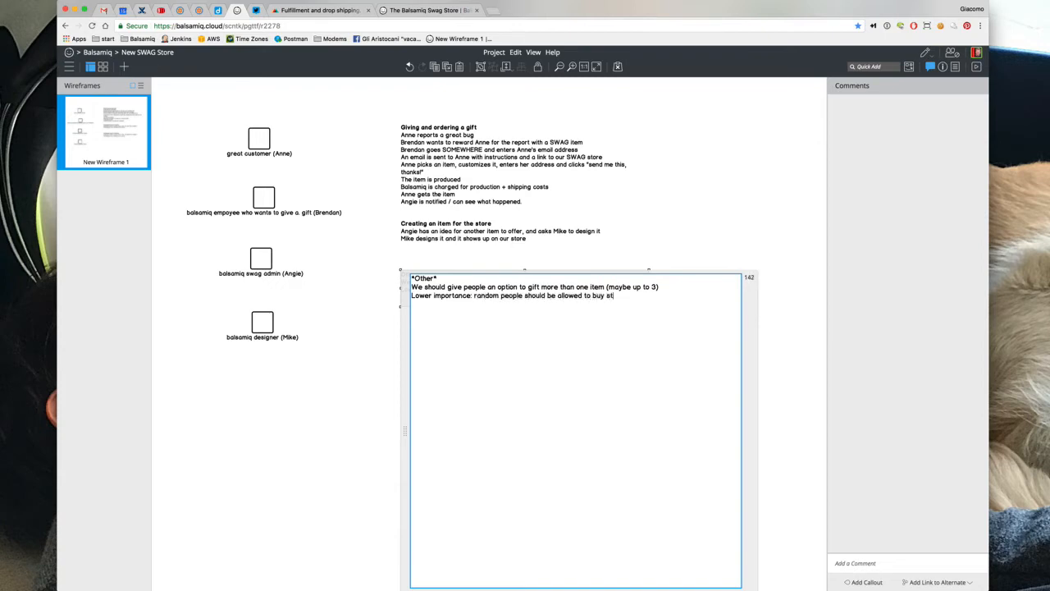
{"action": "type", "text": "uff and pay for it themeselves"}
{"action": "left_click", "coordinate": [517, 261]}
{"action": "left_click", "coordinate": [496, 302]}
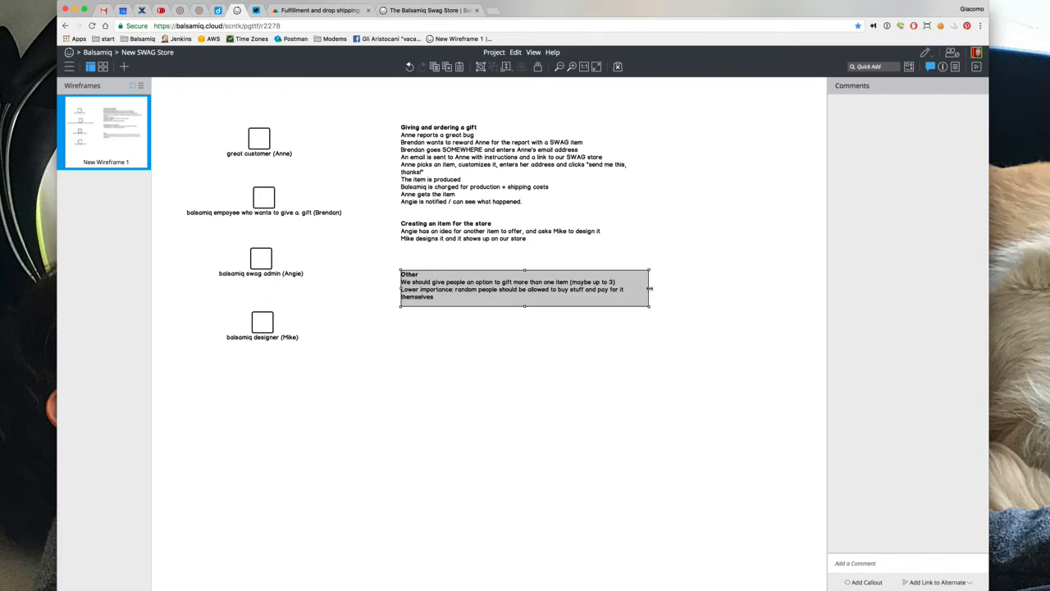
Drag the right edges of the 'Other' and 'Giving and ordering a gift' blocks wider
{"action": "left_click_drag", "start_coordinate": [651, 288], "coordinate": [699, 288]}
{"action": "left_click", "coordinate": [624, 176]}
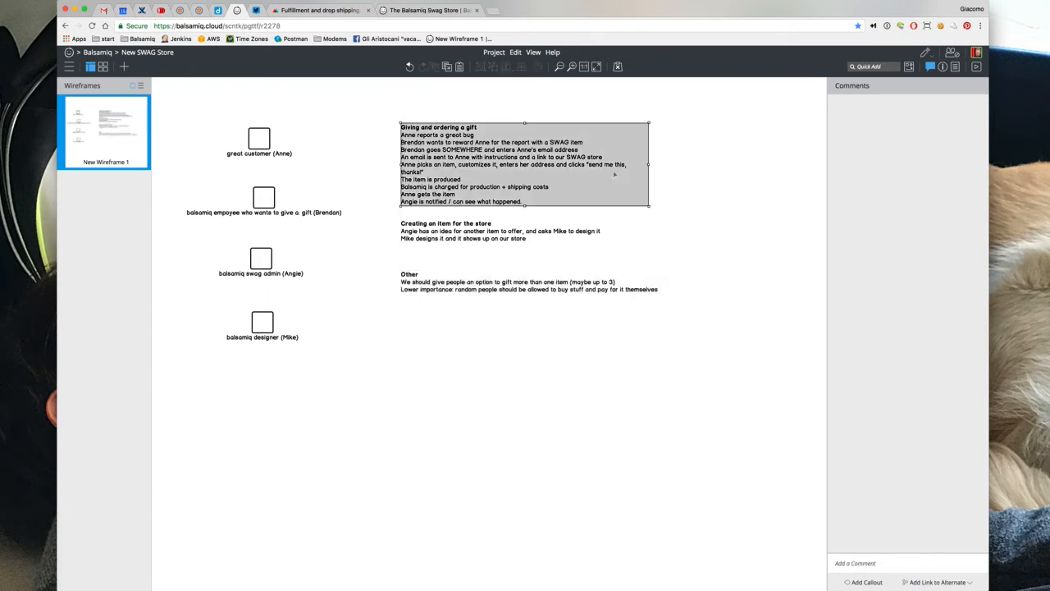
{"action": "left_click_drag", "start_coordinate": [651, 166], "coordinate": [704, 164]}
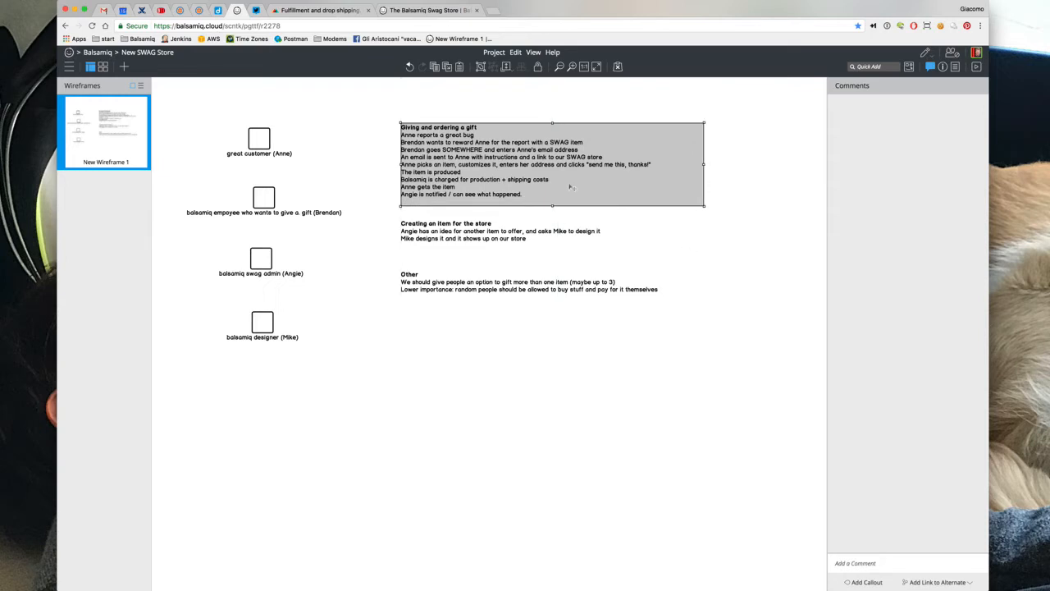
{"action": "left_click", "coordinate": [563, 232]}
{"action": "left_click", "coordinate": [553, 197]}
{"action": "left_click", "coordinate": [554, 229]}
{"action": "left_click", "coordinate": [550, 193]}
{"action": "left_click", "coordinate": [553, 230]}
{"action": "left_click", "coordinate": [546, 191]}
Give all four selected actors the User icon at a larger icon size
{"action": "left_click_drag", "start_coordinate": [222, 117], "coordinate": [290, 387]}
{"action": "left_click_drag", "start_coordinate": [179, 105], "coordinate": [380, 441]}
{"action": "left_click", "coordinate": [942, 68]}
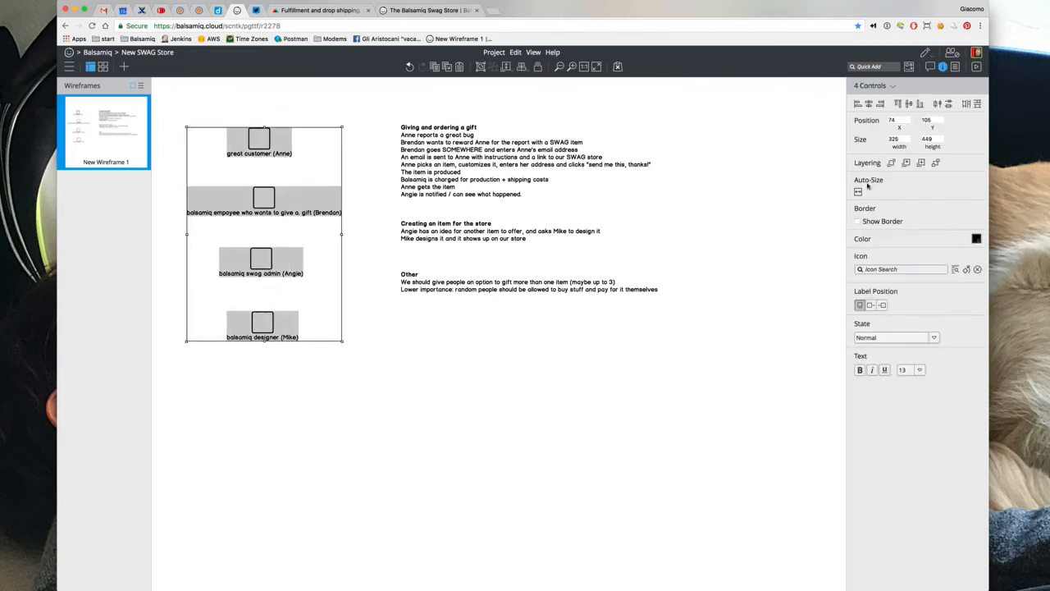
{"action": "left_click", "coordinate": [884, 266]}
{"action": "type", "text": "per"}
{"action": "key", "text": "BackSpace"}
{"action": "key", "text": "BackSpace"}
{"action": "key", "text": "BackSpace"}
{"action": "type", "text": "use"}
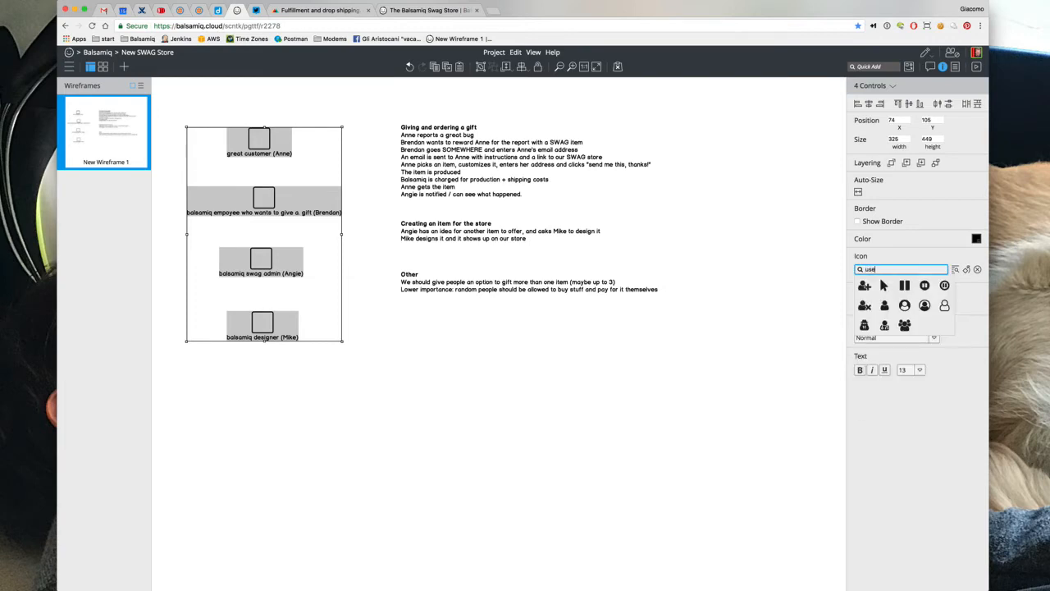
{"action": "left_click", "coordinate": [885, 305]}
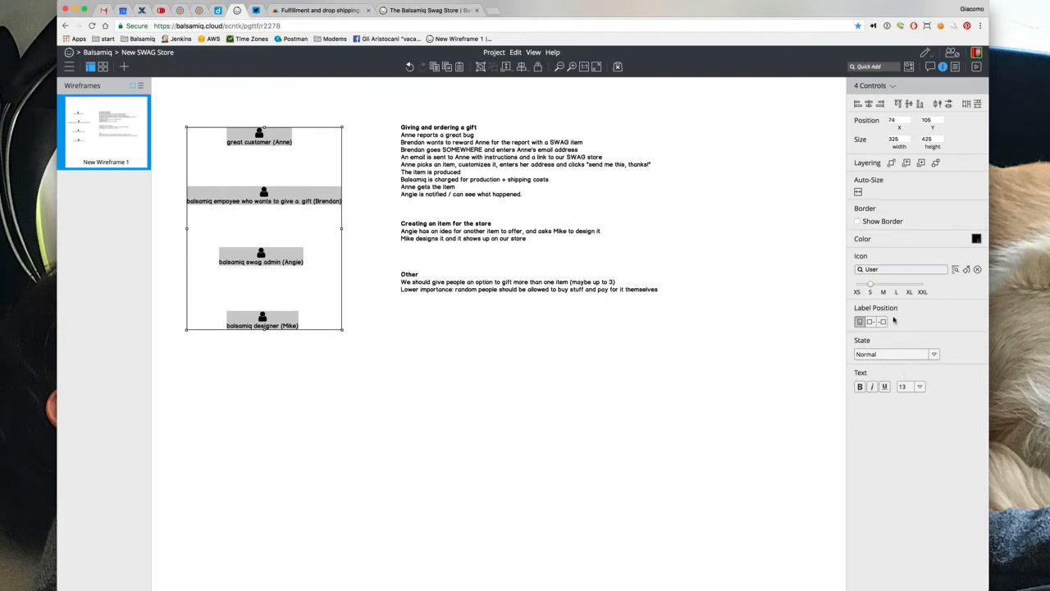
{"action": "left_click", "coordinate": [891, 288]}
{"action": "left_click", "coordinate": [532, 416]}
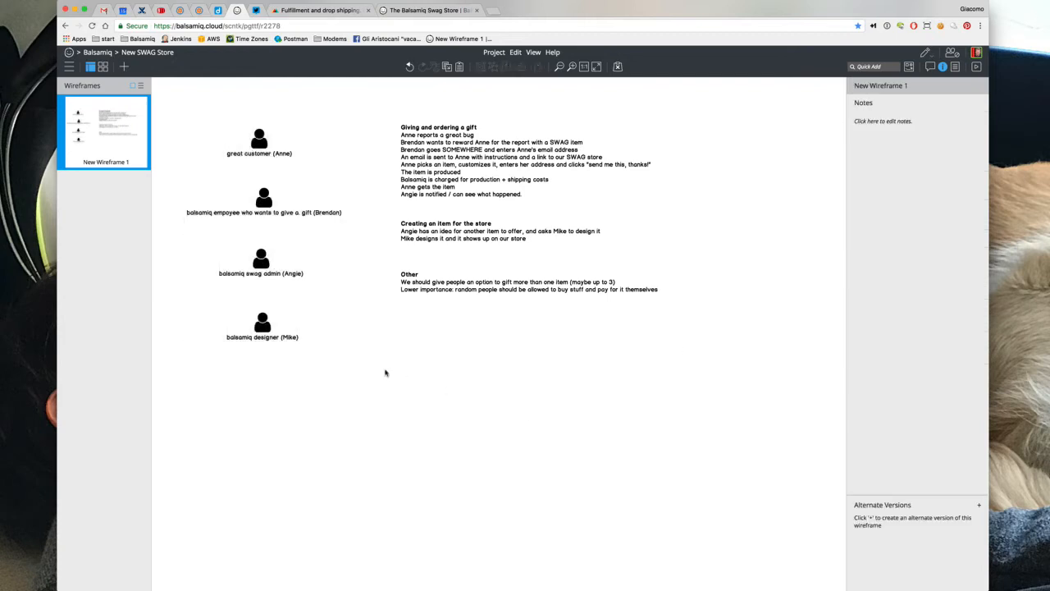
Add a second wireframe and paste a copy of the gift story block at its top-left
{"action": "left_click", "coordinate": [124, 67]}
{"action": "left_click", "coordinate": [98, 136]}
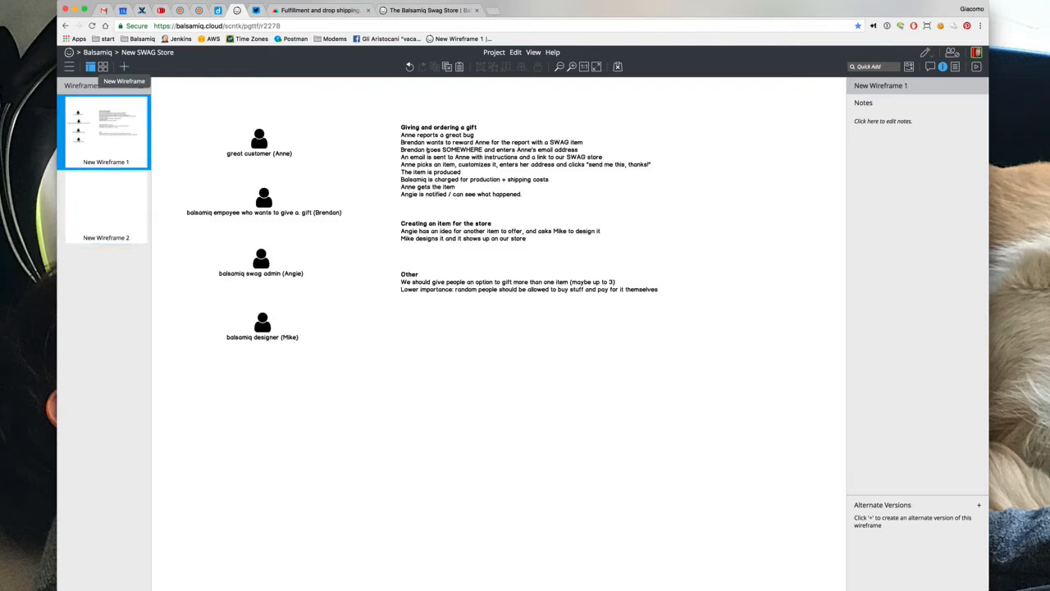
{"action": "left_click", "coordinate": [439, 150]}
{"action": "key", "text": "super+c"}
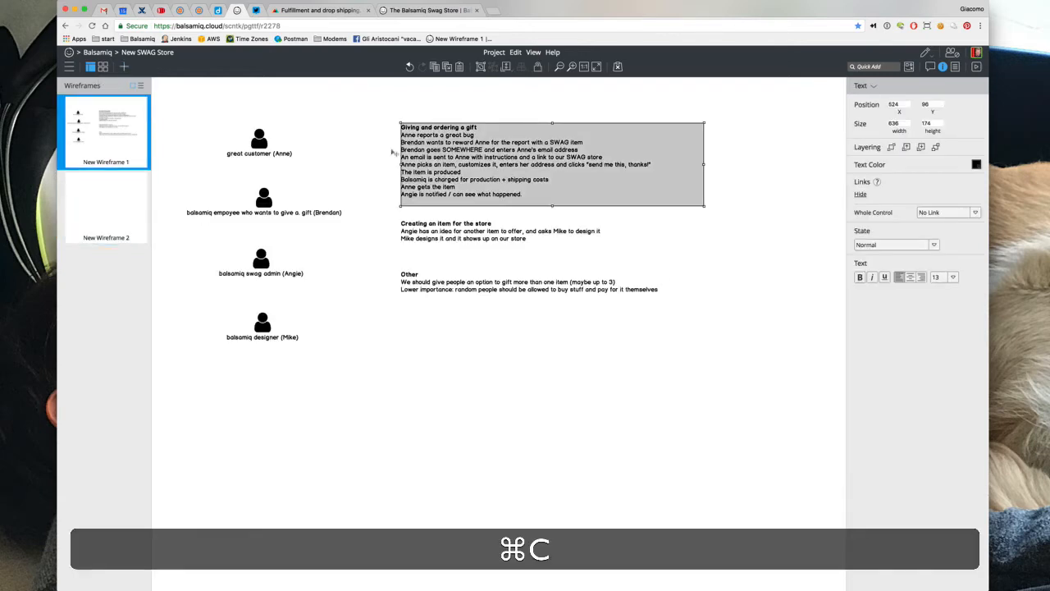
{"action": "left_click", "coordinate": [94, 219]}
{"action": "key", "text": "super+v"}
{"action": "left_click_drag", "start_coordinate": [394, 207], "coordinate": [195, 169]}
{"action": "left_click", "coordinate": [229, 241]}
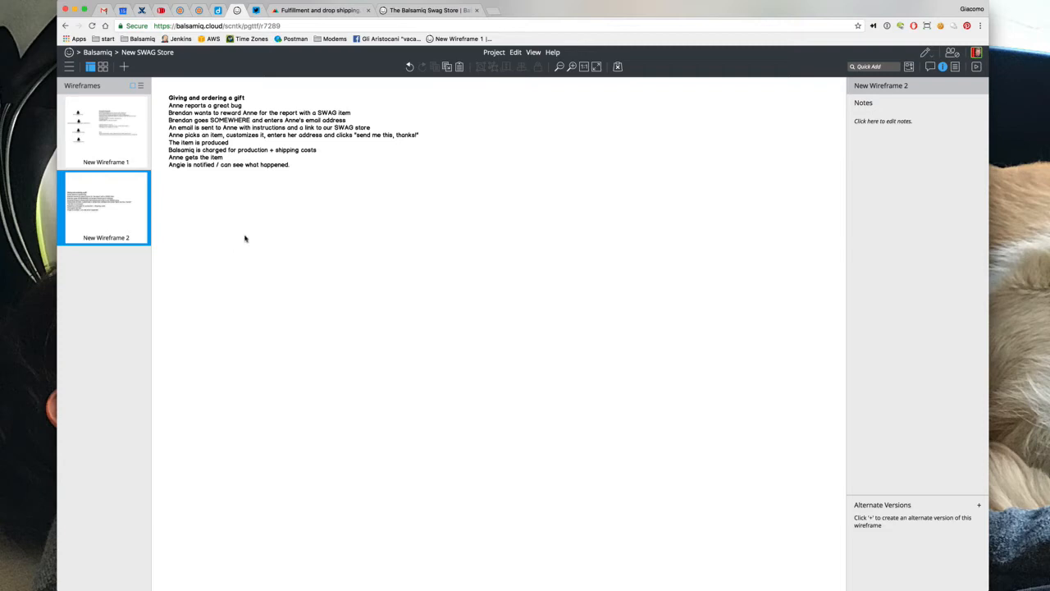
Quick Add a Browser Window mockup to the second wireframe
{"action": "key", "text": "slash"}
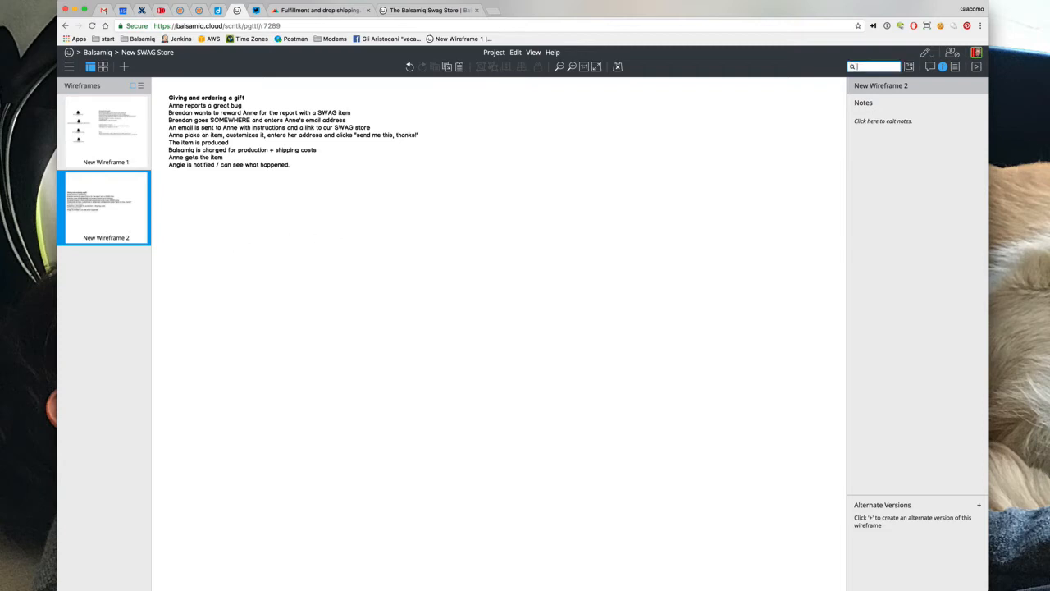
{"action": "type", "text": "brow"}
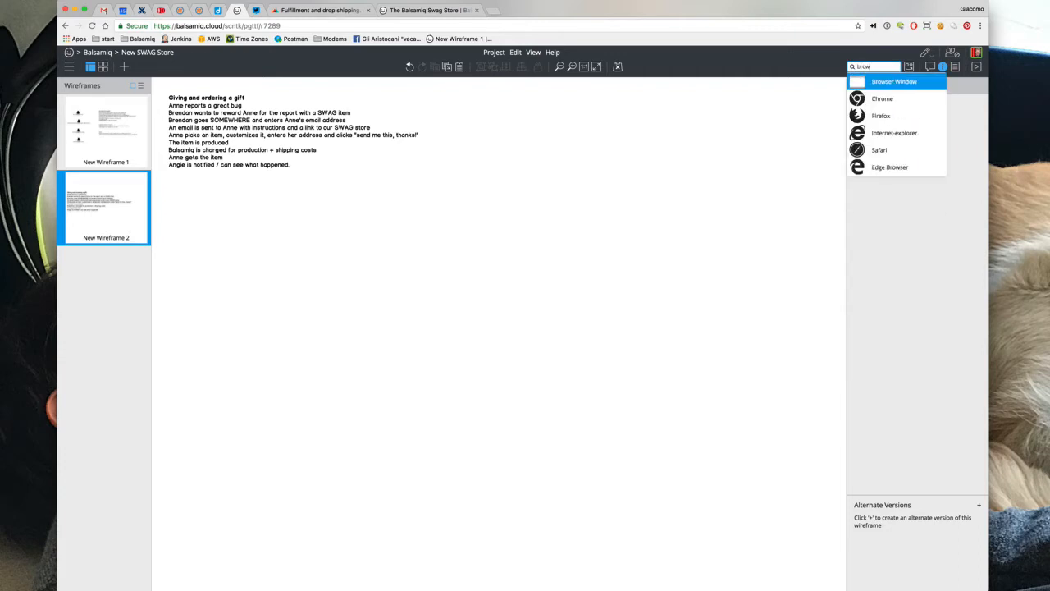
{"action": "key", "text": "Return"}
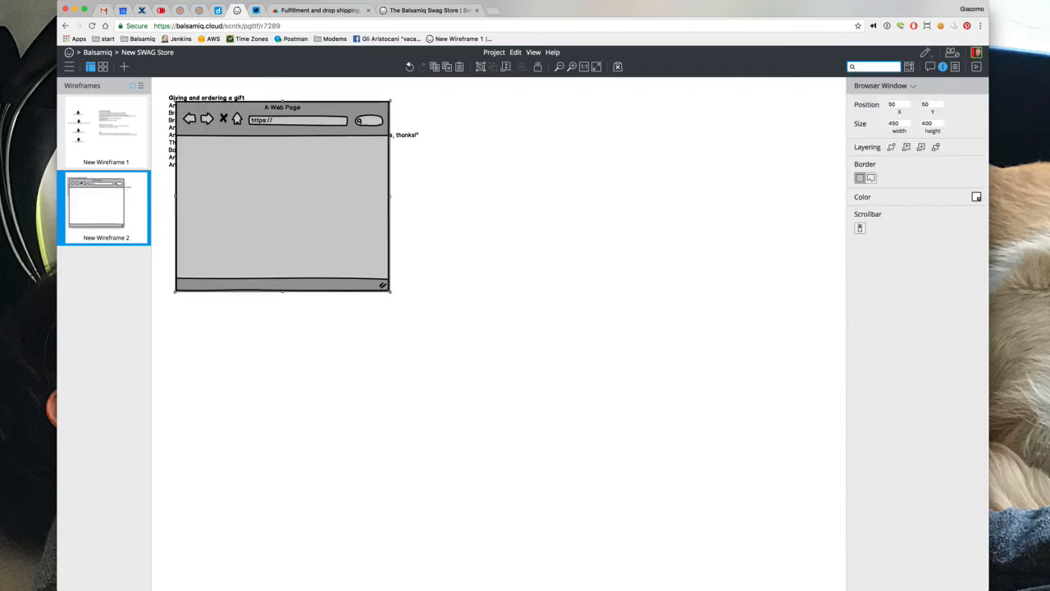
Title the browser window 'Give someone SWAG' and position it below the story text
{"action": "left_click_drag", "start_coordinate": [309, 148], "coordinate": [319, 301]}
{"action": "key", "text": "Return"}
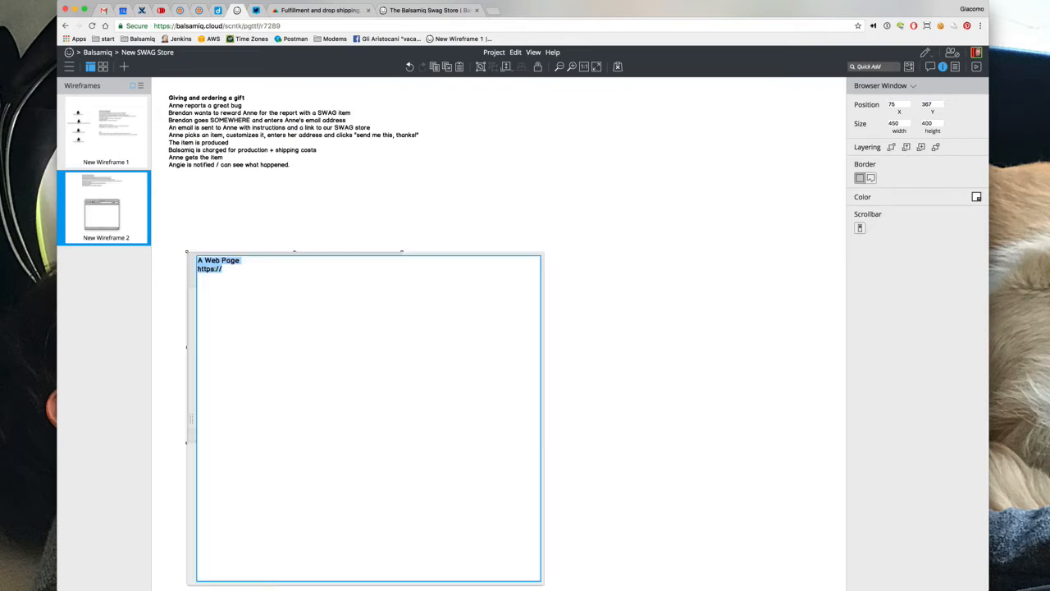
{"action": "type", "text": "Give someone SWAG"}
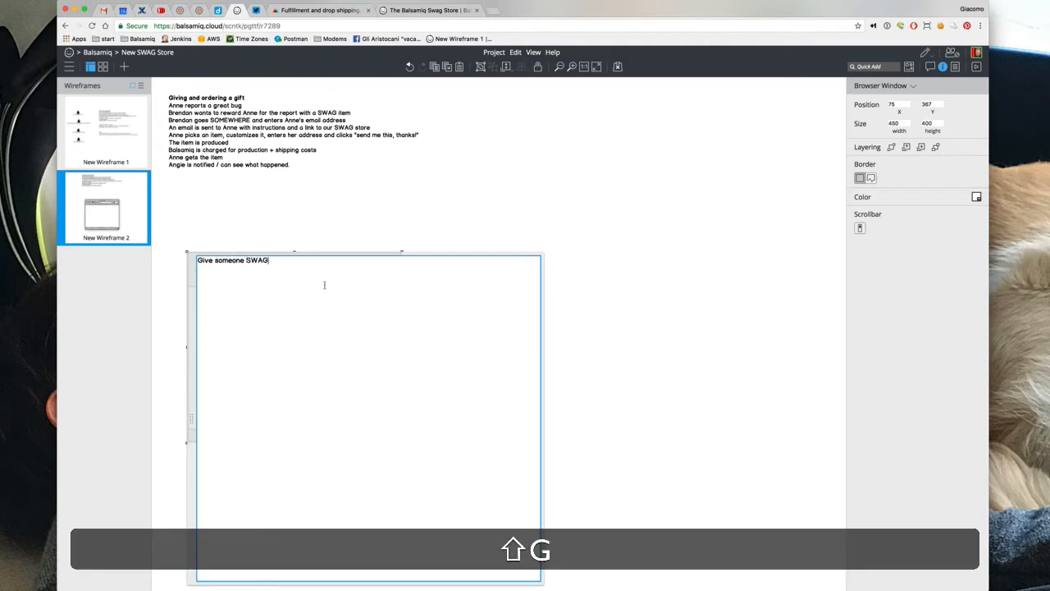
{"action": "left_click", "coordinate": [327, 230]}
{"action": "left_click_drag", "start_coordinate": [296, 317], "coordinate": [286, 290]}
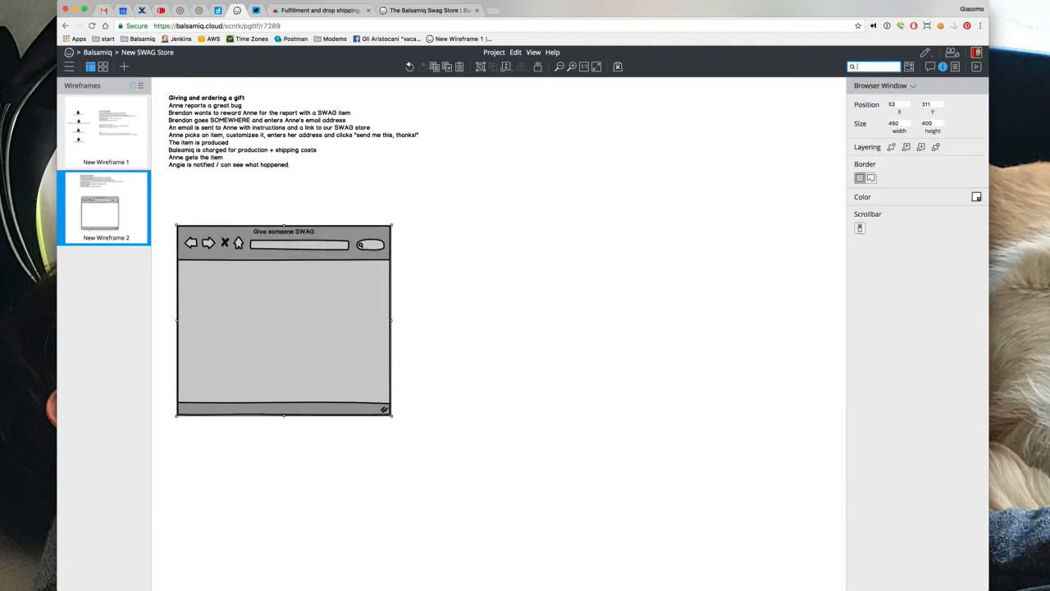
Quick Add a Label, Text Input, Text Area, Button and ComboBox, then move them right of the browser window
{"action": "type", "text": "la"}
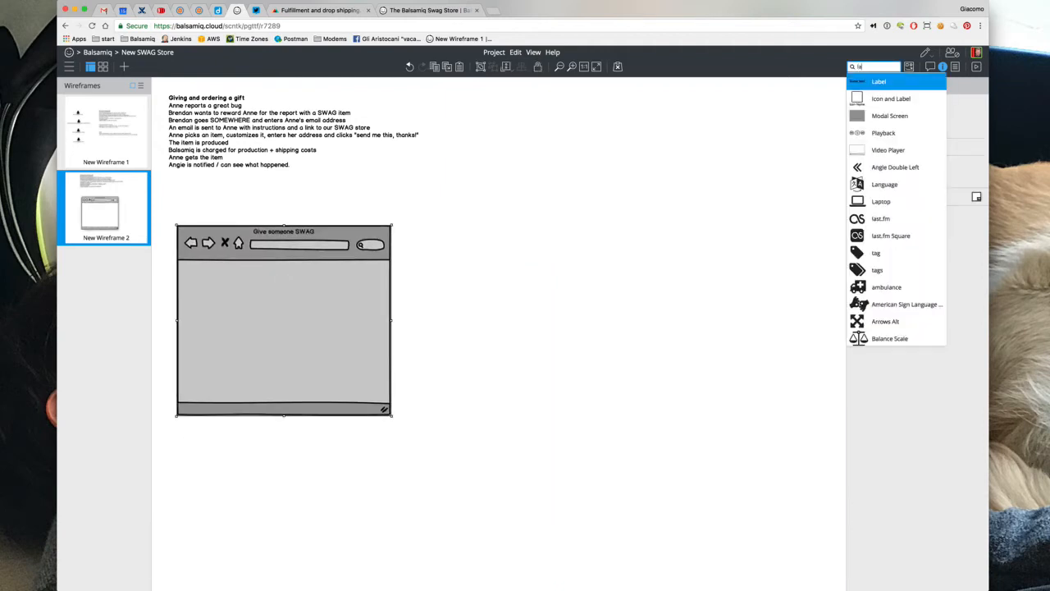
{"action": "key", "text": "Return"}
{"action": "type", "text": "text"}
{"action": "key", "text": "Down"}
{"action": "key", "text": "Down"}
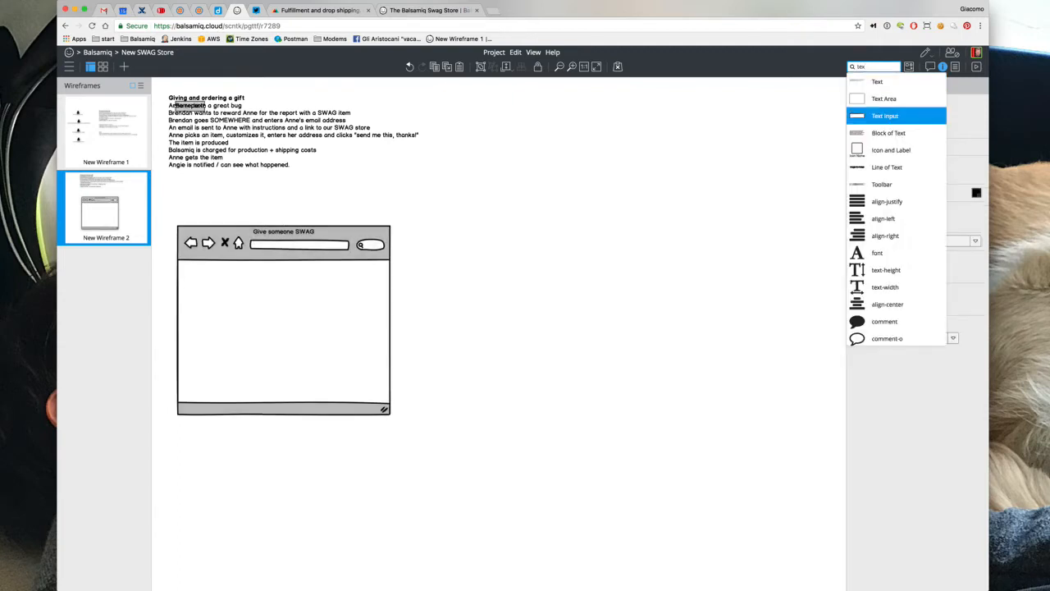
{"action": "key", "text": "Return"}
{"action": "type", "text": "te"}
{"action": "key", "text": "Down"}
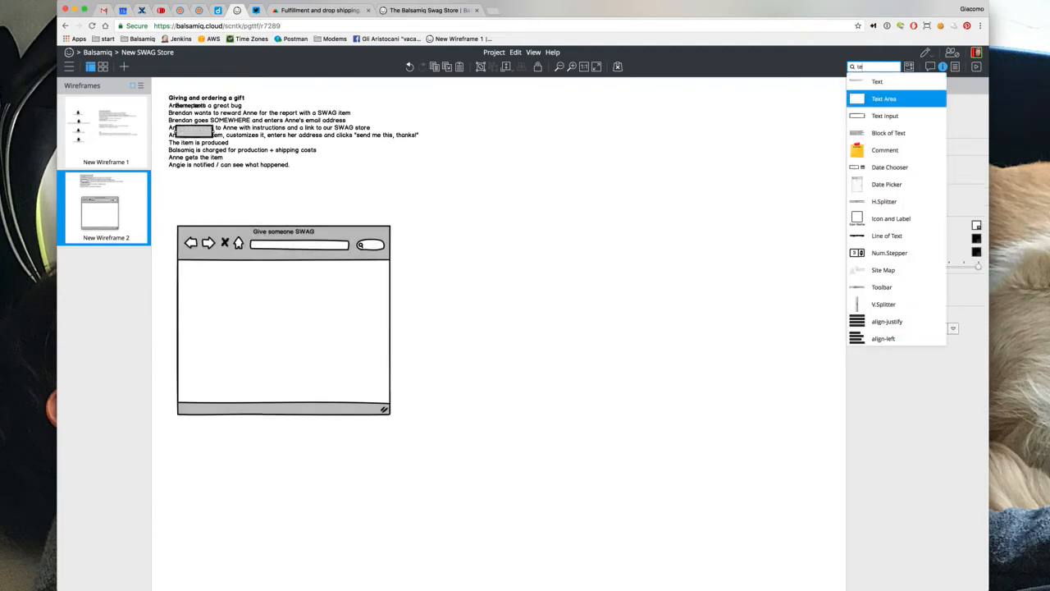
{"action": "key", "text": "Return"}
{"action": "type", "text": "bu"}
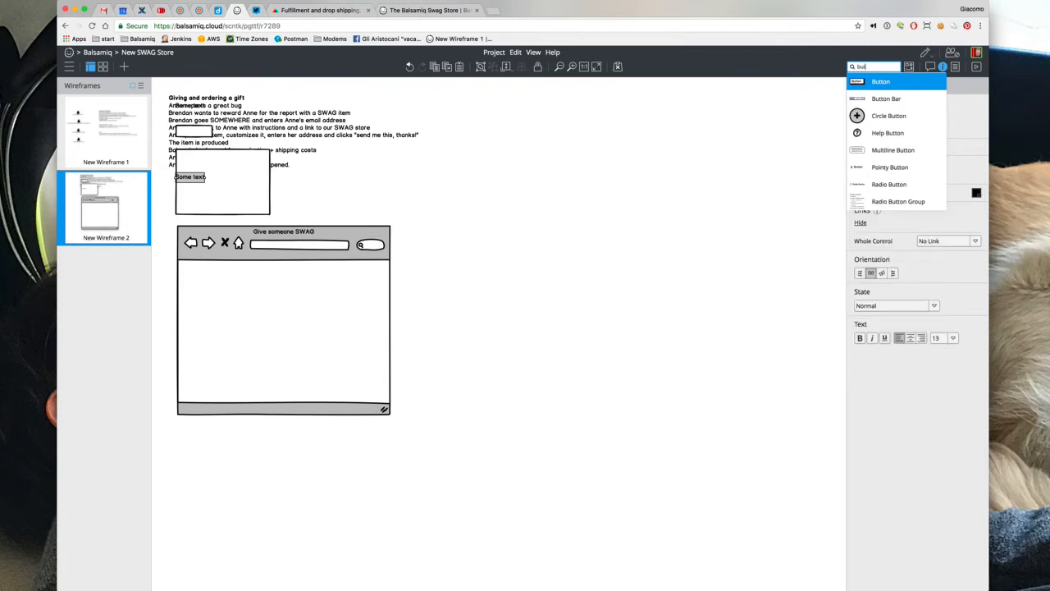
{"action": "key", "text": "Return"}
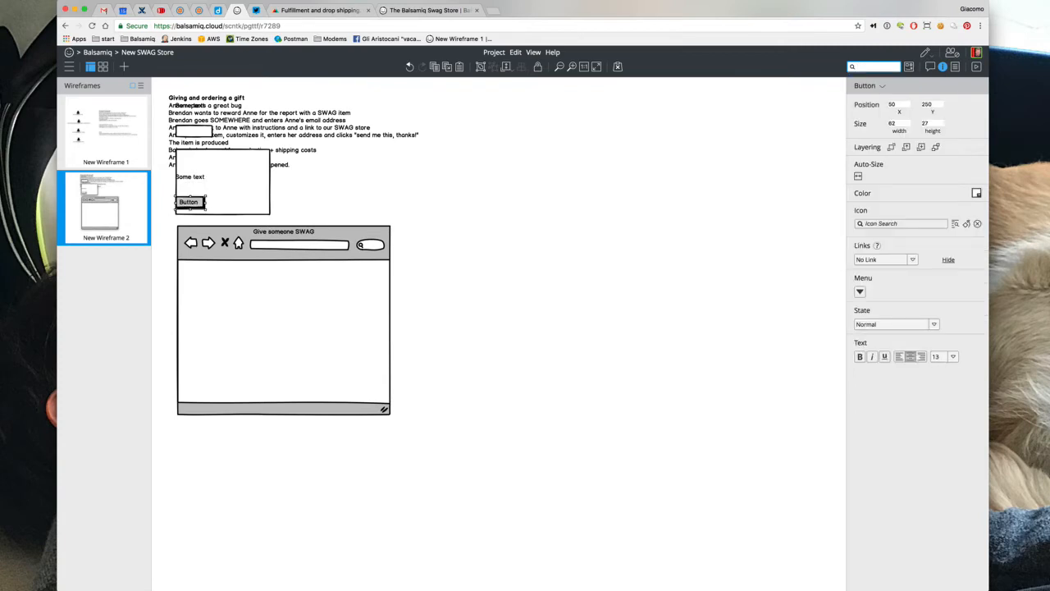
{"action": "type", "text": "com"}
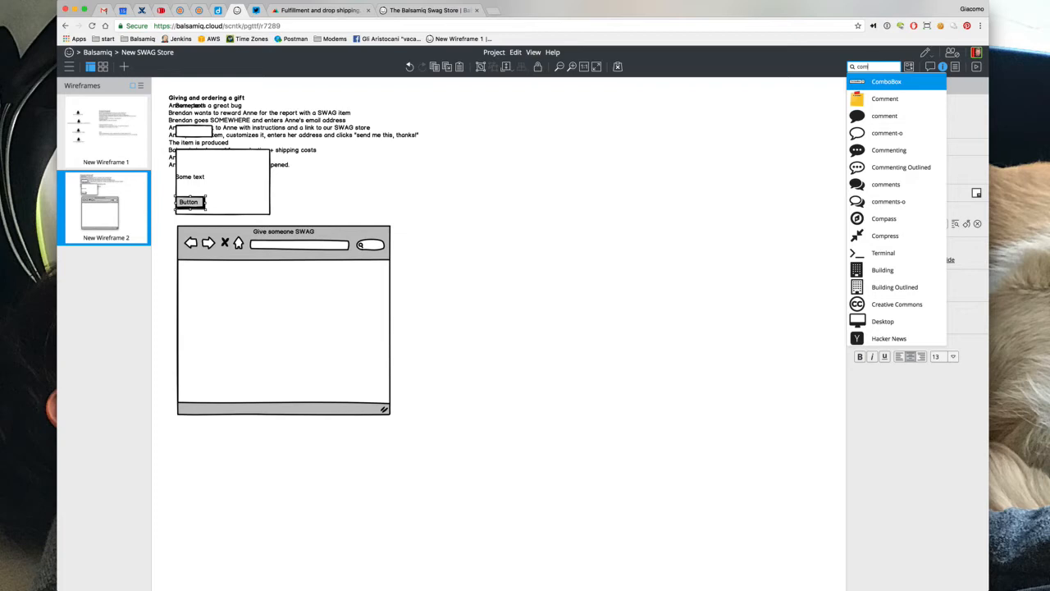
{"action": "key", "text": "Return"}
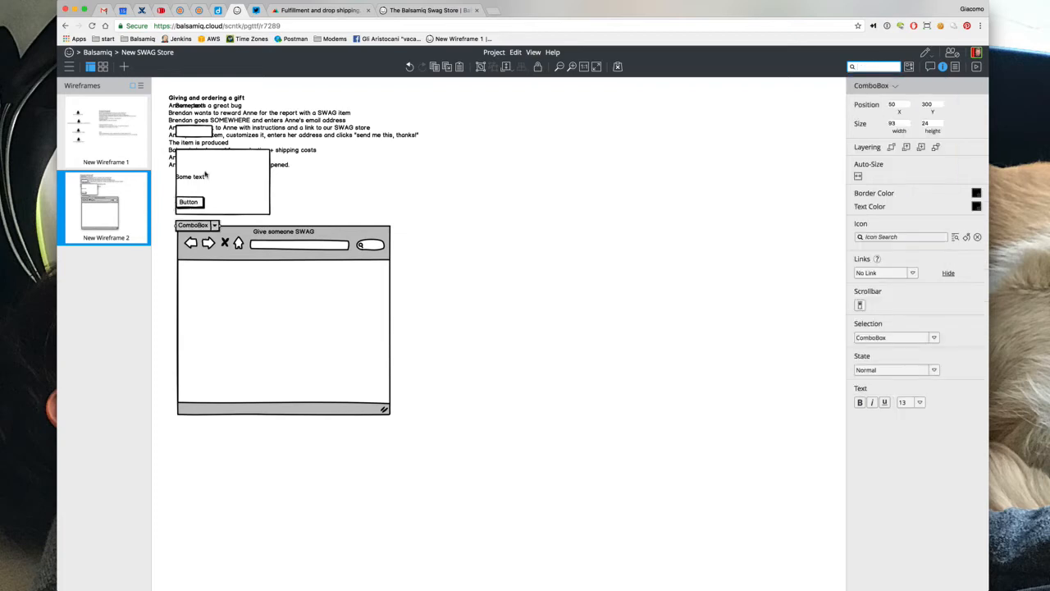
{"action": "left_click_drag", "start_coordinate": [158, 92], "coordinate": [304, 251]}
{"action": "left_click_drag", "start_coordinate": [258, 205], "coordinate": [511, 300]}
Relabel the top label 'Email address' and place the text input right beneath it
{"action": "left_click", "coordinate": [502, 221]}
{"action": "double_click", "coordinate": [492, 230]}
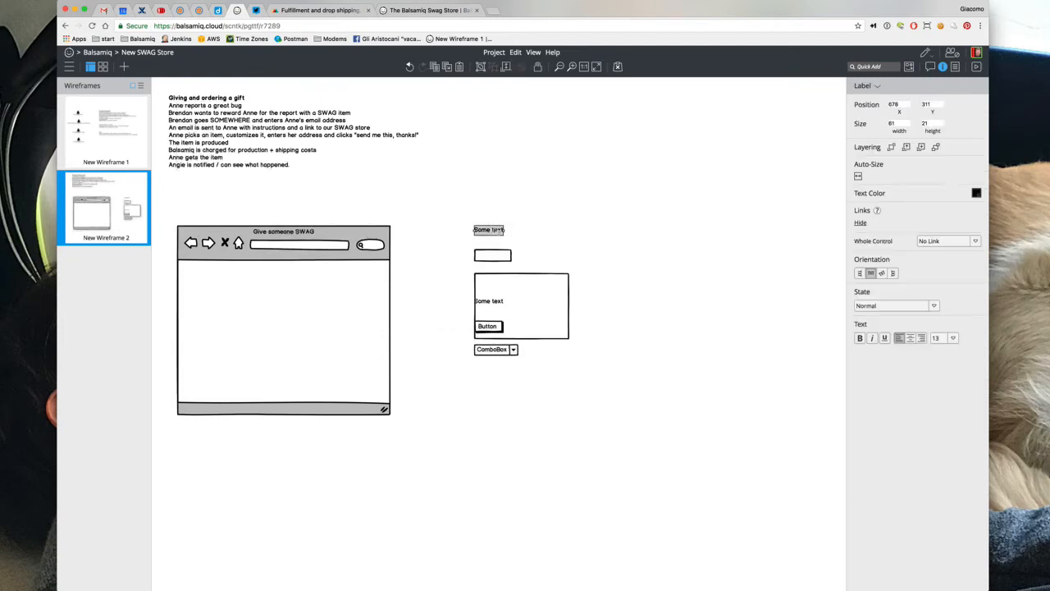
{"action": "type", "text": "Email address"}
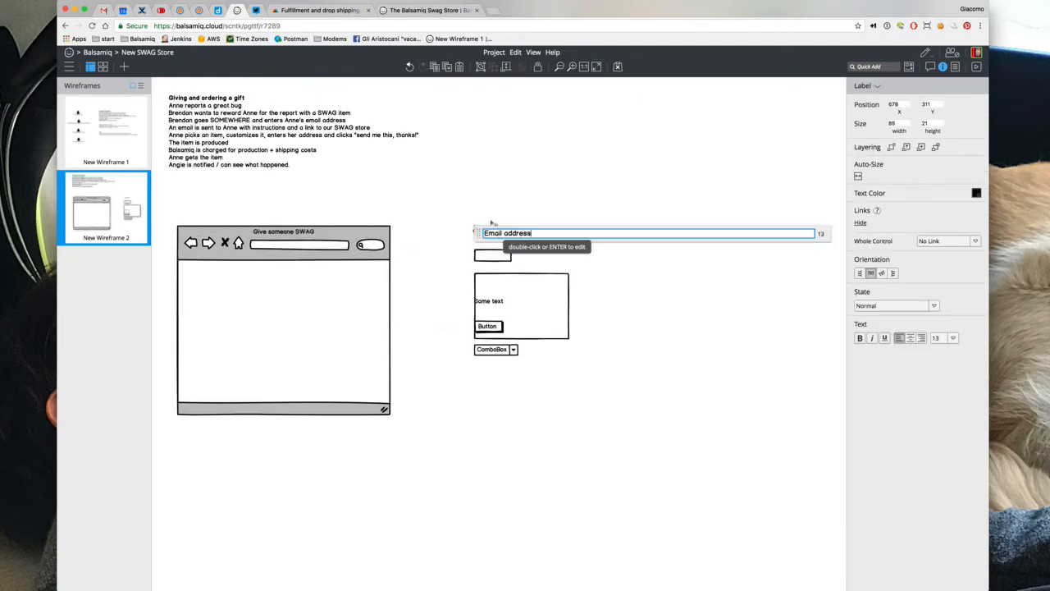
{"action": "key", "text": "Return"}
{"action": "left_click_drag", "start_coordinate": [484, 259], "coordinate": [650, 244]}
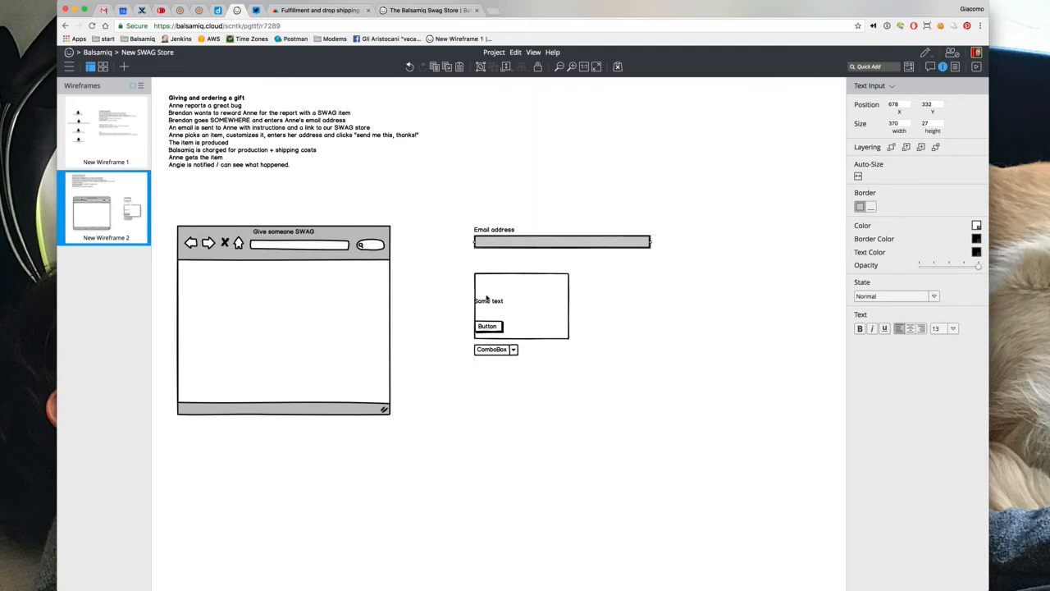
Rename the label under the email input to 'Custom Message' and fit a 370 by 108 text area below it
{"action": "left_click", "coordinate": [489, 301]}
{"action": "left_click_drag", "start_coordinate": [488, 303], "coordinate": [489, 256]}
{"action": "double_click", "coordinate": [489, 256]}
{"action": "type", "text": "Cuwt"}
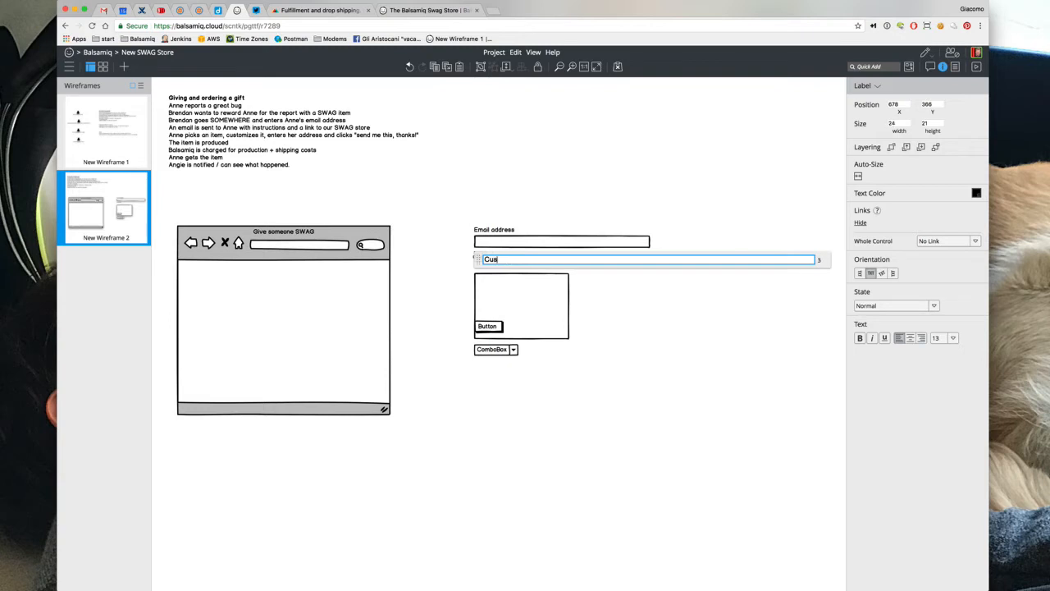
{"action": "type", "text": "tom Message"}
{"action": "left_click", "coordinate": [425, 277]}
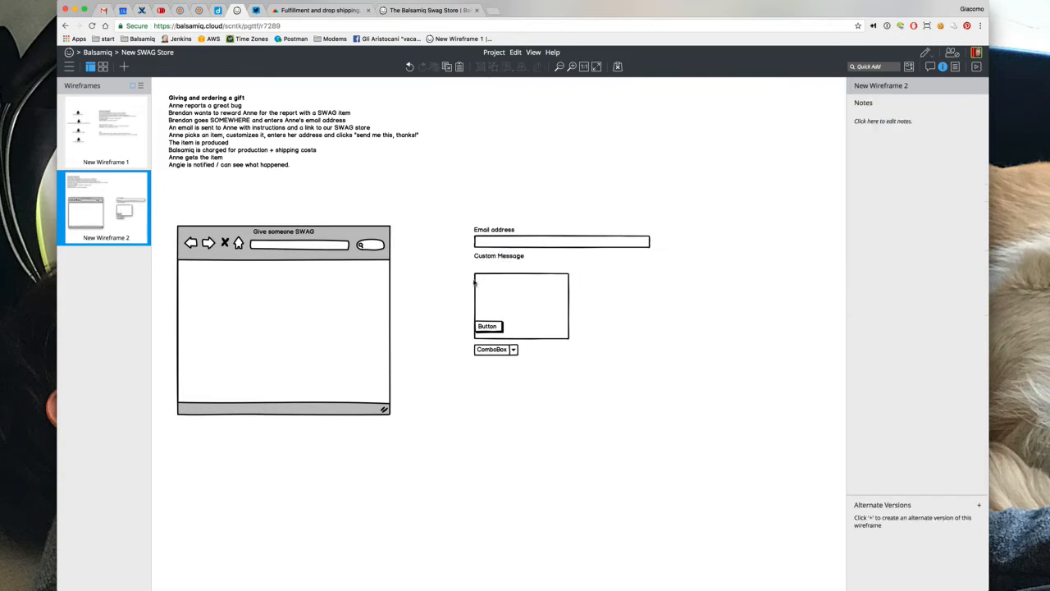
{"action": "left_click_drag", "start_coordinate": [485, 288], "coordinate": [485, 277]}
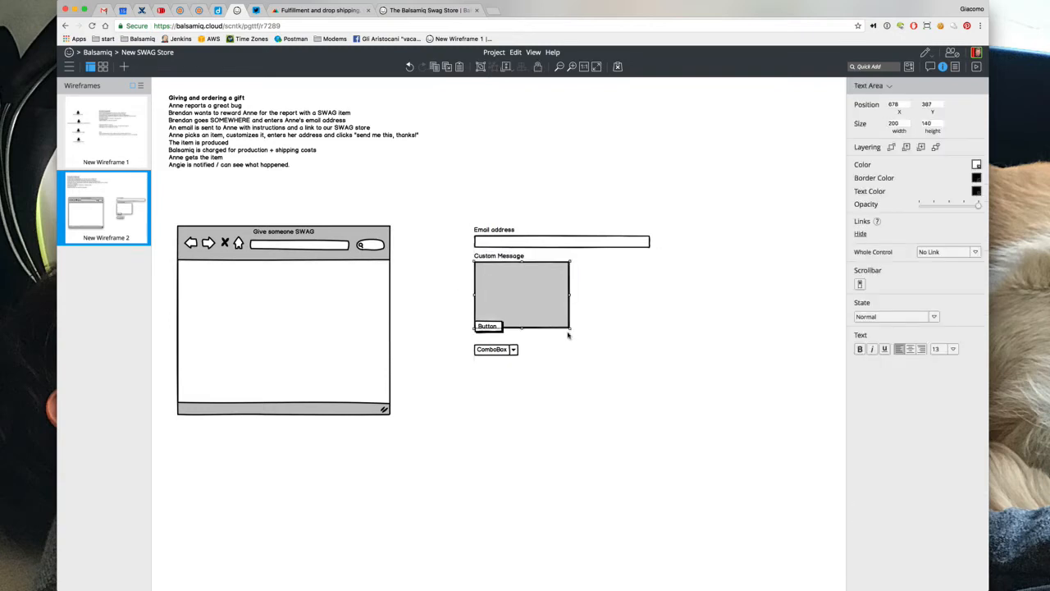
{"action": "left_click_drag", "start_coordinate": [570, 328], "coordinate": [650, 313]}
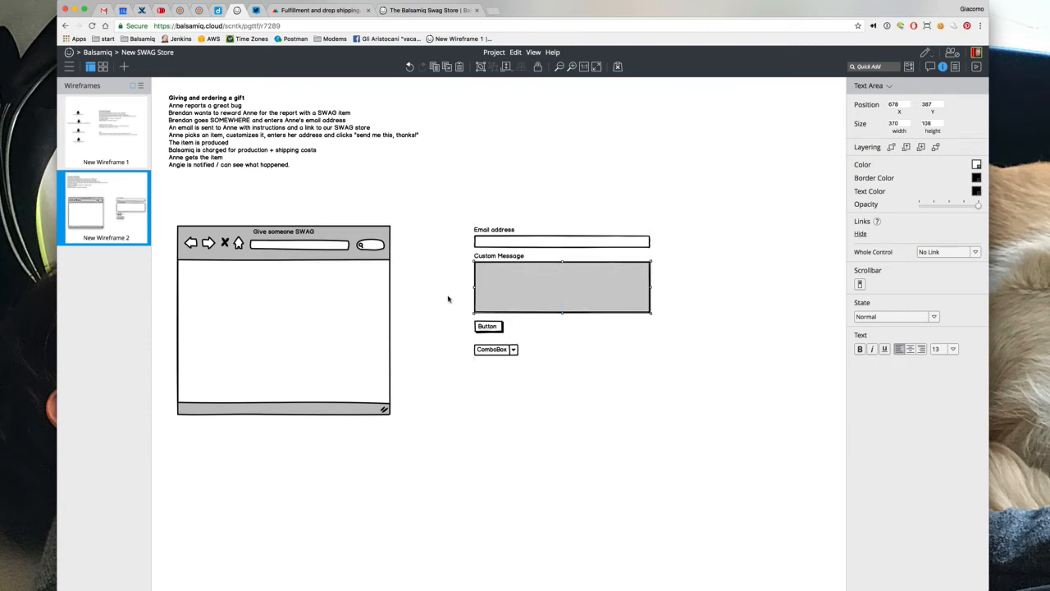
Rename the button to 'Send email' and set the combo box value to 1
{"action": "left_click", "coordinate": [482, 326]}
{"action": "type", "text": "Send "}
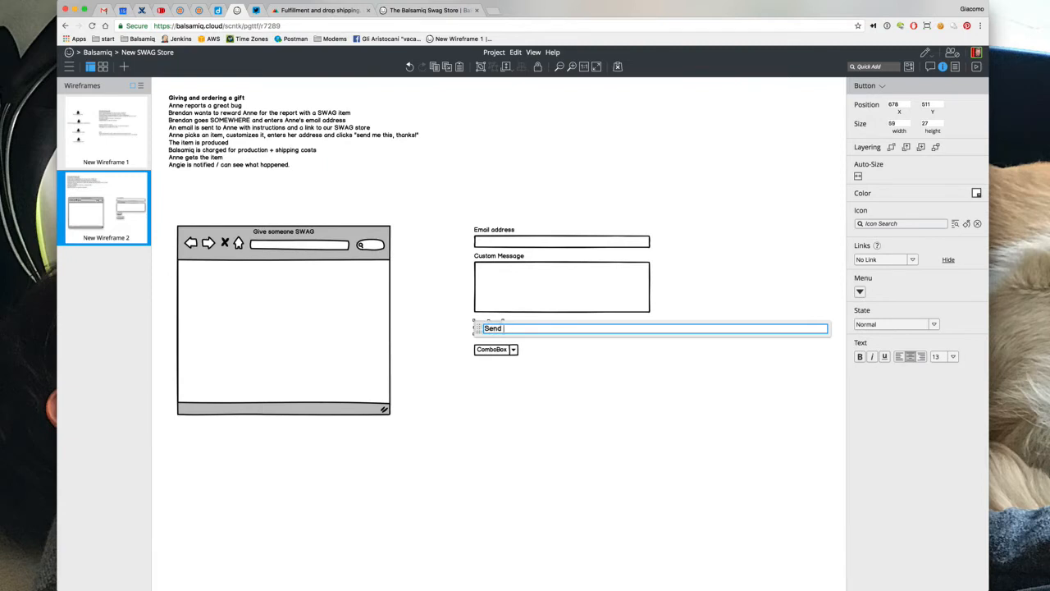
{"action": "type", "text": "email"}
{"action": "double_click", "coordinate": [493, 350]}
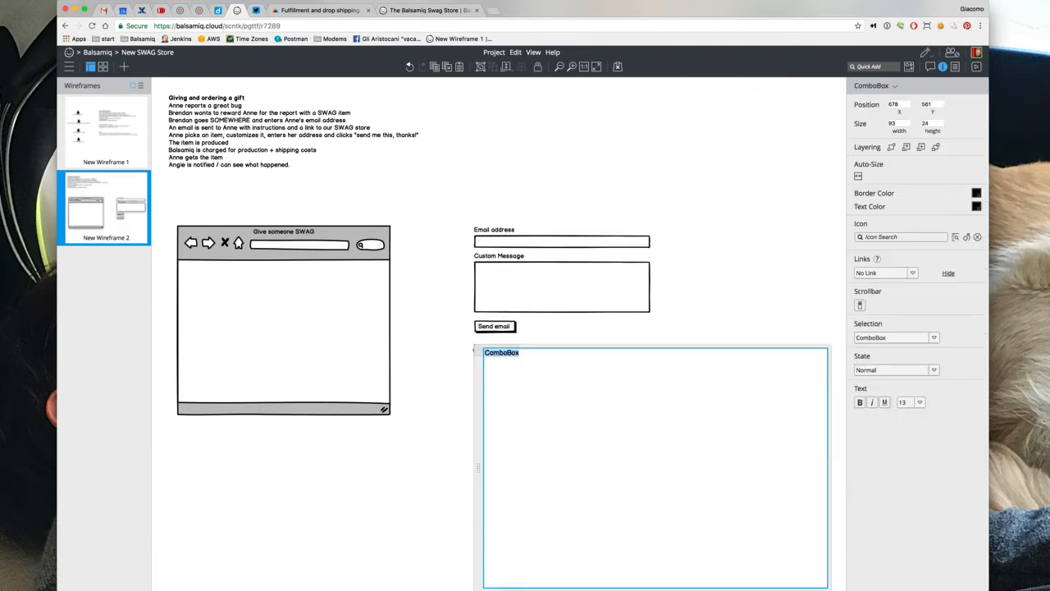
{"action": "type", "text": "1"}
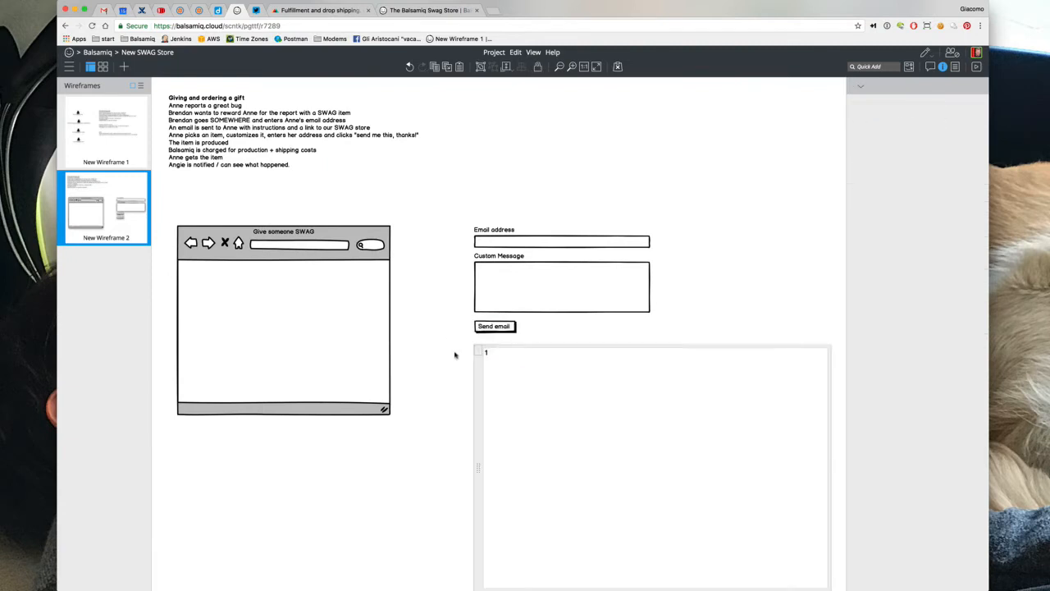
{"action": "left_click", "coordinate": [454, 353]}
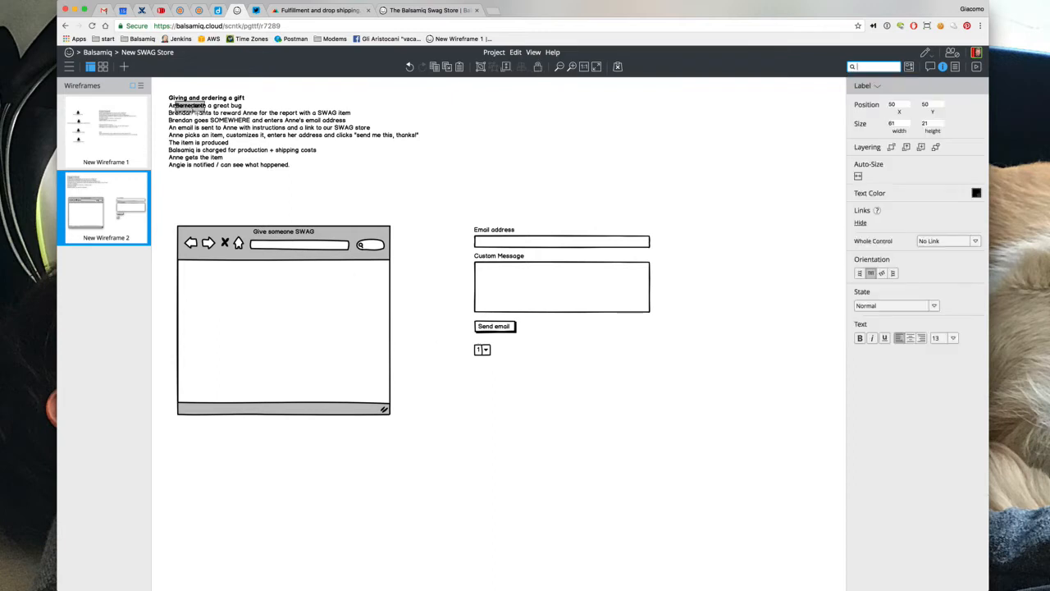
Add a 'Number of items' label below the combo box and move Send email beside the combo box
{"action": "left_click", "coordinate": [457, 383]}
{"action": "type", "text": "Number"}
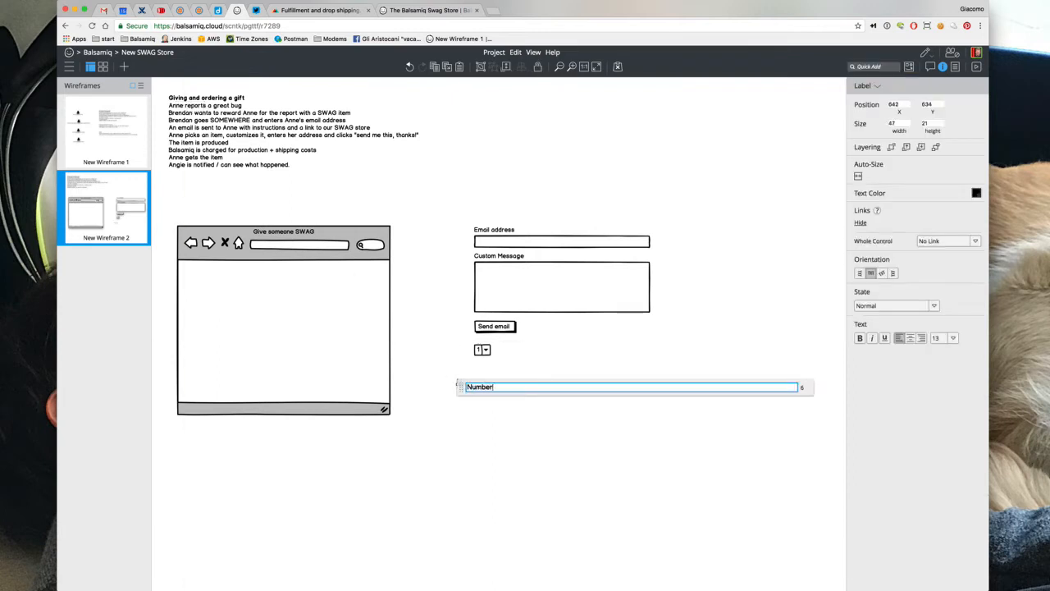
{"action": "type", "text": " of items"}
{"action": "left_click", "coordinate": [451, 367]}
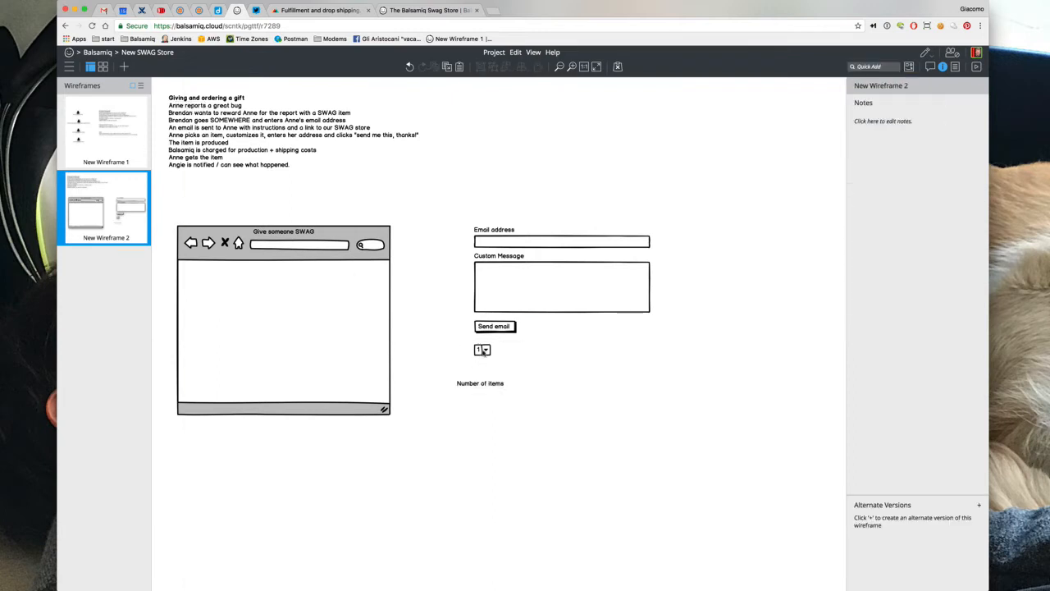
{"action": "left_click_drag", "start_coordinate": [478, 330], "coordinate": [606, 355]}
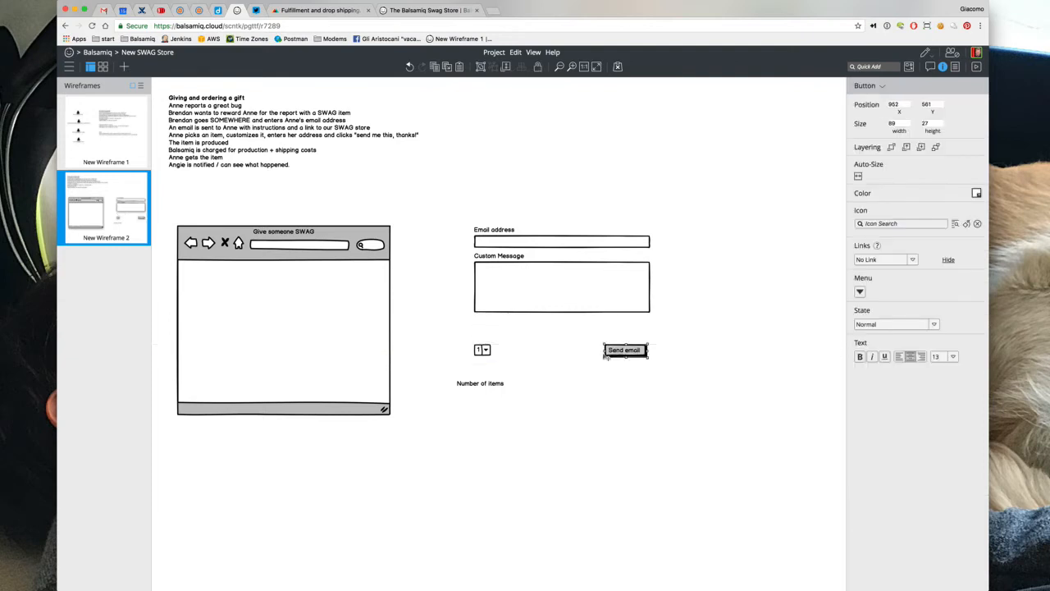
Put the Number of items label beside the combo box, lower Send email, and add a text block below
{"action": "left_click_drag", "start_coordinate": [480, 383], "coordinate": [534, 325]}
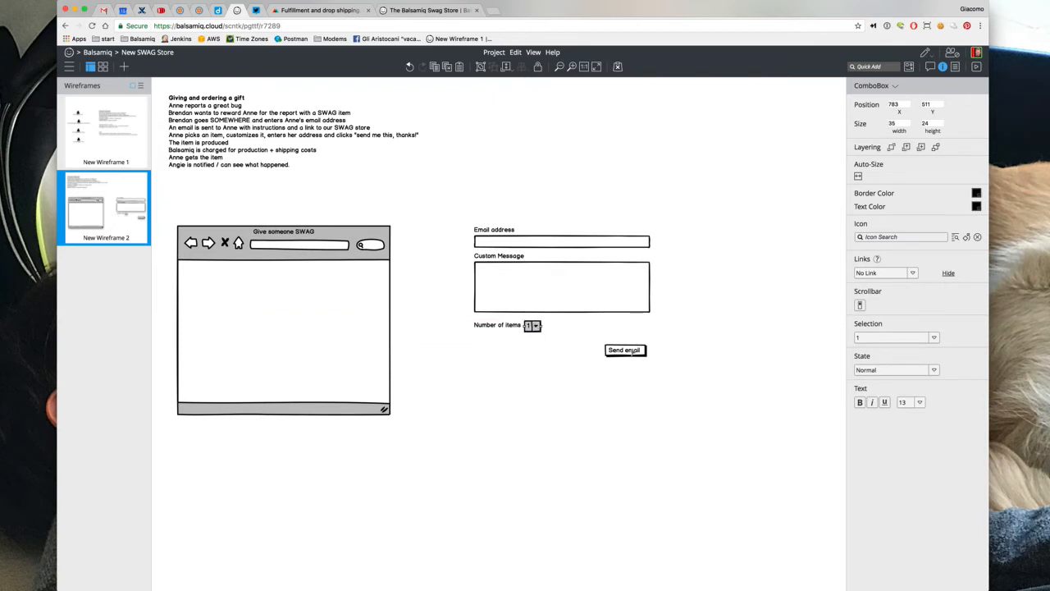
{"action": "left_click_drag", "start_coordinate": [633, 351], "coordinate": [637, 439]}
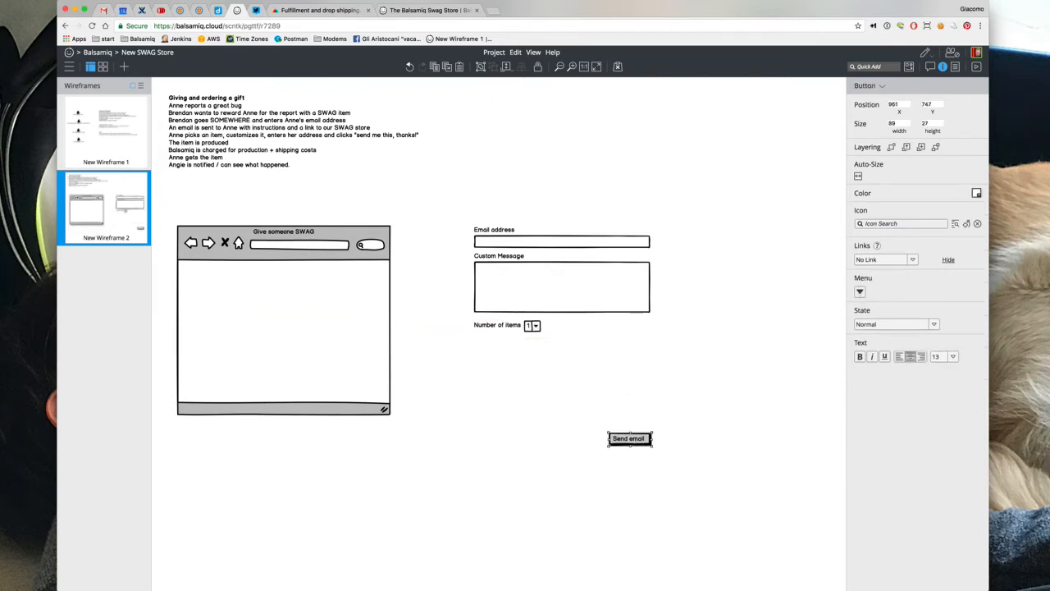
{"action": "type", "text": "te"}
{"action": "key", "text": "Return"}
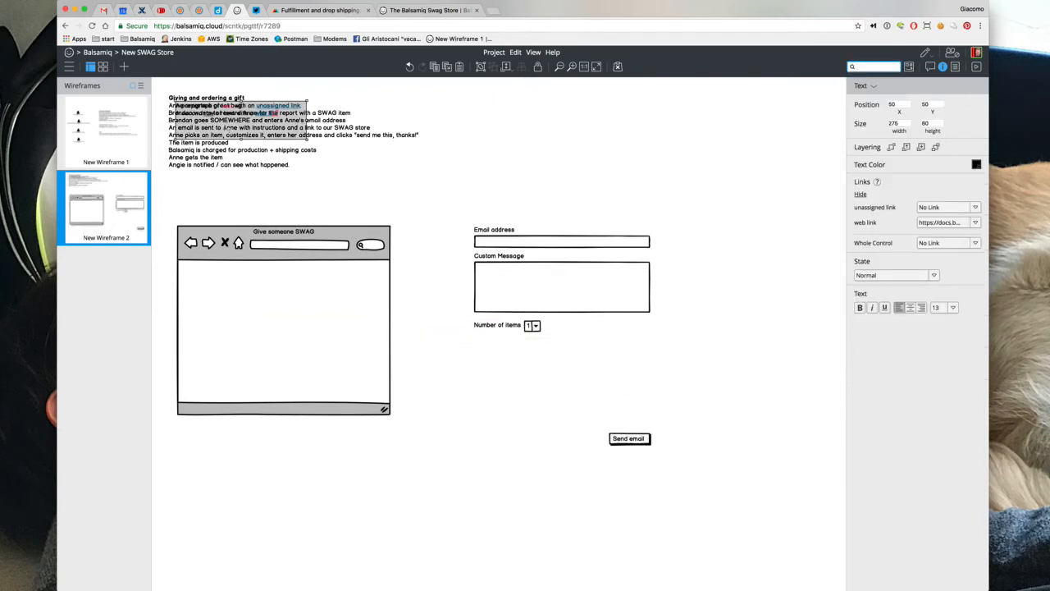
{"action": "left_click_drag", "start_coordinate": [224, 127], "coordinate": [530, 368]}
Duplicate the Email address label and field above the original and rename the copy 'First Name'
{"action": "left_click_drag", "start_coordinate": [467, 216], "coordinate": [668, 248]}
{"action": "key", "text": "super+d"}
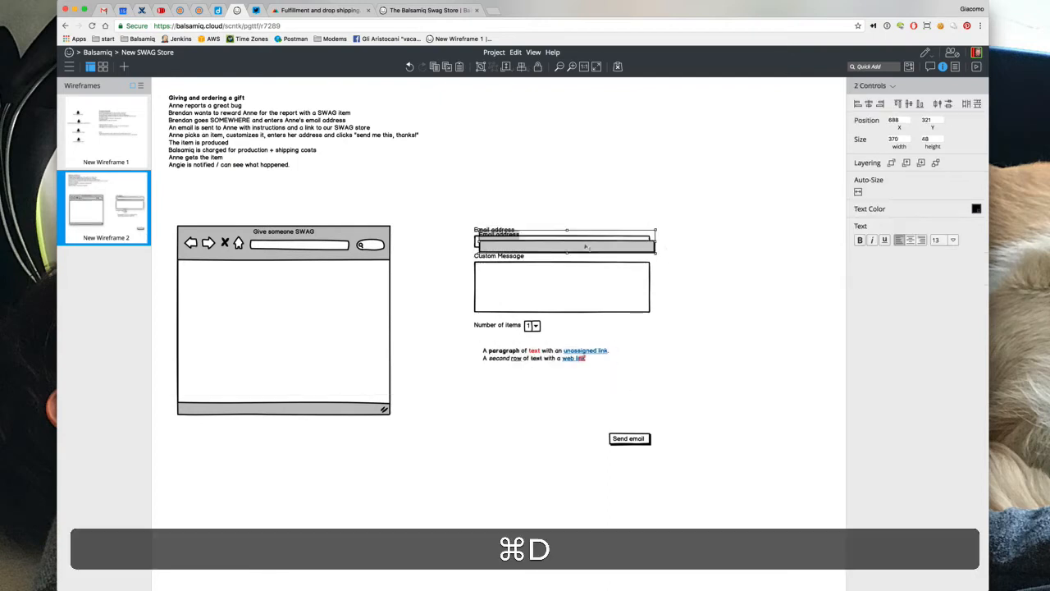
{"action": "left_click_drag", "start_coordinate": [586, 247], "coordinate": [581, 217]}
{"action": "left_click", "coordinate": [493, 204]}
{"action": "key", "text": "shift+Return"}
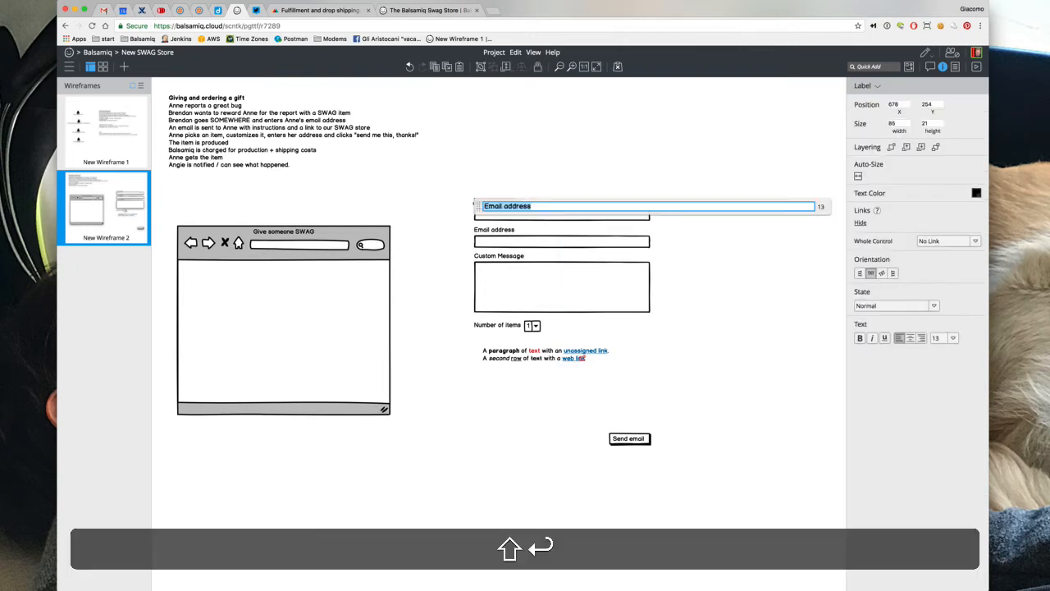
{"action": "type", "text": "First Name"}
{"action": "left_click", "coordinate": [482, 152]}
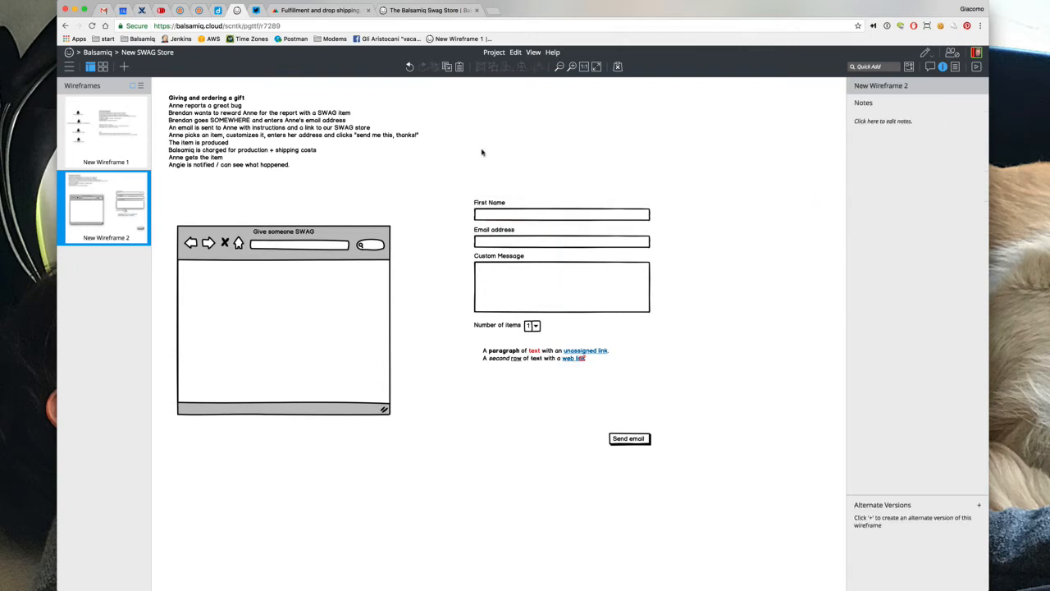
{"action": "left_click", "coordinate": [515, 359]}
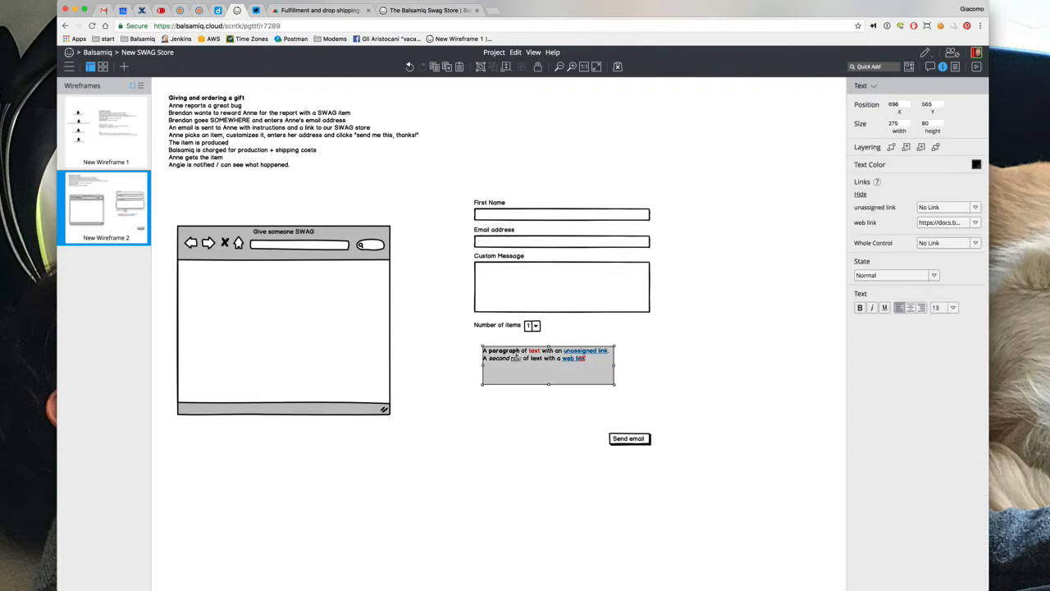
Write the '*Email Preview*' heading, a greeting thanking the recipient for the bug report, and the SWAG offer sentence
{"action": "key", "text": "shift+Return"}
{"action": "type", "text": "*"}
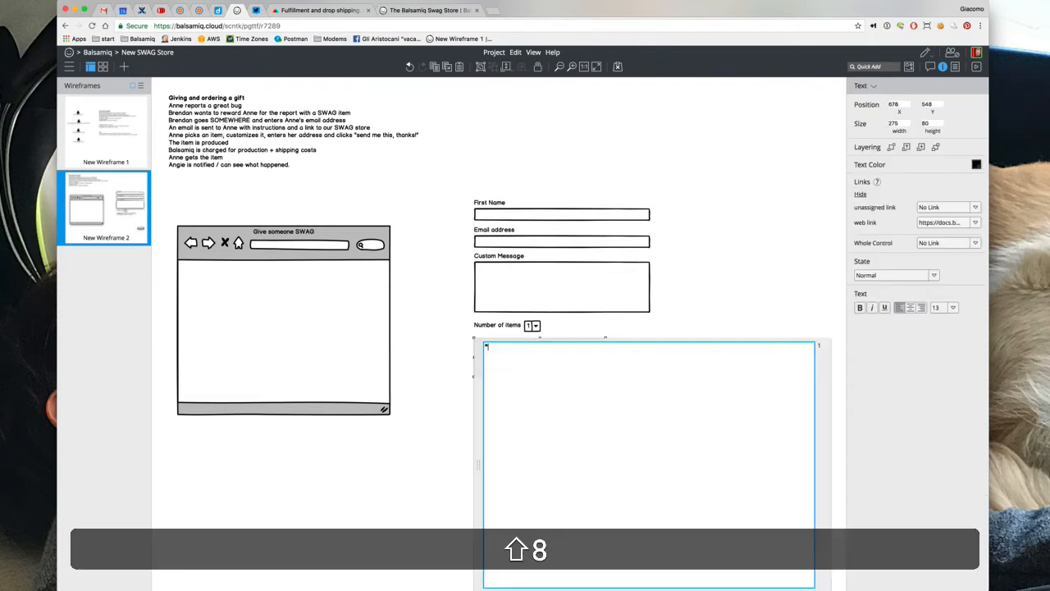
{"action": "type", "text": "Email Preview*"}
{"action": "key", "text": "shift+Return"}
{"action": "key", "text": "shift+Return"}
{"action": "type", "text": "Dear "}
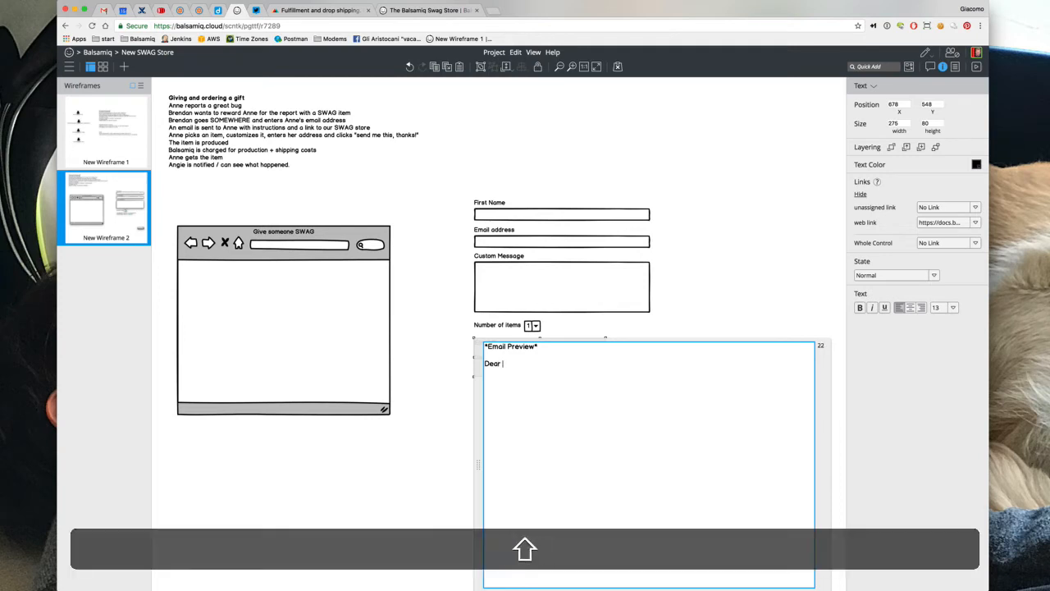
{"action": "type", "text": "Anne, "}
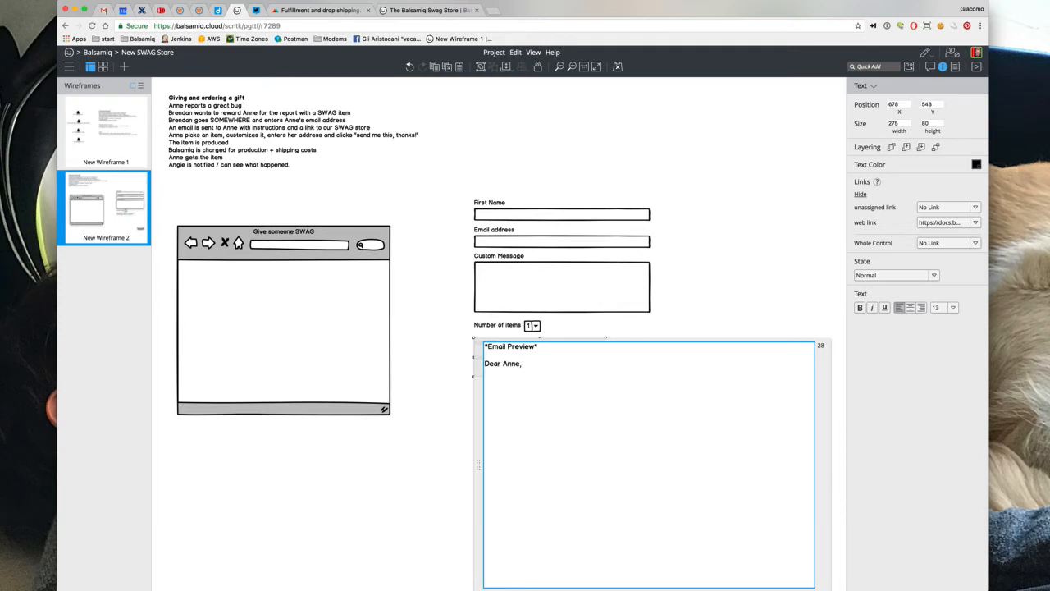
{"action": "type", "text": "thank you for reporting that bug."}
{"action": "key", "text": "shift+Return"}
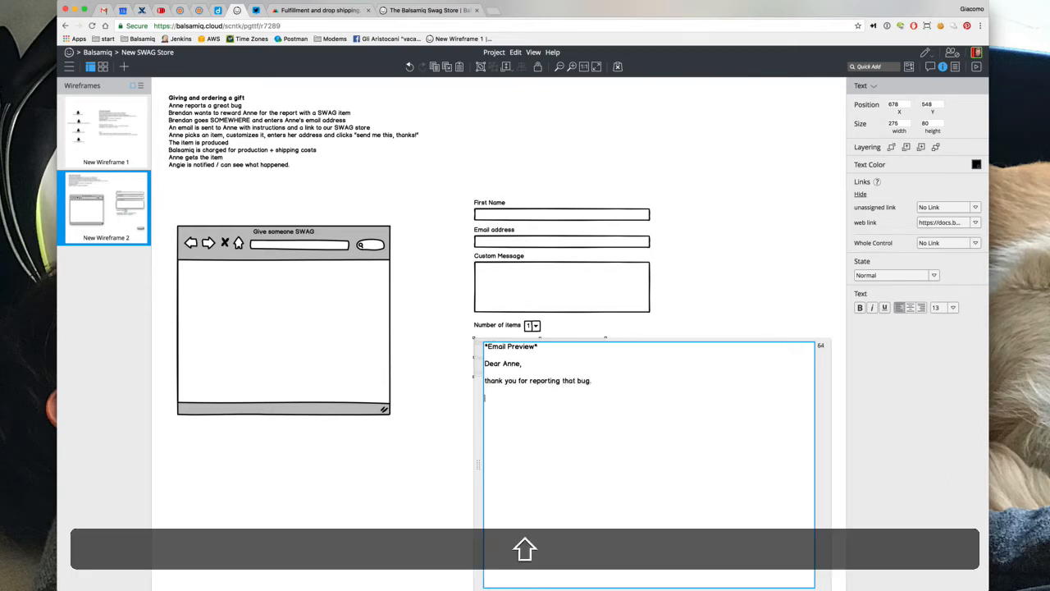
{"action": "type", "text": "As a small token"}
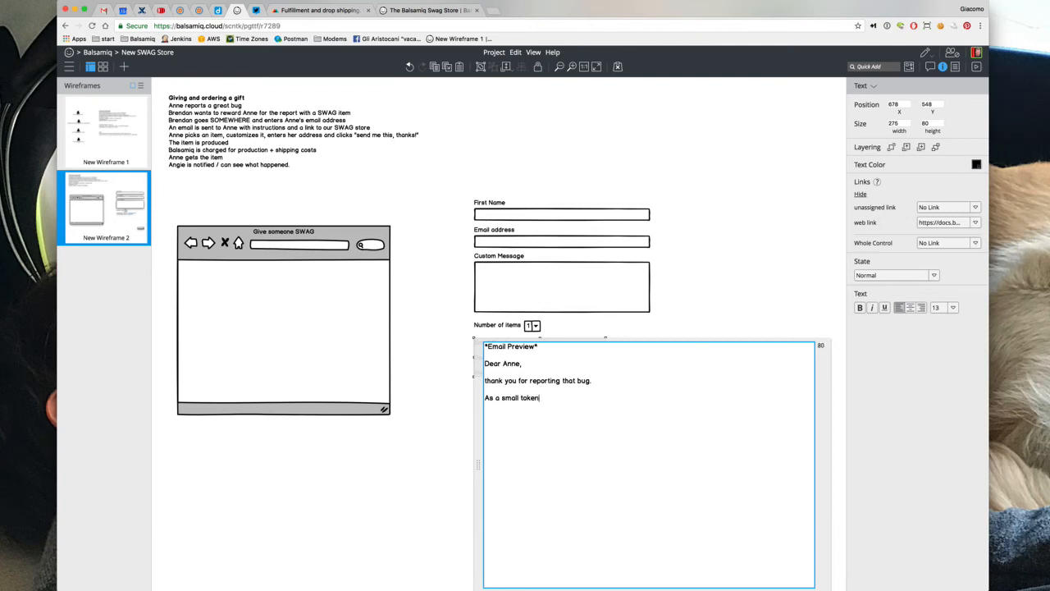
{"action": "type", "text": " of appreciation, we'd like to offer you an ite"}
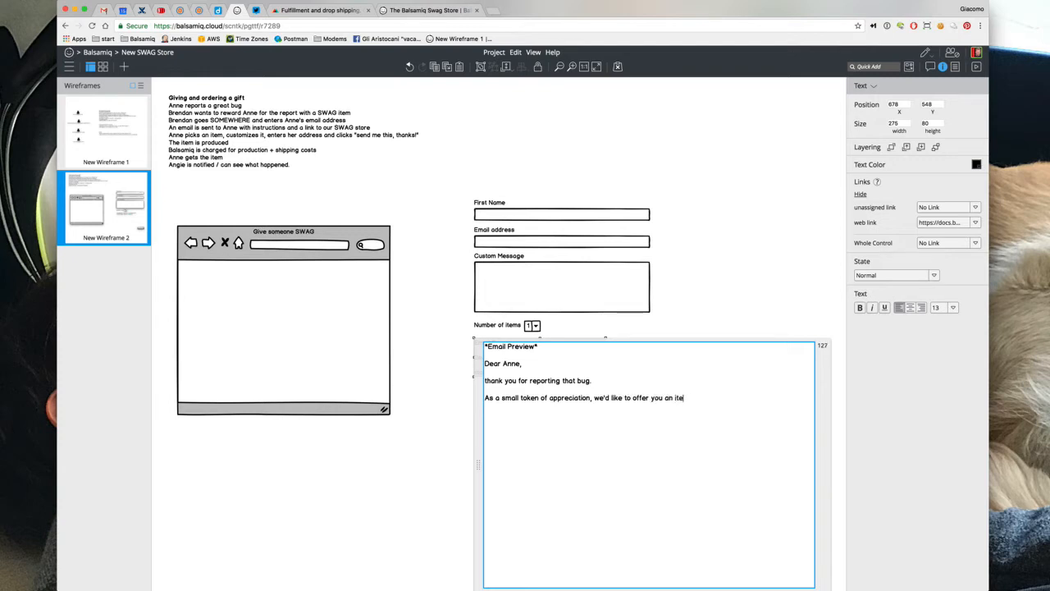
{"action": "type", "text": "m from our SWAG store. Just fic"}
{"action": "key", "text": "BackSpace"}
{"action": "type", "text": "vist the URL b"}
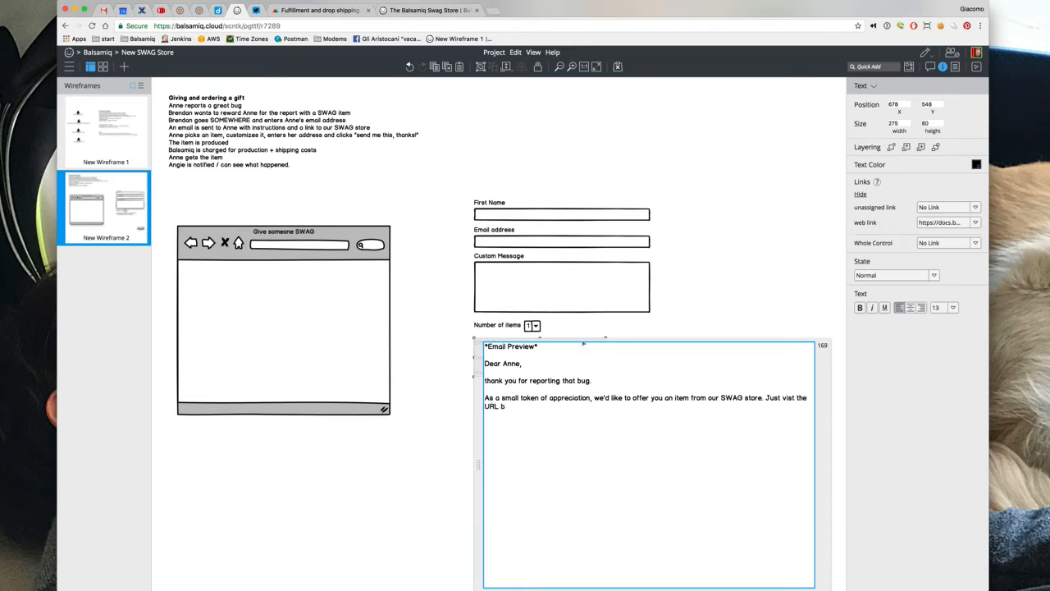
{"action": "key", "text": "Return"}
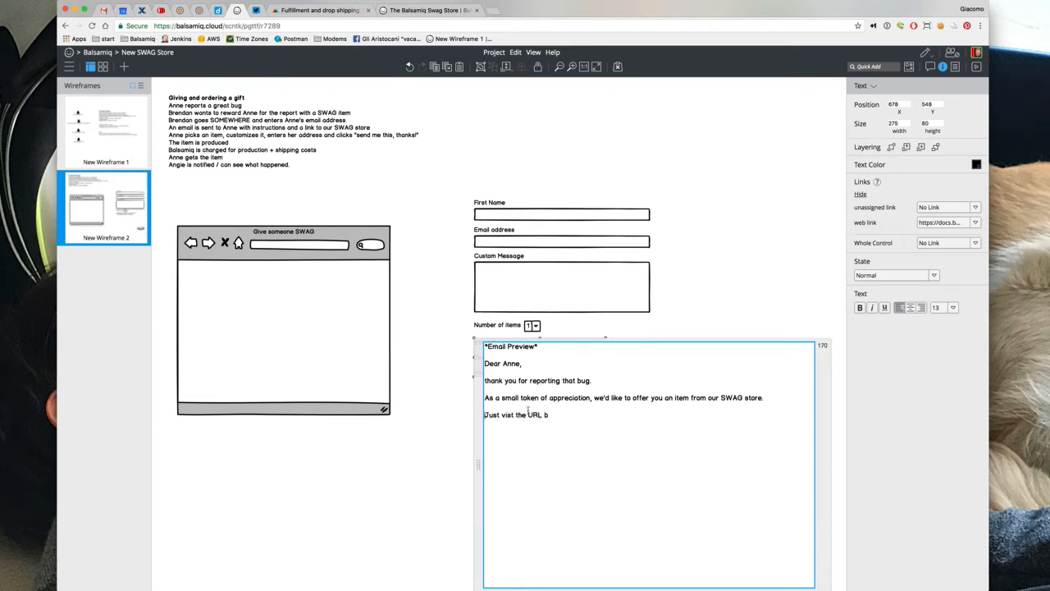
Add the SWAG store link line, the free-delivery sentence, and the 'Your friends at Balsamiq' signature
{"action": "left_click_drag", "start_coordinate": [557, 415], "coordinate": [517, 414]}
{"action": "key", "text": "BackSpace"}
{"action": "type", "text": "http"}
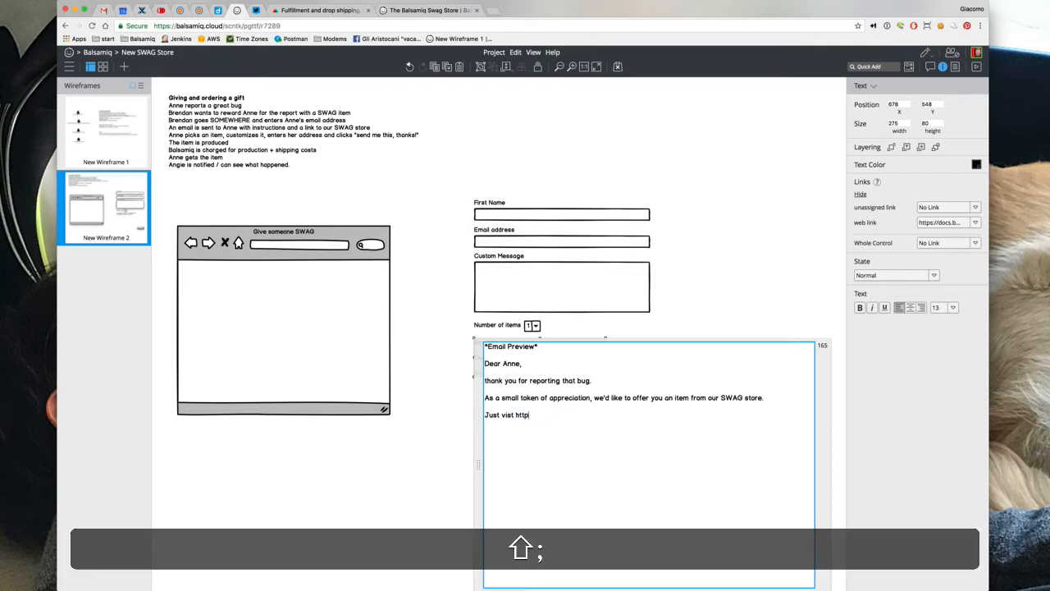
{"action": "type", "text": "s://balsamiq.com"}
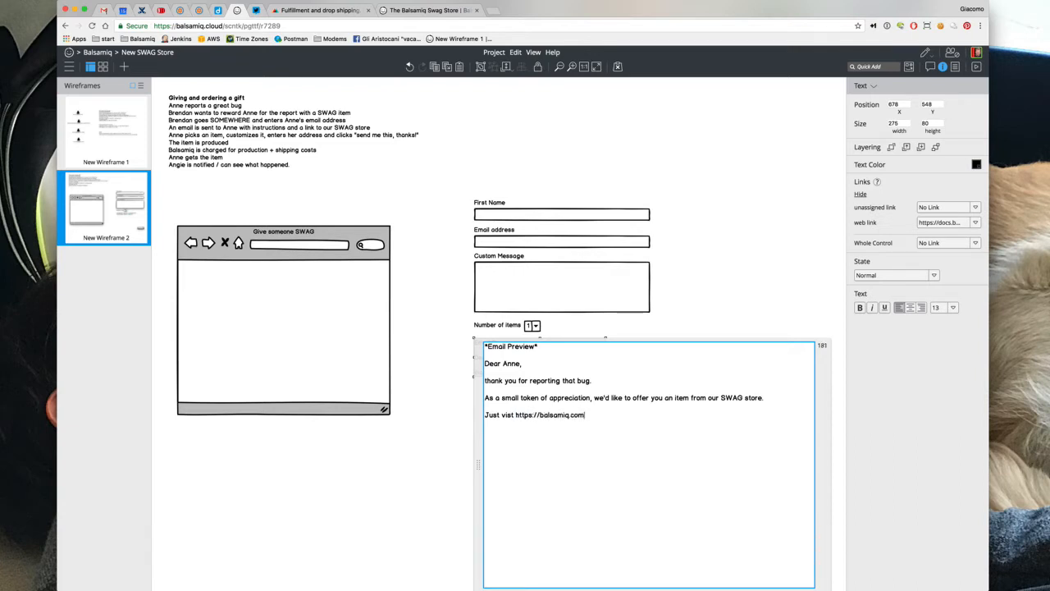
{"action": "type", "text": "/swag"}
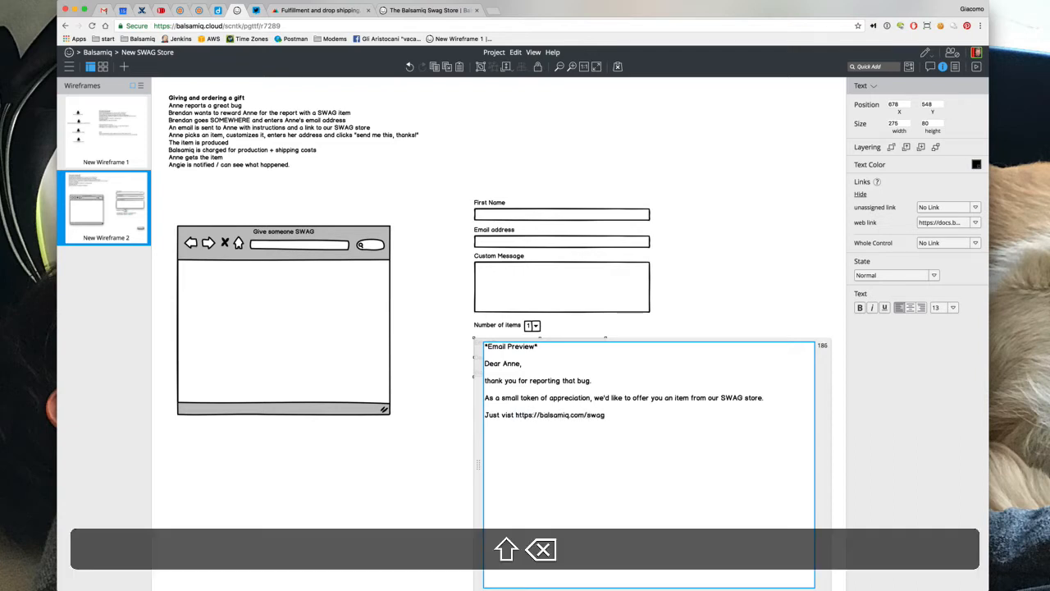
{"action": "type", "text": "/?"}
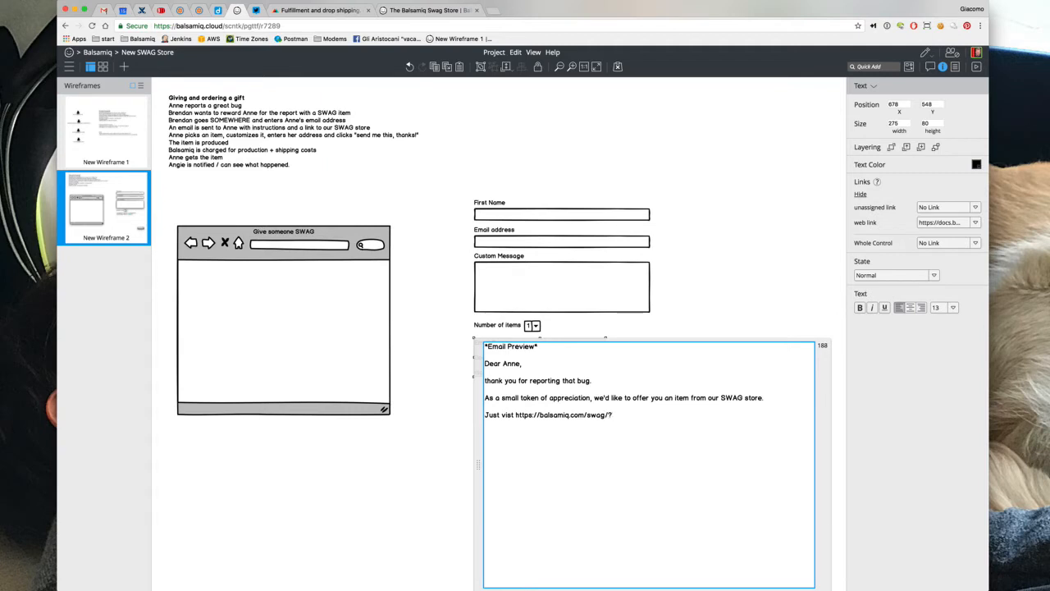
{"action": "type", "text": "code=XFTET"}
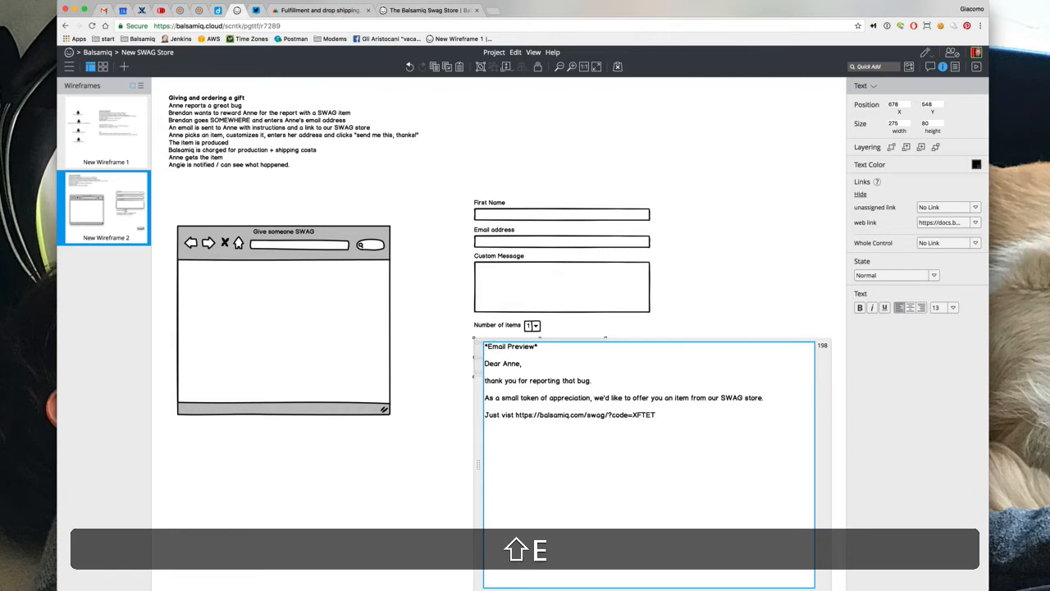
{"action": "type", "text": "E and pick"}
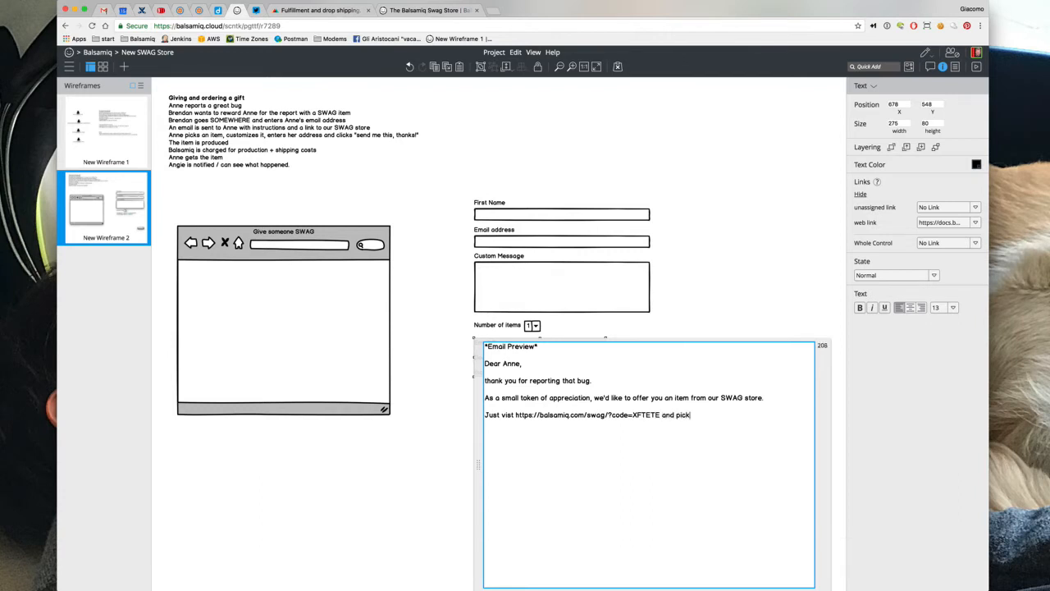
{"action": "type", "text": " an imte"}
{"action": "type", "text": "em"}
{"action": "key", "text": "Return"}
{"action": "type", "text": "We'll be happy to make it and send i"}
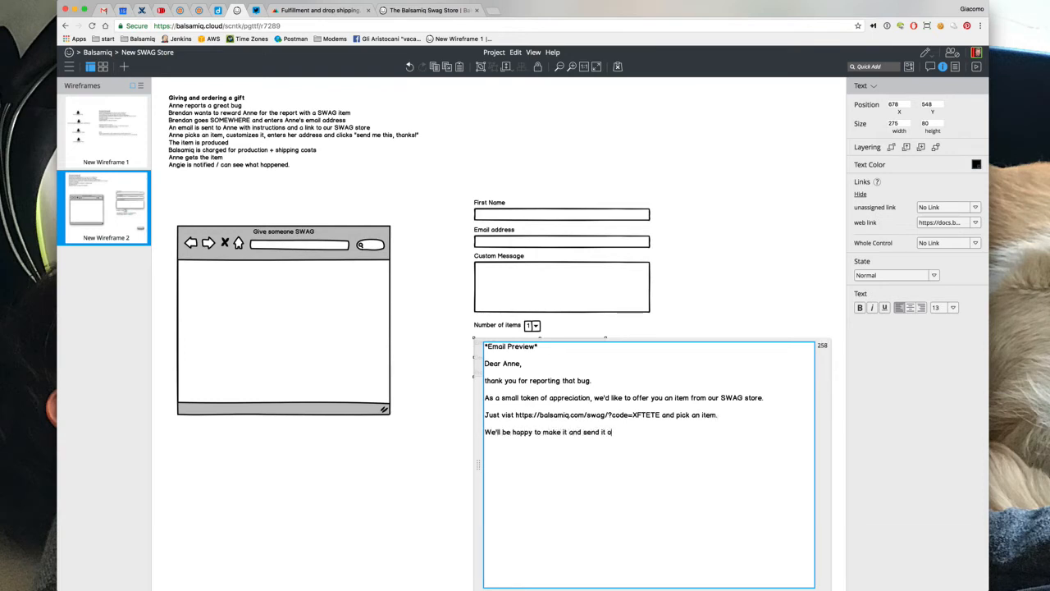
{"action": "type", "text": "t to you at "}
{"action": "type", "text": "r fre"}
{"action": "key", "text": "BackSpace"}
{"action": "key", "text": "BackSpace"}
{"action": "type", "text": "r free. It's the least we can do.  "}
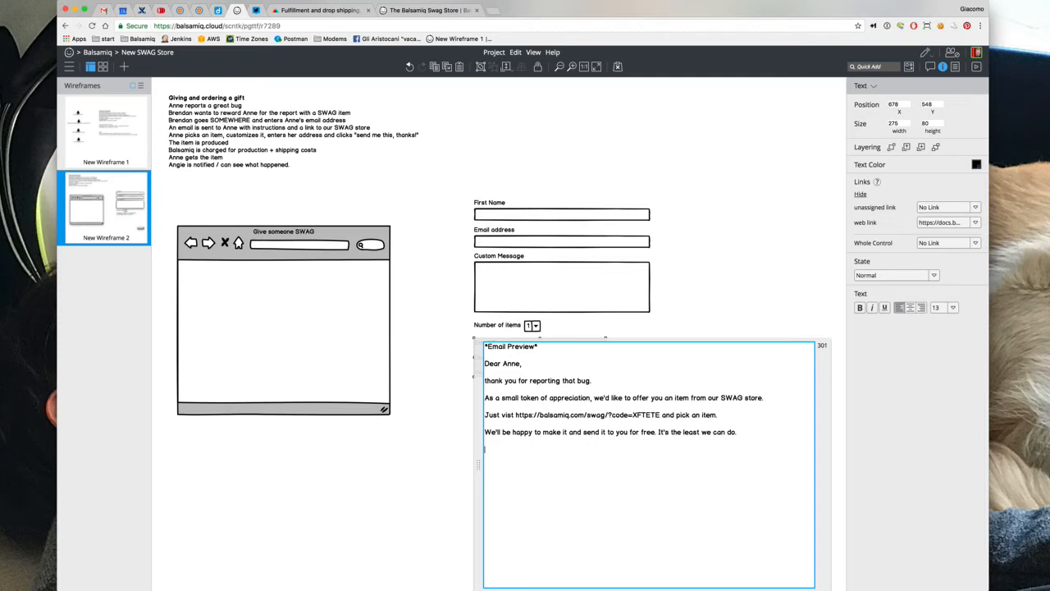
{"action": "type", "text": "Brenand"}
{"action": "key", "text": "BackSpace"}
{"action": "key", "text": "BackSpace"}
{"action": "type", "text": "da"}
{"action": "double_click", "coordinate": [500, 449]}
{"action": "type", "text": "Your friends at Balsamiq"}
{"action": "left_click", "coordinate": [411, 409]}
Enlarge the Email Preview box to show more lines, undoing accidental moves of the preview
{"action": "left_click", "coordinate": [537, 373]}
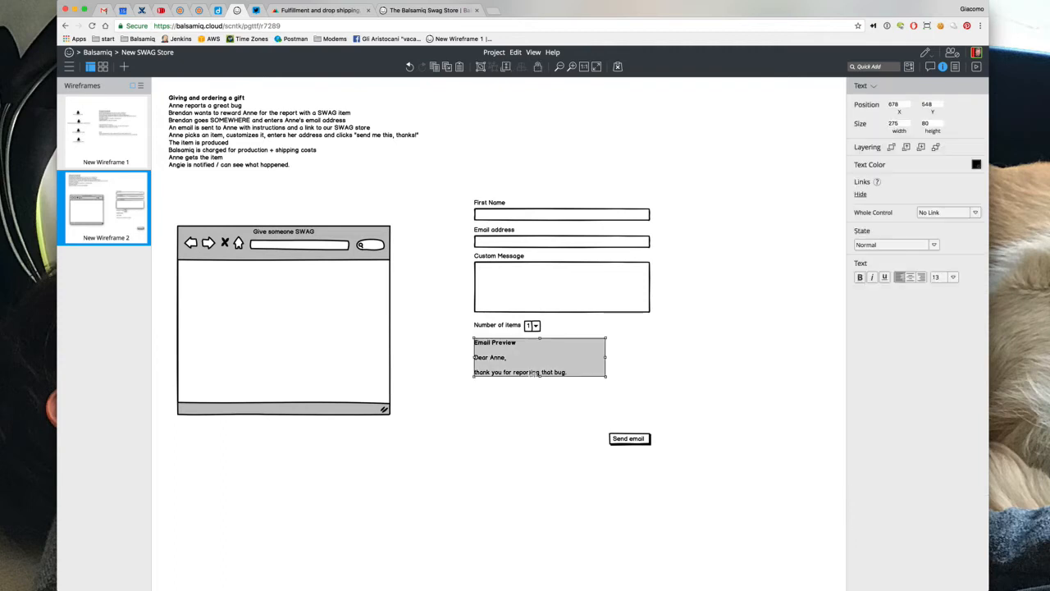
{"action": "mouse_move", "coordinate": [607, 379]}
{"action": "left_mouse_down"}
{"action": "mouse_move", "coordinate": [666, 410]}
{"action": "mouse_move", "coordinate": [653, 439]}
{"action": "mouse_move", "coordinate": [661, 445]}
{"action": "mouse_move", "coordinate": [704, 424]}
{"action": "mouse_move", "coordinate": [728, 436]}
{"action": "mouse_move", "coordinate": [725, 451]}
{"action": "left_mouse_up"}
{"action": "left_click", "coordinate": [645, 461]}
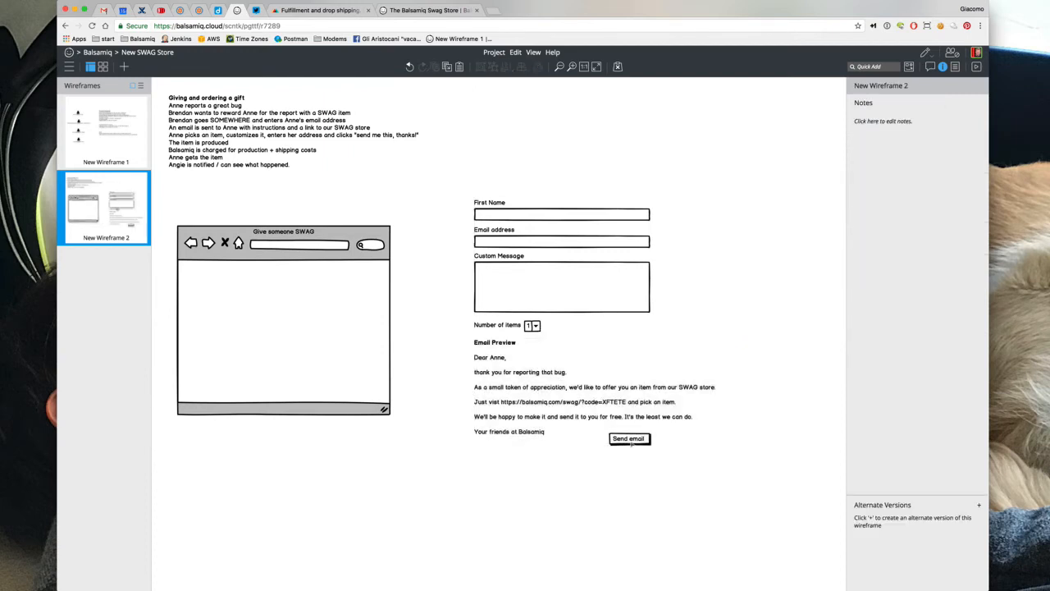
{"action": "left_click_drag", "start_coordinate": [657, 443], "coordinate": [732, 478]}
{"action": "key", "text": "super+z"}
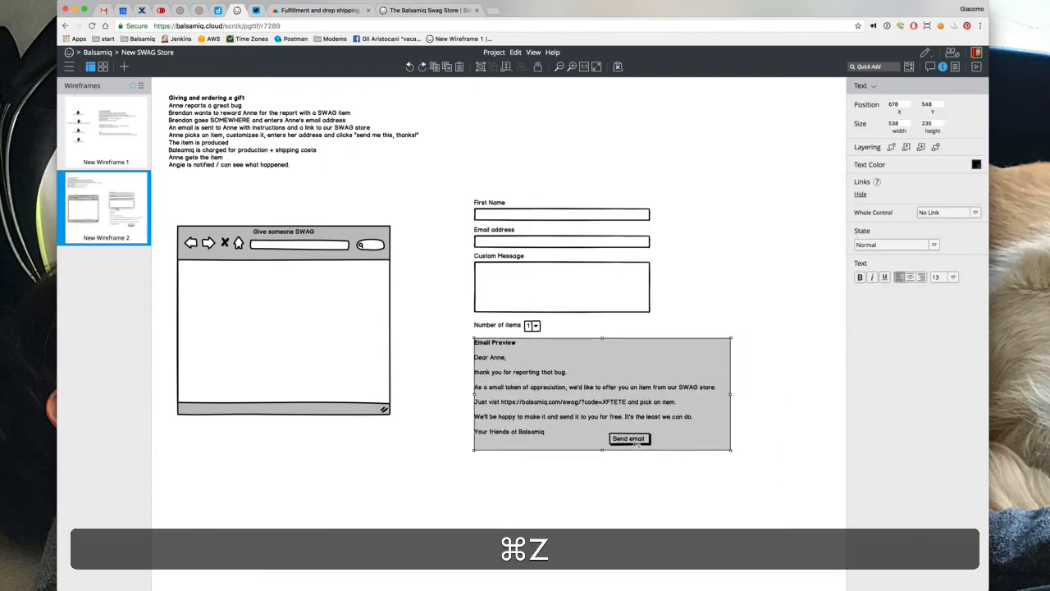
{"action": "right_click", "coordinate": [631, 443]}
{"action": "left_click", "coordinate": [639, 447]}
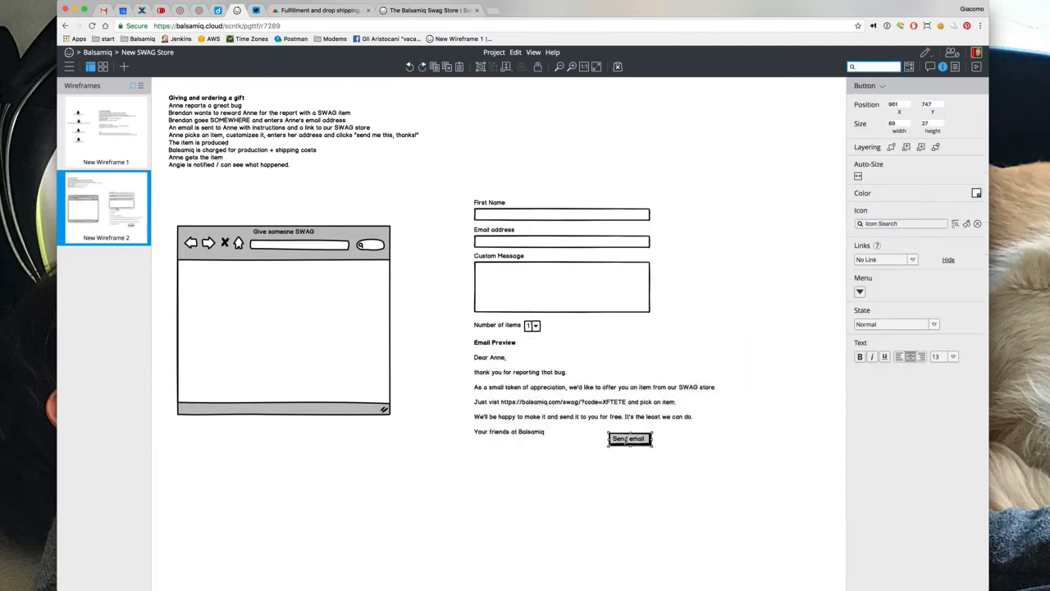
{"action": "left_click_drag", "start_coordinate": [640, 444], "coordinate": [687, 462]}
{"action": "key", "text": "super+z"}
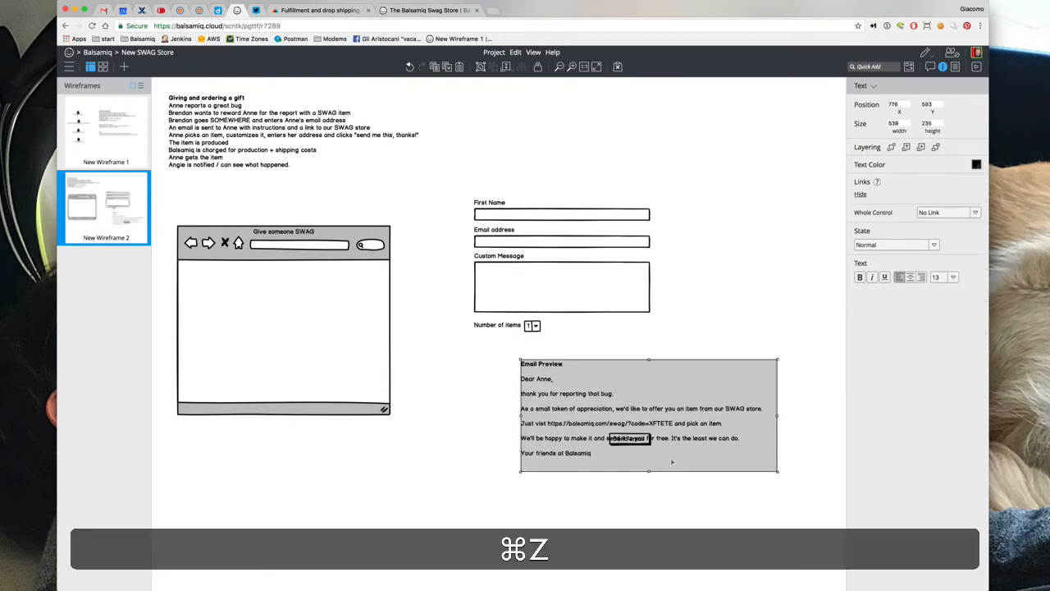
Move the Send email button out from under the preview to sit just below the Email Preview text
{"action": "right_click", "coordinate": [632, 439]}
{"action": "left_click", "coordinate": [648, 443]}
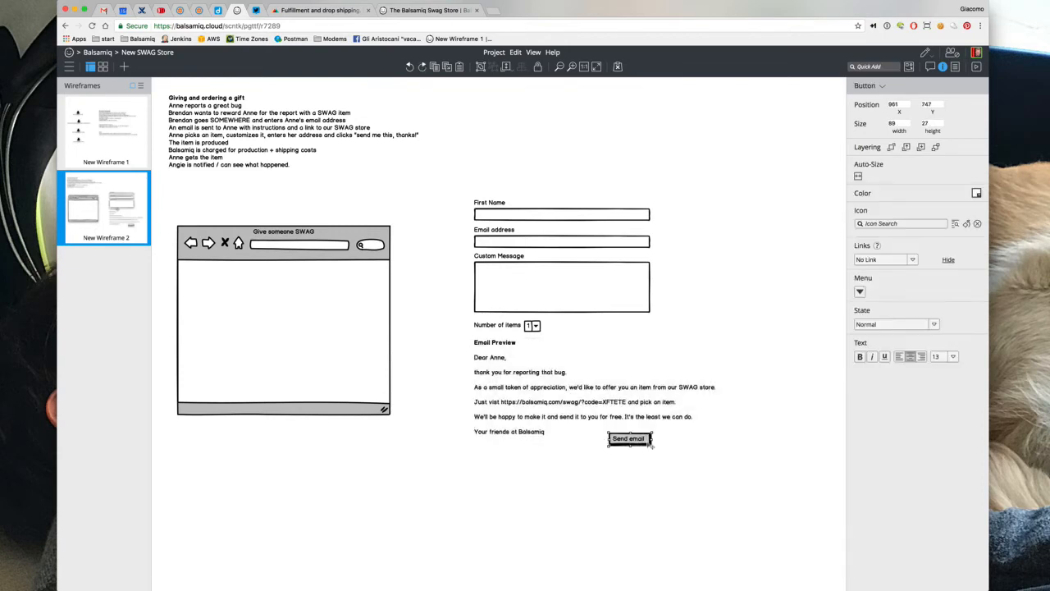
{"action": "key", "text": "shift+Down"}
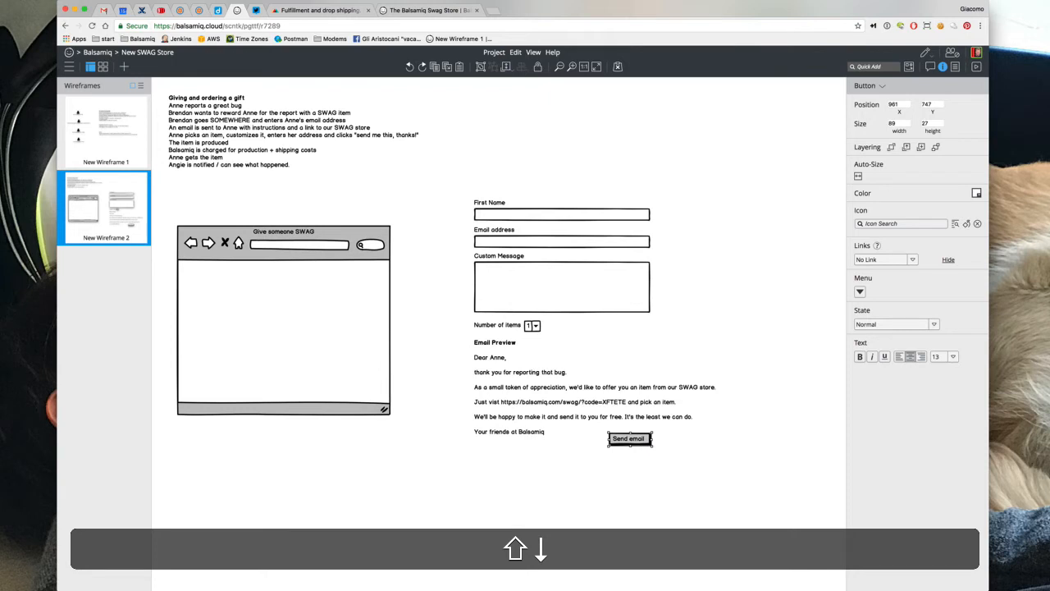
{"action": "left_click_drag", "start_coordinate": [627, 443], "coordinate": [631, 527]}
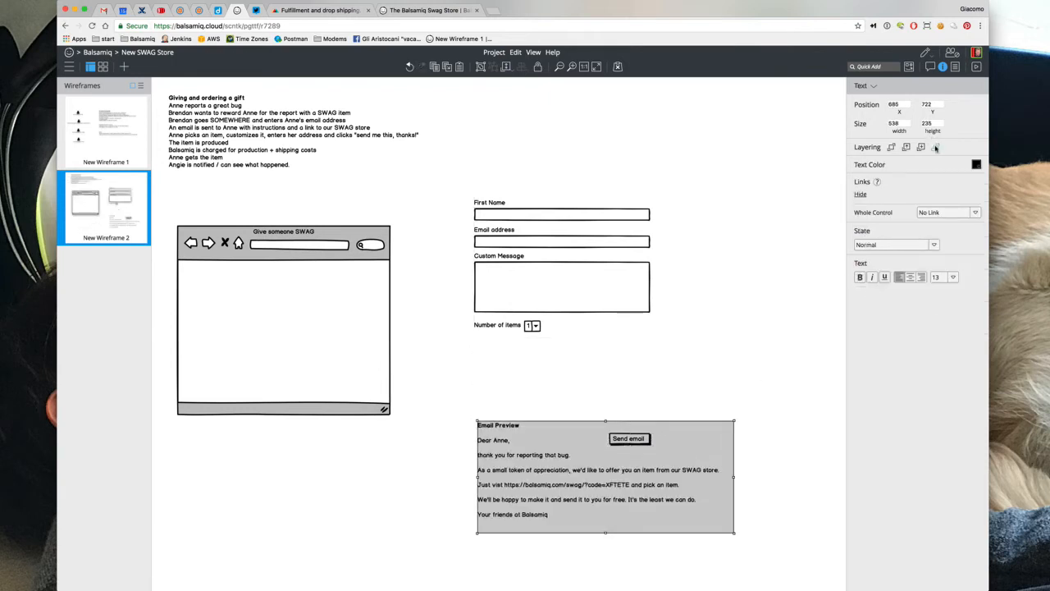
{"action": "left_click_drag", "start_coordinate": [626, 436], "coordinate": [629, 394]}
{"action": "left_click_drag", "start_coordinate": [621, 442], "coordinate": [694, 466]}
{"action": "left_click", "coordinate": [585, 290]}
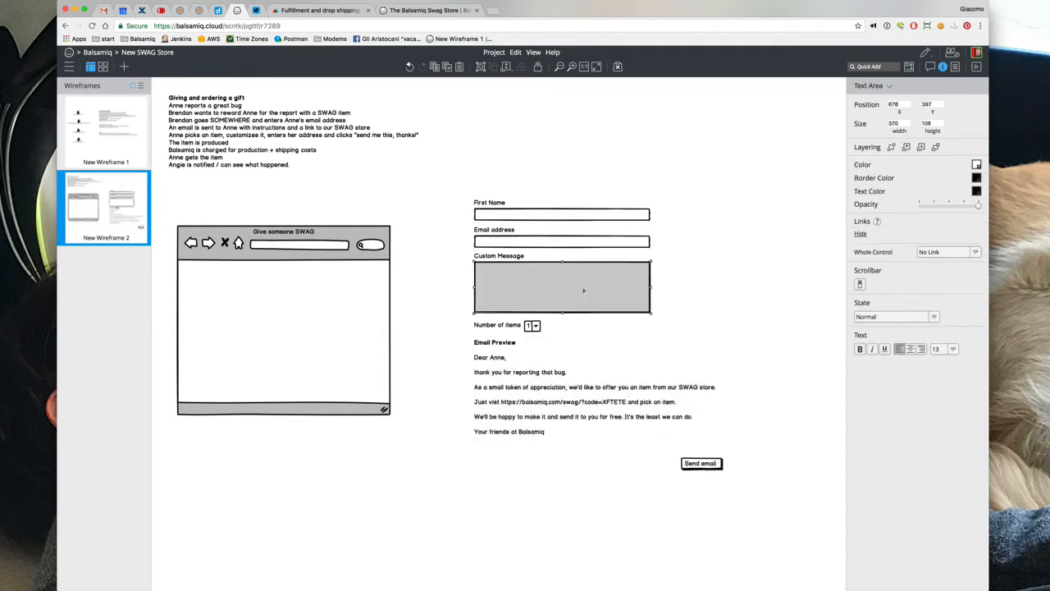
Widen the Custom Message box and set its text to 'thank you for reporting the bug.'
{"action": "left_click_drag", "start_coordinate": [658, 288], "coordinate": [722, 294]}
{"action": "double_click", "coordinate": [620, 284]}
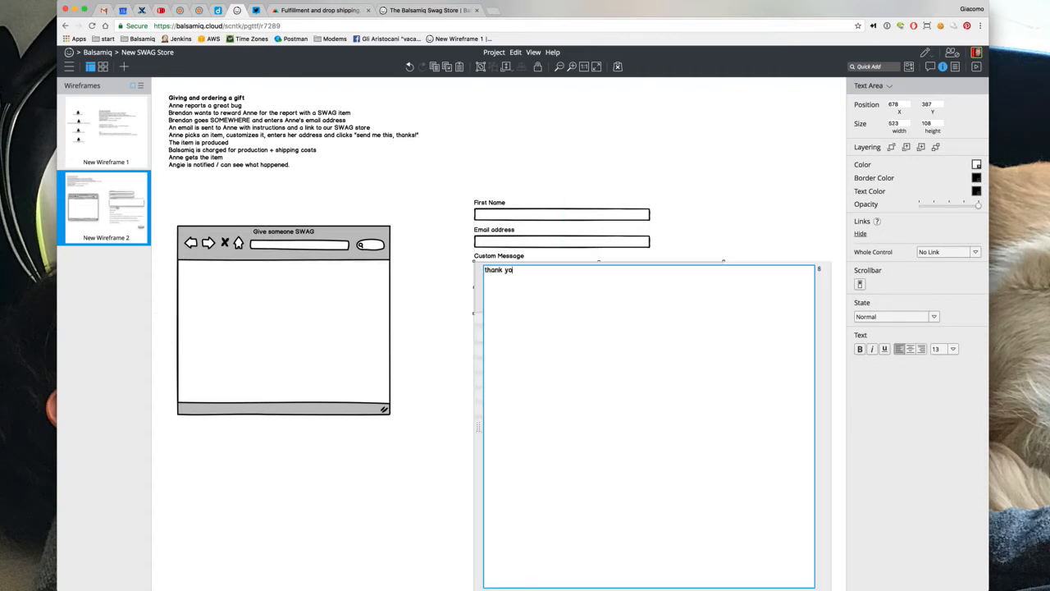
{"action": "type", "text": "thank you for reporting the bug."}
{"action": "left_click", "coordinate": [658, 210]}
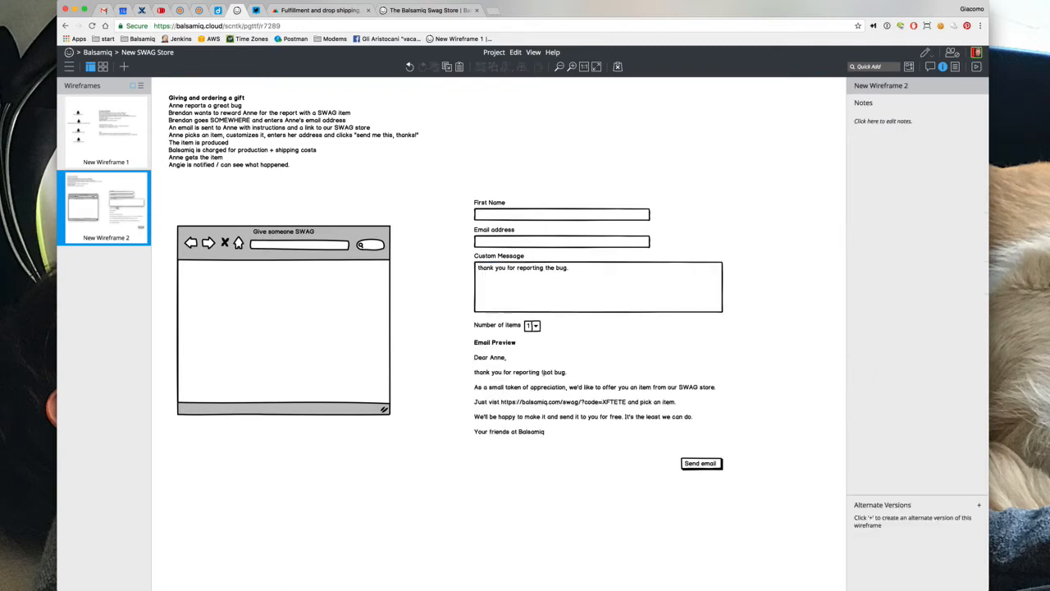
Fill the First Name field with a sample first name and the Email address field with a sample e-mail
{"action": "double_click", "coordinate": [521, 217]}
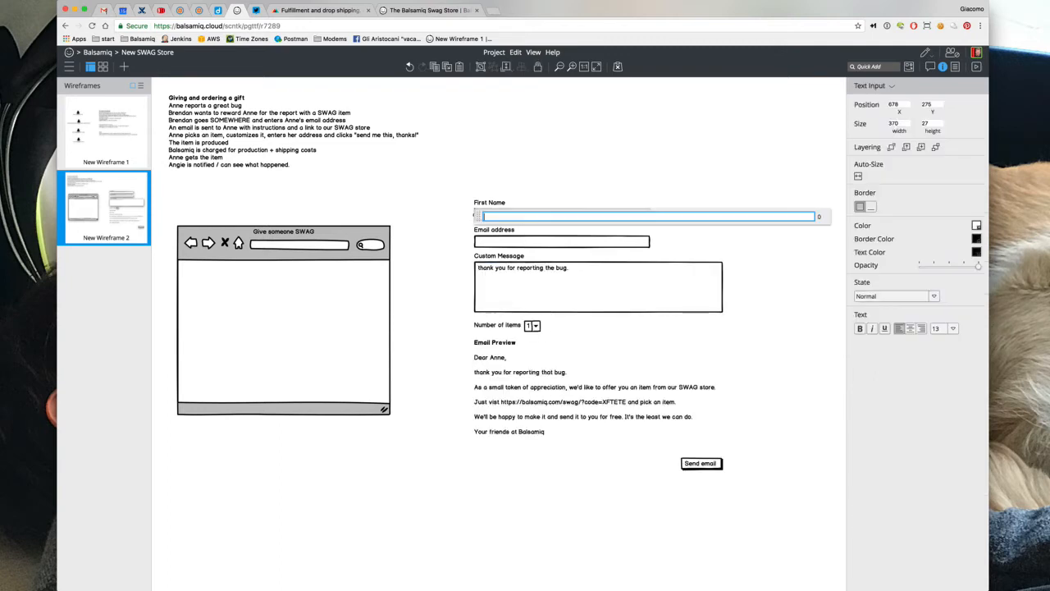
{"action": "type", "text": "Anne"}
{"action": "left_click", "coordinate": [413, 253]}
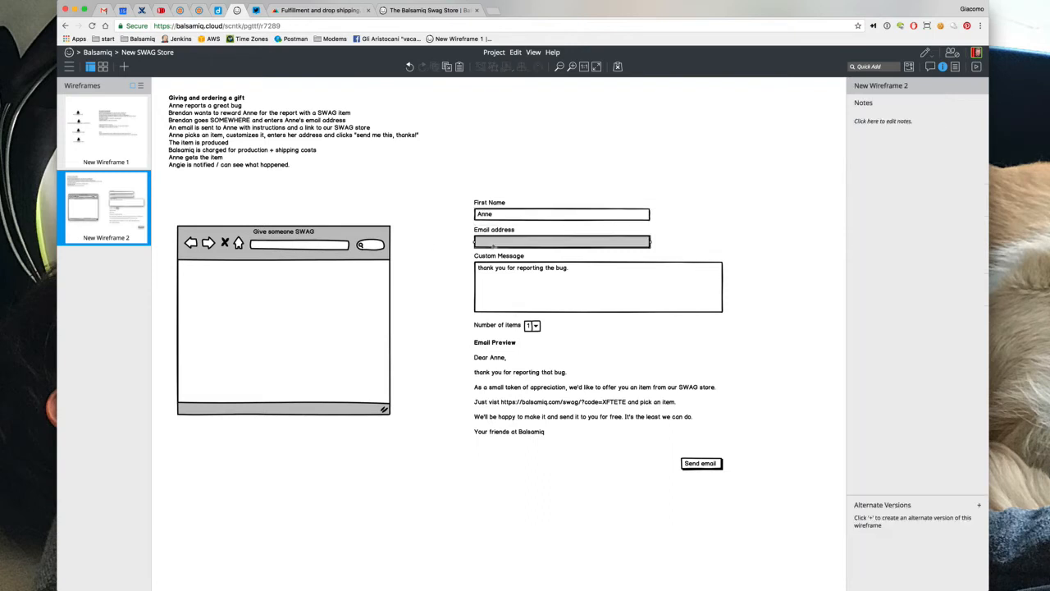
{"action": "double_click", "coordinate": [525, 241]}
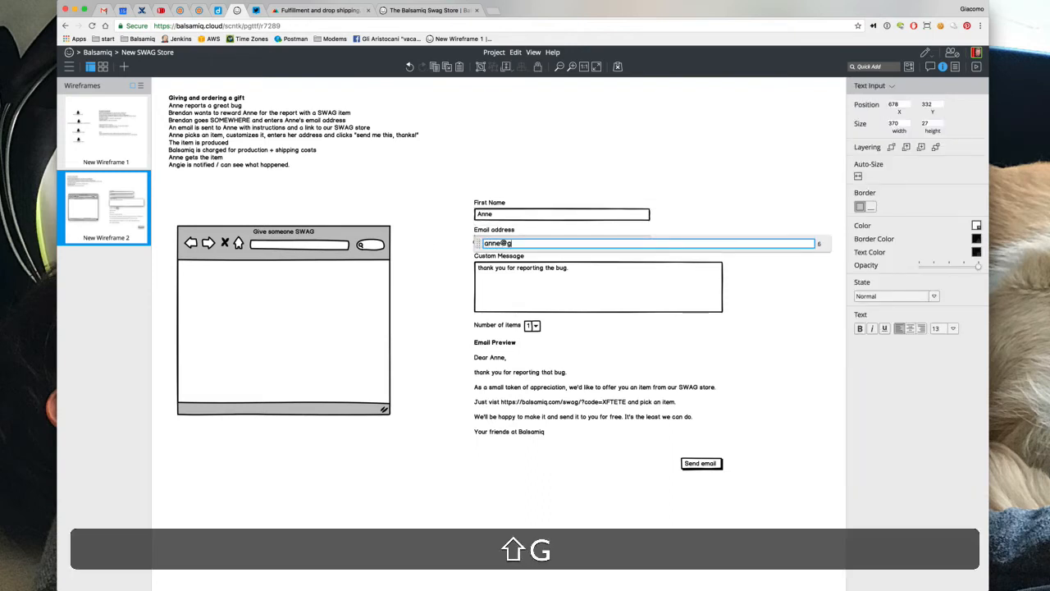
Add a 'TO:' line with the recipient's e-mail, 'SUBJECT: A small gift from Balsamiq', and 'BODY:' above the greeting
{"action": "double_click", "coordinate": [527, 351]}
{"action": "key", "text": "shift+Return"}
{"action": "type", "text": "TO: a"}
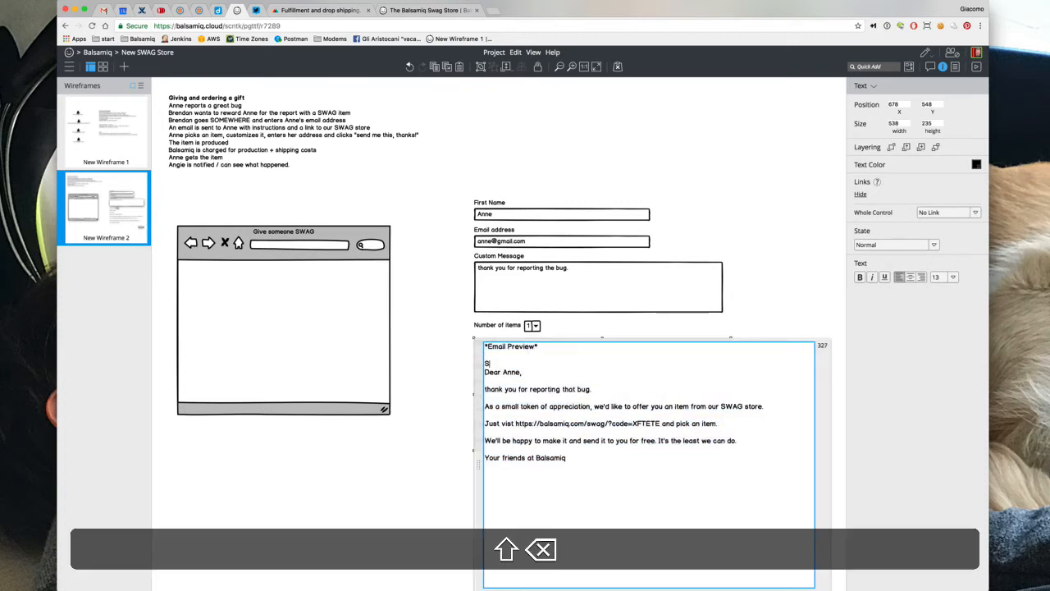
{"action": "type", "text": "nne@balsam"}
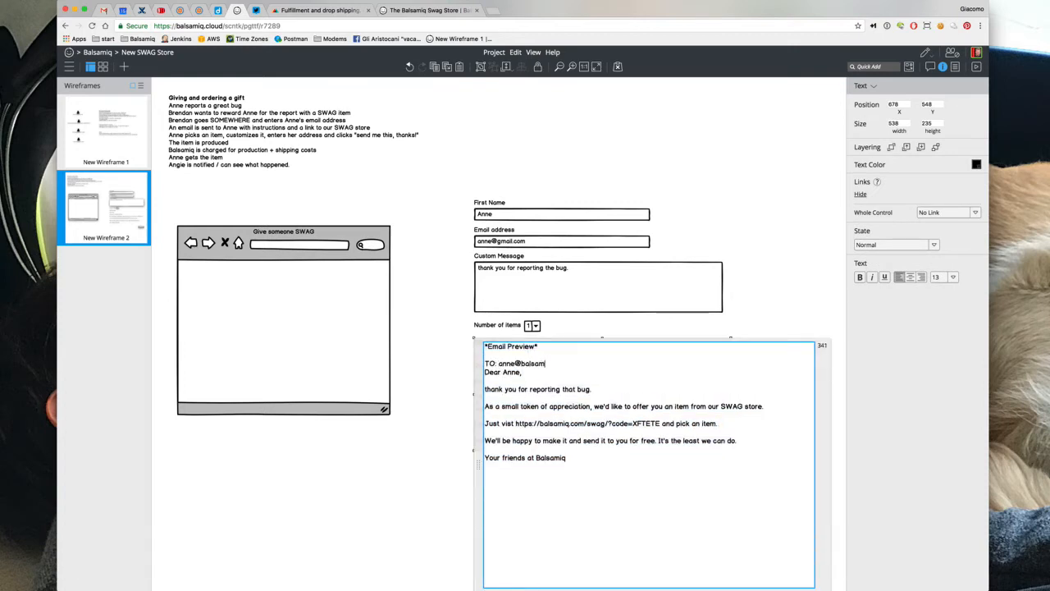
{"action": "key", "text": "BackSpace"}
{"action": "key", "text": "BackSpace"}
{"action": "key", "text": "BackSpace"}
{"action": "key", "text": "BackSpace"}
{"action": "key", "text": "BackSpace"}
{"action": "key", "text": "BackSpace"}
{"action": "type", "text": "com"}
{"action": "key", "text": "shift+Return"}
{"action": "type", "text": "SUBJECT: "}
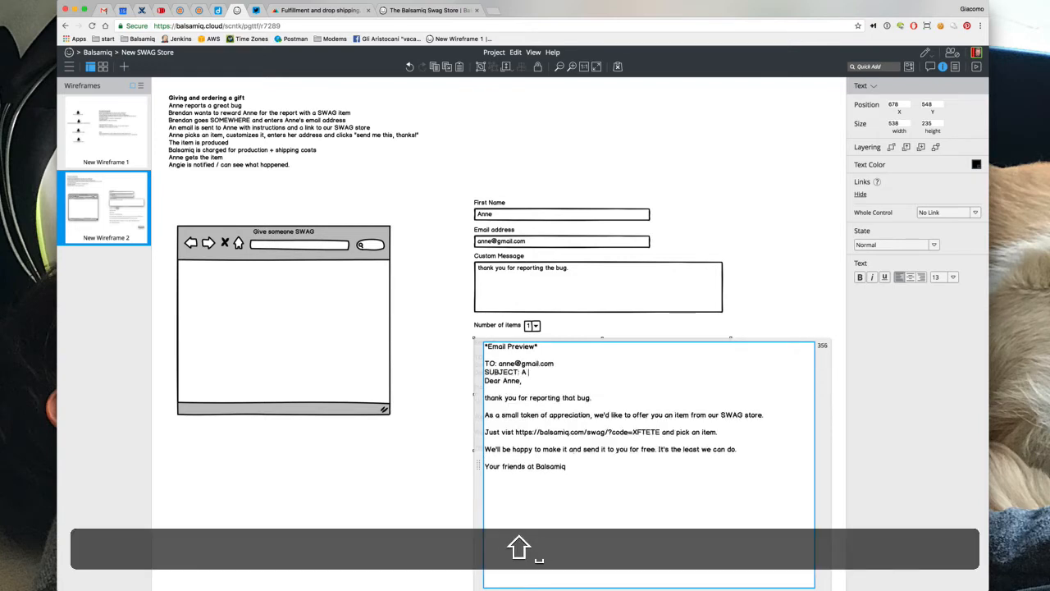
{"action": "type", "text": "A small gift fro"}
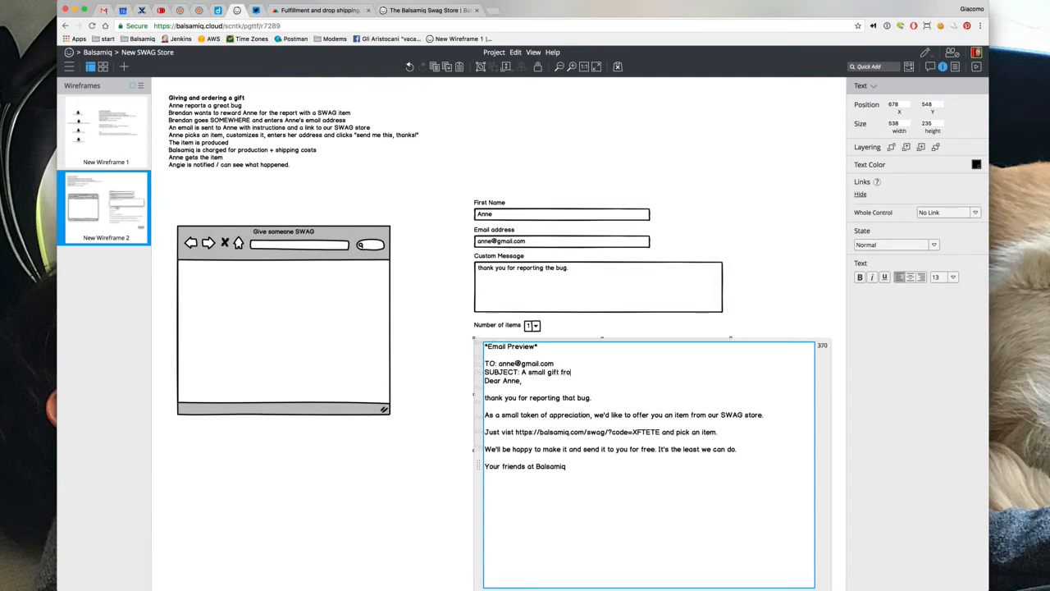
{"action": "type", "text": "m Blsa"}
{"action": "type", "text": "lsamiq"}
{"action": "key", "text": "BackSpace"}
{"action": "key", "text": "shift+Return"}
{"action": "type", "text": "BODY:"}
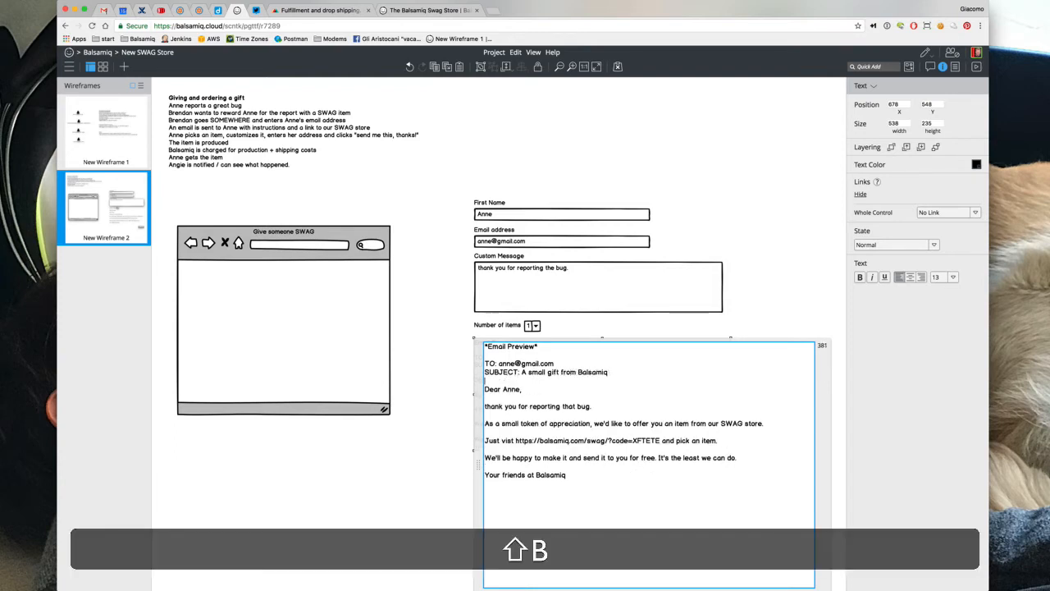
{"action": "key", "text": "shift+Return"}
{"action": "key", "text": "Up"}
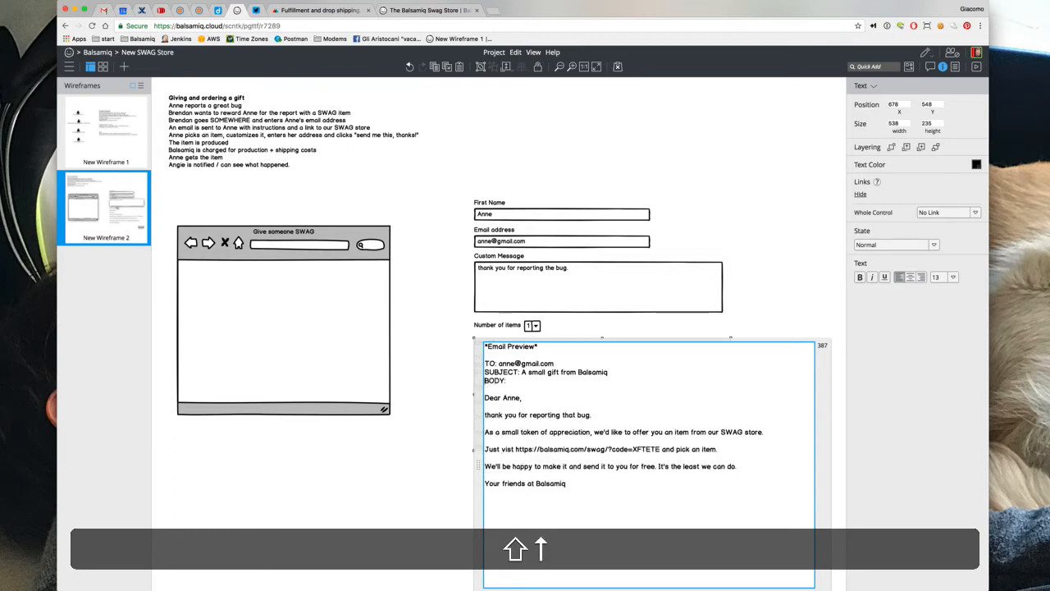
Wrap the TO, SUBJECT and BODY labels in asterisks to make them bold
{"action": "type", "text": "*"}
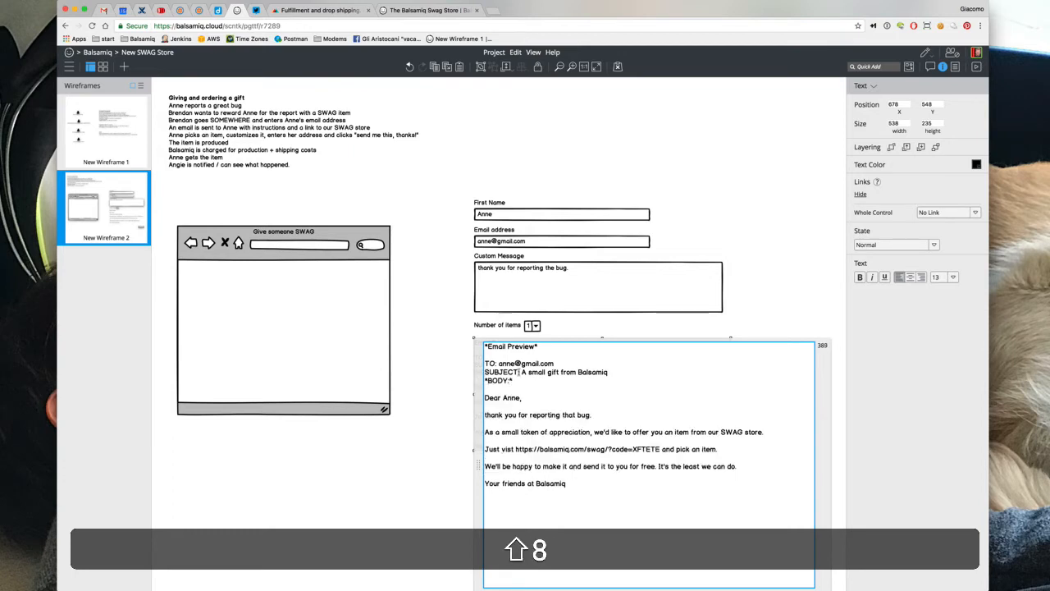
{"action": "left_click", "coordinate": [518, 372]}
{"action": "type", "text": "*"}
{"action": "key", "text": "shift+Up"}
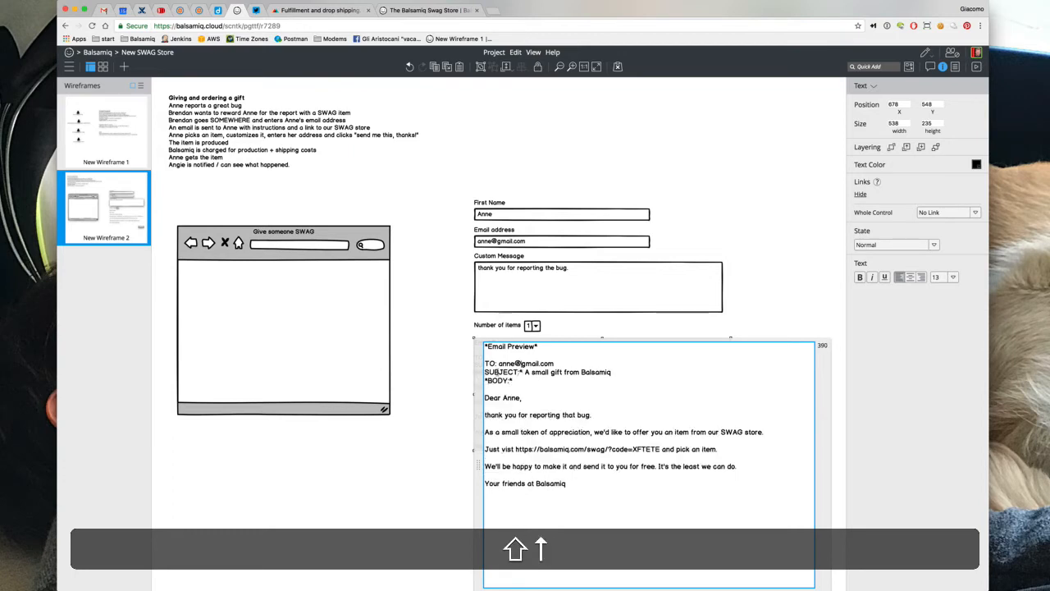
{"action": "left_click", "coordinate": [485, 373]}
{"action": "type", "text": "*"}
{"action": "key", "text": "Up"}
{"action": "type", "text": "*"}
{"action": "key", "text": "Right"}
{"action": "key", "text": "Right"}
{"action": "key", "text": "Right"}
{"action": "type", "text": "*"}
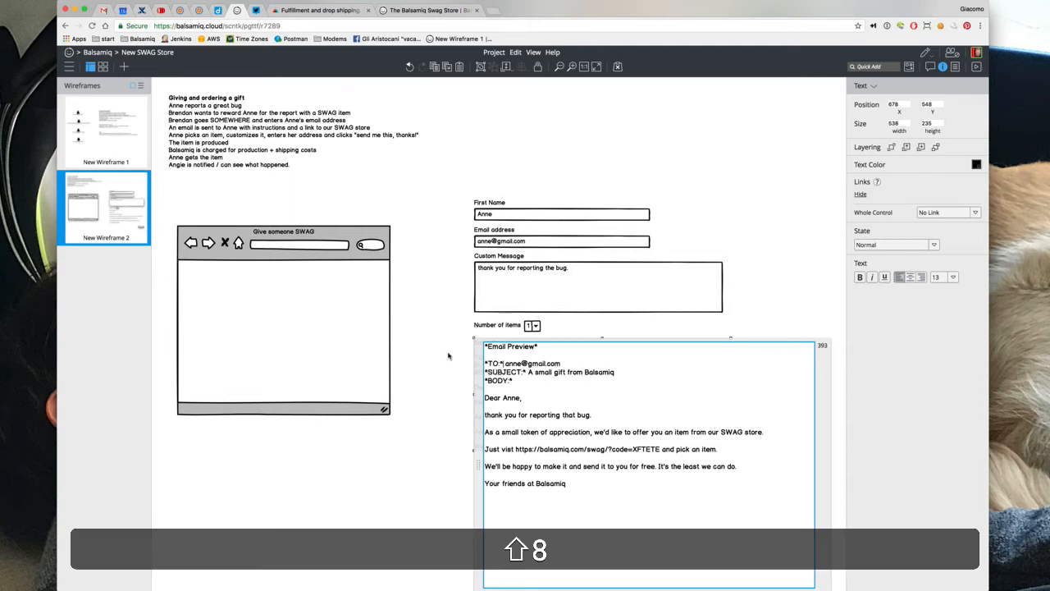
{"action": "left_click", "coordinate": [448, 355]}
{"action": "left_click", "coordinate": [500, 402]}
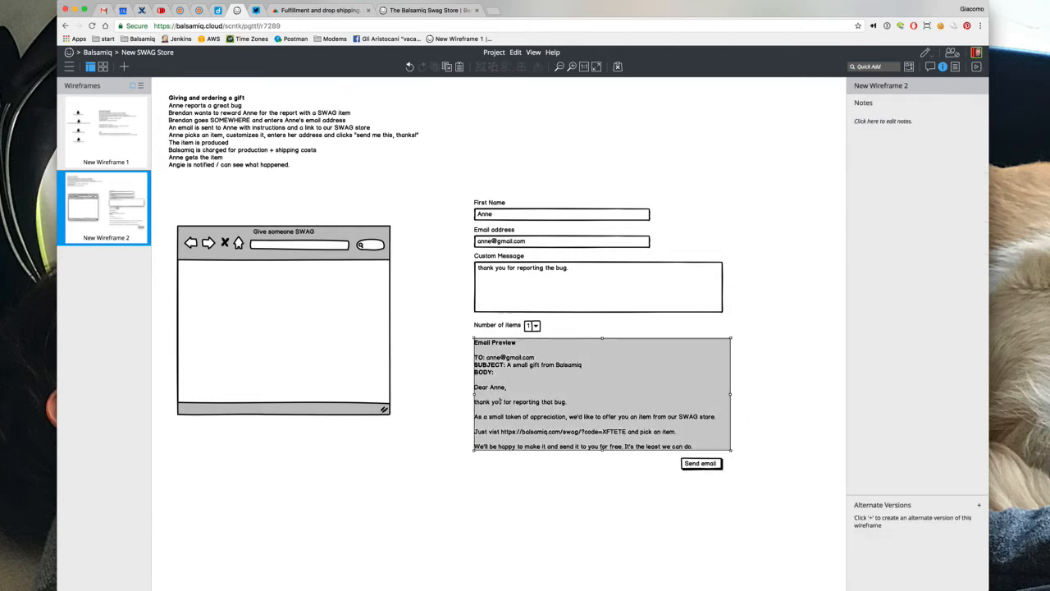
Stretch the Email Preview down to fit the sign-off and move Send email below it
{"action": "left_click_drag", "start_coordinate": [601, 451], "coordinate": [603, 470]}
{"action": "left_click_drag", "start_coordinate": [692, 465], "coordinate": [696, 485]}
{"action": "left_click", "coordinate": [585, 292]}
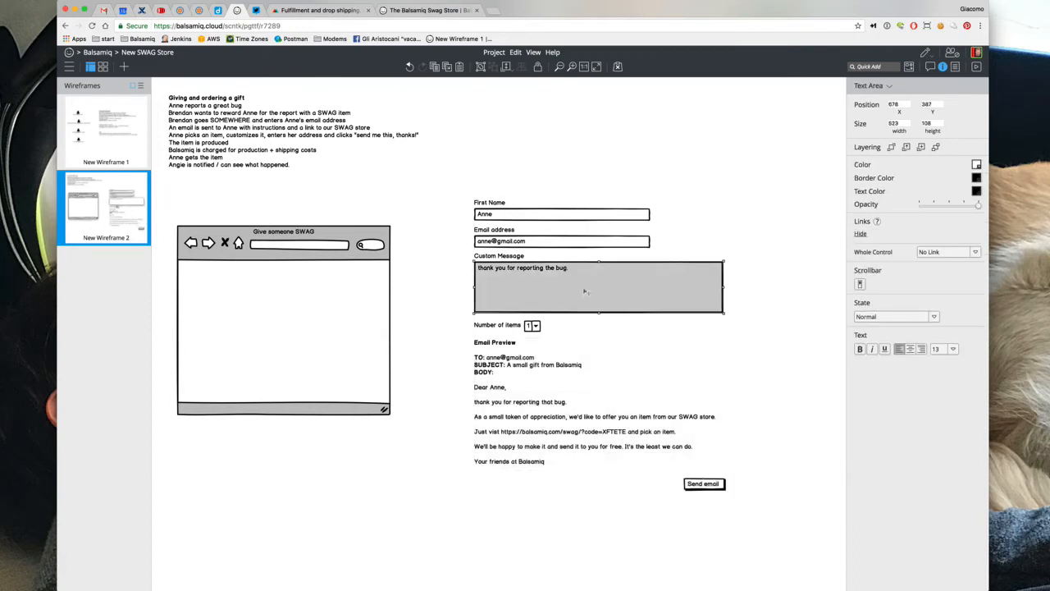
Widen the Email address and First Name fields to the Custom Message width, and the combo box slightly
{"action": "left_click", "coordinate": [586, 244]}
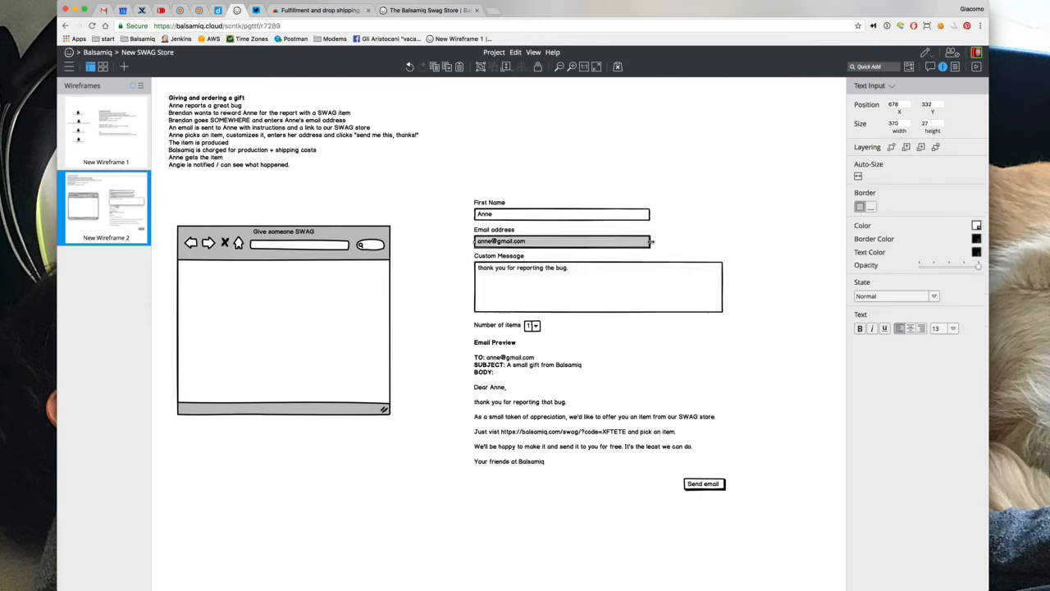
{"action": "left_click_drag", "start_coordinate": [651, 241], "coordinate": [723, 241]}
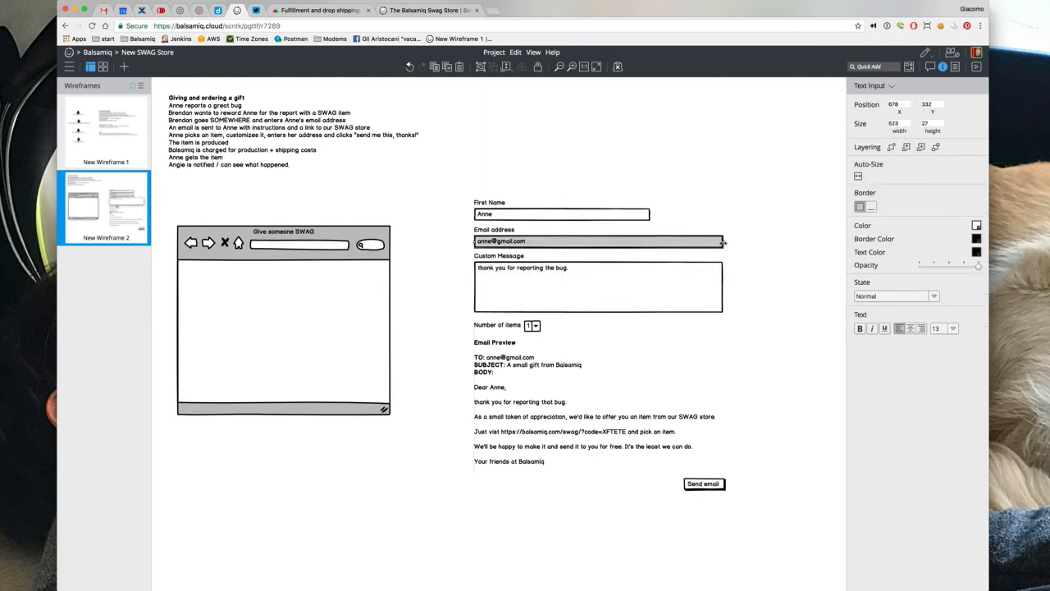
{"action": "left_click", "coordinate": [642, 215]}
{"action": "left_click_drag", "start_coordinate": [650, 215], "coordinate": [723, 214]}
{"action": "left_click", "coordinate": [528, 326]}
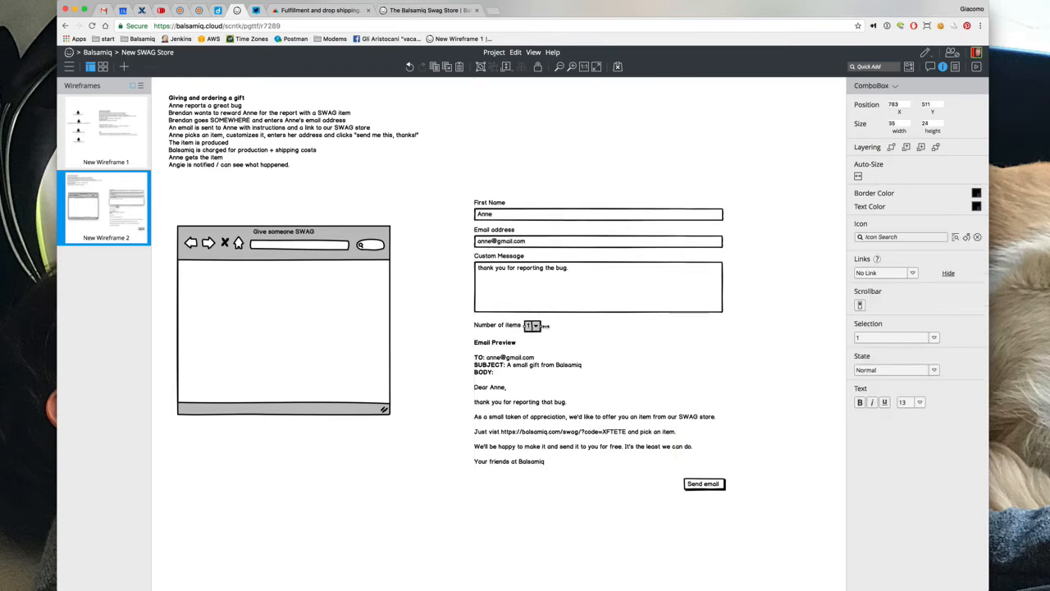
{"action": "left_click_drag", "start_coordinate": [544, 326], "coordinate": [549, 325]}
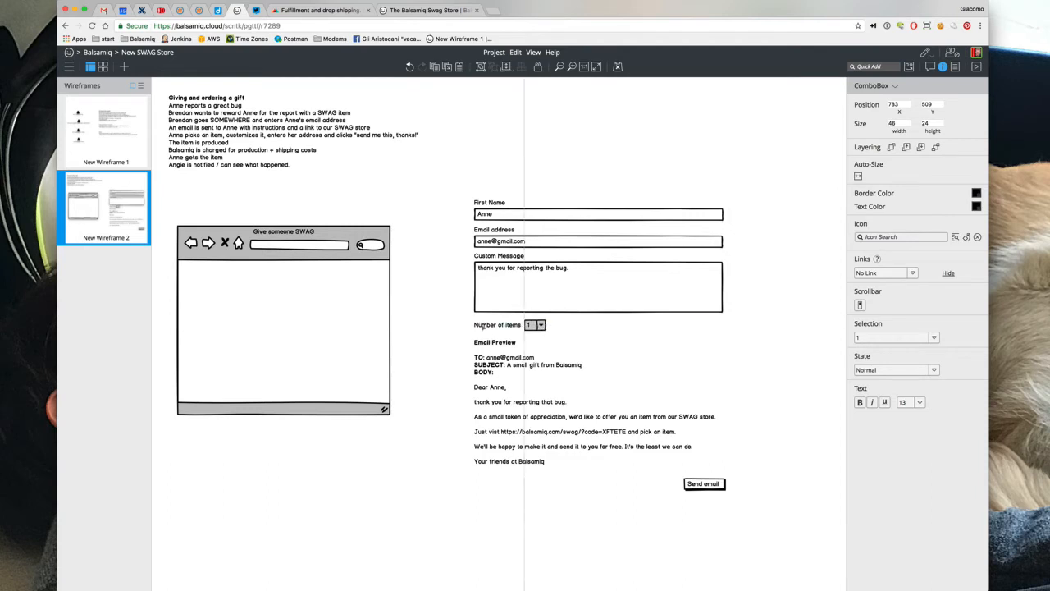
{"action": "left_click", "coordinate": [452, 317]}
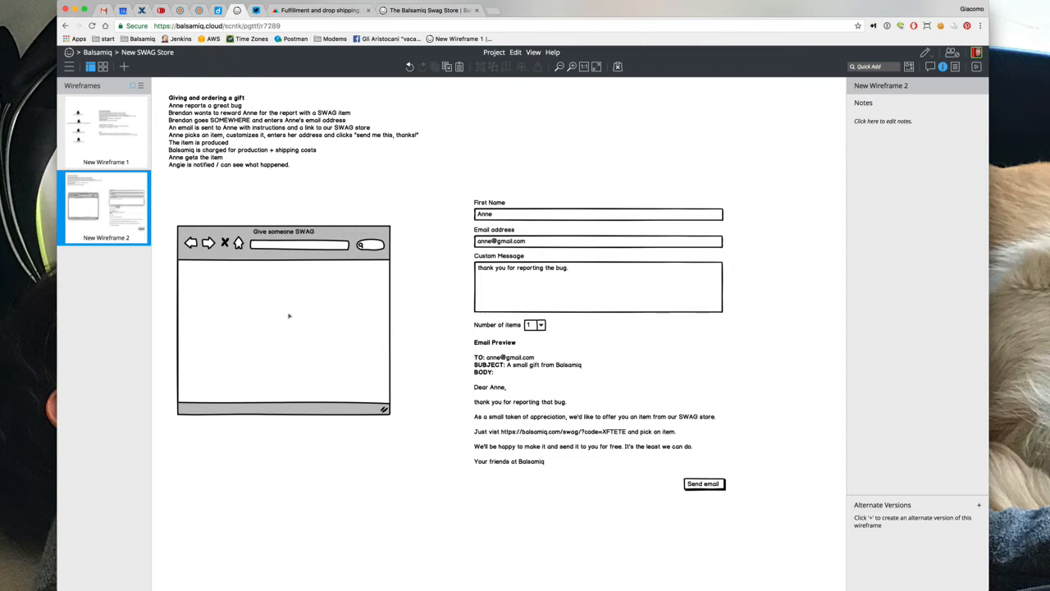
Stretch the Browser Window to about 691 x 828 behind the gift form and email preview, and reposition the story text
{"action": "left_click_drag", "start_coordinate": [288, 312], "coordinate": [567, 235]}
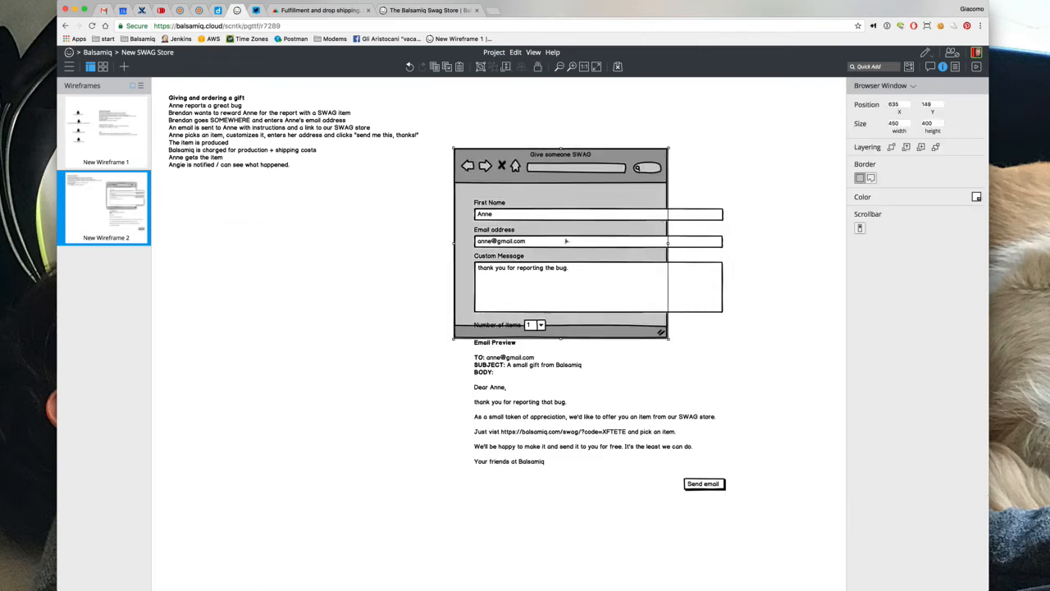
{"action": "left_click_drag", "start_coordinate": [669, 337], "coordinate": [769, 522]}
{"action": "left_click", "coordinate": [935, 147]}
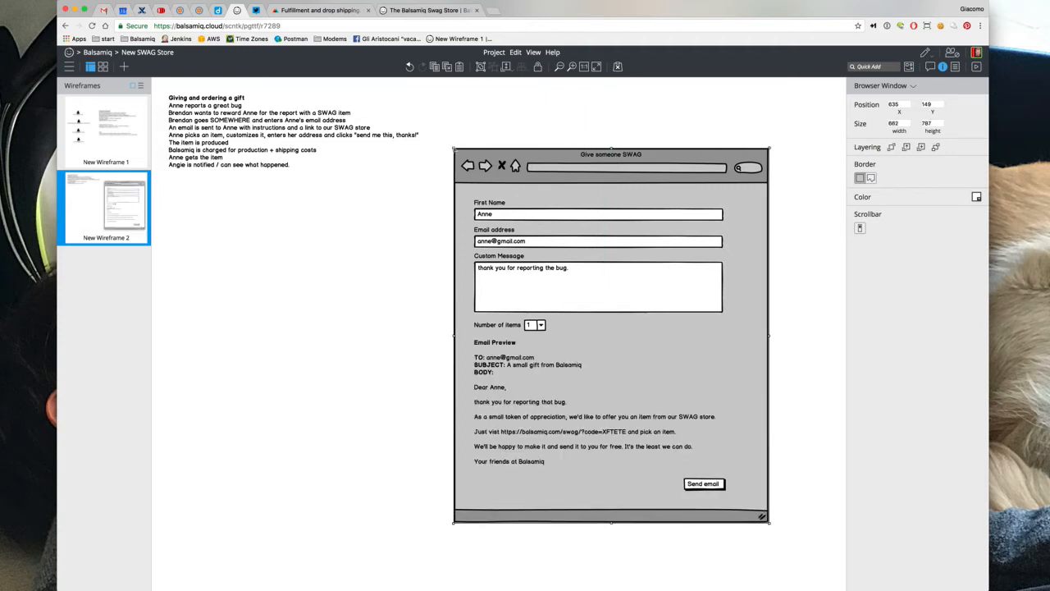
{"action": "mouse_move", "coordinate": [454, 149]}
{"action": "left_mouse_down"}
{"action": "mouse_move", "coordinate": [434, 132]}
{"action": "mouse_move", "coordinate": [448, 163]}
{"action": "left_mouse_up"}
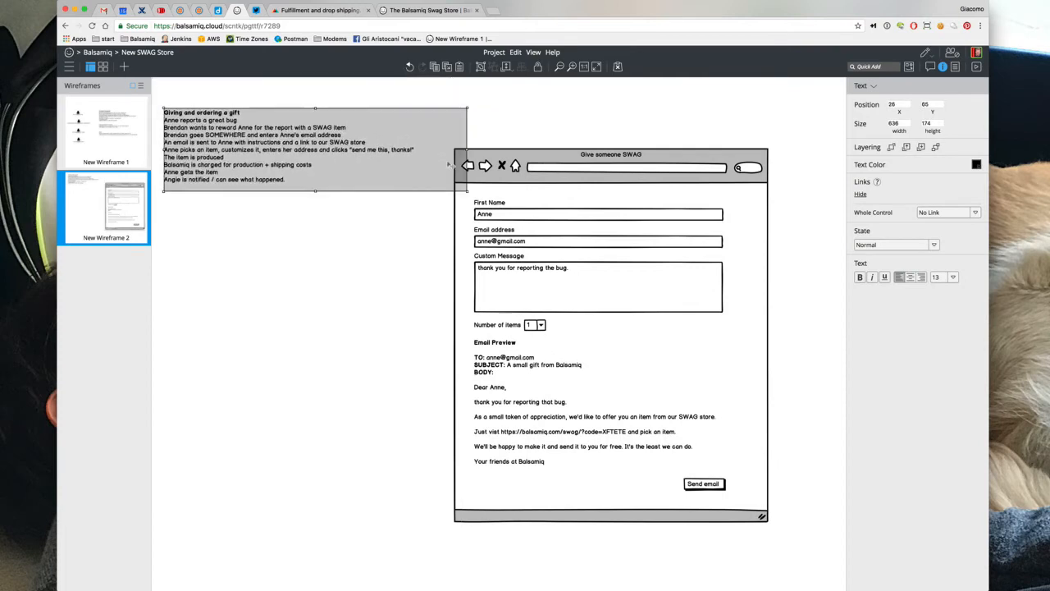
{"action": "left_click", "coordinate": [465, 184]}
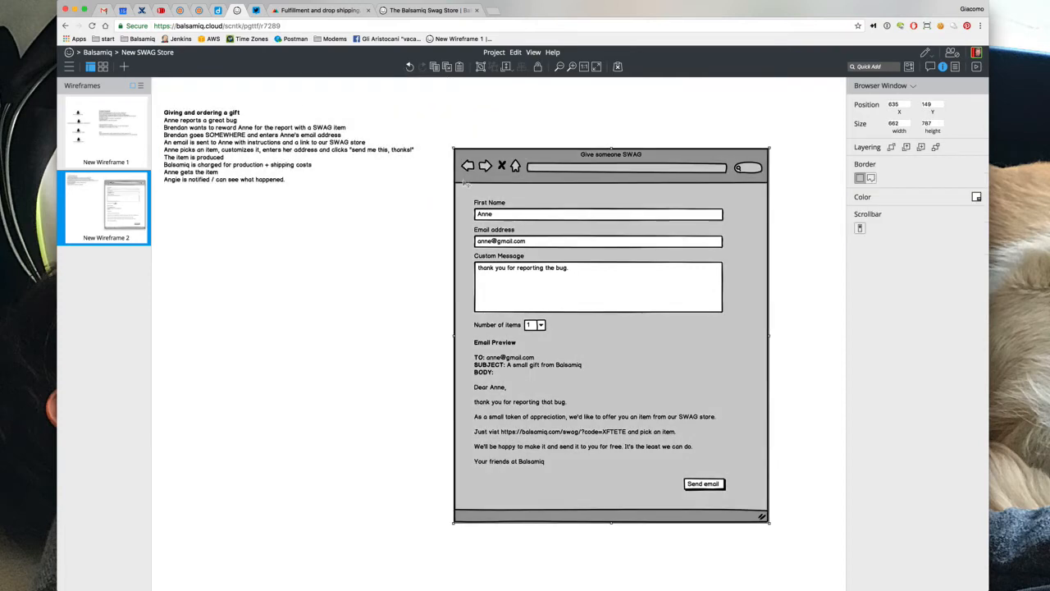
{"action": "left_click_drag", "start_coordinate": [454, 149], "coordinate": [481, 148]}
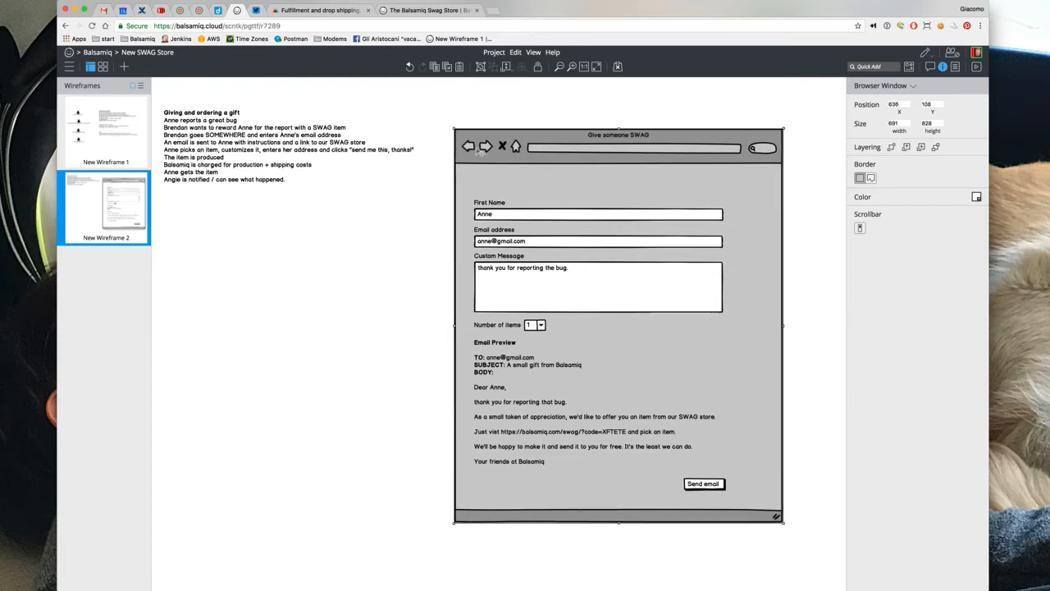
Add a title reading 'Send someone some SWAG' above the First Name field
{"action": "type", "text": "/tit"}
{"action": "key", "text": "Return"}
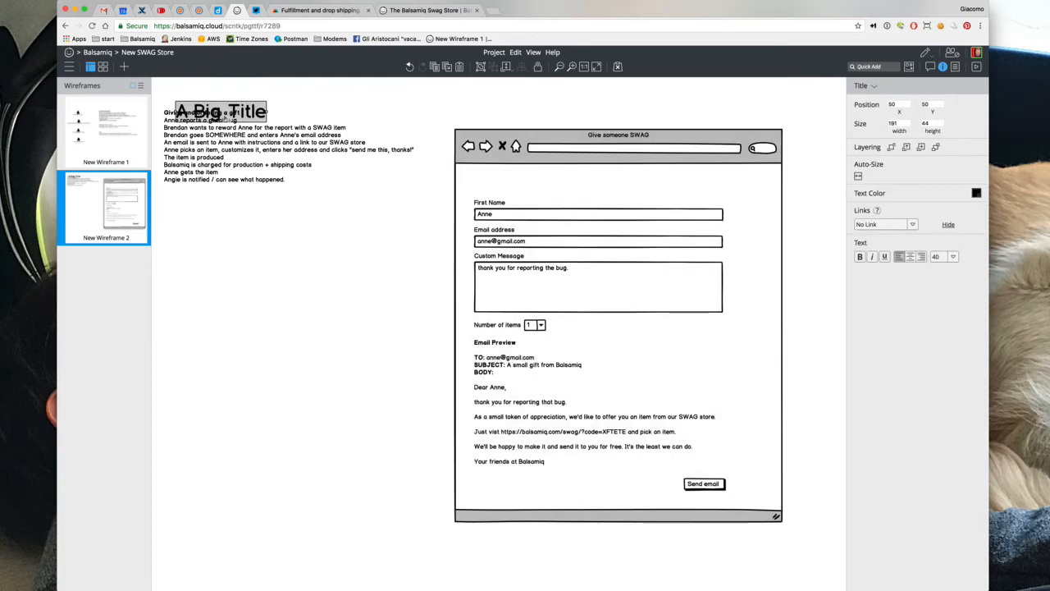
{"action": "left_click_drag", "start_coordinate": [208, 116], "coordinate": [506, 187]}
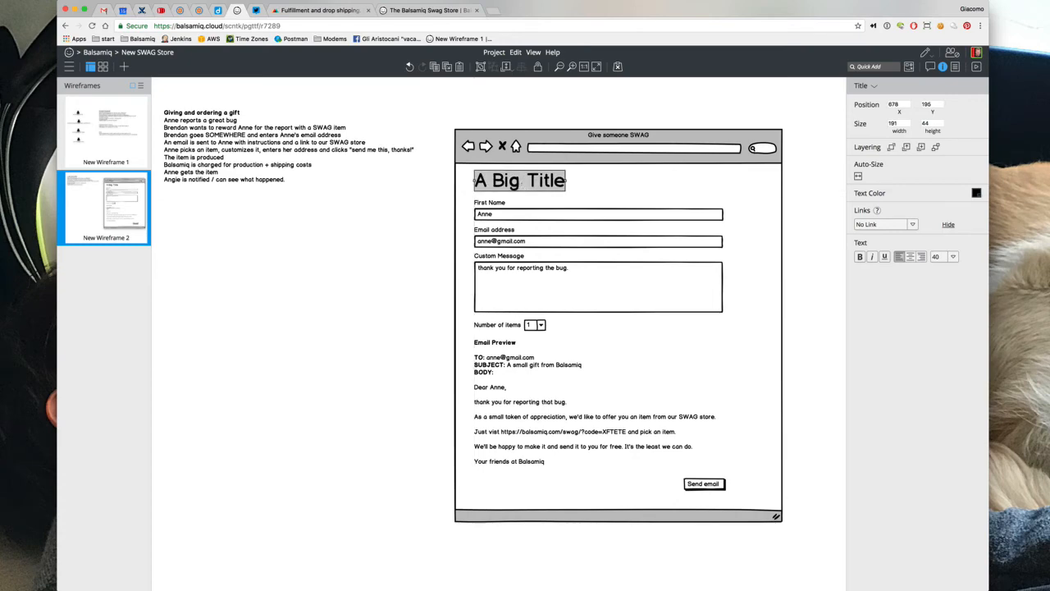
{"action": "double_click", "coordinate": [506, 188]}
{"action": "type", "text": "Send someone "}
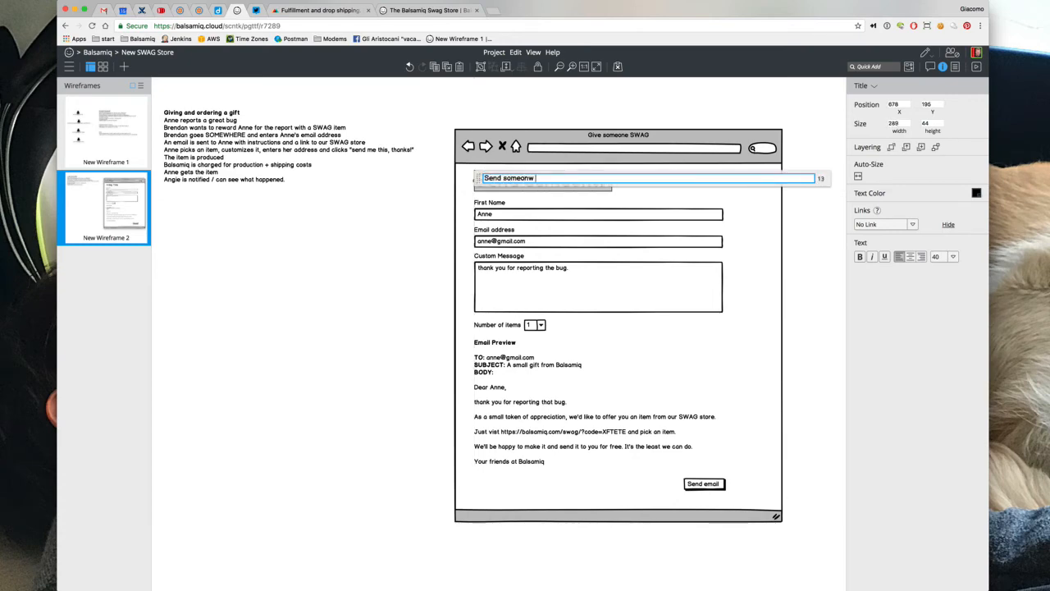
{"action": "type", "text": "some SWA"}
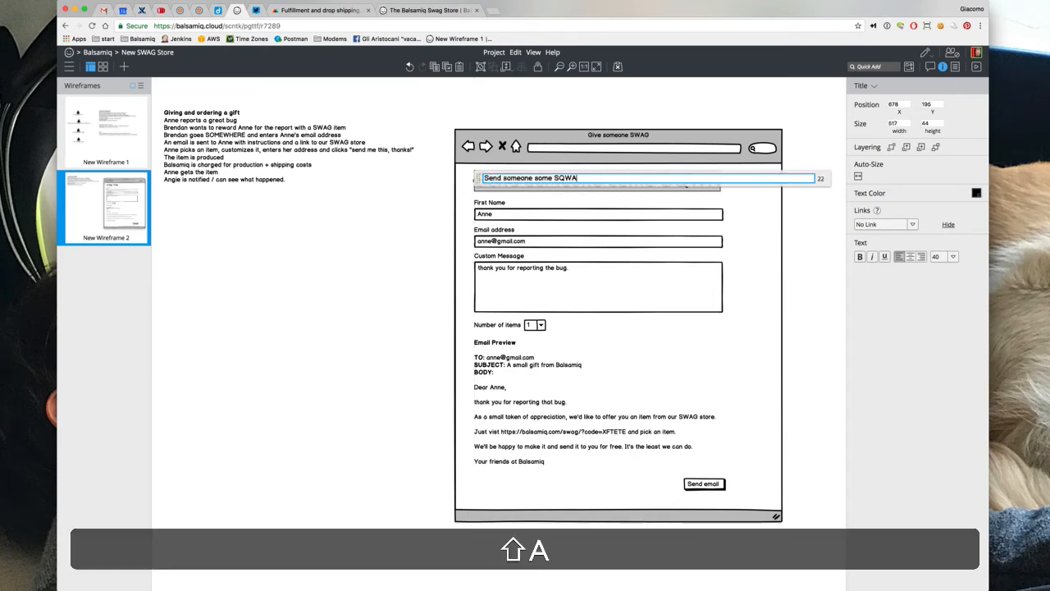
{"action": "type", "text": "G"}
{"action": "left_click", "coordinate": [505, 106]}
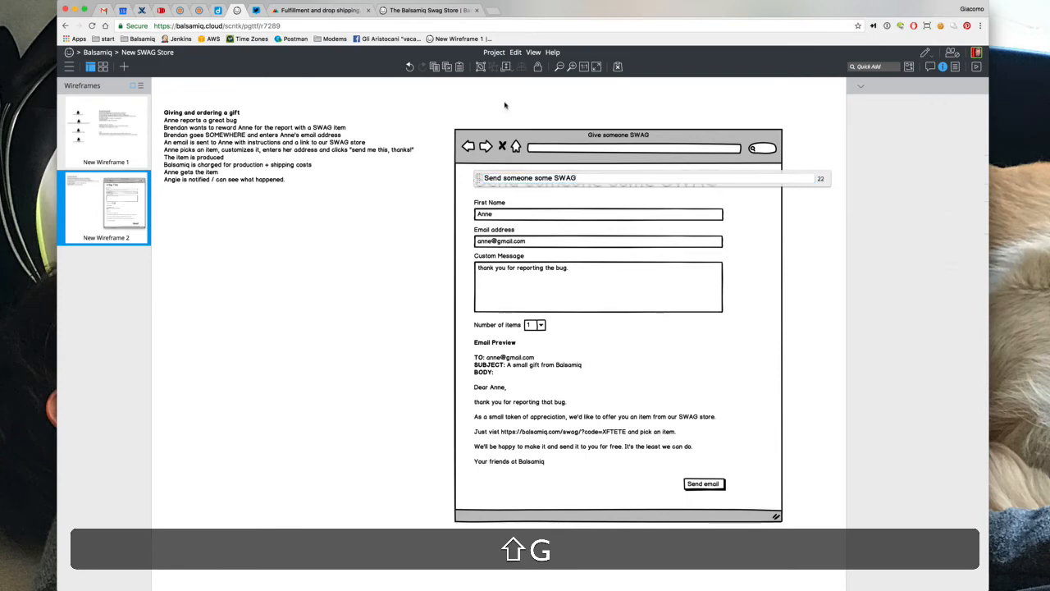
{"action": "double_click", "coordinate": [563, 160]}
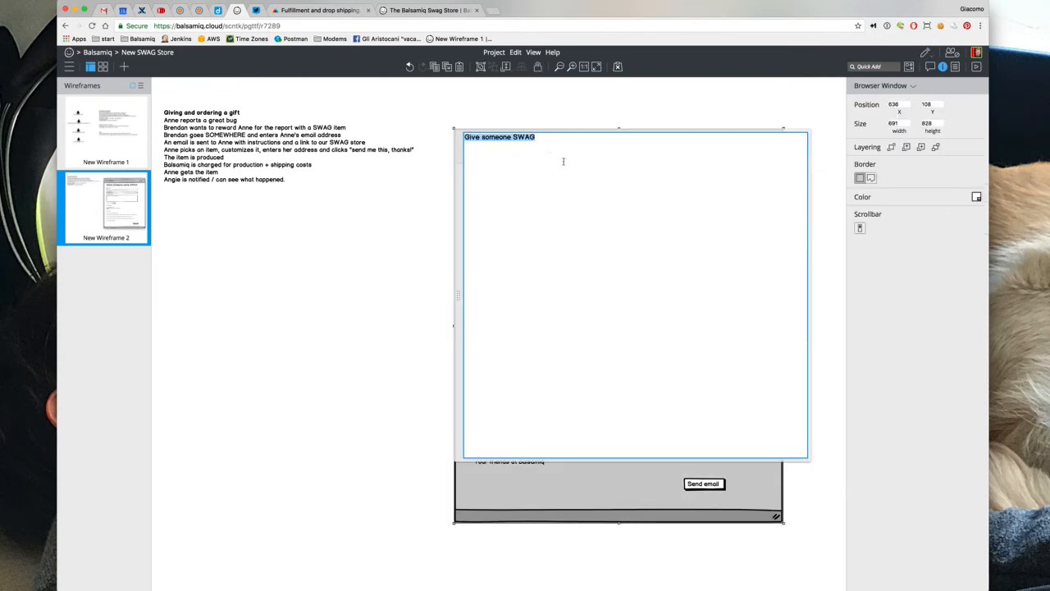
{"action": "left_click", "coordinate": [549, 148]}
{"action": "key", "text": "Return"}
{"action": "type", "text": "https:// internal balsamiq pag"}
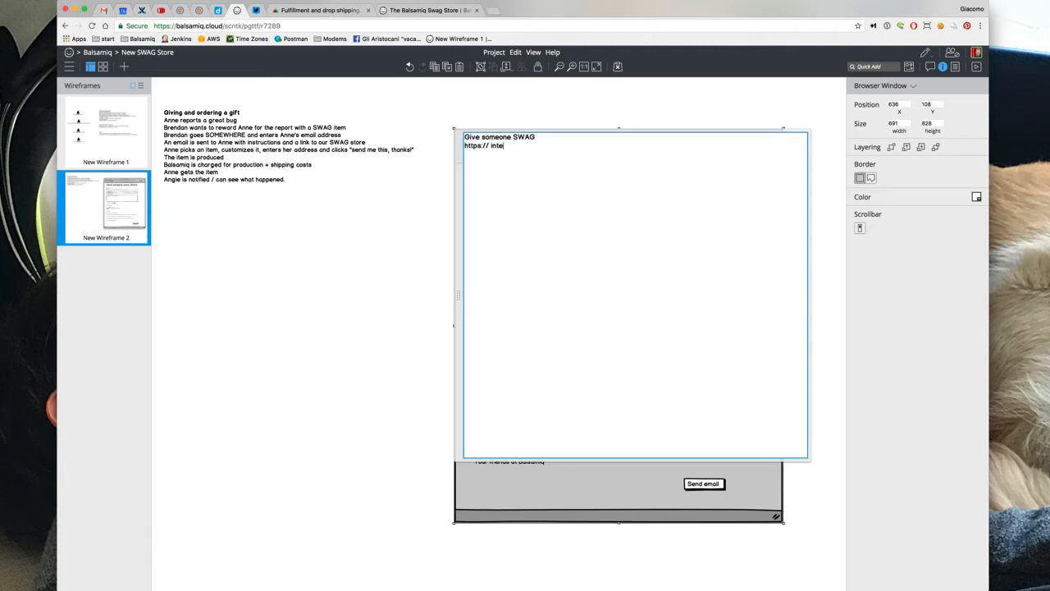
{"action": "type", "text": "e"}
{"action": "left_click", "coordinate": [547, 110]}
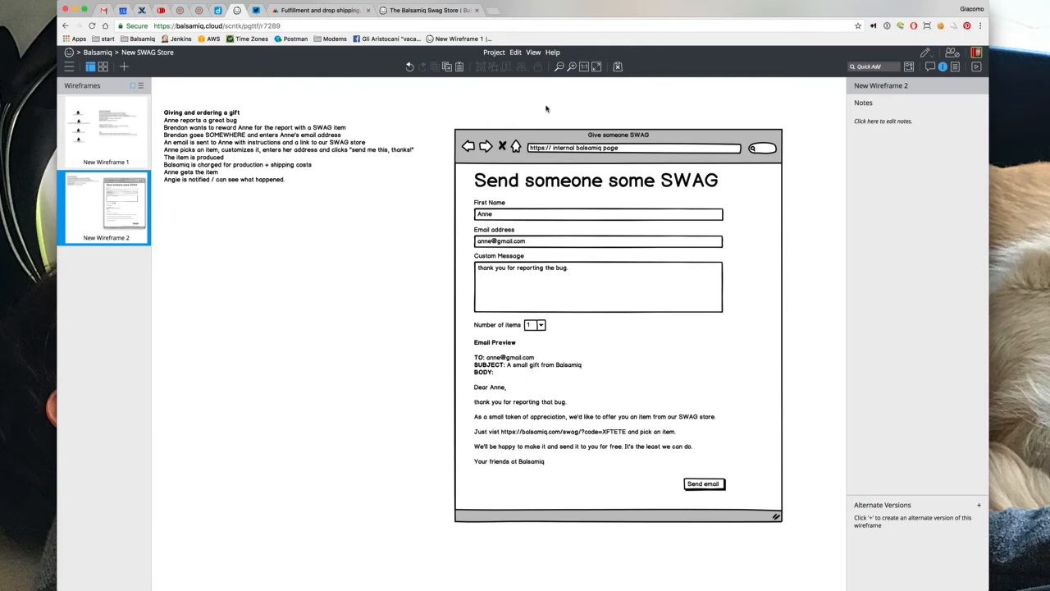
Shrink the browser window from its bottom-right corner to fit the form
{"action": "left_click", "coordinate": [784, 504]}
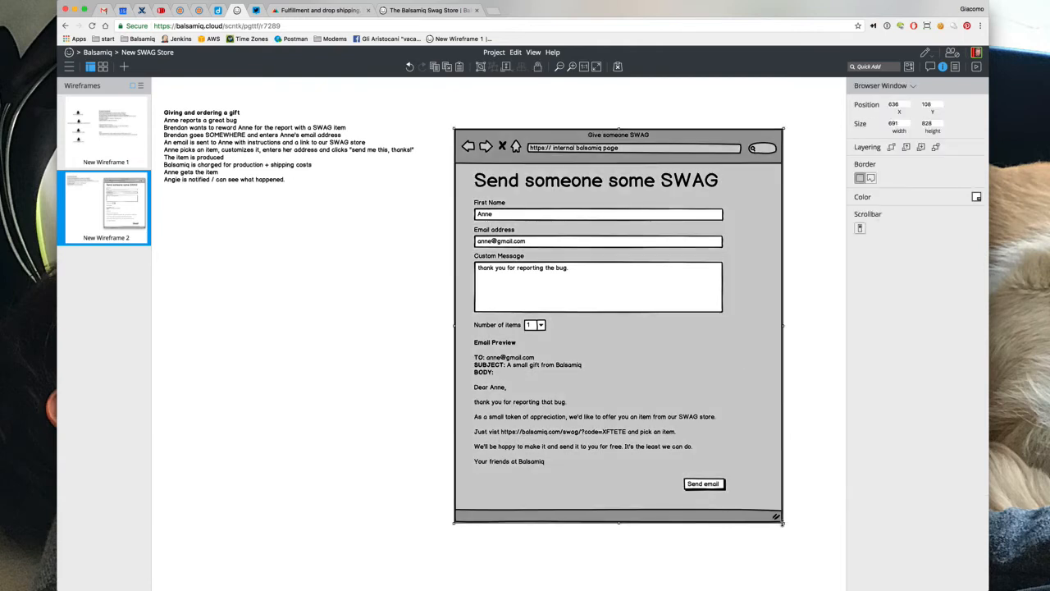
{"action": "left_click_drag", "start_coordinate": [771, 513], "coordinate": [732, 506]}
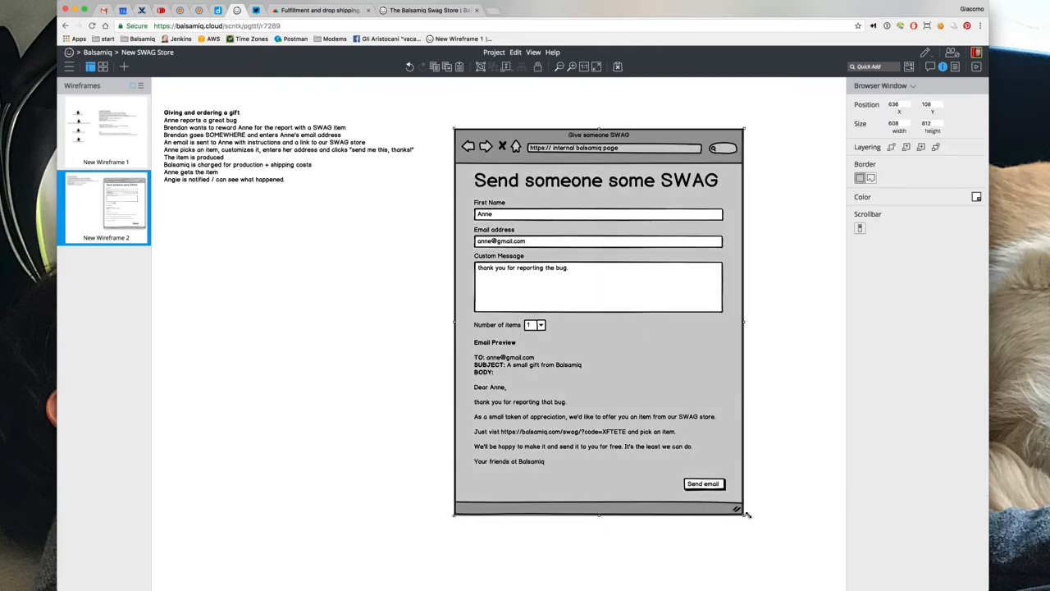
{"action": "left_click", "coordinate": [795, 456]}
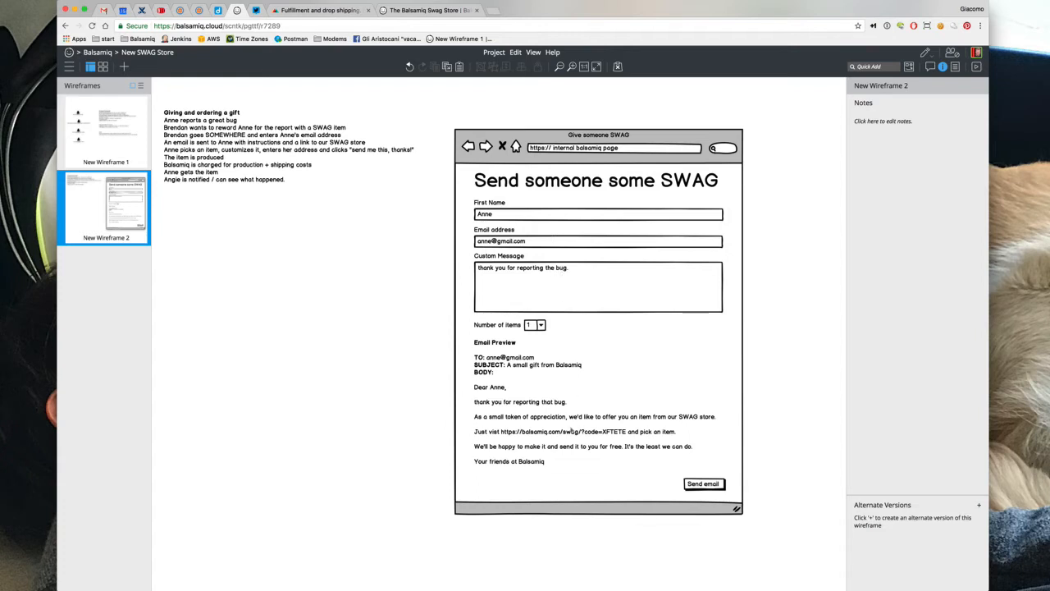
Wrap the swag store URL in the email preview in [ ] brackets so it shows as a link
{"action": "double_click", "coordinate": [570, 431]}
{"action": "left_click", "coordinate": [530, 432]}
{"action": "left_click", "coordinate": [516, 449]}
{"action": "type", "text": "["}
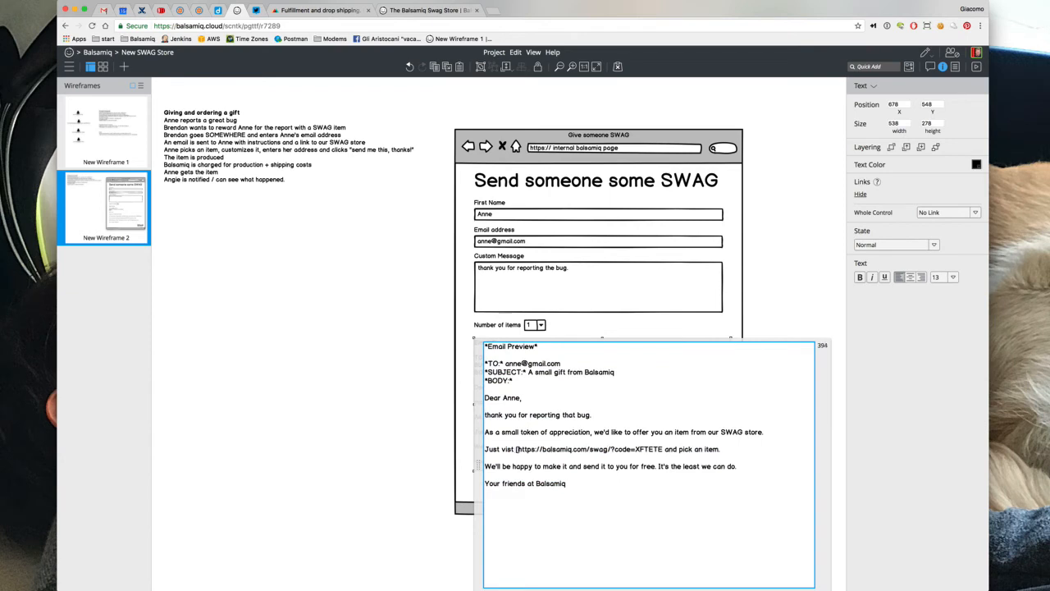
{"action": "type", "text": "]"}
{"action": "left_click", "coordinate": [786, 320]}
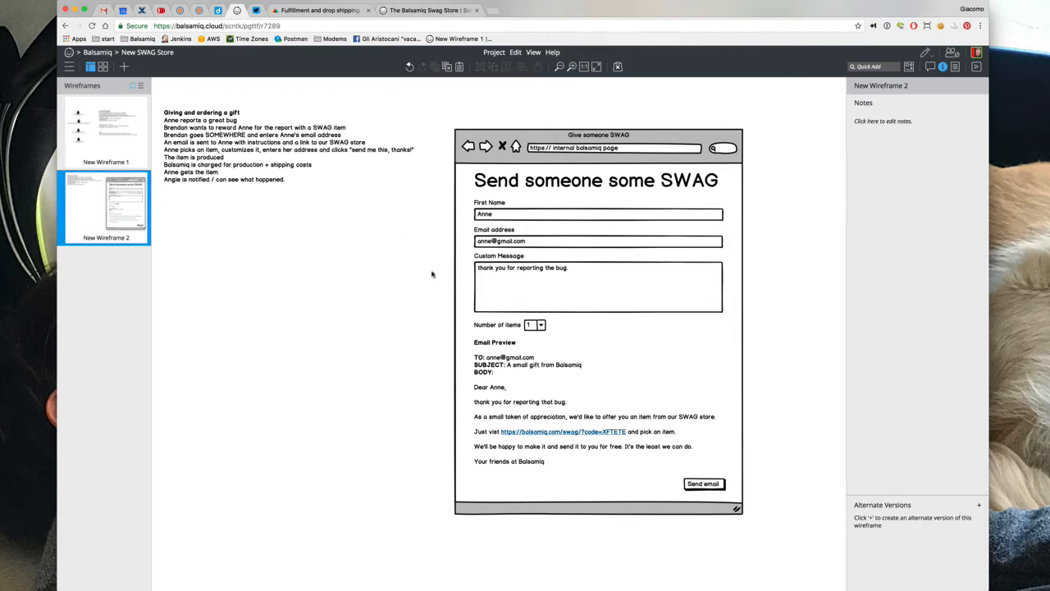
Move the whole form wireframe left and the 'Giving and ordering a gift' note to its right
{"action": "left_click_drag", "start_coordinate": [446, 117], "coordinate": [771, 552]}
{"action": "left_click_drag", "start_coordinate": [636, 303], "coordinate": [407, 294]}
{"action": "left_click", "coordinate": [218, 128]}
{"action": "left_click_drag", "start_coordinate": [218, 128], "coordinate": [597, 113]}
Duplicate the browser window mockup and place the copy beside the original
{"action": "left_click", "coordinate": [458, 138]}
{"action": "key", "text": "super+d"}
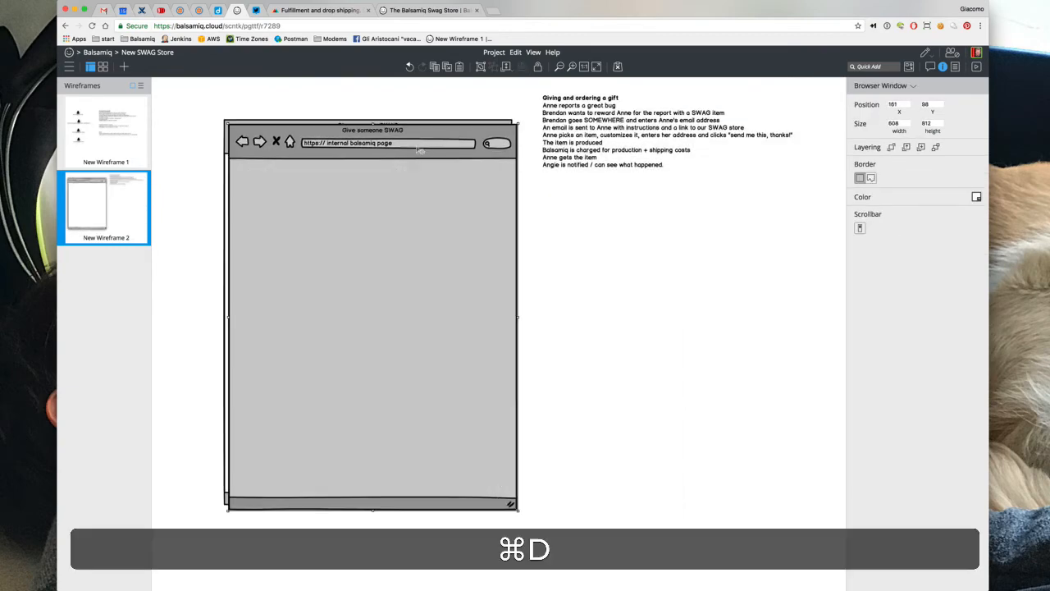
{"action": "left_click_drag", "start_coordinate": [413, 145], "coordinate": [725, 145]}
{"action": "key", "text": "/"}
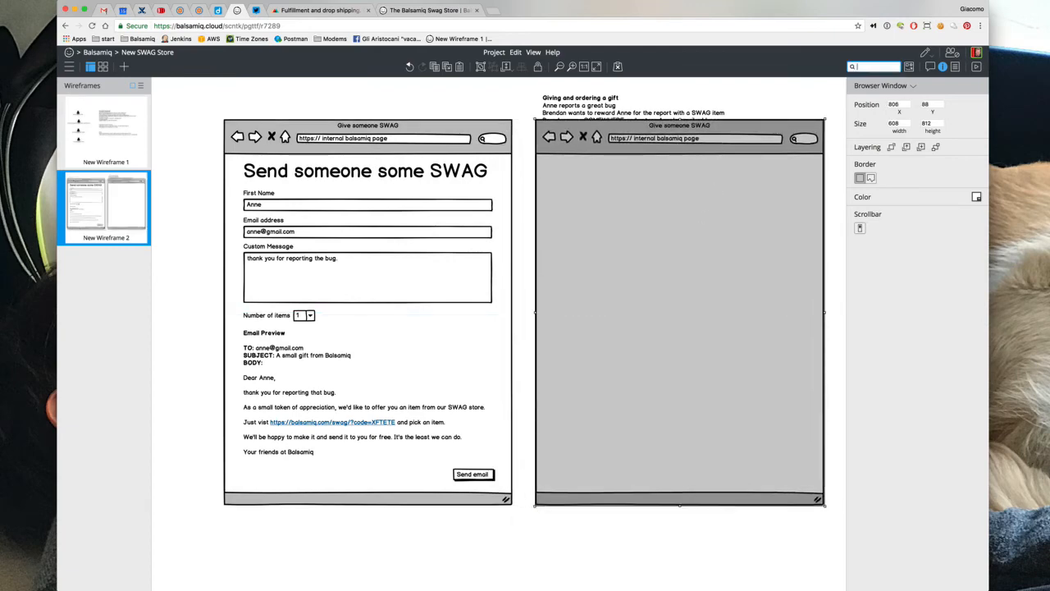
{"action": "left_click", "coordinate": [304, 107]}
Copy the form title into the right window, rename it 'SWAG Records', and move the story text top-left
{"action": "left_click", "coordinate": [307, 154]}
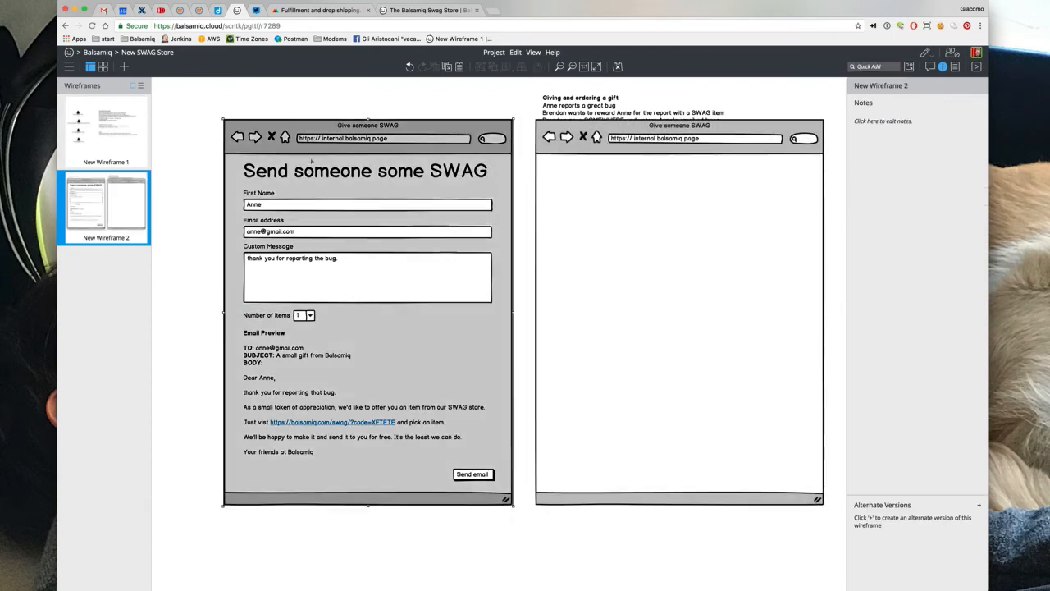
{"action": "left_click", "coordinate": [307, 172]}
{"action": "key", "text": "super+d"}
{"action": "left_click_drag", "start_coordinate": [301, 177], "coordinate": [599, 171]}
{"action": "double_click", "coordinate": [599, 171]}
{"action": "type", "text": "SWA"}
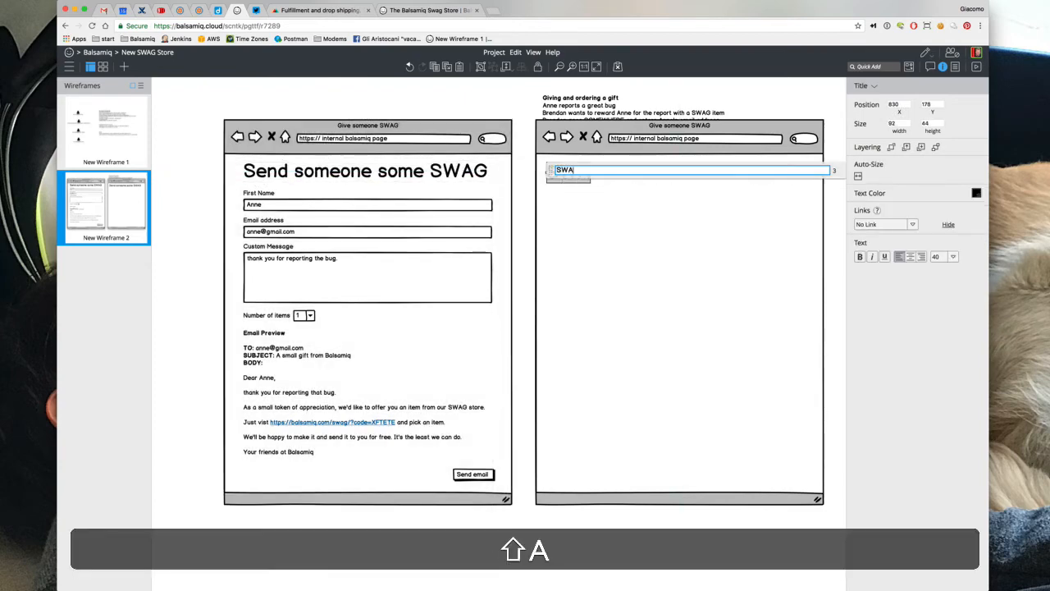
{"action": "type", "text": "G Records"}
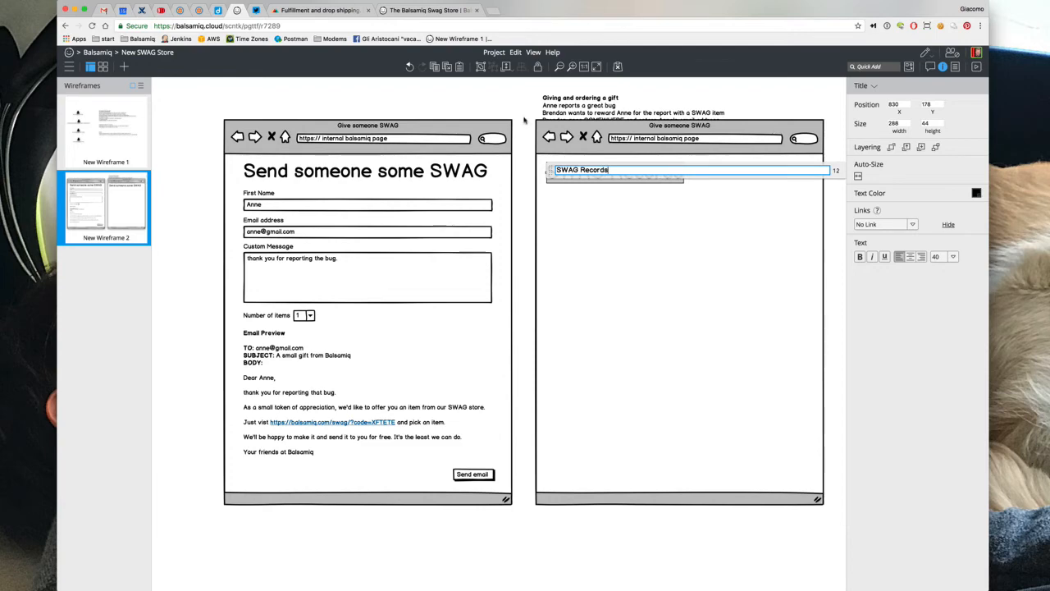
{"action": "left_click", "coordinate": [525, 98]}
{"action": "left_click_drag", "start_coordinate": [565, 100], "coordinate": [221, 94]}
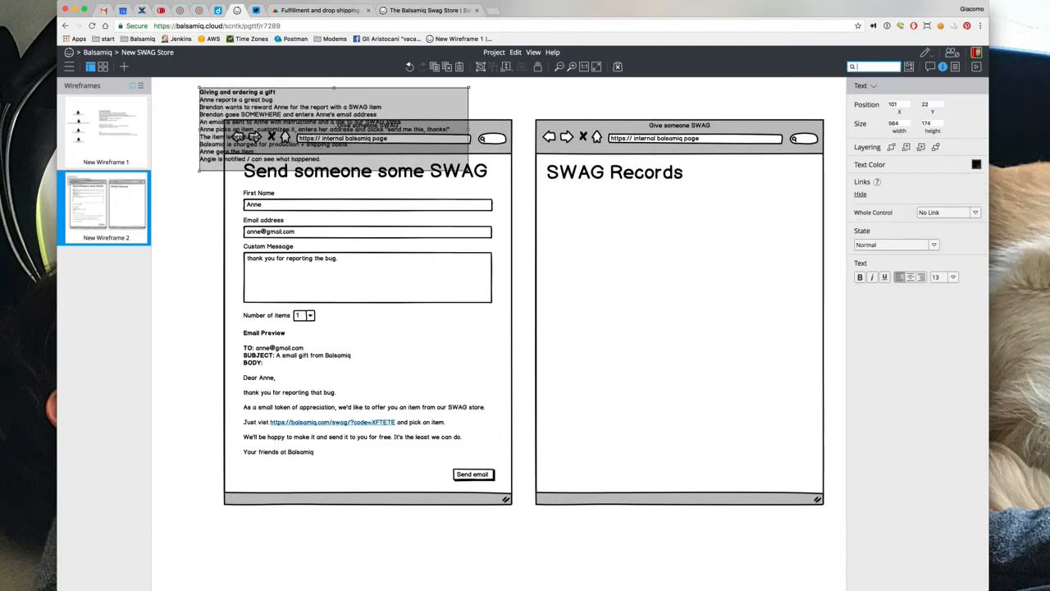
Insert a Data Grid via Quick Add 'tabl' and place it in the SWAG Records window
{"action": "key", "text": "super+slash"}
{"action": "type", "text": "tabl"}
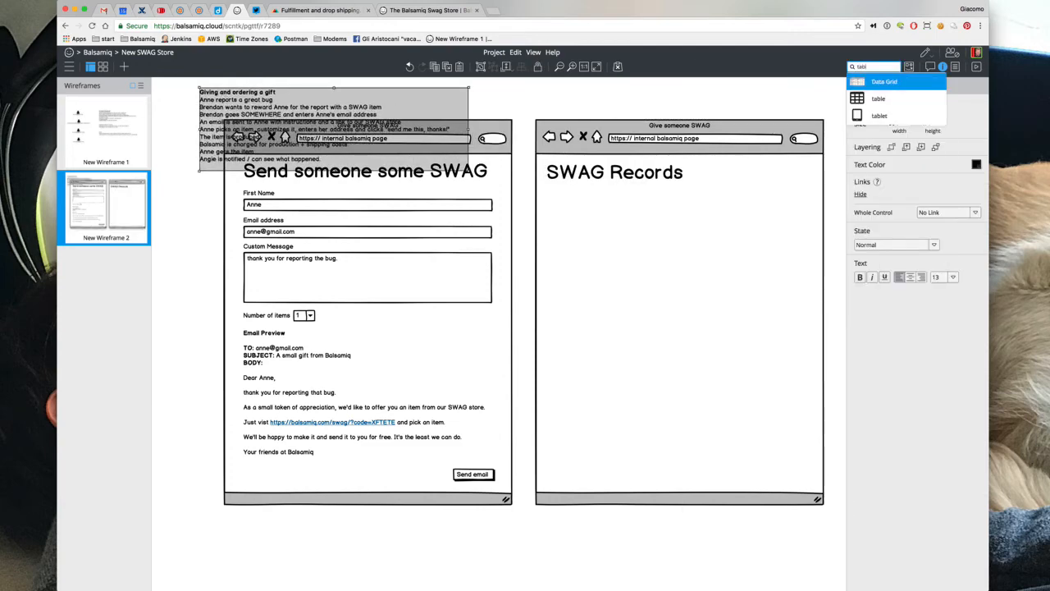
{"action": "key", "text": "Return"}
{"action": "left_click_drag", "start_coordinate": [300, 179], "coordinate": [673, 272]}
Set grid headers: Email Send Date, Code, Items, First Name, email, message, Item Order Date, Shipment Info
{"action": "double_click", "coordinate": [674, 271]}
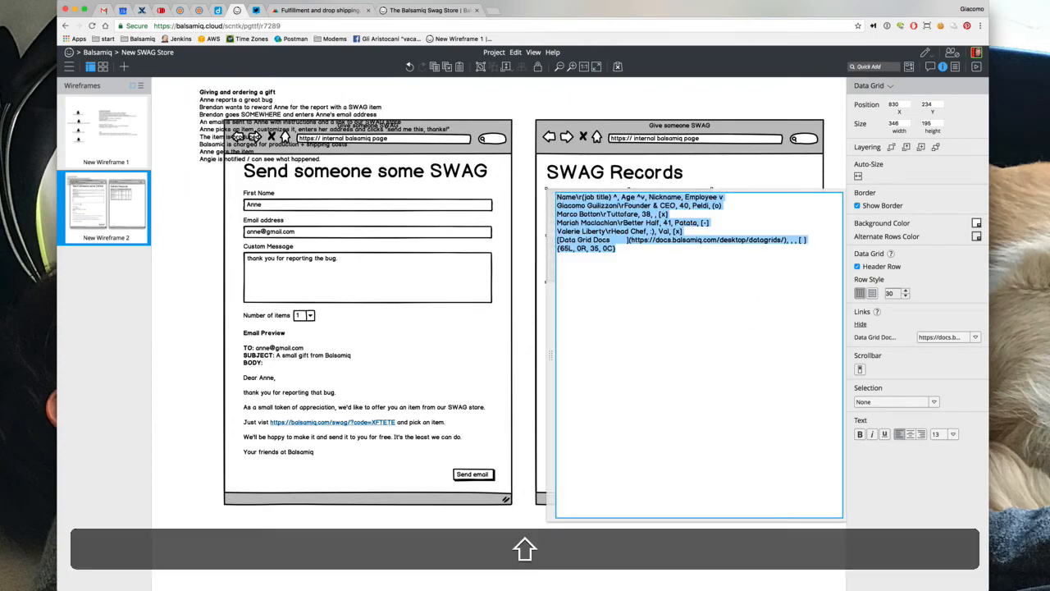
{"action": "type", "text": "Email Send Date,"}
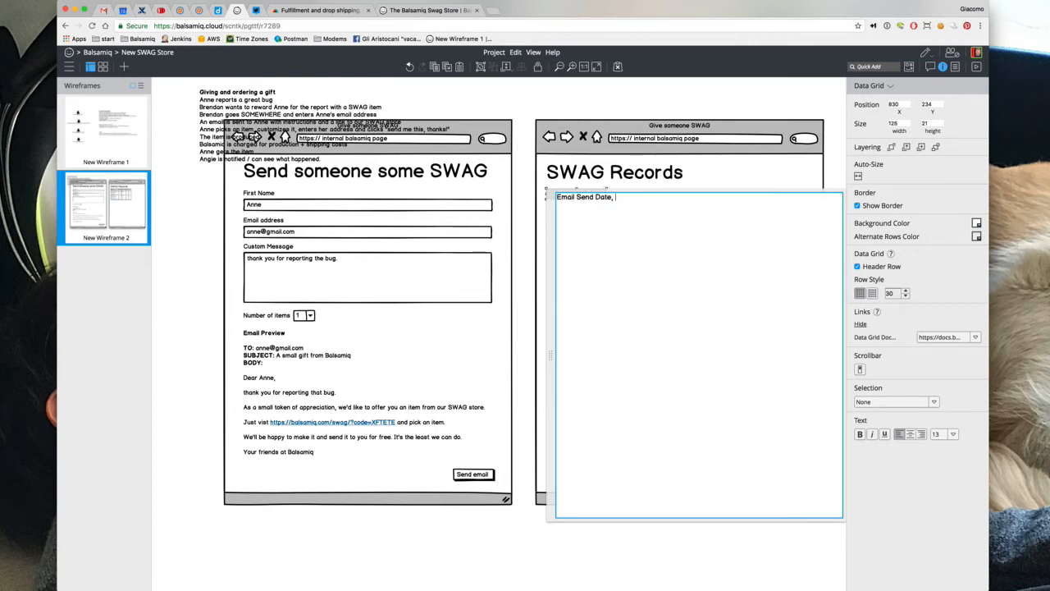
{"action": "type", "text": " Code,"}
{"action": "type", "text": "Items,"}
{"action": "key", "text": "shift"}
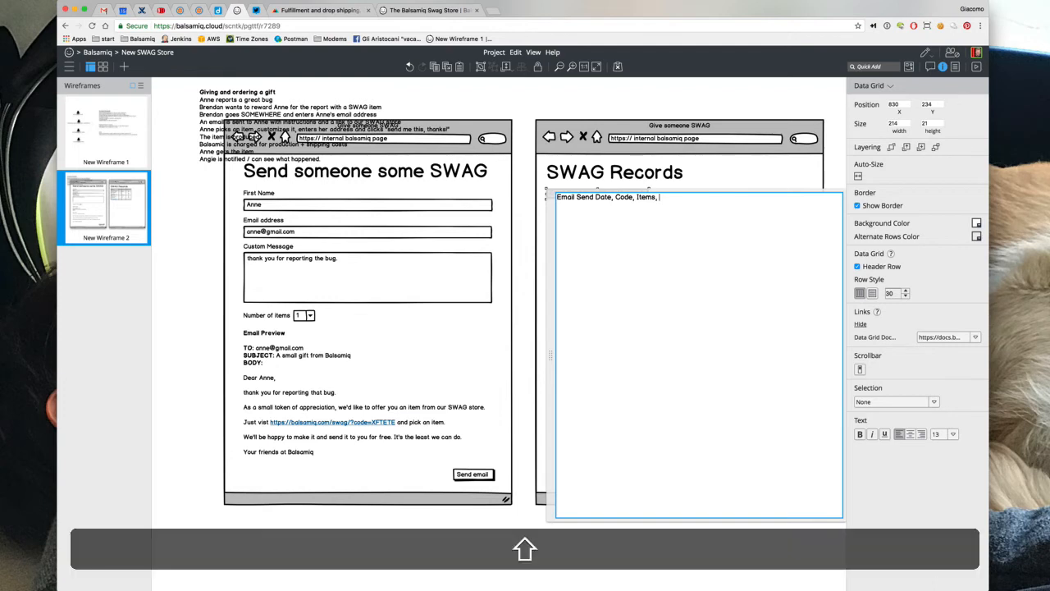
{"action": "type", "text": "First Name, email"}
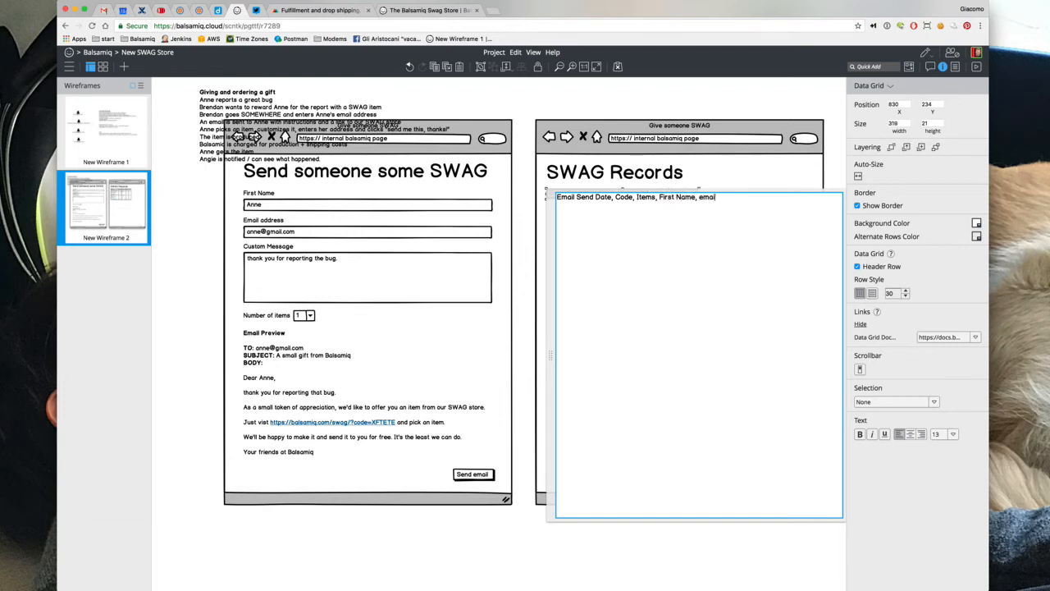
{"action": "type", "text": ", message"}
{"action": "type", "text": ", "}
{"action": "type", "text": "O"}
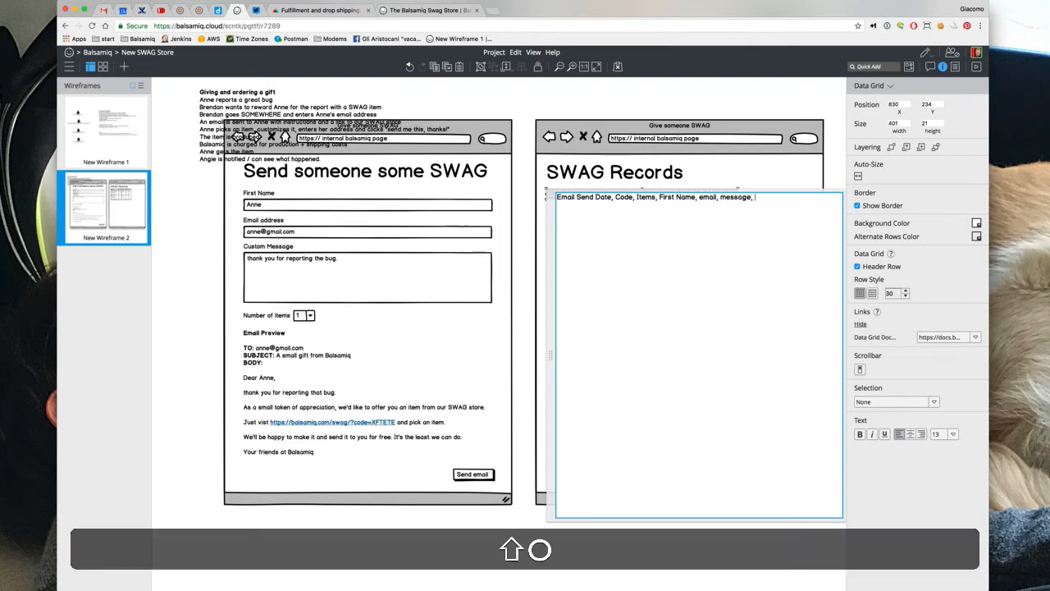
{"action": "key", "text": "shift+BackSpace"}
{"action": "type", "text": "Item Order Date"}
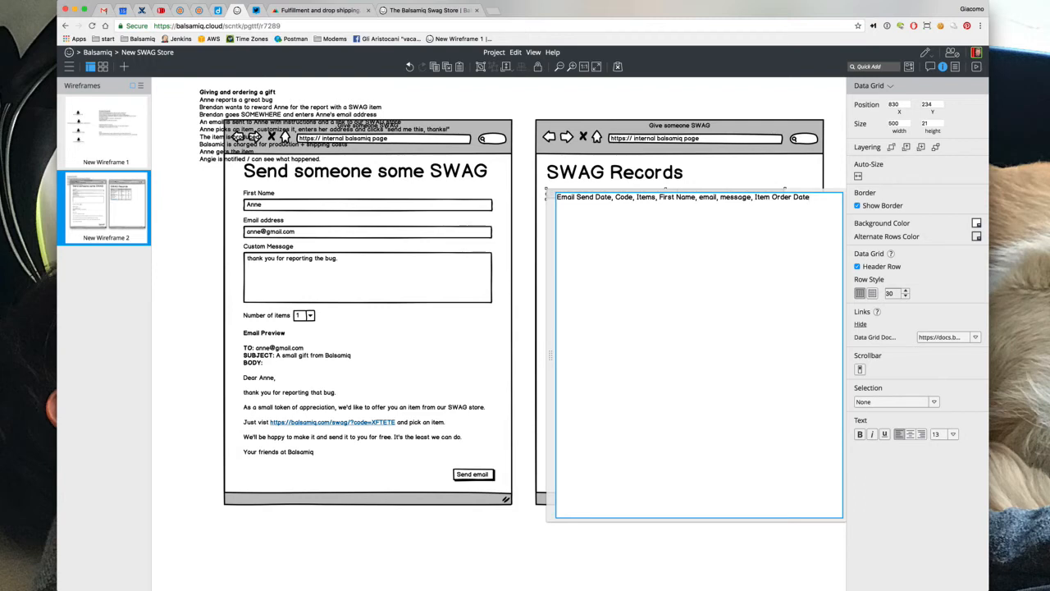
{"action": "type", "text": ", "}
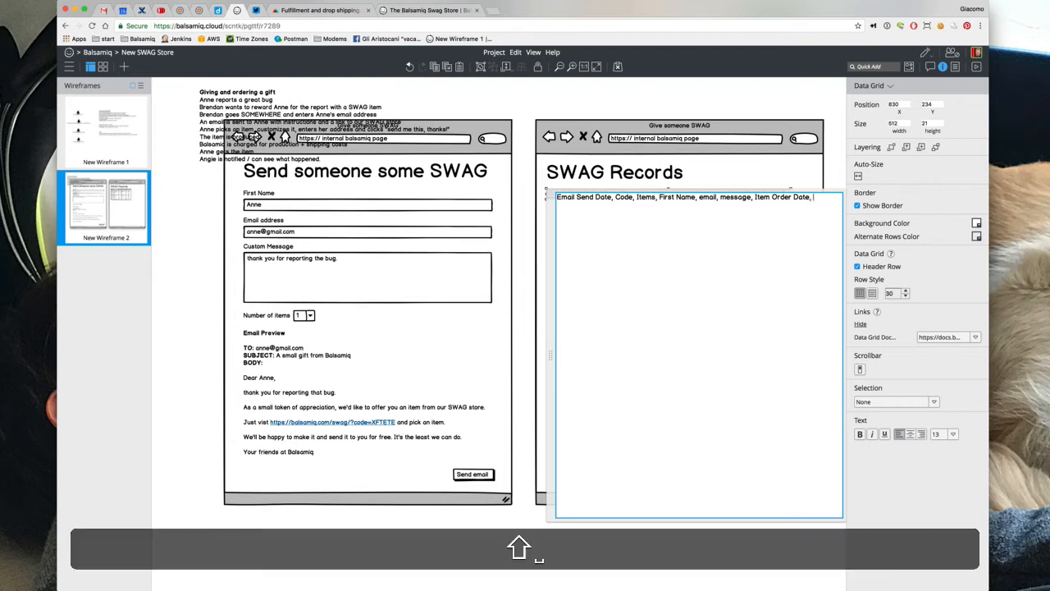
{"action": "type", "text": "Shipment Inf"}
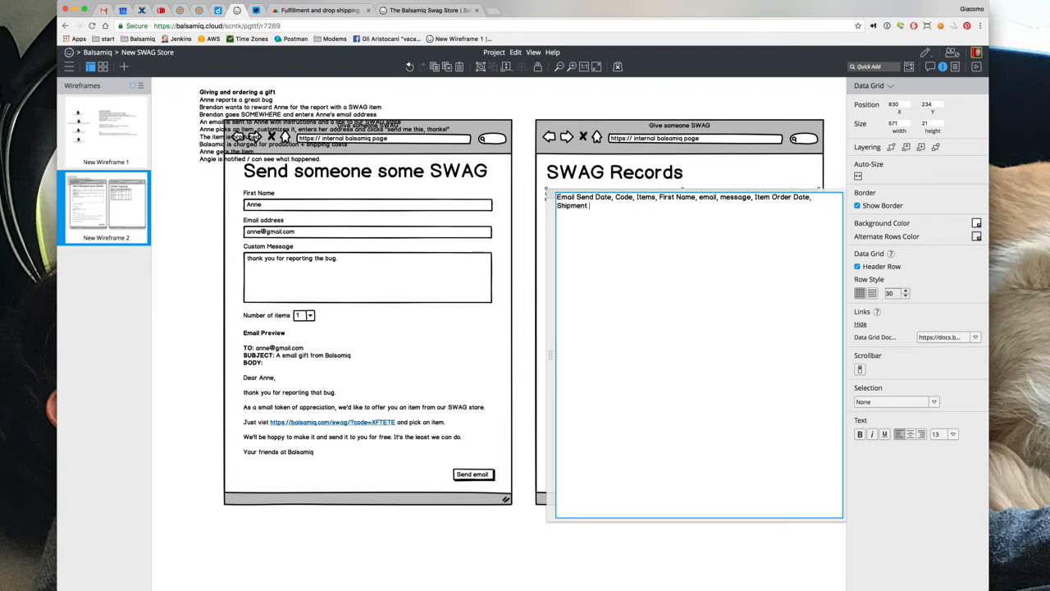
{"action": "type", "text": "o"}
{"action": "left_click", "coordinate": [585, 107]}
{"action": "left_click", "coordinate": [621, 195]}
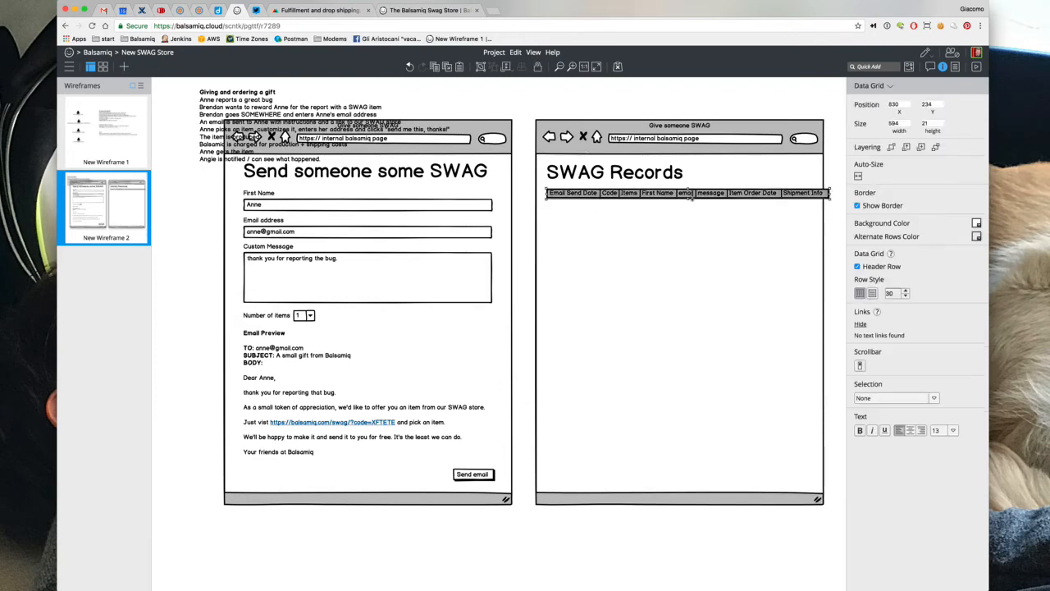
Make the grid taller and enter row 15 Jul 2017, XFTETE, 1, recipient details, thank-you message, NOT YET ORDERED twice
{"action": "left_click_drag", "start_coordinate": [692, 200], "coordinate": [697, 326]}
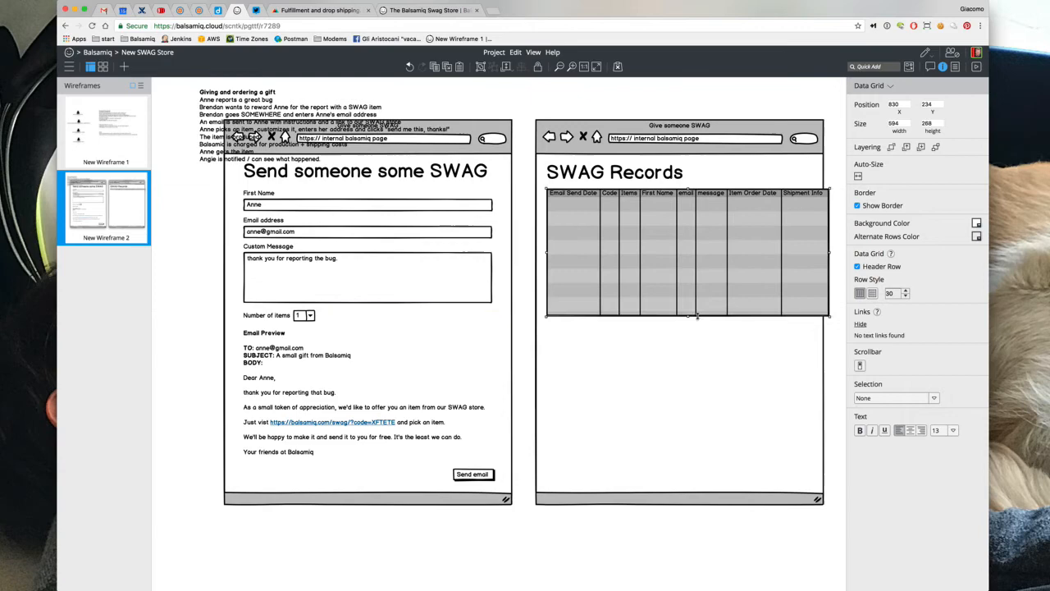
{"action": "double_click", "coordinate": [628, 261]}
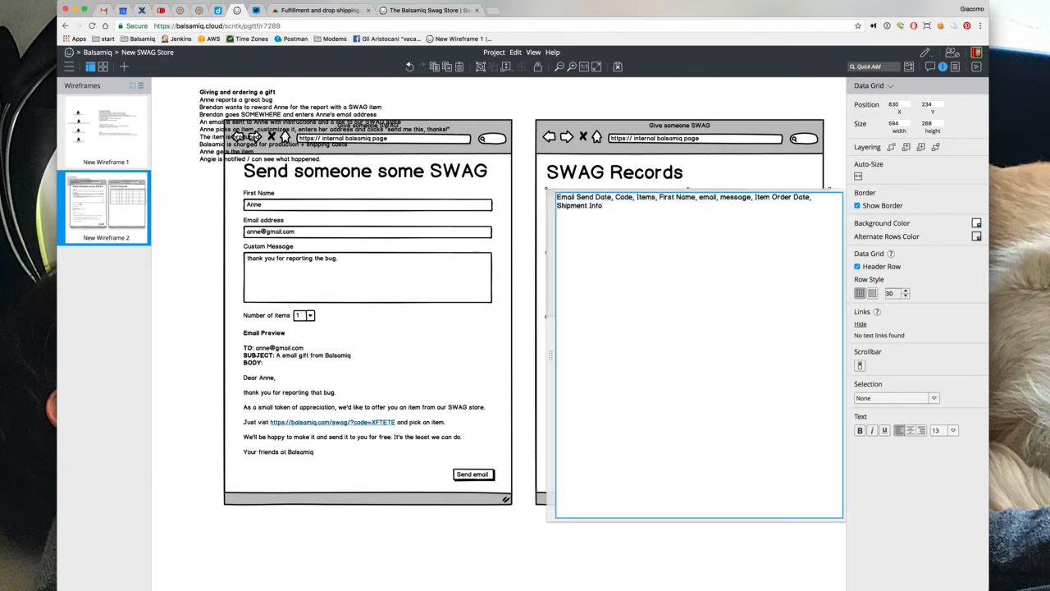
{"action": "type", "text": "15 Jul 2017, XFT"}
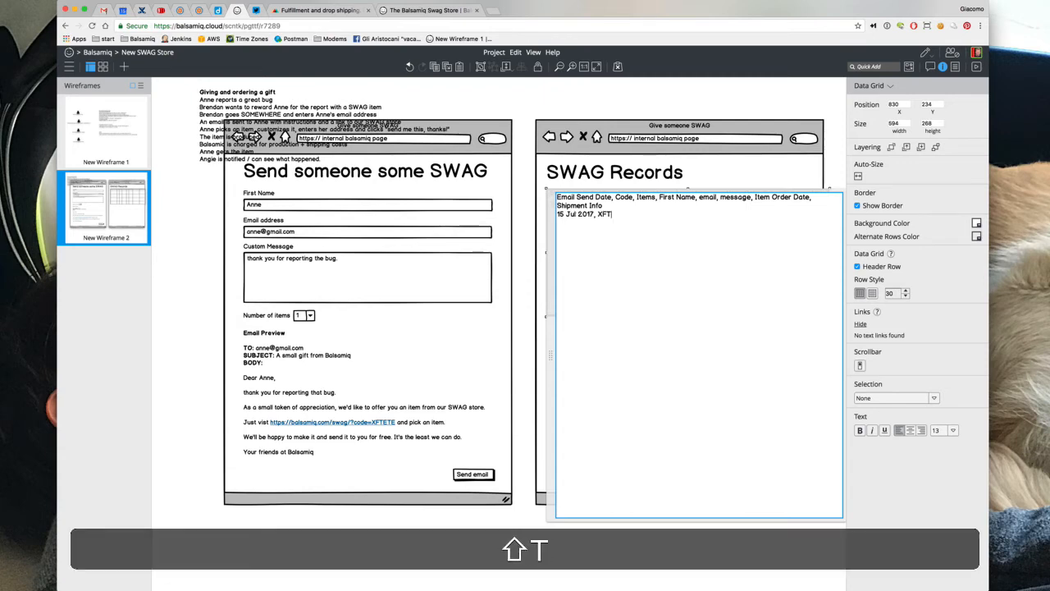
{"action": "type", "text": "ETE, 1"}
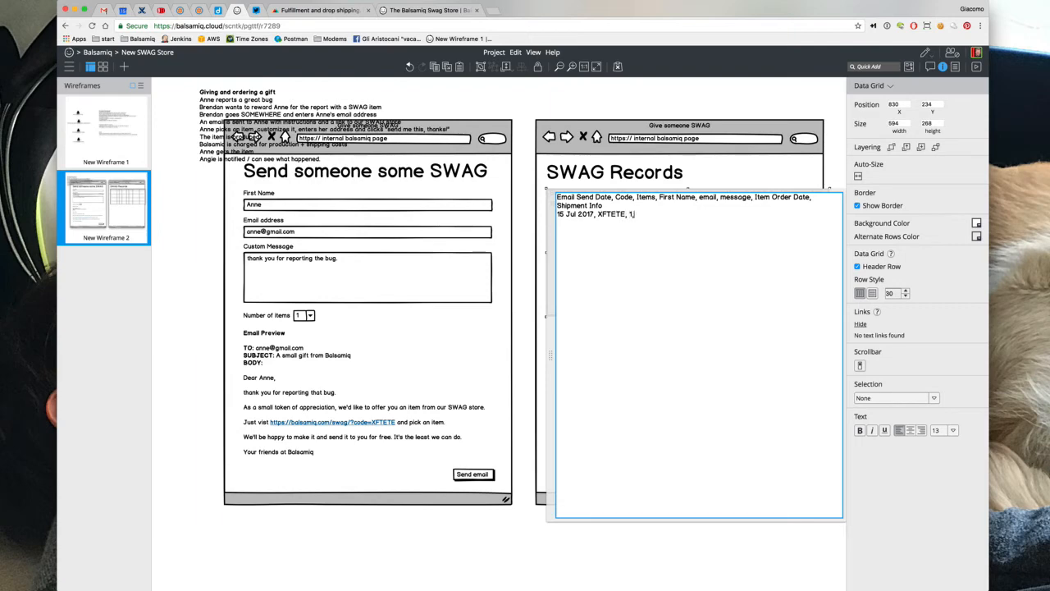
{"action": "type", "text": ","}
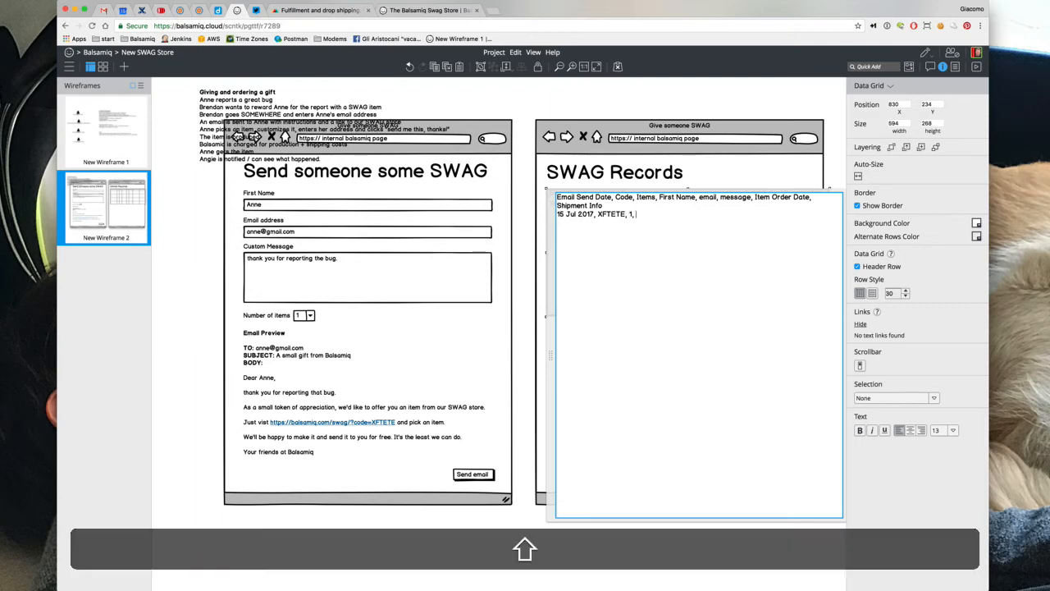
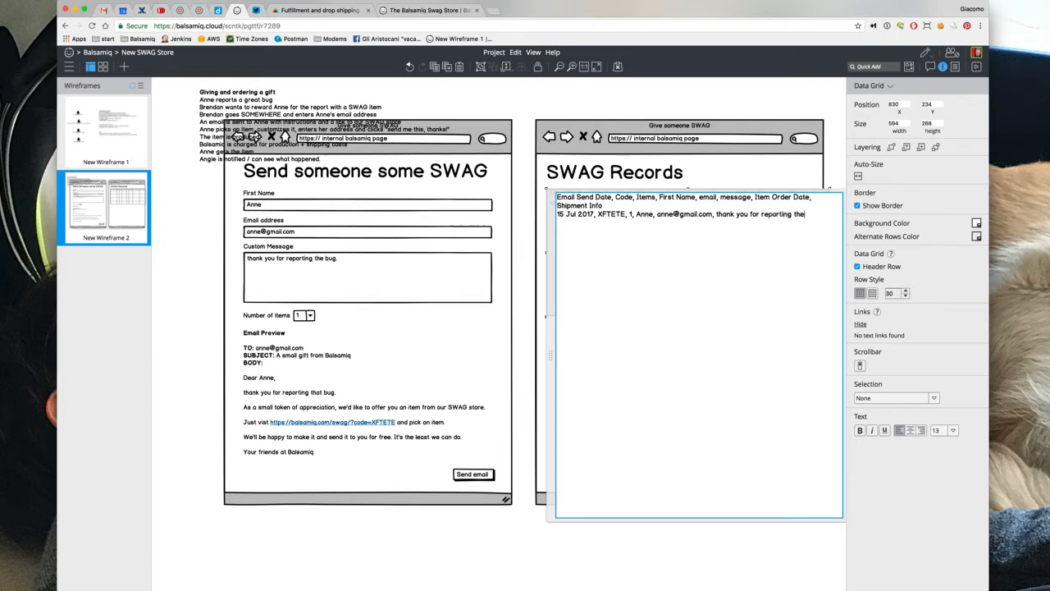
{"action": "type", "text": " bug, NOT"}
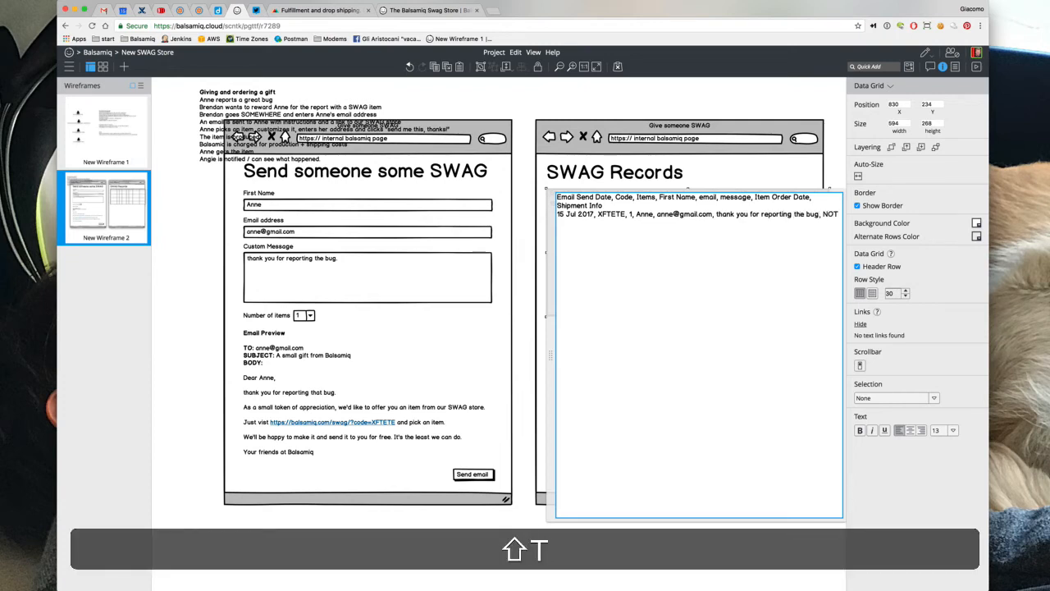
{"action": "type", "text": " YET ORDERED,"}
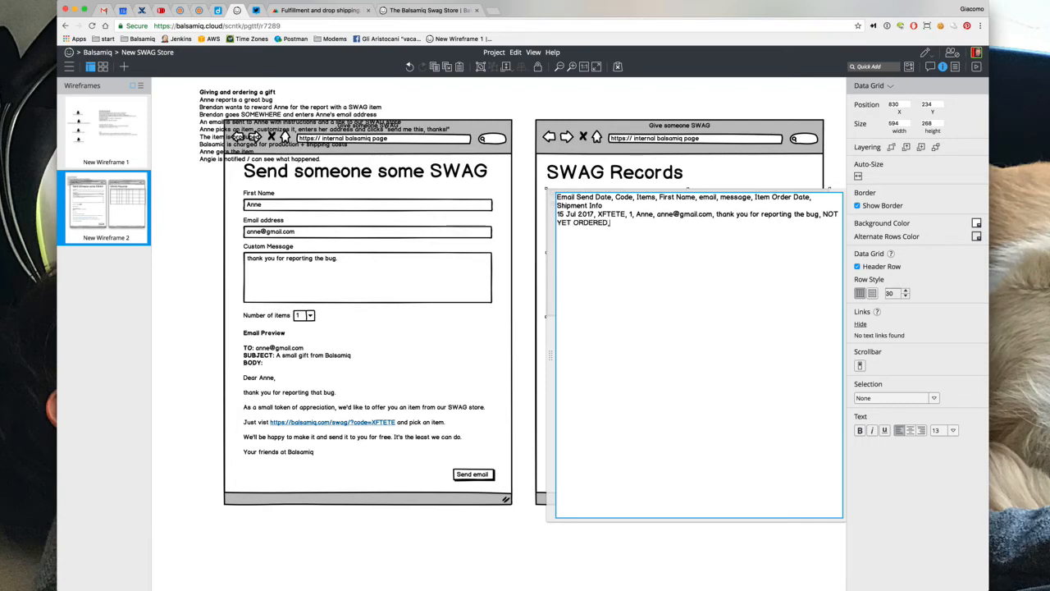
{"action": "type", "text": " NOT Y"}
{"action": "key", "text": "BackSpace"}
{"action": "type", "text": "T YET ORD"}
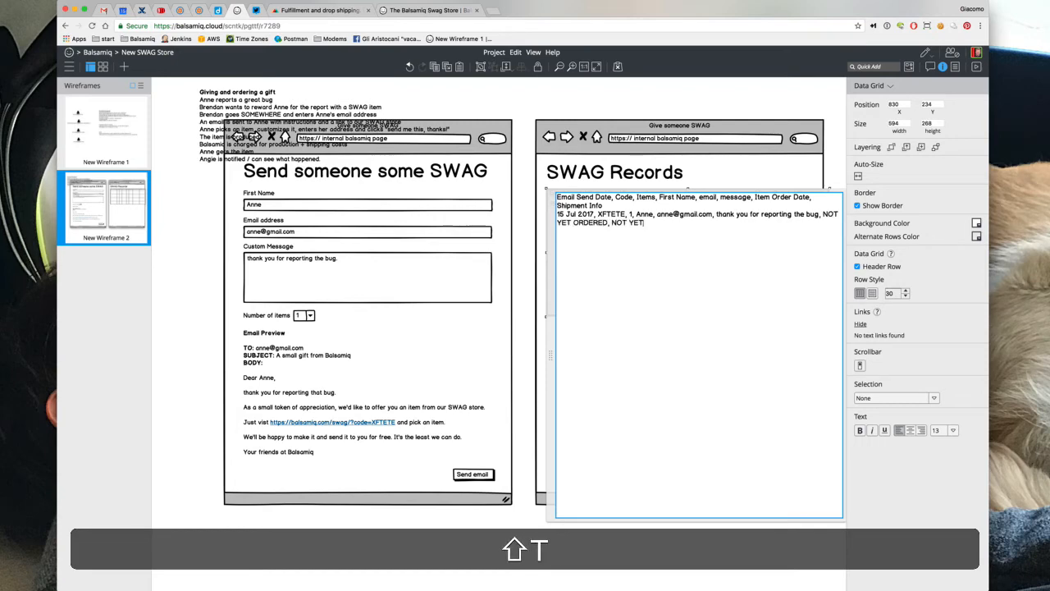
{"action": "type", "text": "ERED"}
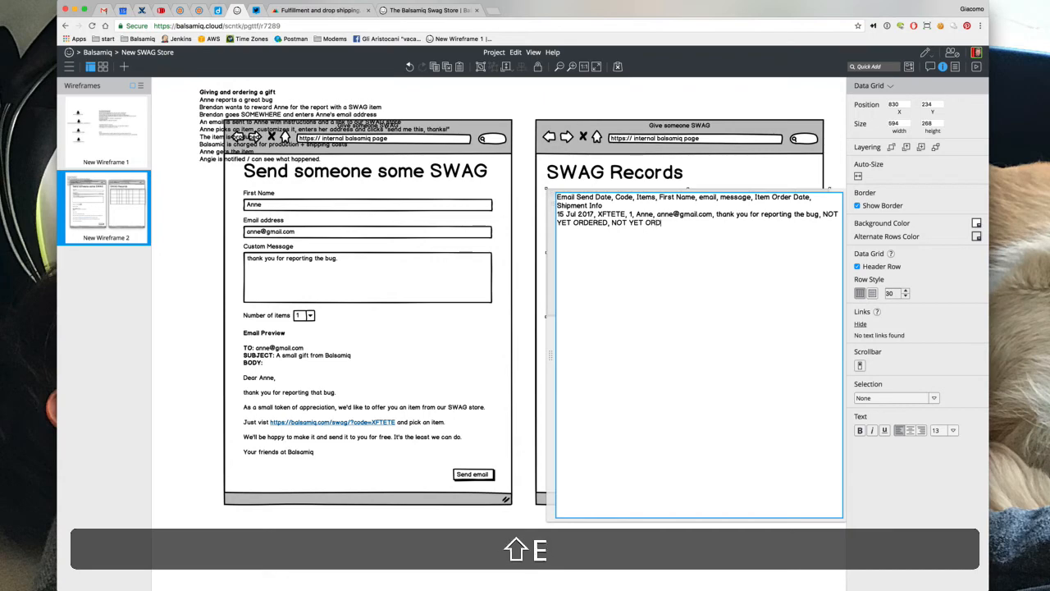
{"action": "left_click", "coordinate": [571, 93]}
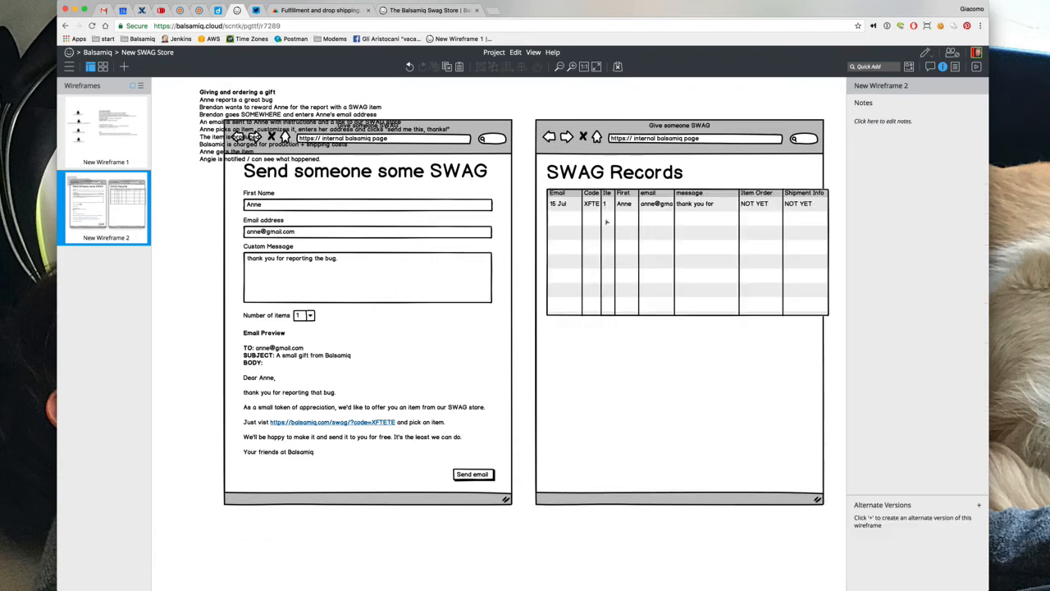
Widen the data grid and its browser window to about 1014 so every column shows in full
{"action": "left_click", "coordinate": [606, 221]}
{"action": "scroll", "coordinate": [606, 221], "scroll_direction": "right", "scroll_amount": 4}
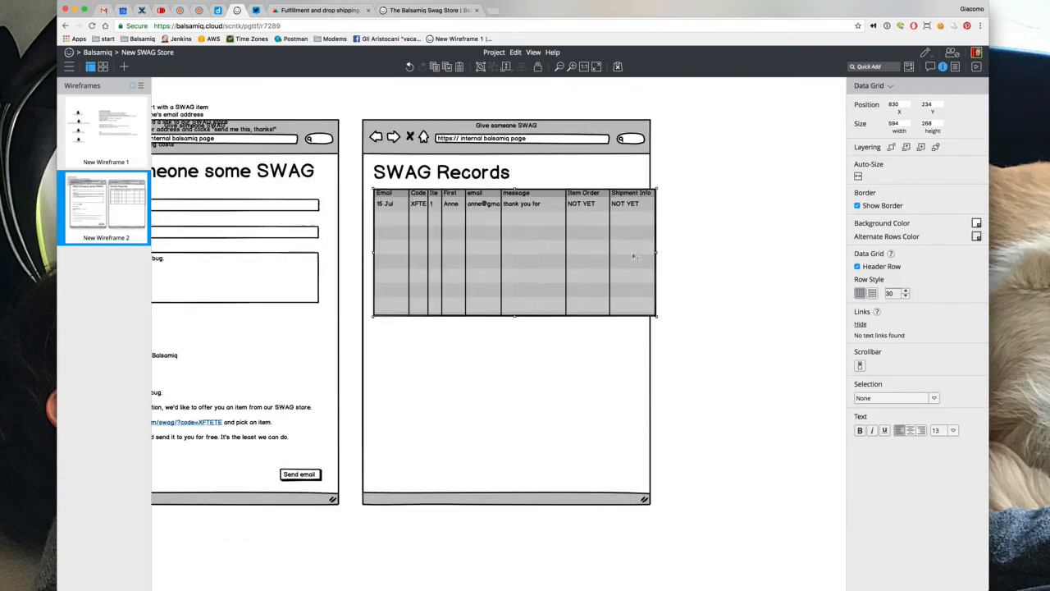
{"action": "left_click_drag", "start_coordinate": [657, 252], "coordinate": [833, 261]}
{"action": "left_click", "coordinate": [588, 397]}
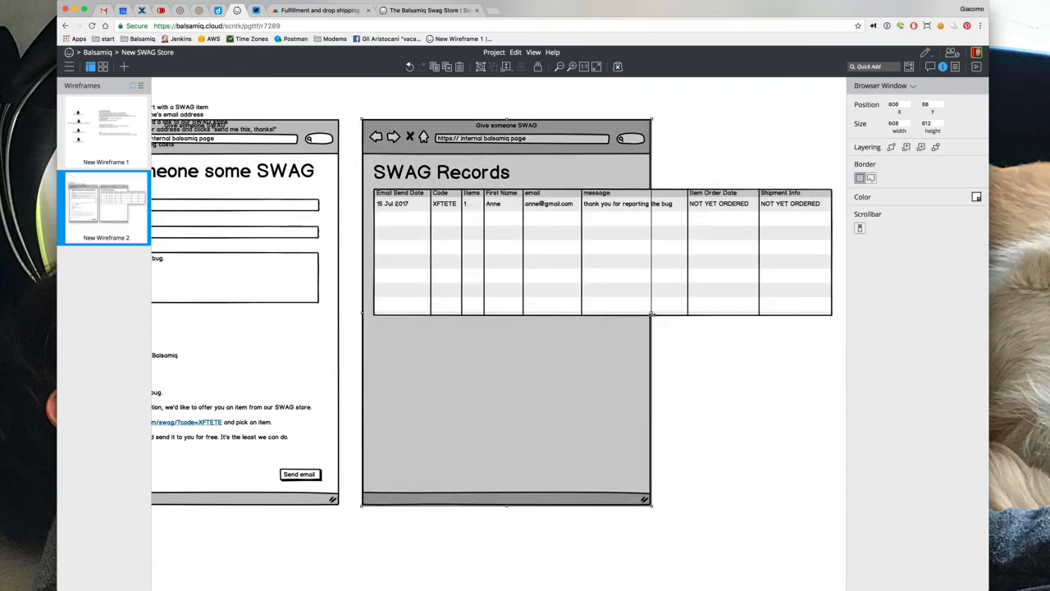
{"action": "left_click_drag", "start_coordinate": [651, 313], "coordinate": [840, 312]}
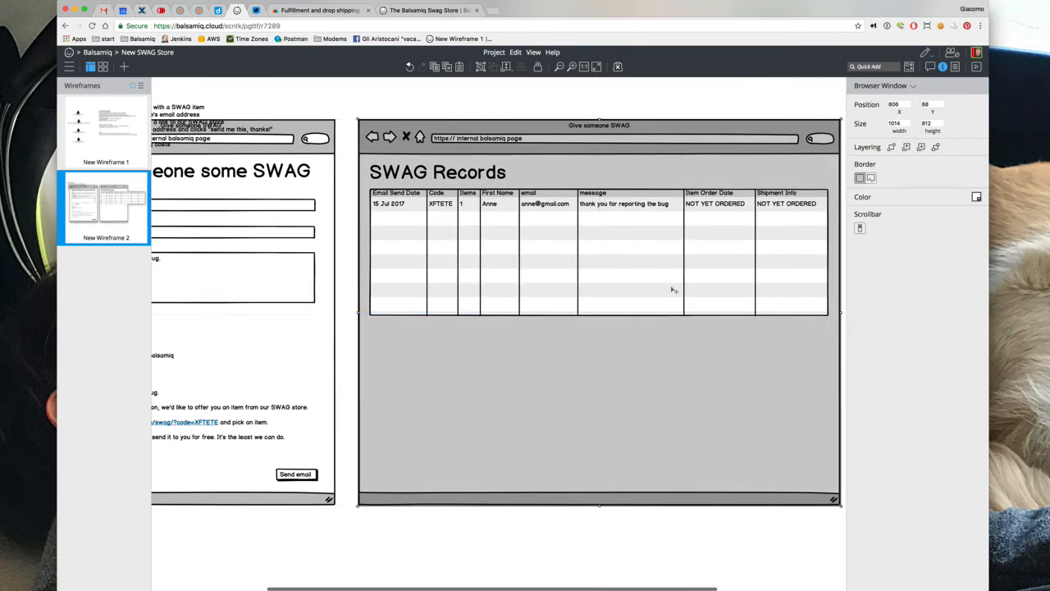
{"action": "double_click", "coordinate": [673, 289]}
Duplicate the first grid record as a second row and change its date to 10 Jul 2017
{"action": "left_click", "coordinate": [556, 229]}
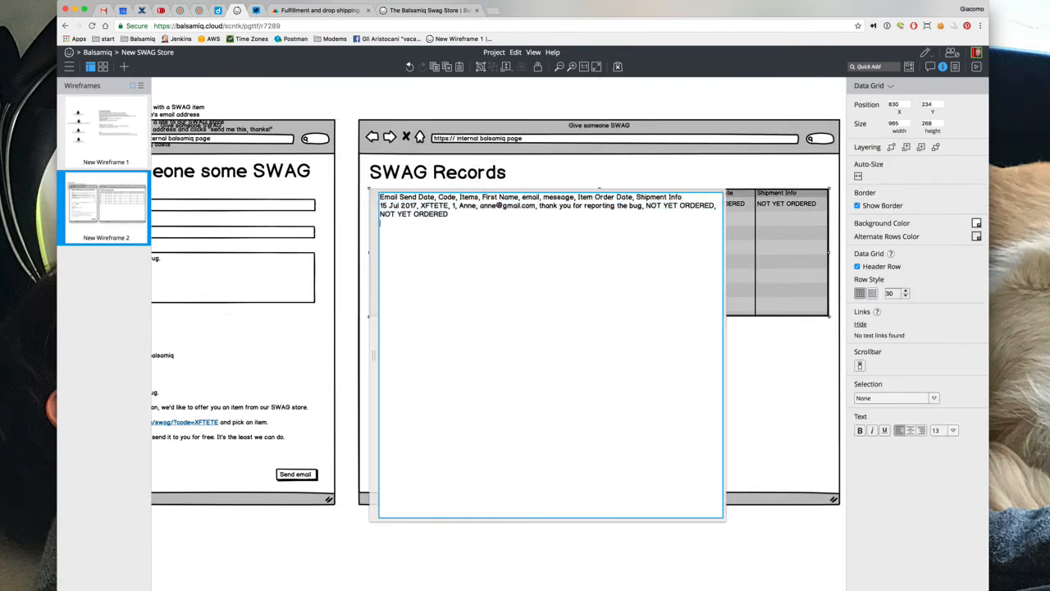
{"action": "key", "text": "shift+Up"}
{"action": "key", "text": "shift+Up"}
{"action": "key", "text": "super+c"}
{"action": "key", "text": "super+Down"}
{"action": "key", "text": "super+v"}
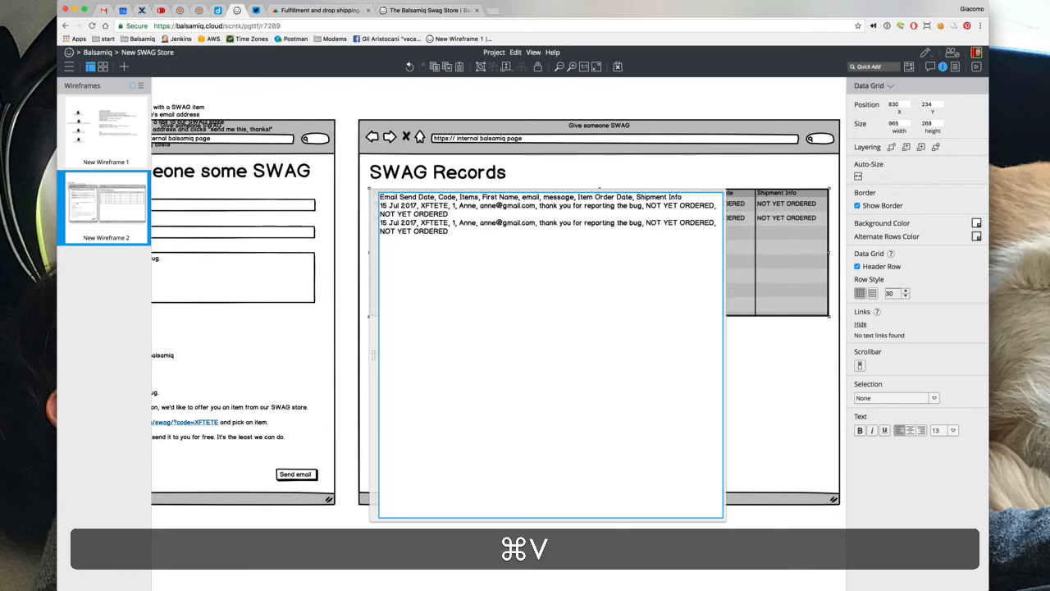
{"action": "left_click", "coordinate": [387, 222]}
{"action": "key", "text": "BackSpace"}
{"action": "type", "text": "0"}
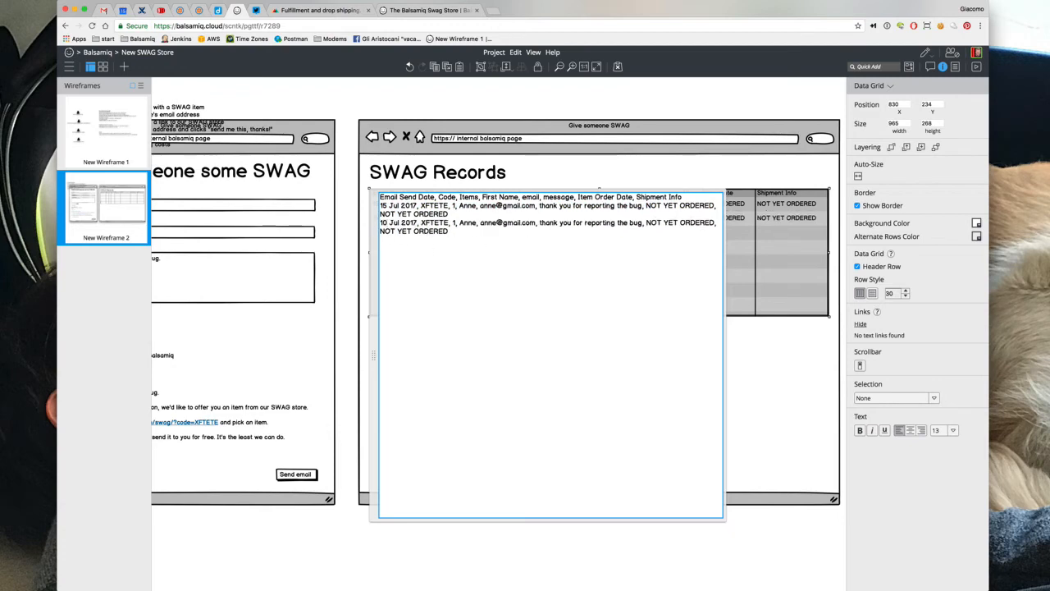
Give the second row code HVRE, a new recipient name and e-mail, and message 'lettung us interview you'
{"action": "left_click_drag", "start_coordinate": [426, 223], "coordinate": [449, 223]}
{"action": "type", "text": "T#"}
{"action": "type", "text": "ES"}
{"action": "key", "text": "BackSpace"}
{"action": "key", "text": "BackSpace"}
{"action": "key", "text": "BackSpace"}
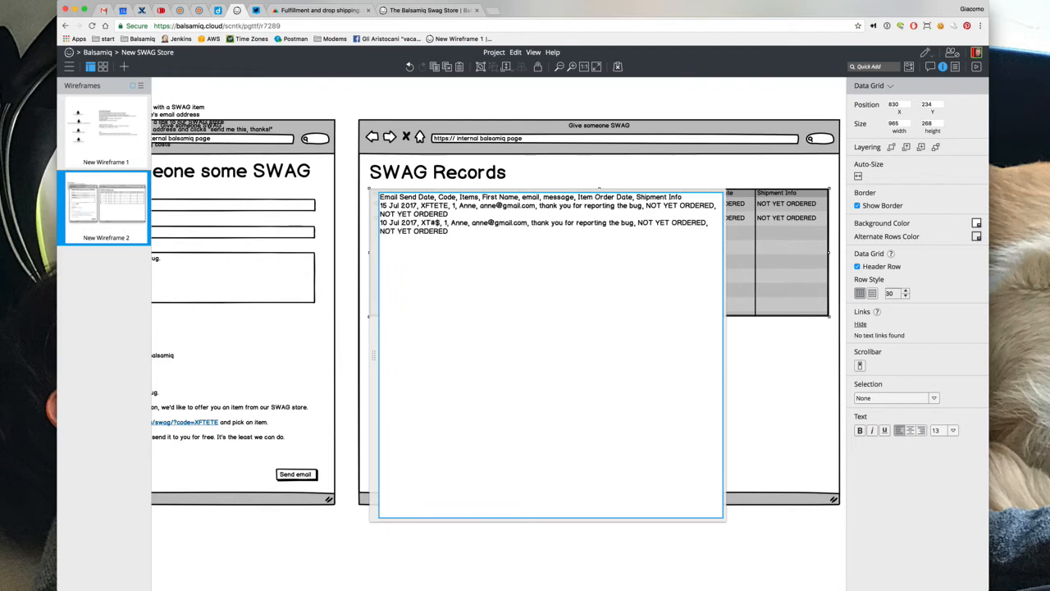
{"action": "type", "text": "HVRE"}
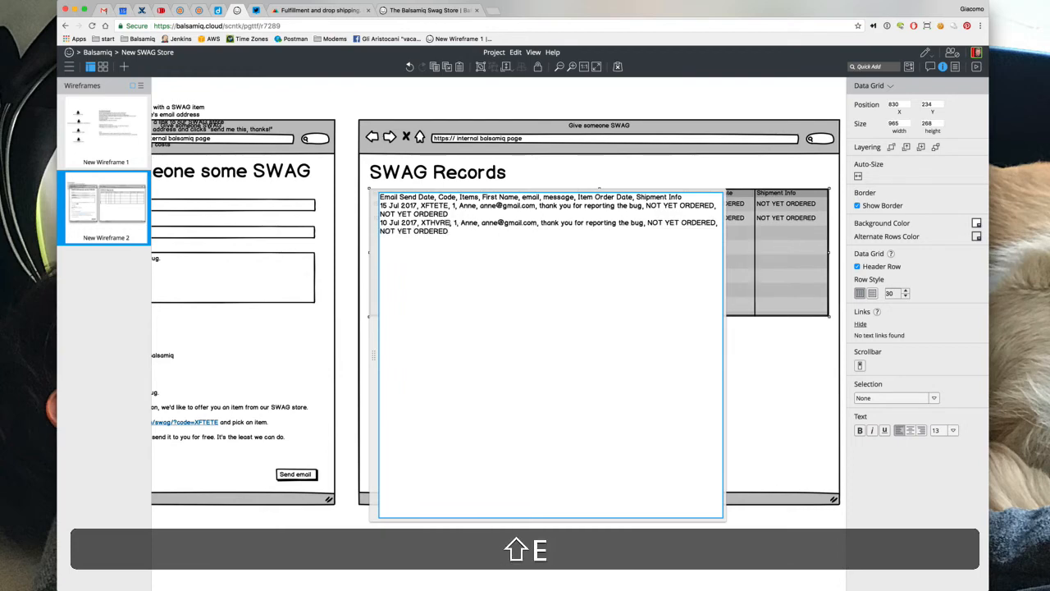
{"action": "double_click", "coordinate": [469, 222]}
{"action": "type", "text": "Joel"}
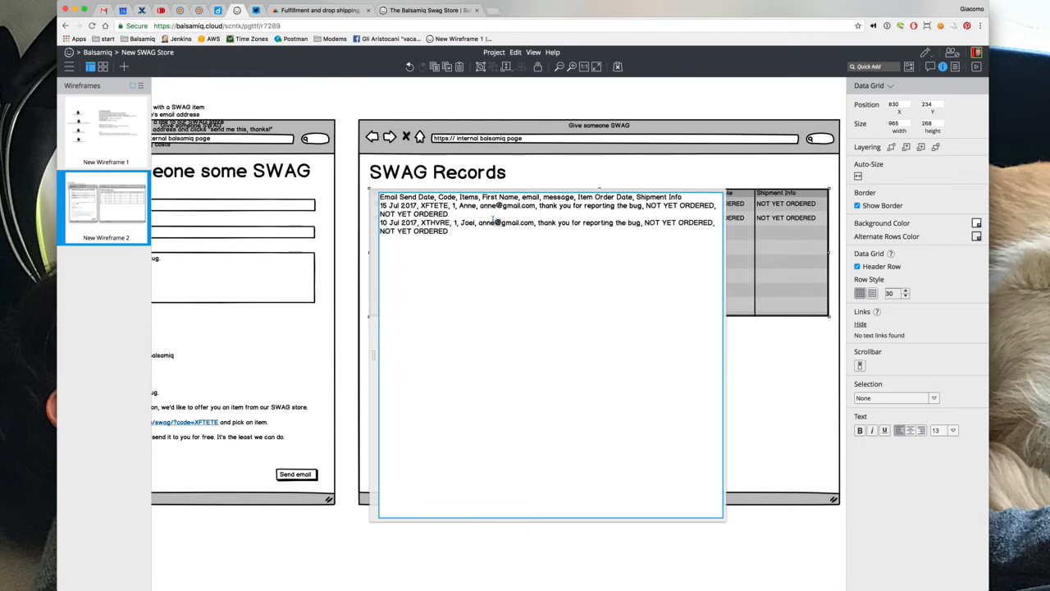
{"action": "double_click", "coordinate": [489, 223]}
{"action": "type", "text": "joel"}
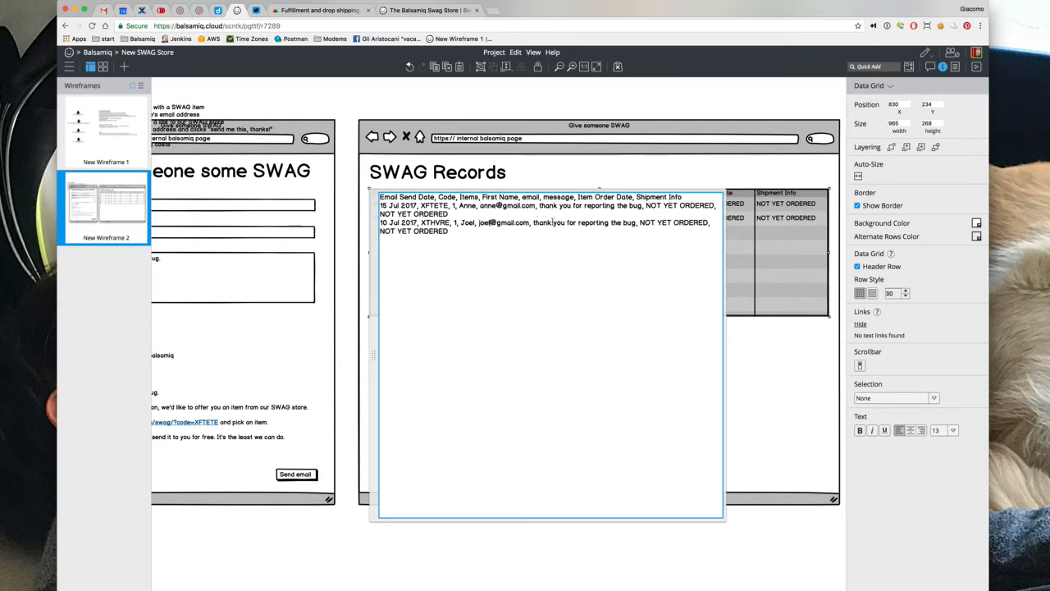
{"action": "left_click_drag", "start_coordinate": [578, 222], "coordinate": [636, 223]}
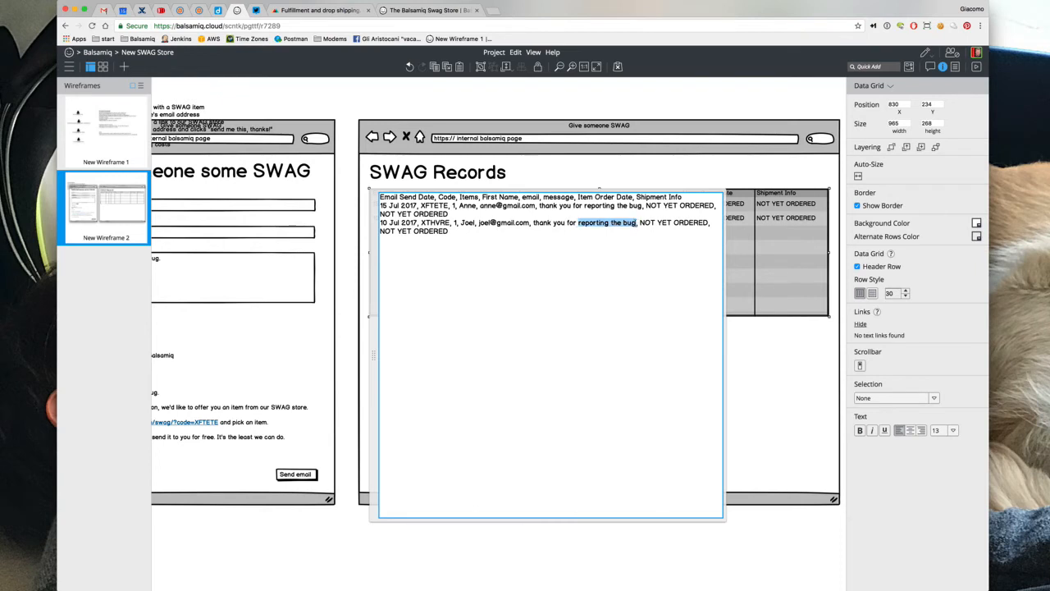
{"action": "type", "text": "lettu"}
{"action": "type", "text": "ng us interview "}
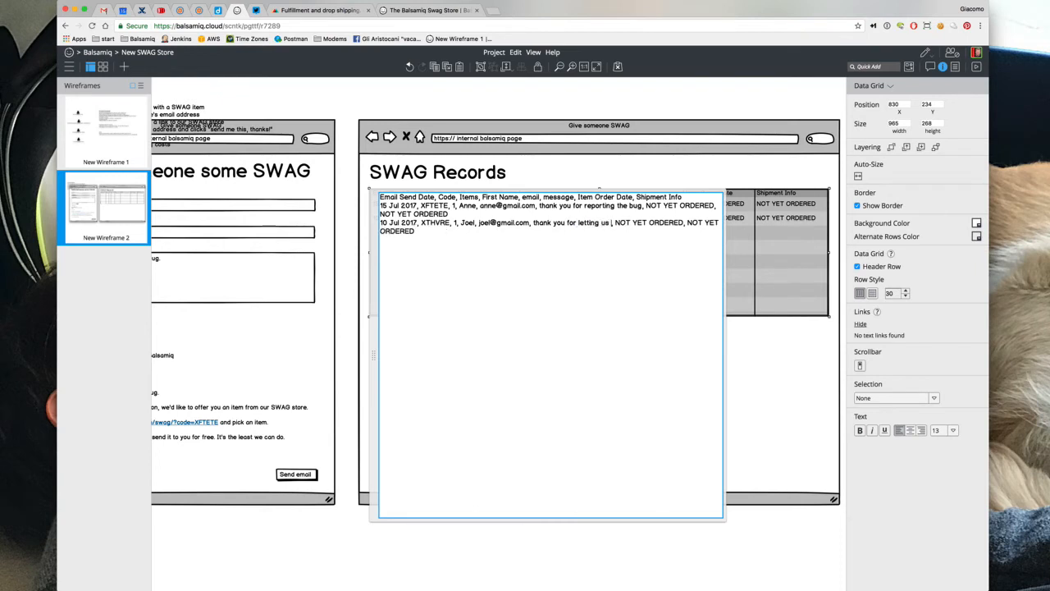
{"action": "type", "text": "you"}
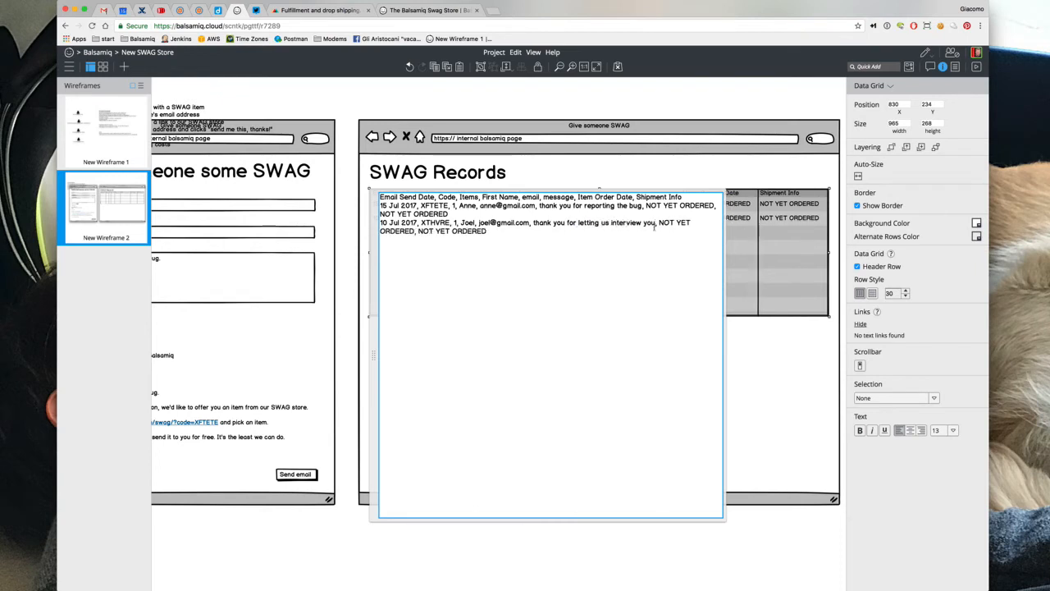
Set the second row's order date to 11 Jul 2017 and shipment info to IN PRODUCTION
{"action": "left_click_drag", "start_coordinate": [659, 223], "coordinate": [415, 230]}
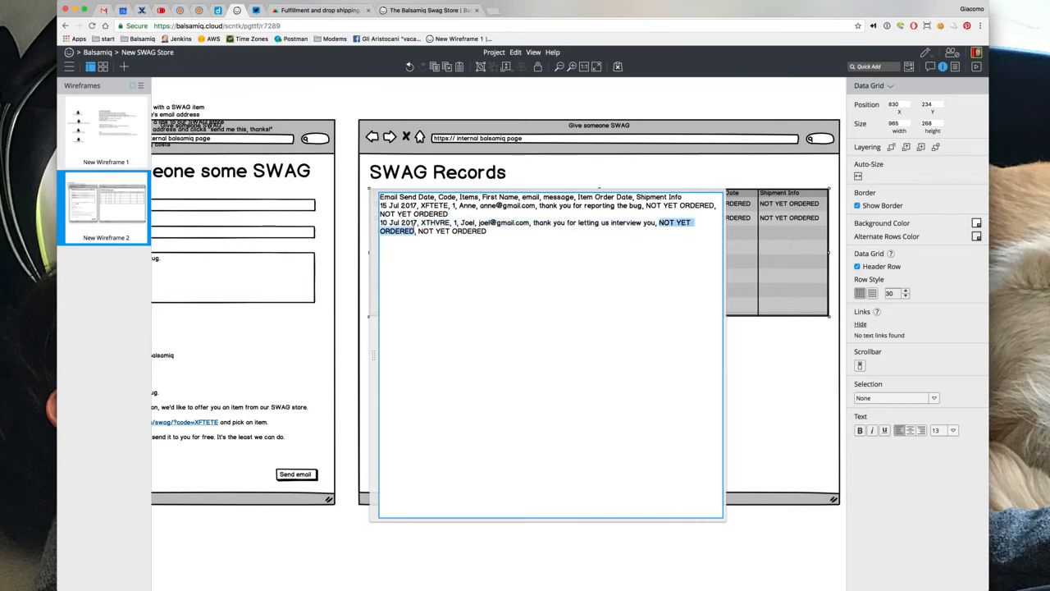
{"action": "type", "text": "11 Jul 20"}
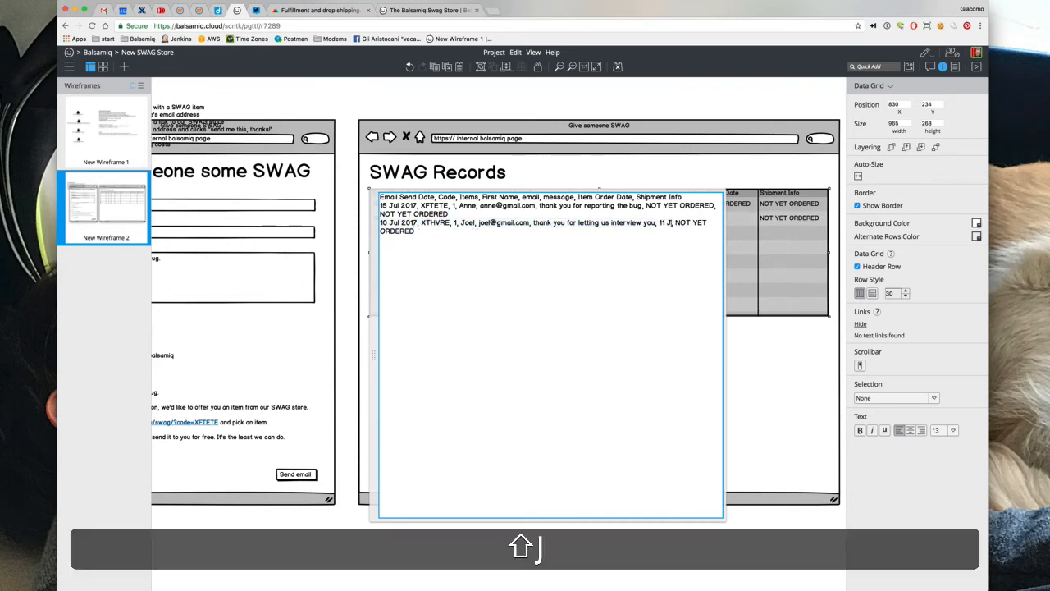
{"action": "type", "text": "17"}
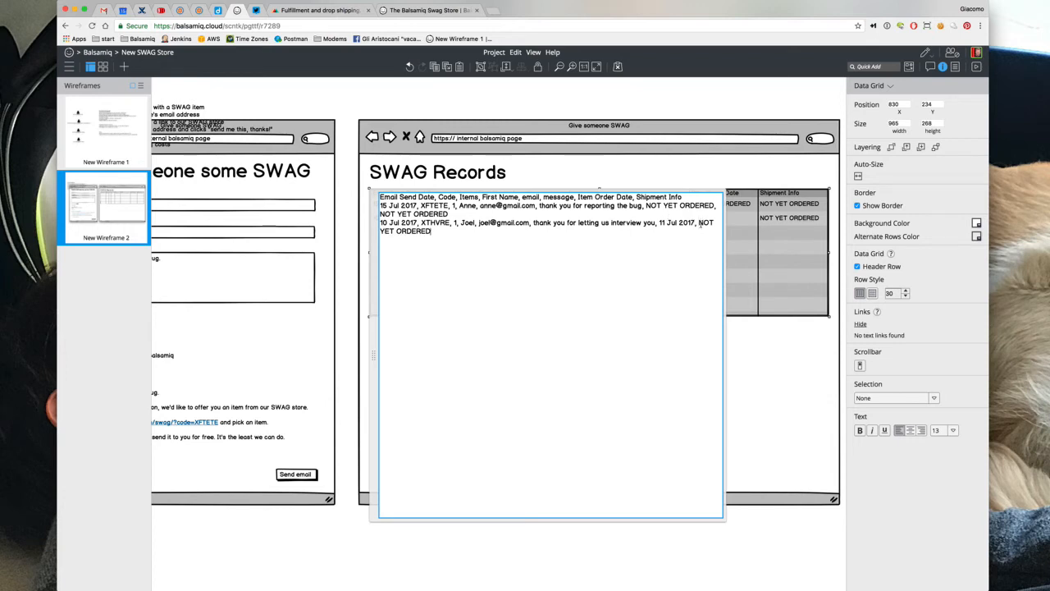
{"action": "left_click_drag", "start_coordinate": [699, 223], "coordinate": [430, 231]}
{"action": "key", "text": "shift+BackSpace"}
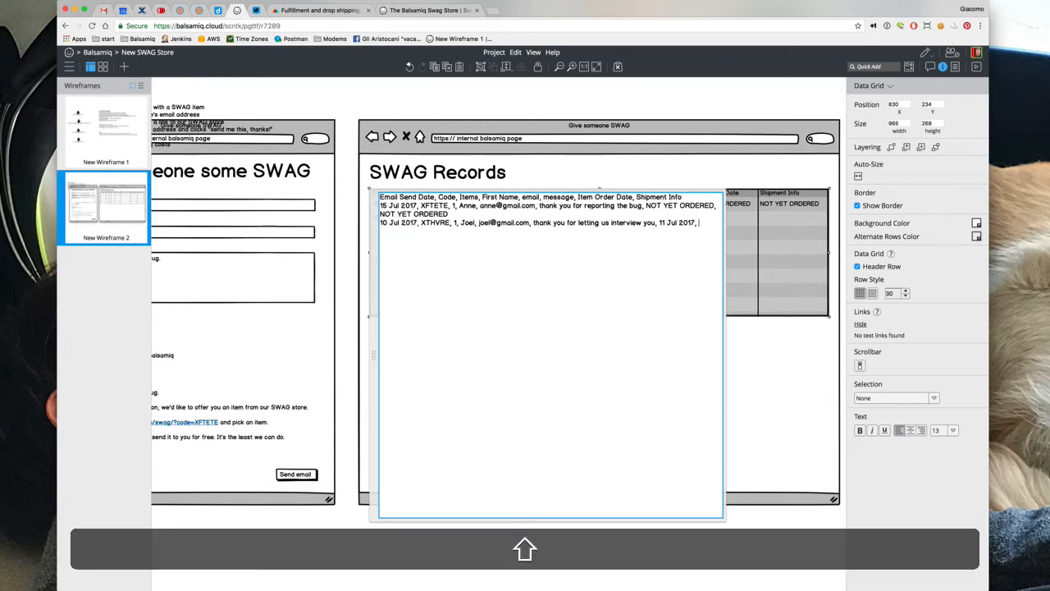
{"action": "type", "text": "IN "}
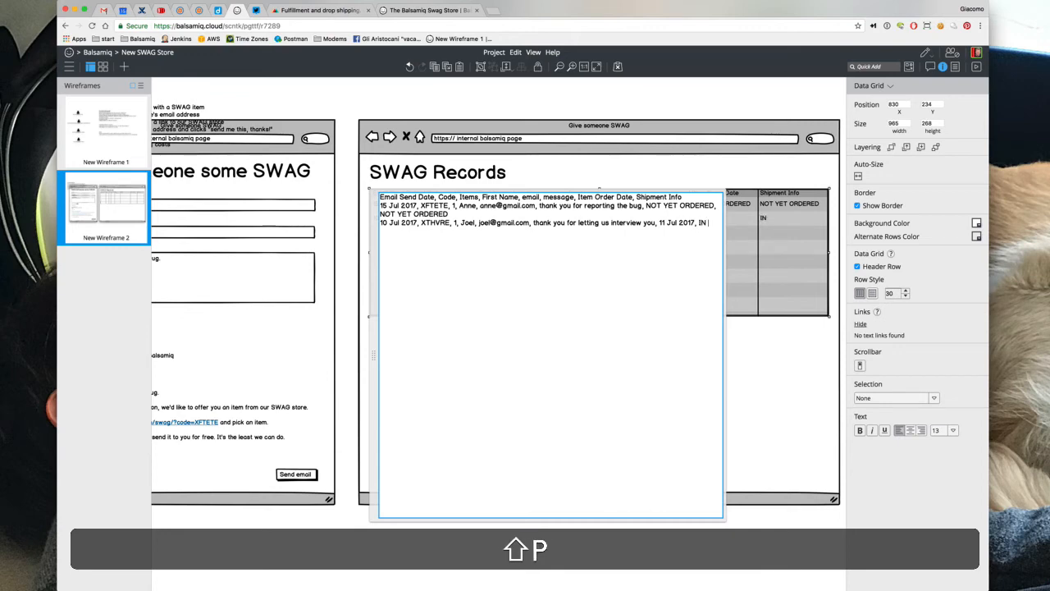
{"action": "type", "text": "PRODUCTION"}
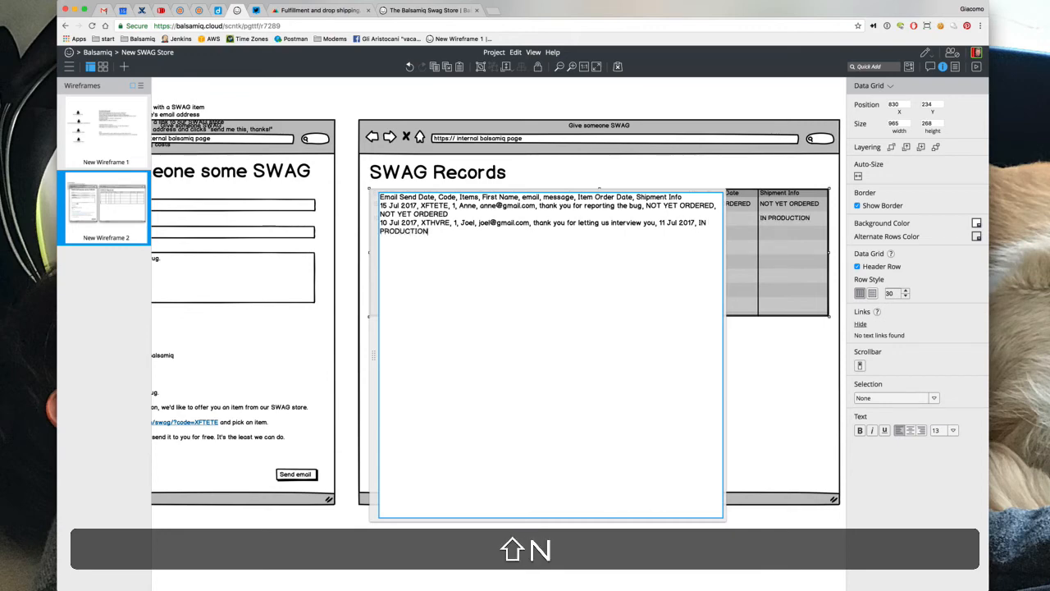
{"action": "left_click", "coordinate": [628, 94]}
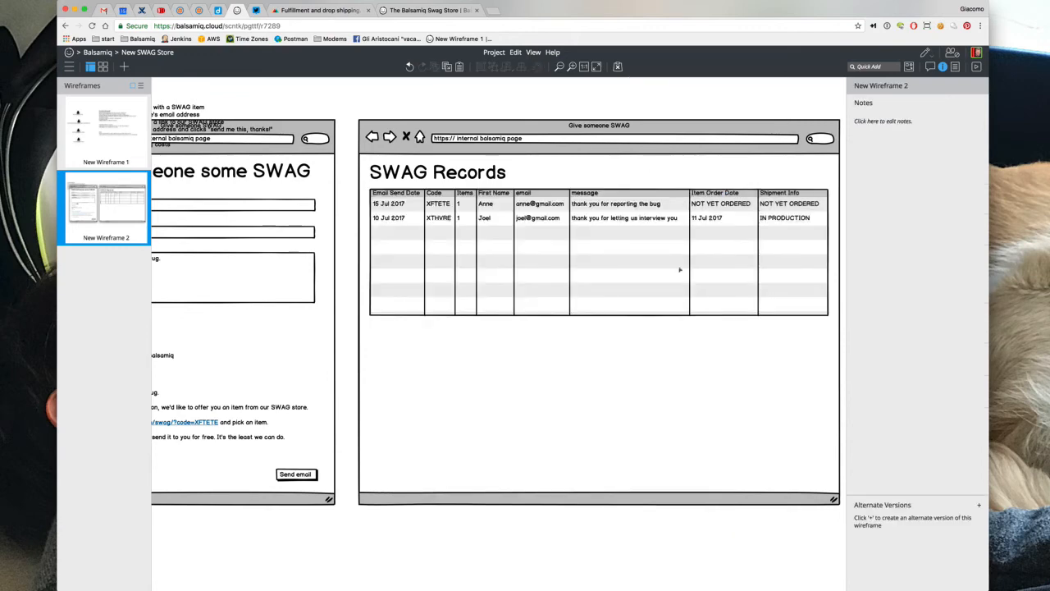
Widen the SWAG Records browser window to 1341 and its data grid to about 1301
{"action": "scroll", "coordinate": [679, 270], "scroll_direction": "right", "scroll_amount": 3}
{"action": "left_click", "coordinate": [714, 319]}
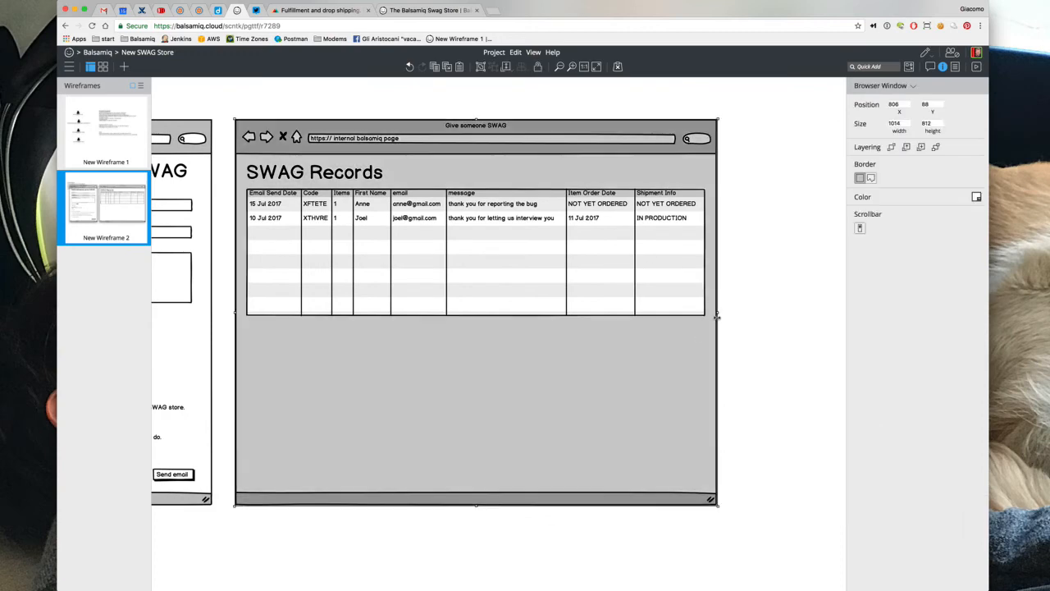
{"action": "left_click_drag", "start_coordinate": [716, 316], "coordinate": [875, 317]}
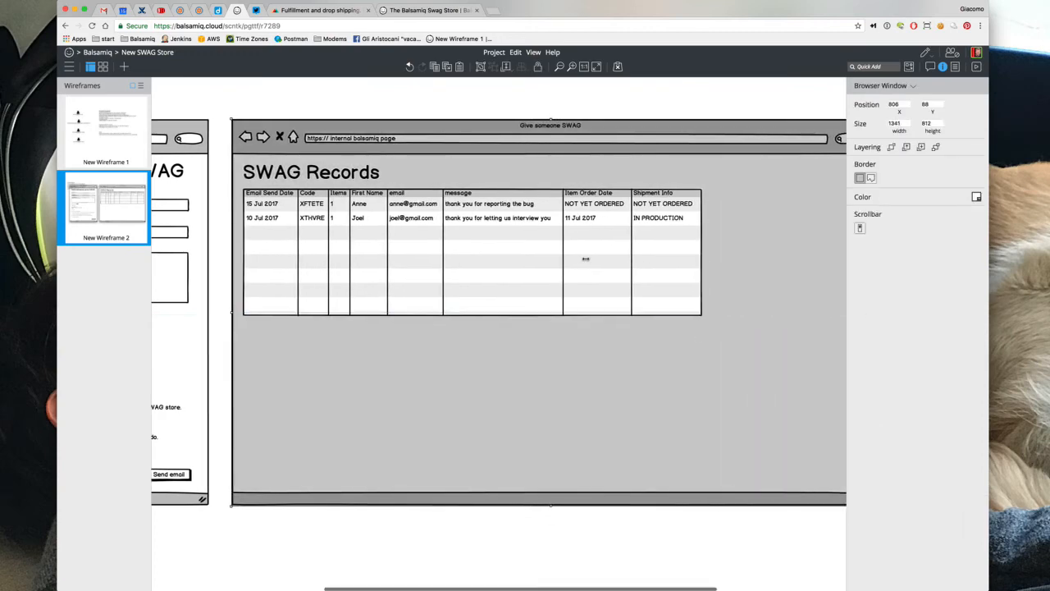
{"action": "left_click", "coordinate": [579, 259]}
{"action": "scroll", "coordinate": [575, 258], "scroll_direction": "right", "scroll_amount": 5}
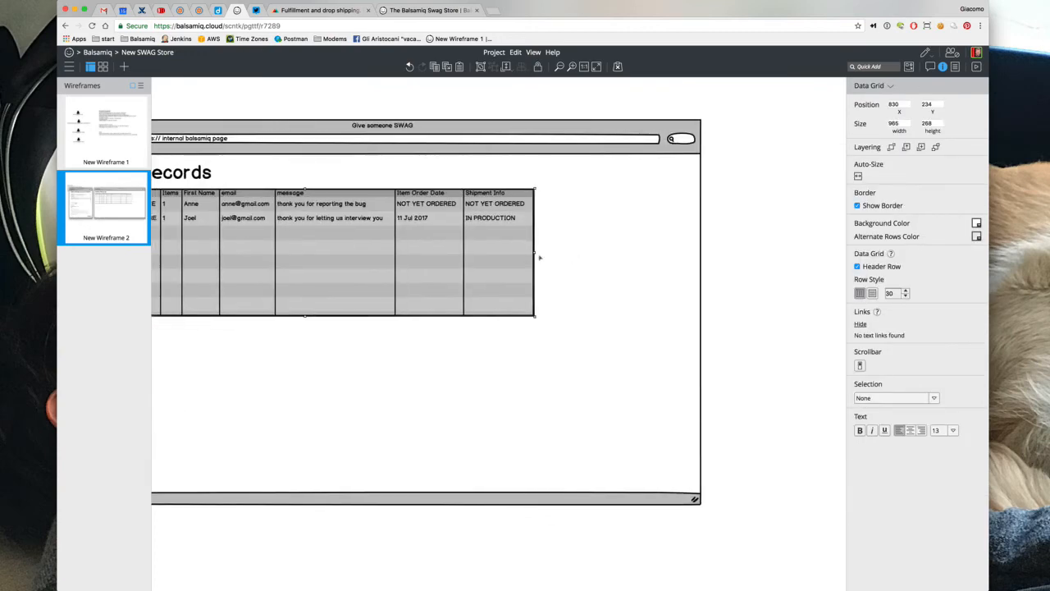
{"action": "left_click_drag", "start_coordinate": [535, 254], "coordinate": [697, 253]}
Add Item Details and Address header columns and a Red T-Shirt item value to the records
{"action": "double_click", "coordinate": [648, 255]}
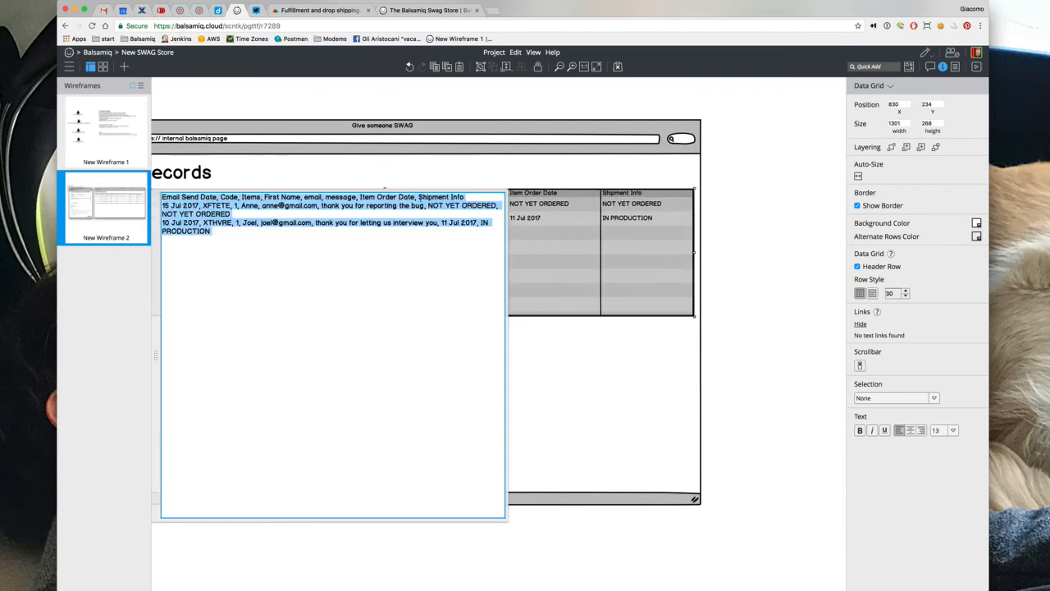
{"action": "left_click", "coordinate": [420, 197]}
{"action": "type", "text": "Item Details"}
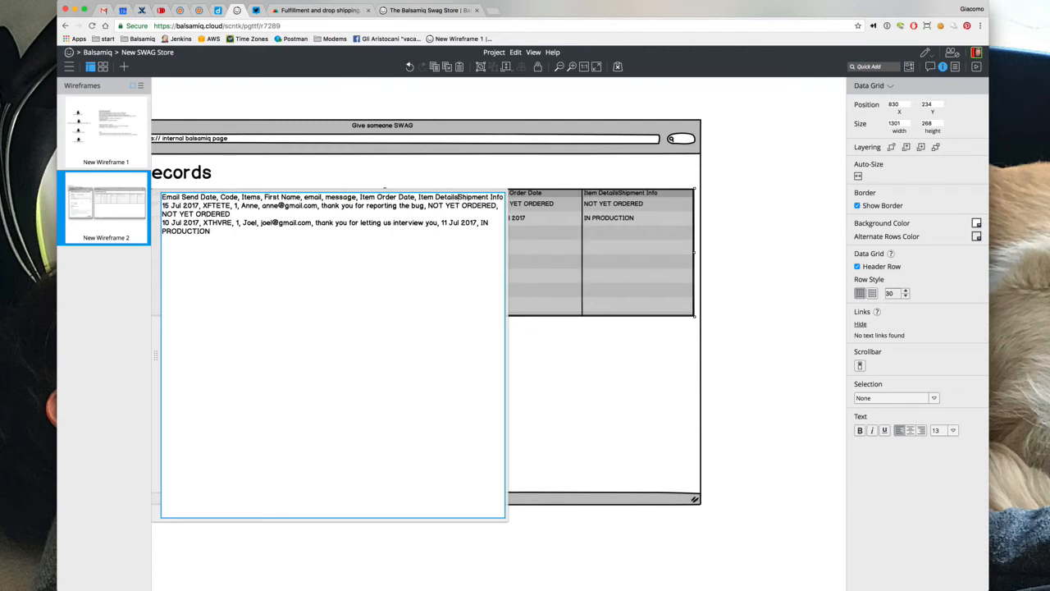
{"action": "type", "text": ","}
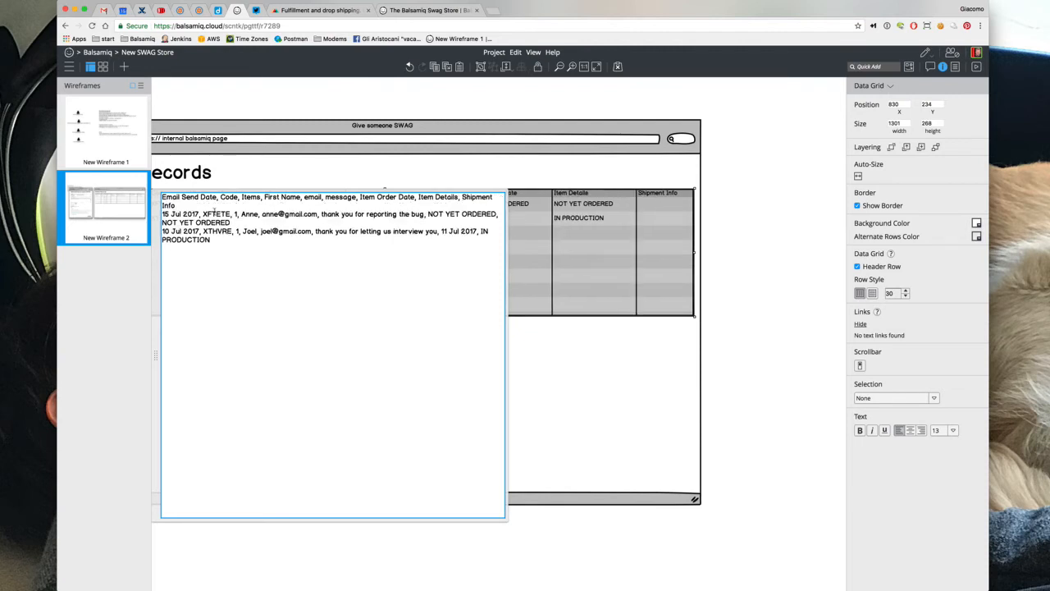
{"action": "left_click", "coordinate": [231, 222]}
{"action": "type", "text": ", NOT YET OR"}
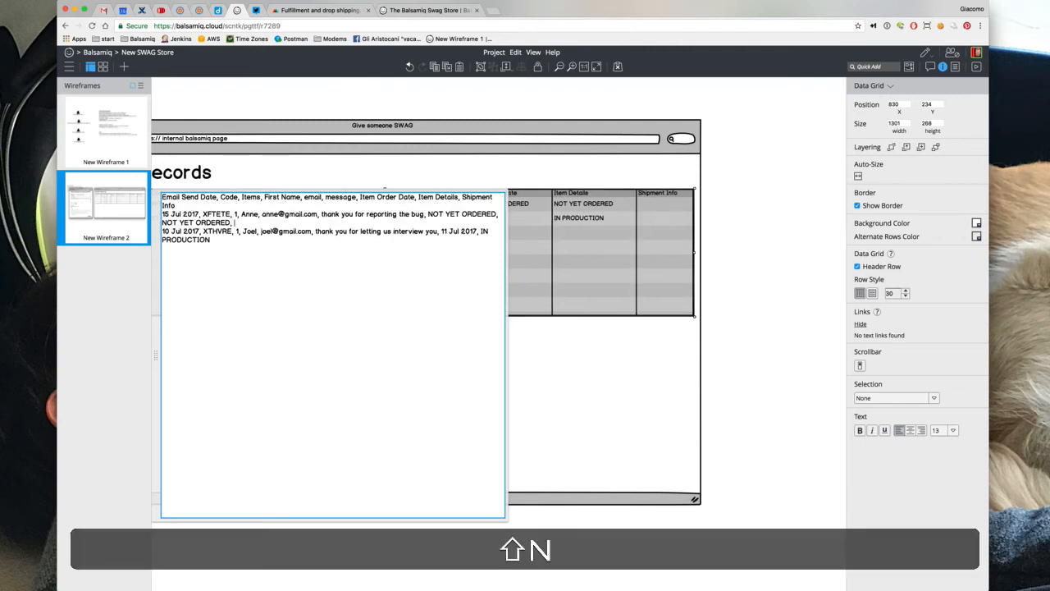
{"action": "type", "text": "DERED,"}
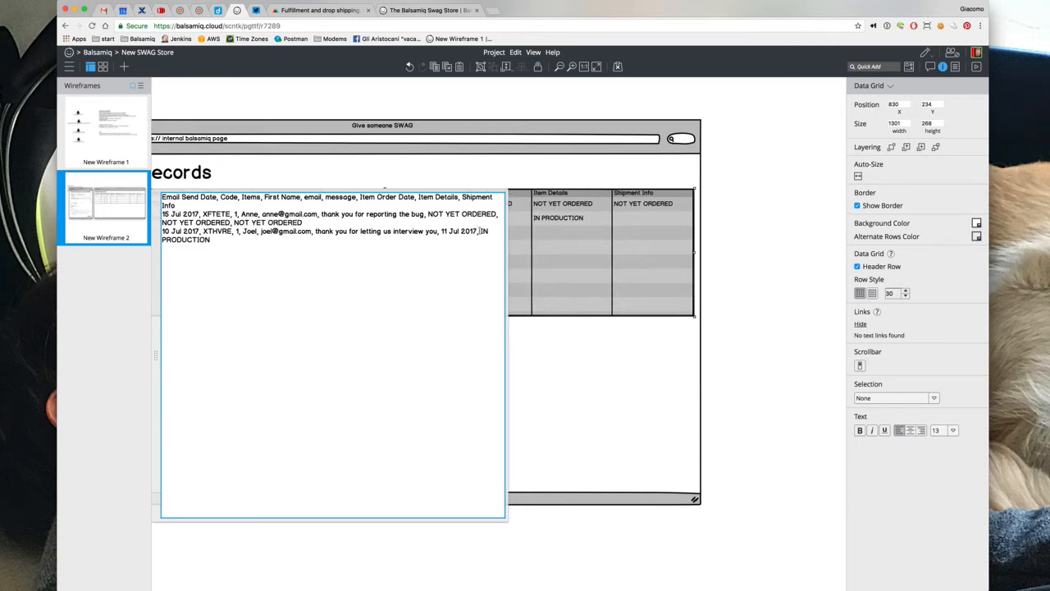
{"action": "type", "text": " NOT"}
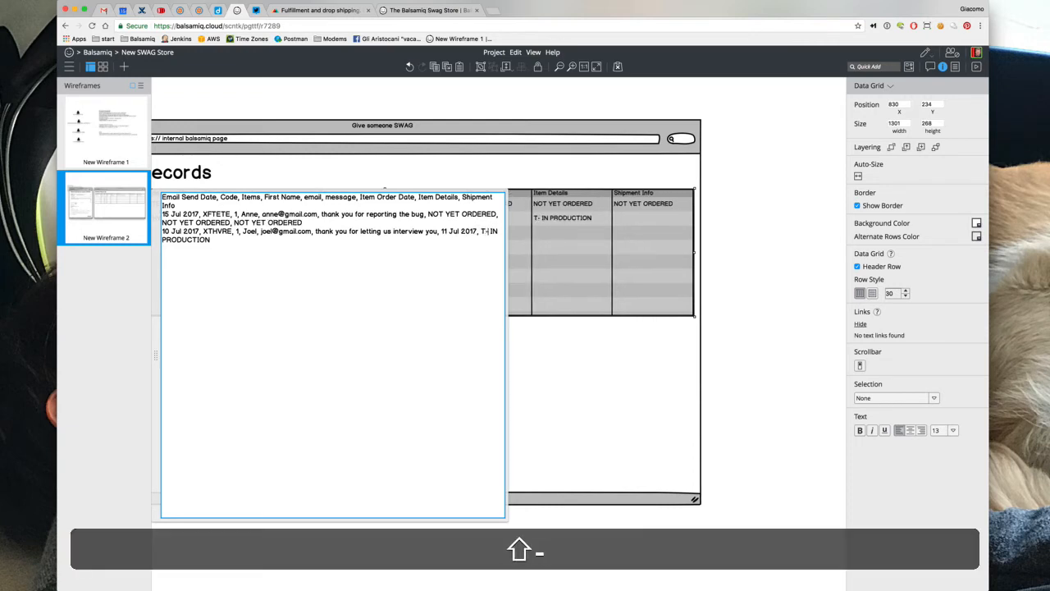
{"action": "key", "text": "BackSpace"}
{"action": "type", "text": "Red T-Shirt"}
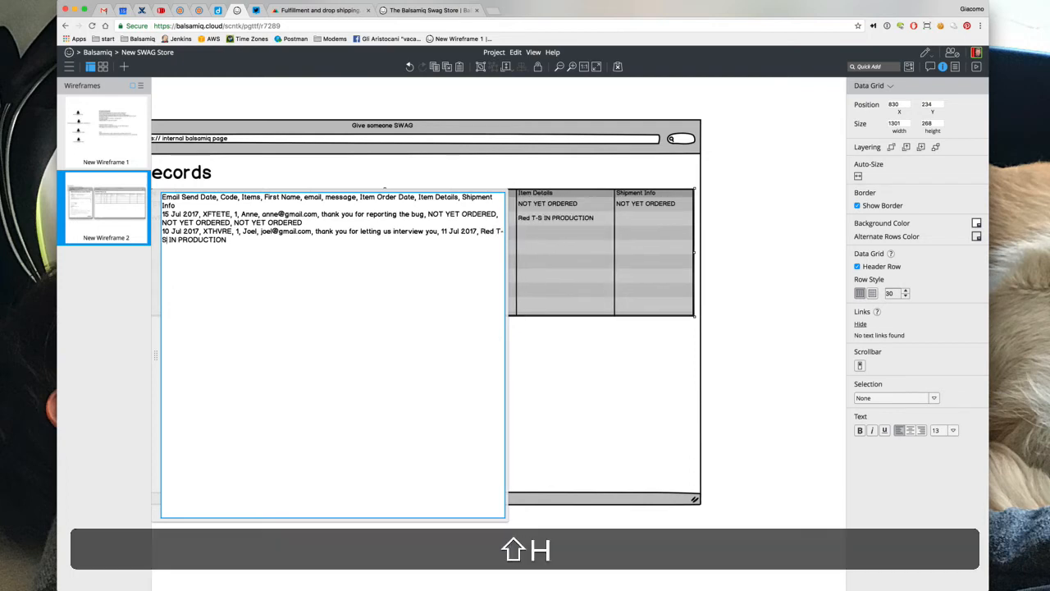
{"action": "type", "text": ","}
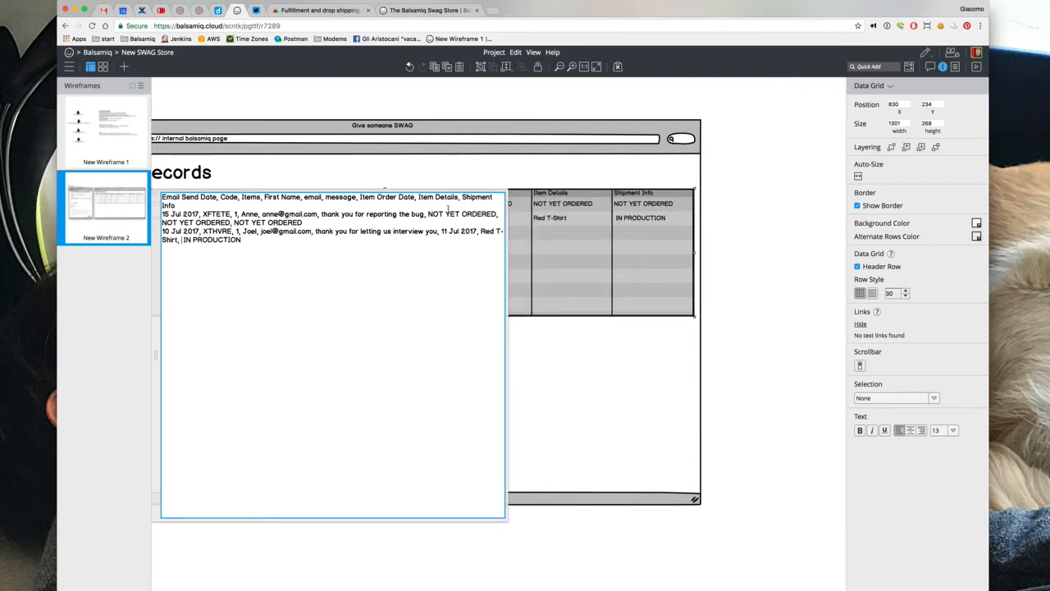
{"action": "left_click", "coordinate": [464, 197]}
{"action": "type", "text": "Address,"}
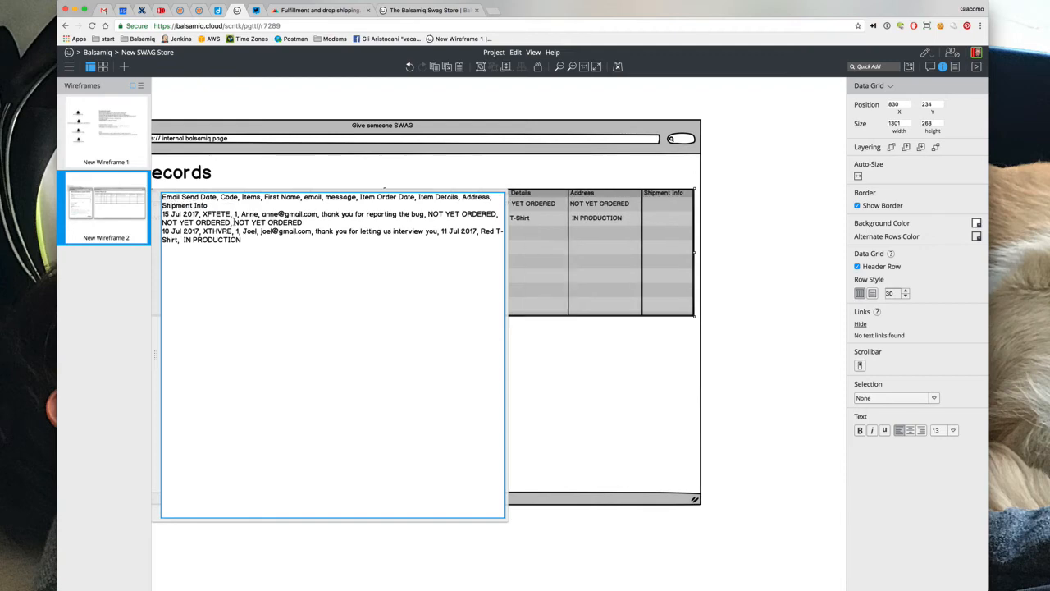
Copy a NOT YET ORDERED value and paste it into the new column's record data
{"action": "left_click_drag", "start_coordinate": [231, 222], "coordinate": [304, 222]}
{"action": "key", "text": "Left"}
{"action": "left_click_drag", "start_coordinate": [231, 222], "coordinate": [304, 222]}
{"action": "key", "text": "super+c"}
{"action": "key", "text": "Right"}
{"action": "key", "text": "super+v"}
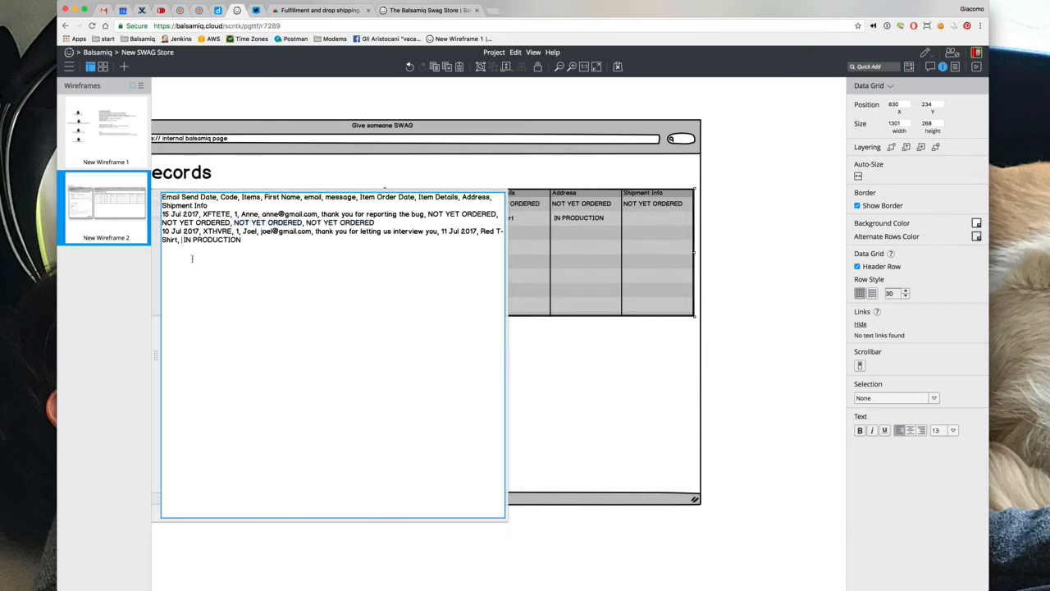
Enter the sample street address in the Address column, escaping its internal commas with backslashes
{"action": "type", "text": "123 Main S"}
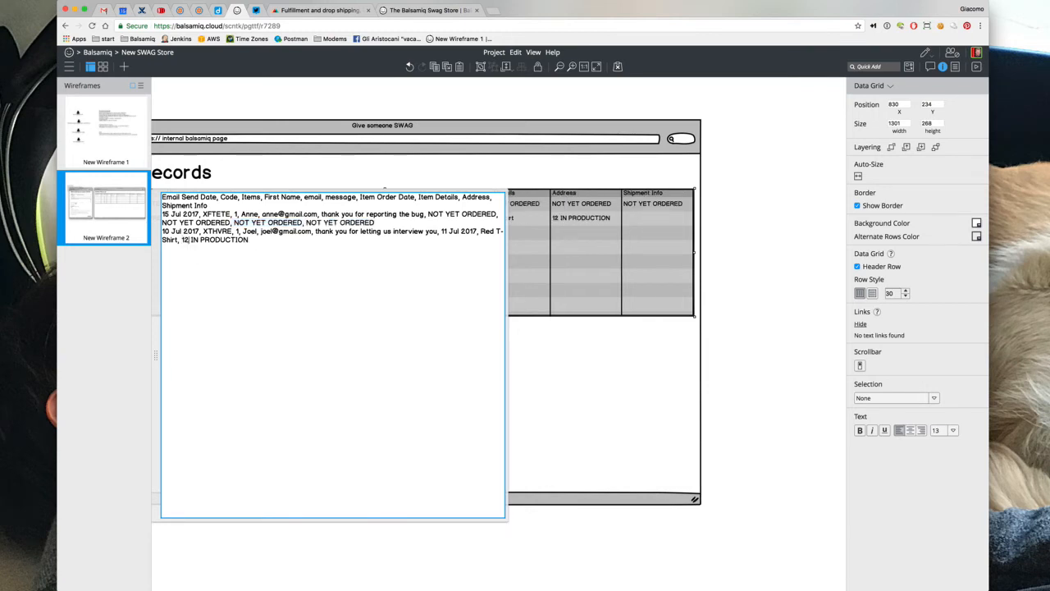
{"action": "type", "text": "t. "}
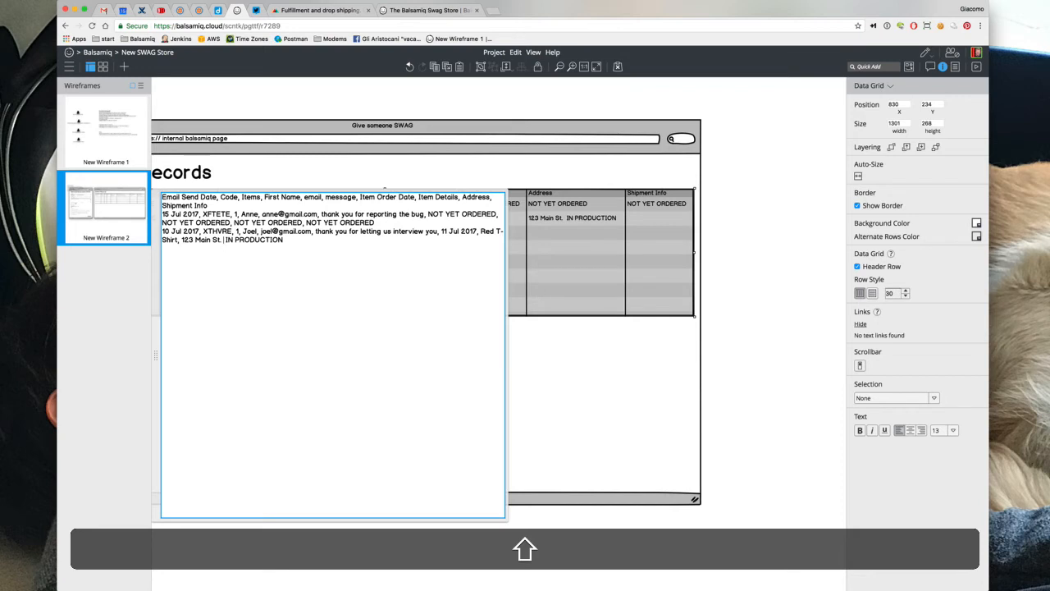
{"action": "type", "text": "NY, NYC"}
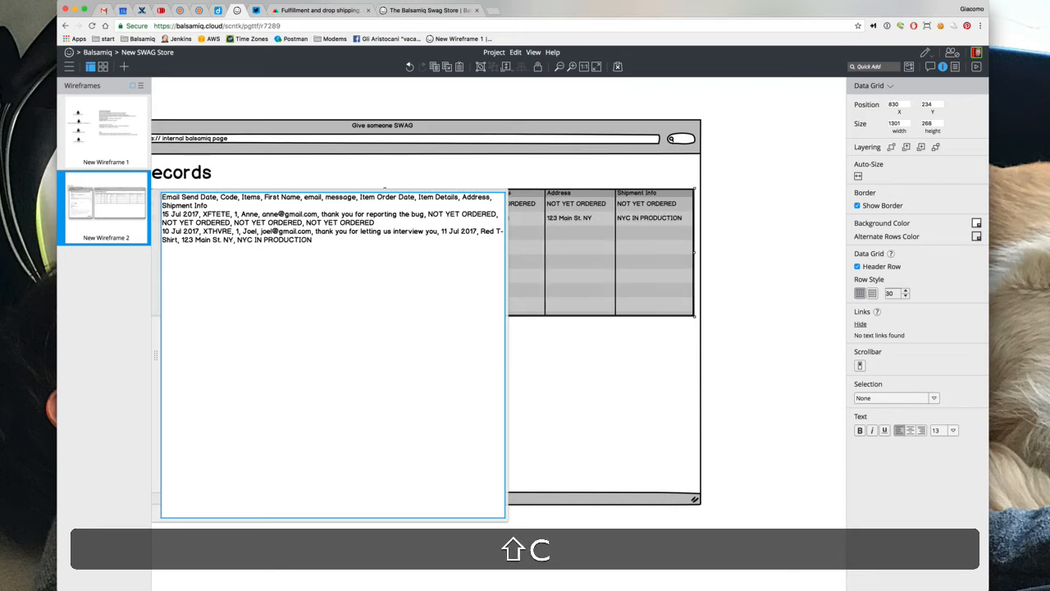
{"action": "key", "text": "shift+BackSpace"}
{"action": "left_click", "coordinate": [234, 240]}
{"action": "type", "text": "C"}
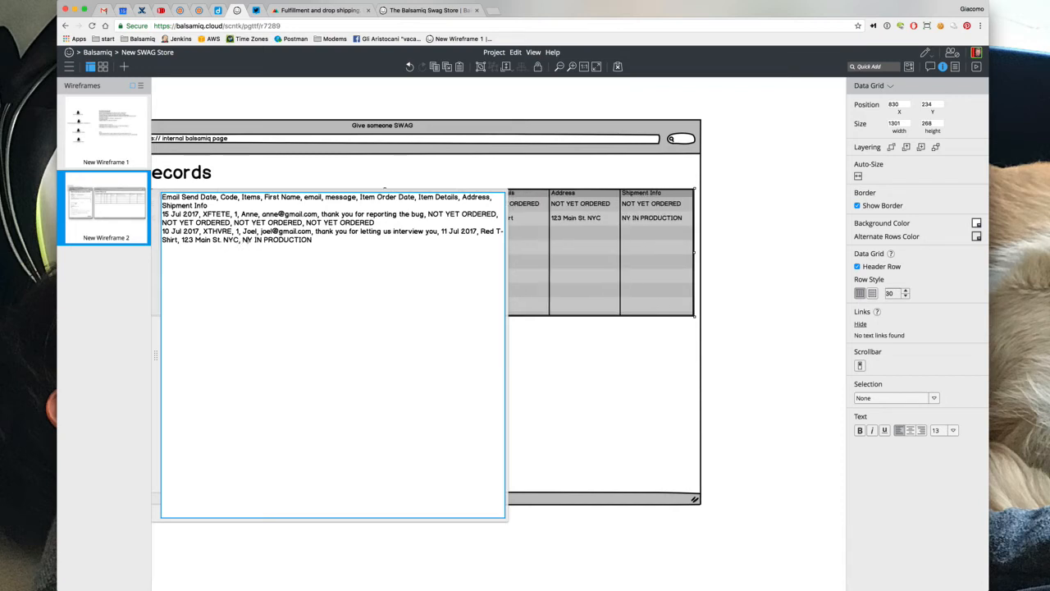
{"action": "type", "text": ", NY, 12352"}
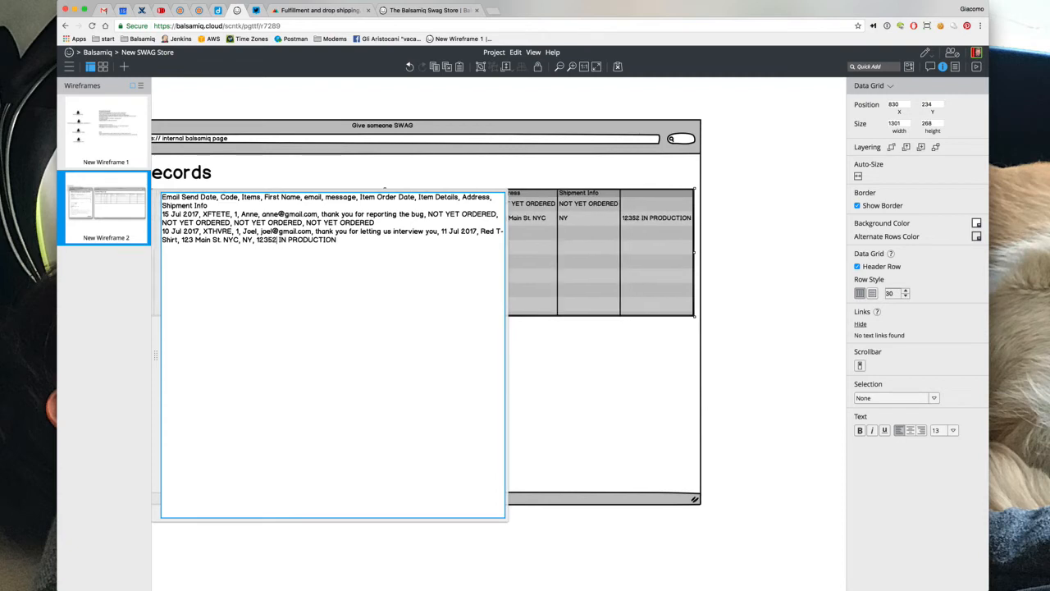
{"action": "type", "text": " USA,"}
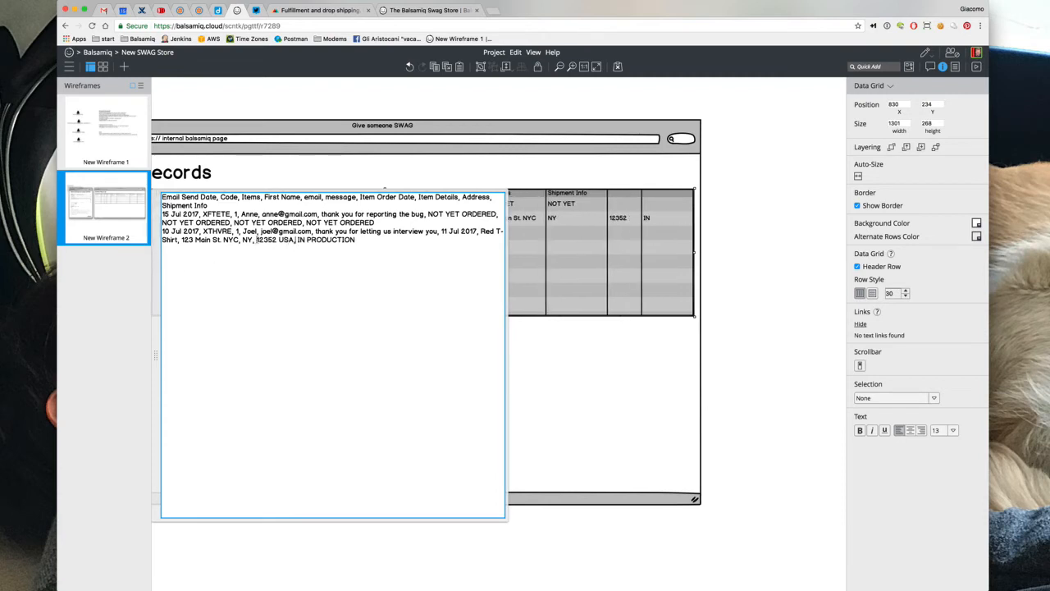
{"action": "left_click", "coordinate": [252, 240]}
{"action": "type", "text": "\\"}
{"action": "key", "text": "BackSpace"}
{"action": "type", "text": "\\"}
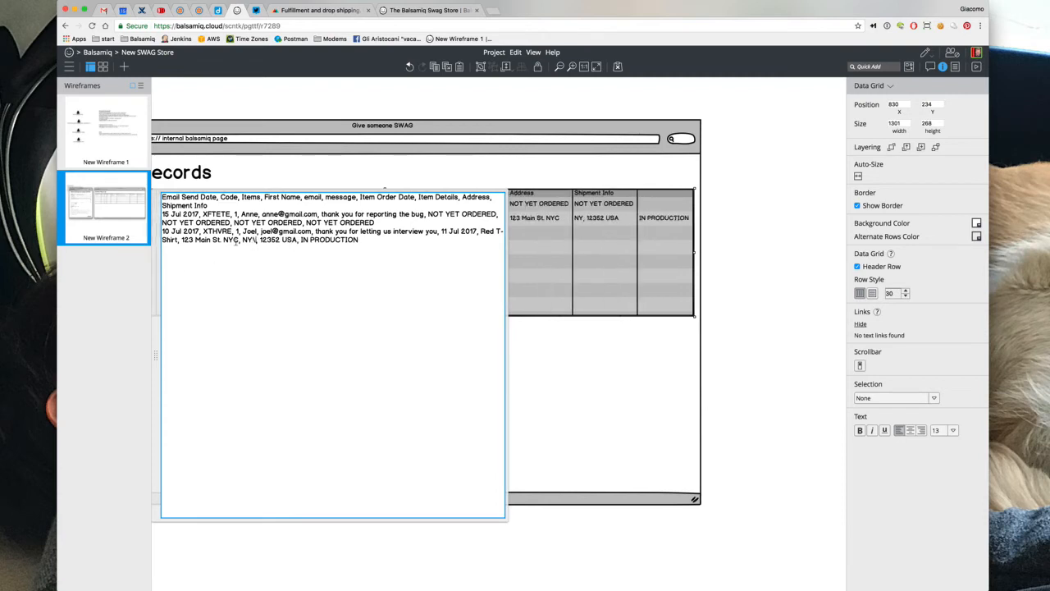
{"action": "left_click", "coordinate": [236, 240]}
{"action": "type", "text": "\\"}
{"action": "left_click", "coordinate": [232, 106]}
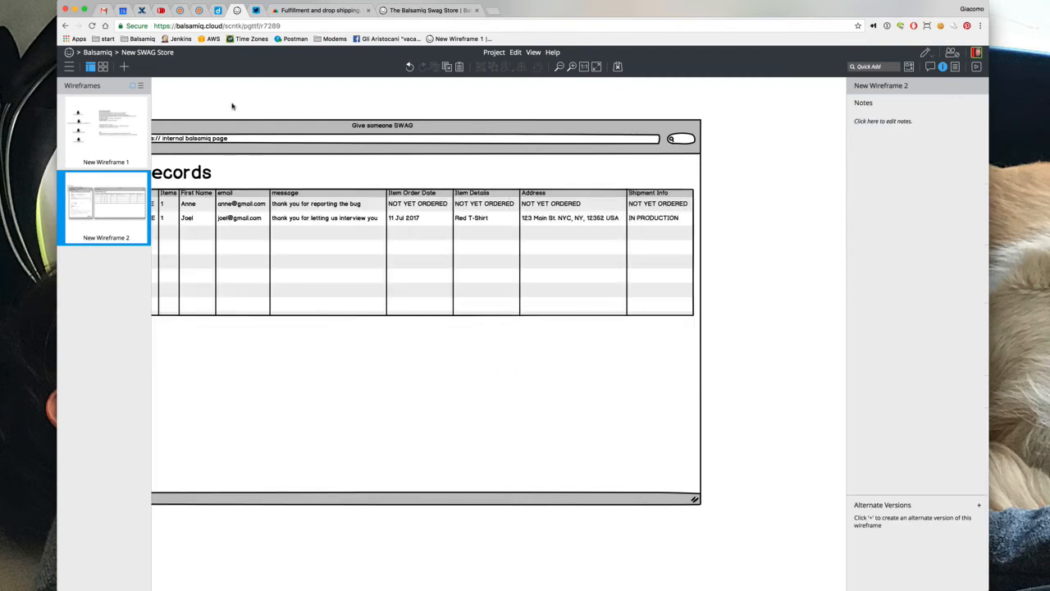
{"action": "scroll", "coordinate": [406, 343], "scroll_direction": "left", "scroll_amount": 4}
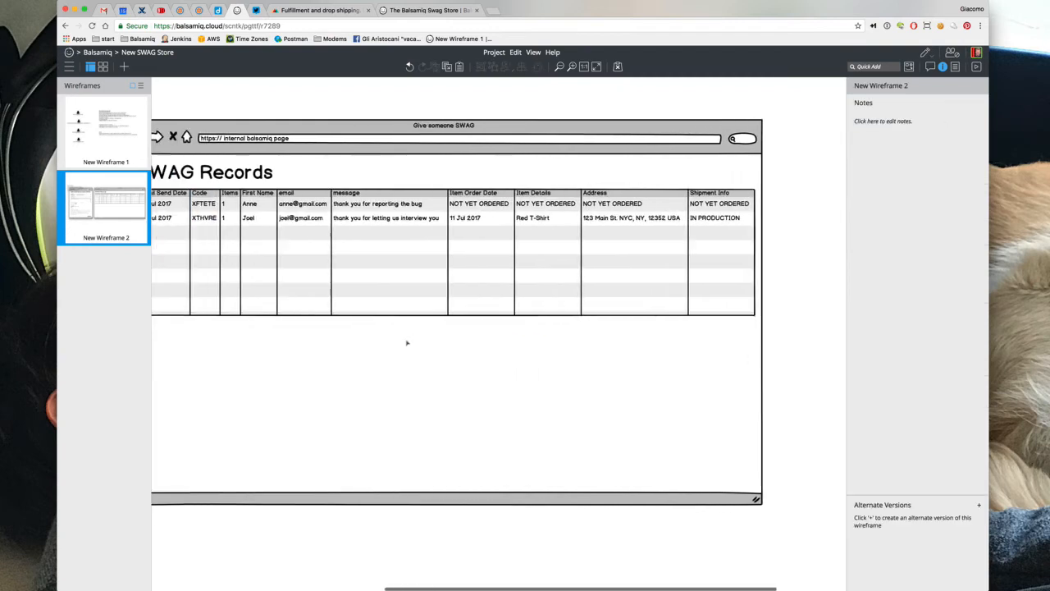
{"action": "scroll", "coordinate": [406, 343], "scroll_direction": "left", "scroll_amount": 2}
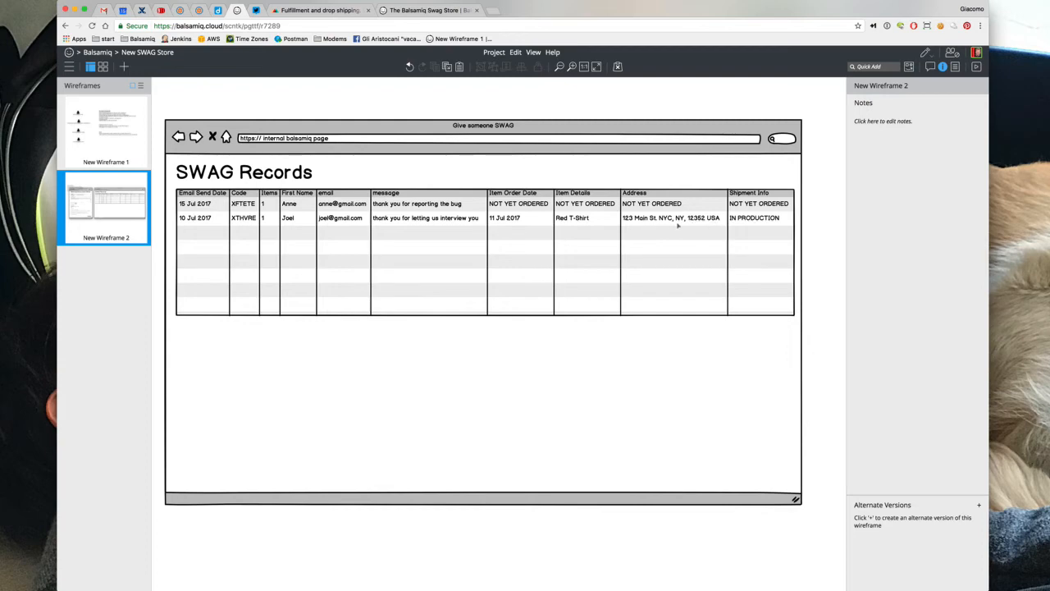
{"action": "double_click", "coordinate": [596, 222]}
{"action": "left_click", "coordinate": [356, 232]}
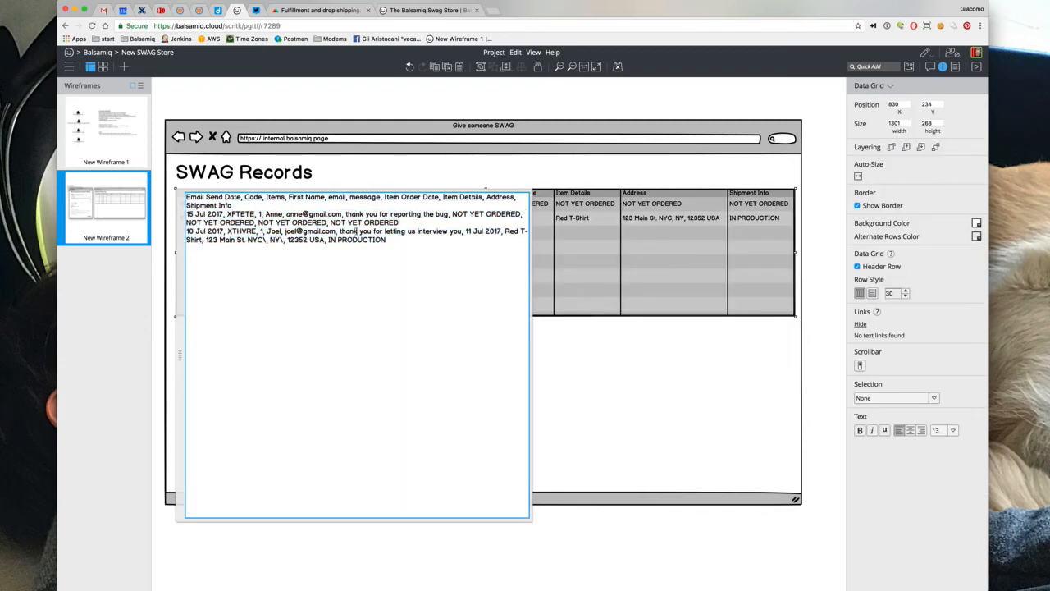
{"action": "type", "text": "\\ "}
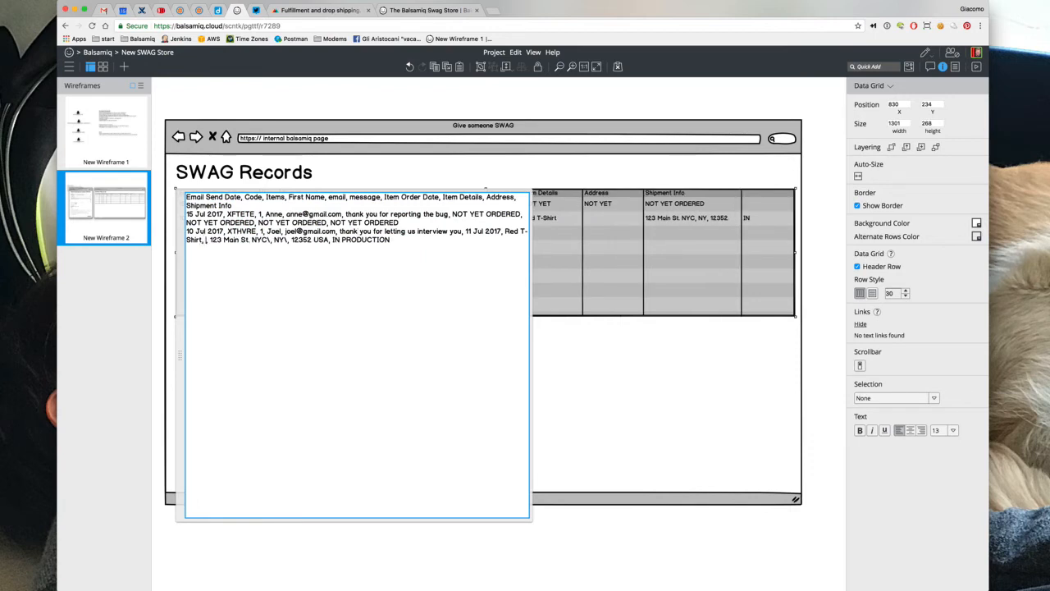
{"action": "type", "text": ", Medium"}
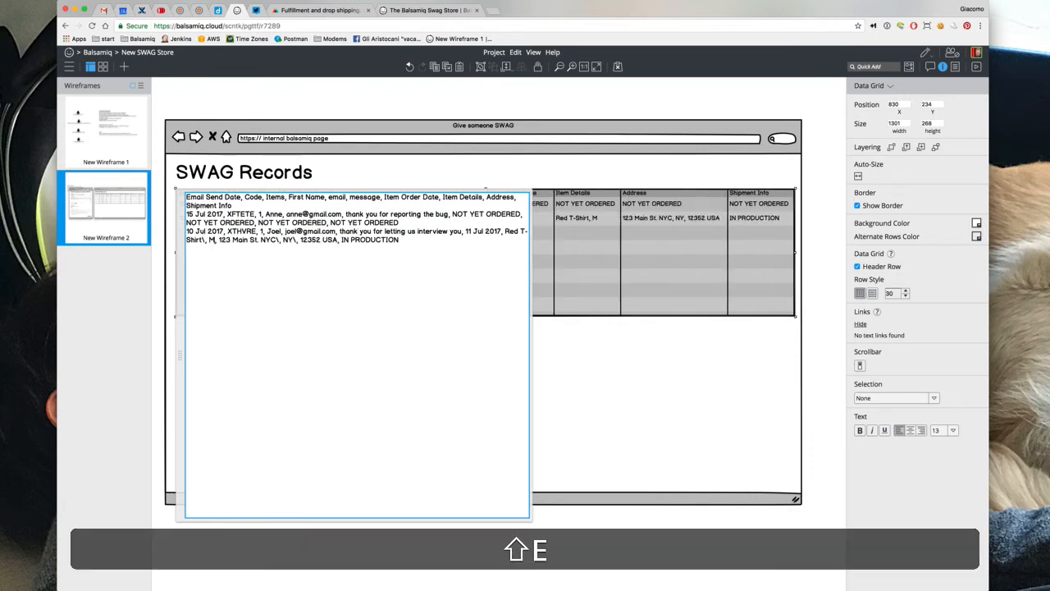
{"action": "left_click", "coordinate": [232, 98]}
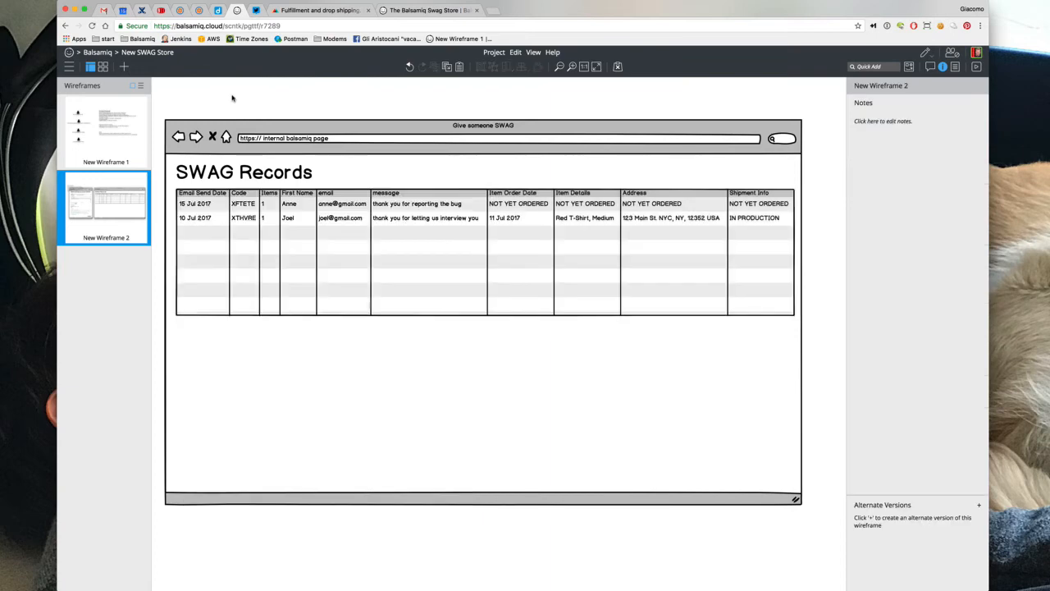
{"action": "scroll", "coordinate": [232, 98], "scroll_direction": "left", "scroll_amount": 10}
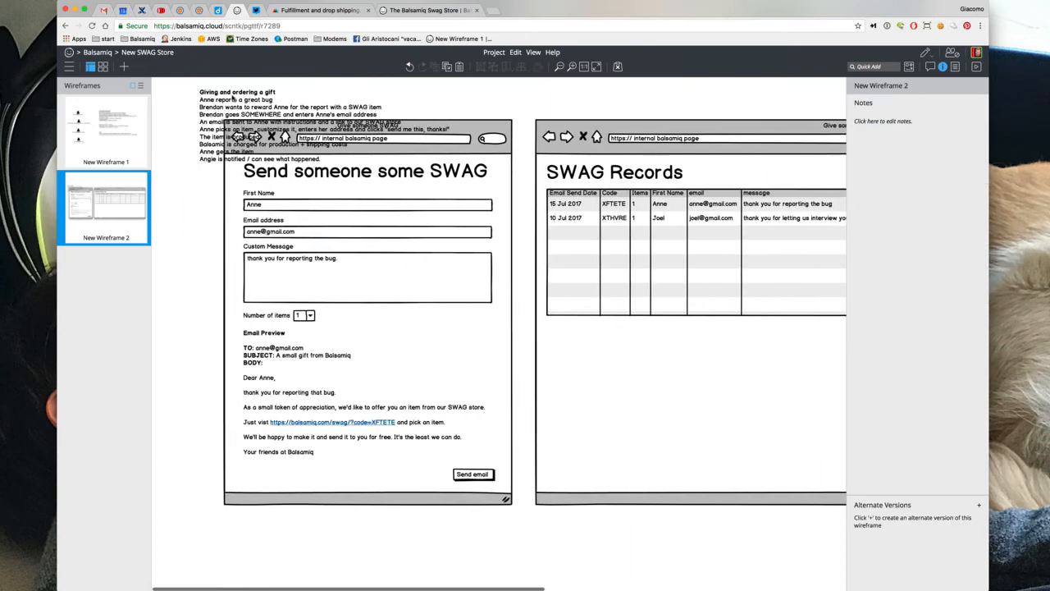
{"action": "left_click", "coordinate": [455, 473]}
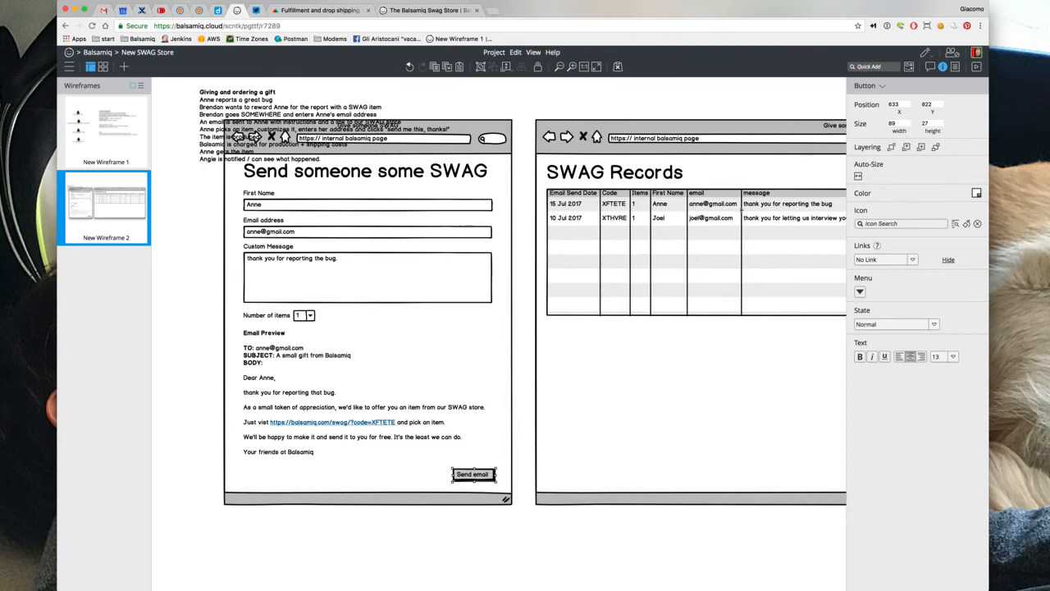
{"action": "scroll", "coordinate": [741, 210], "scroll_direction": "right", "scroll_amount": 8}
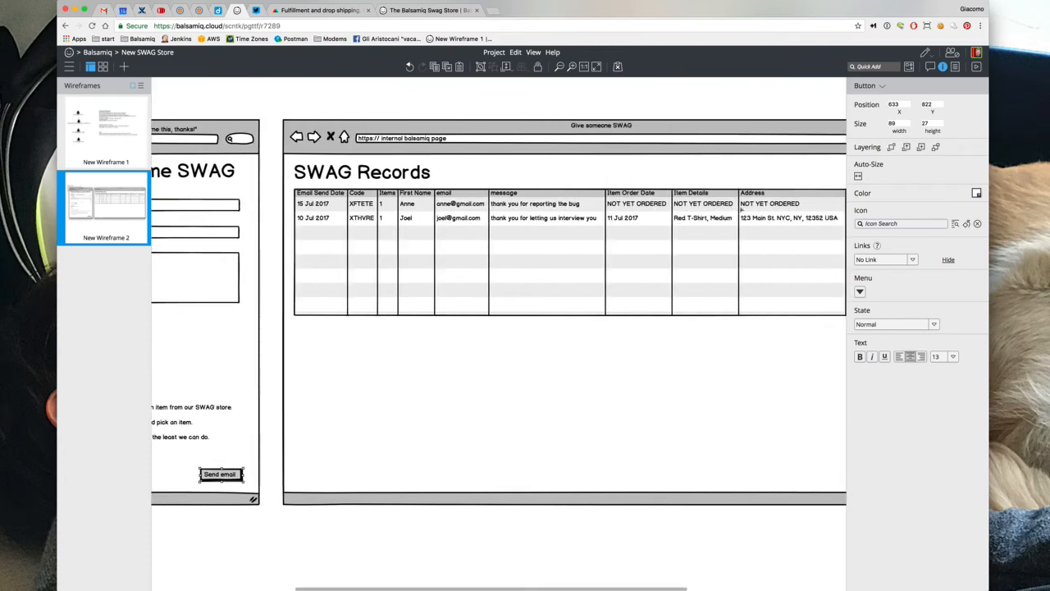
{"action": "scroll", "coordinate": [741, 210], "scroll_direction": "right", "scroll_amount": 3}
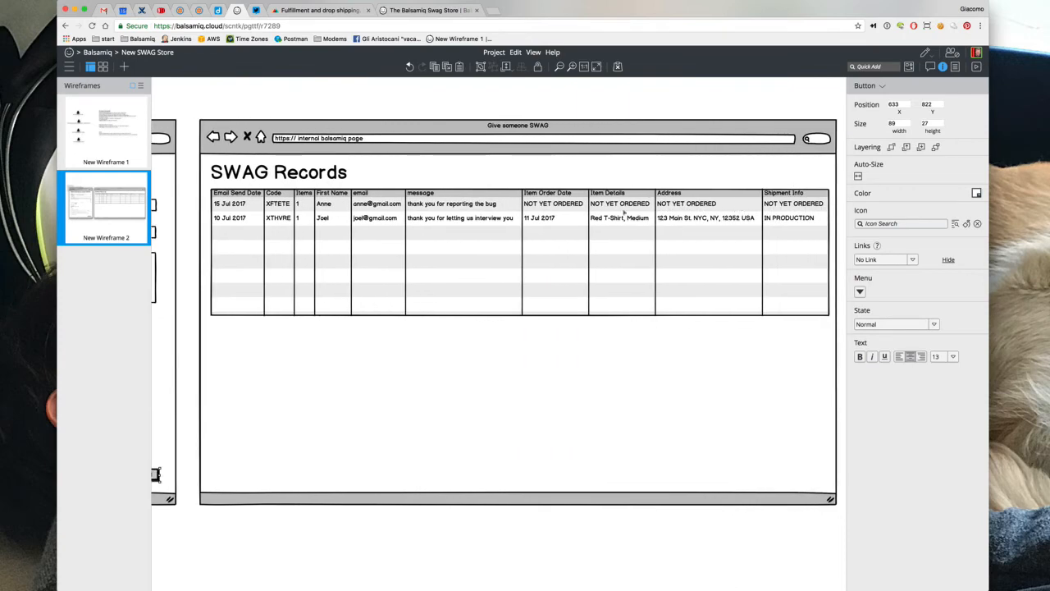
{"action": "scroll", "coordinate": [624, 212], "scroll_direction": "left", "scroll_amount": 10}
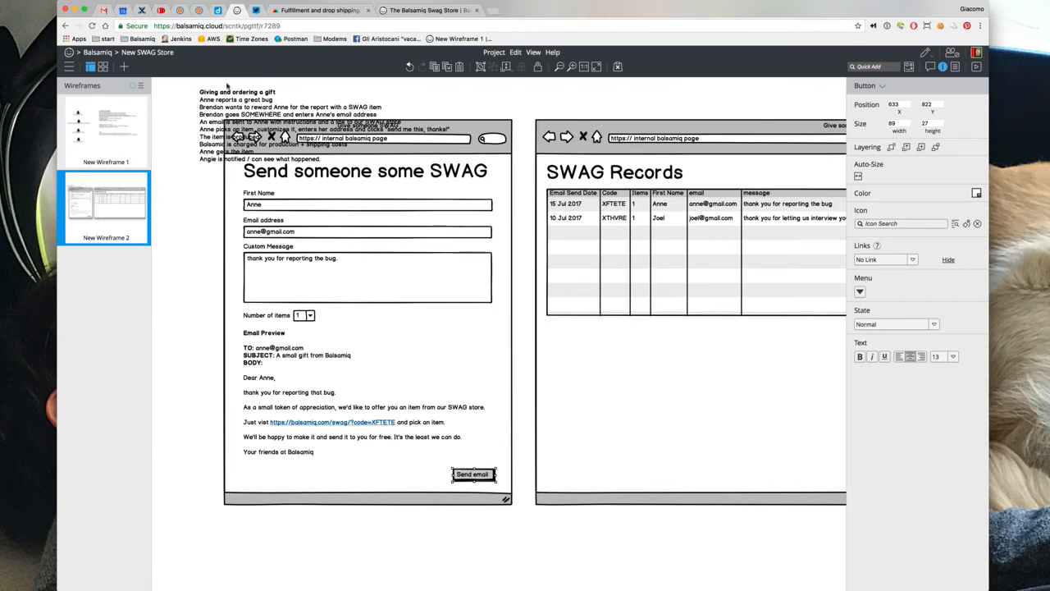
Move the gift-flow notes to the left edge and delete the bug, two Brendan, and email lines
{"action": "left_click", "coordinate": [227, 85]}
{"action": "left_click_drag", "start_coordinate": [211, 106], "coordinate": [169, 104]}
{"action": "double_click", "coordinate": [169, 103]}
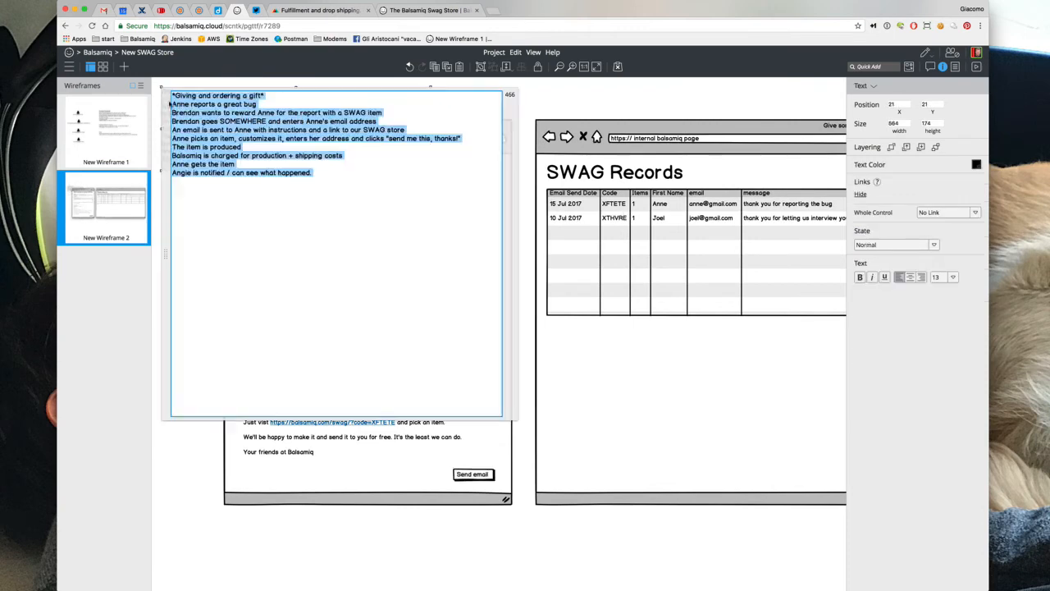
{"action": "left_click", "coordinate": [192, 104]}
{"action": "left_click_drag", "start_coordinate": [261, 104], "coordinate": [153, 103]}
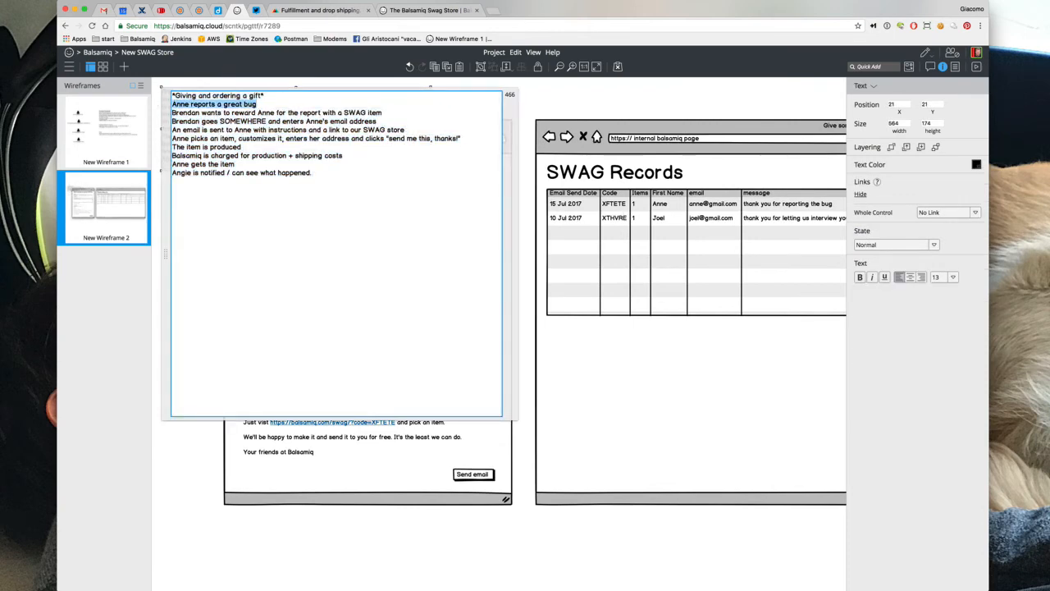
{"action": "key", "text": "BackSpace"}
{"action": "key", "text": "shift+Down"}
{"action": "key", "text": "shift+Down"}
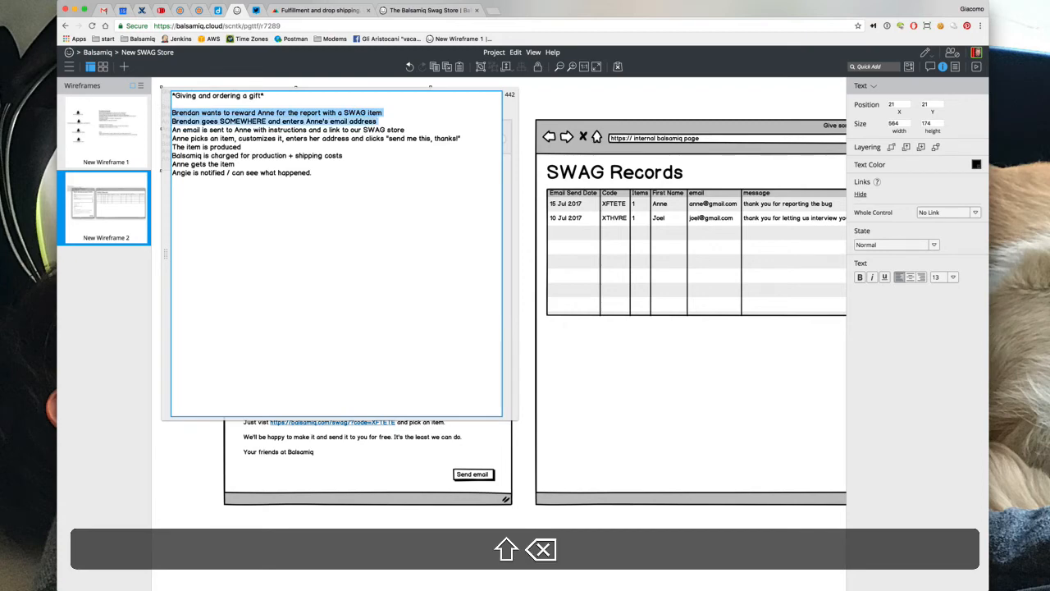
{"action": "key", "text": "shift+BackSpace"}
{"action": "key", "text": "shift+Down"}
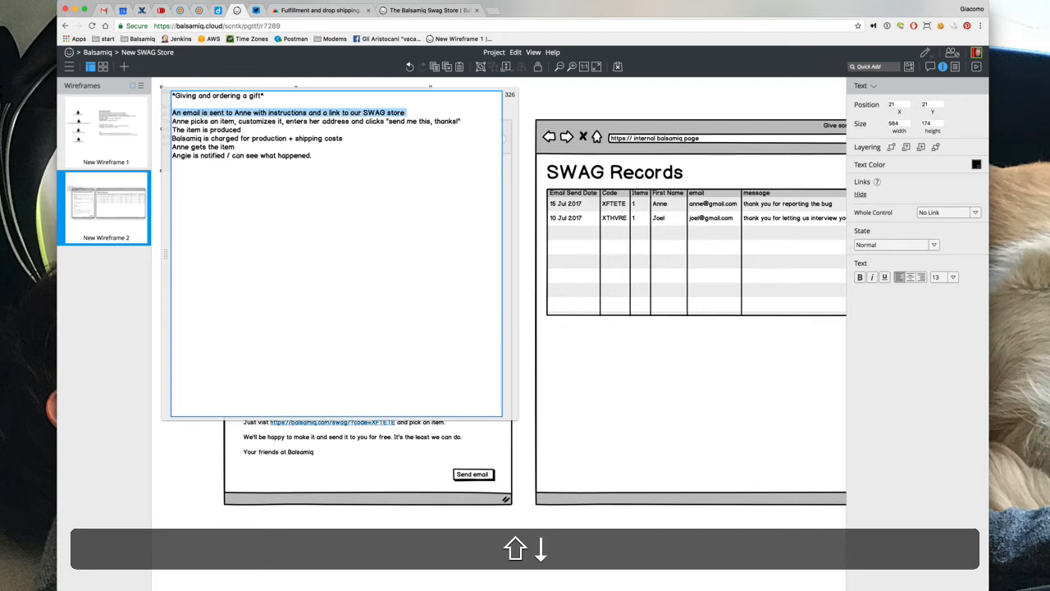
{"action": "key", "text": "BackSpace"}
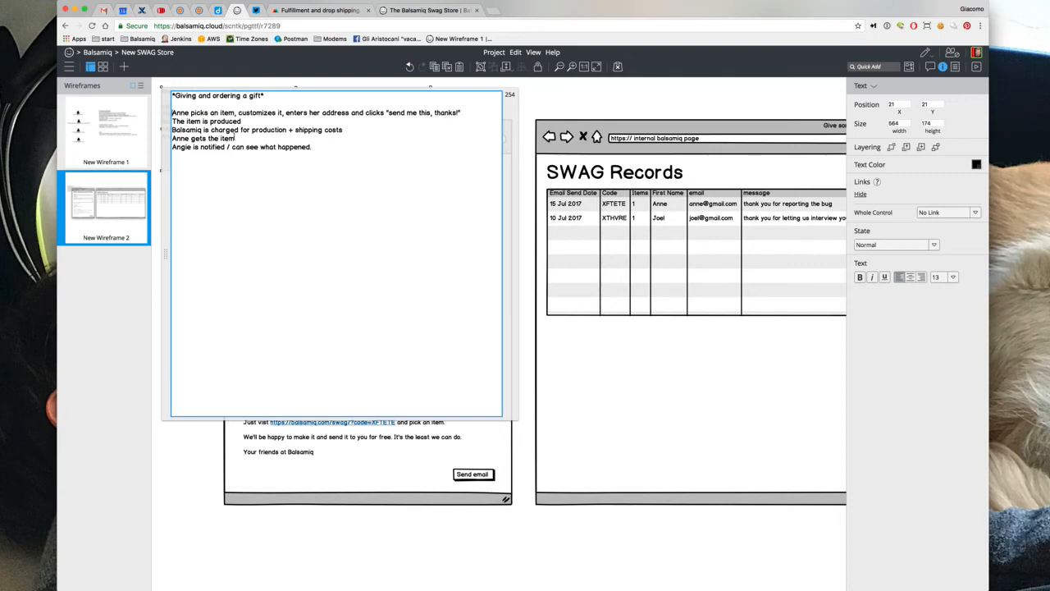
{"action": "left_click", "coordinate": [181, 236]}
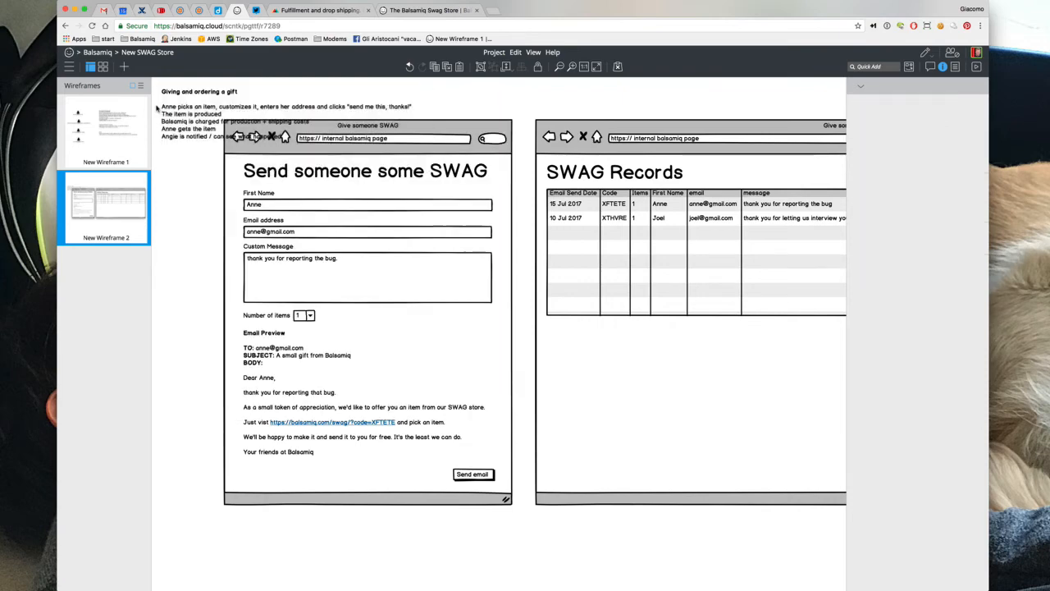
{"action": "scroll", "coordinate": [181, 235], "scroll_direction": "down", "scroll_amount": 2}
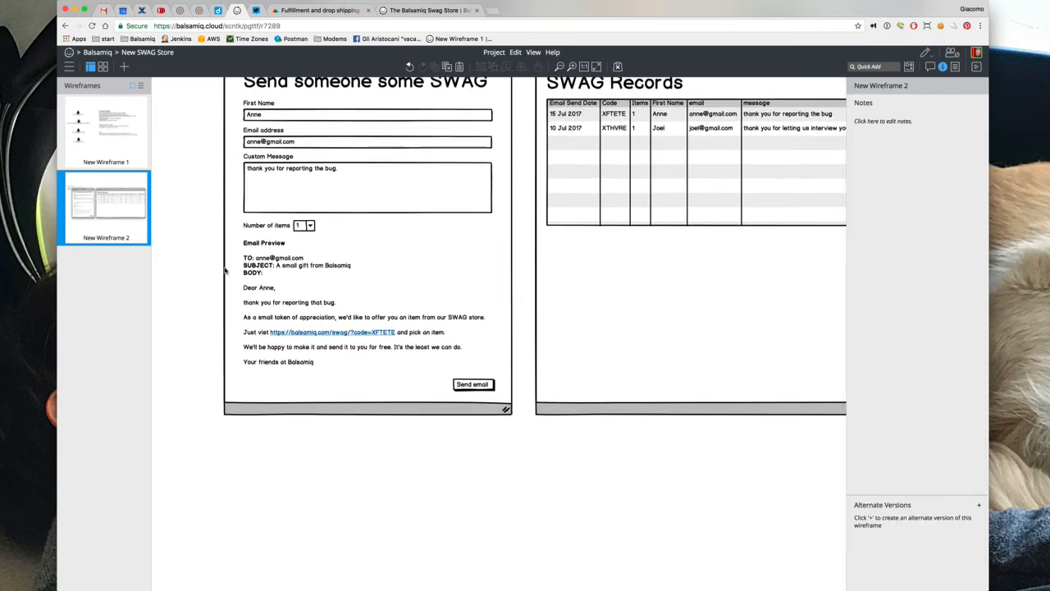
{"action": "left_click", "coordinate": [229, 273]}
{"action": "key", "text": "super+d"}
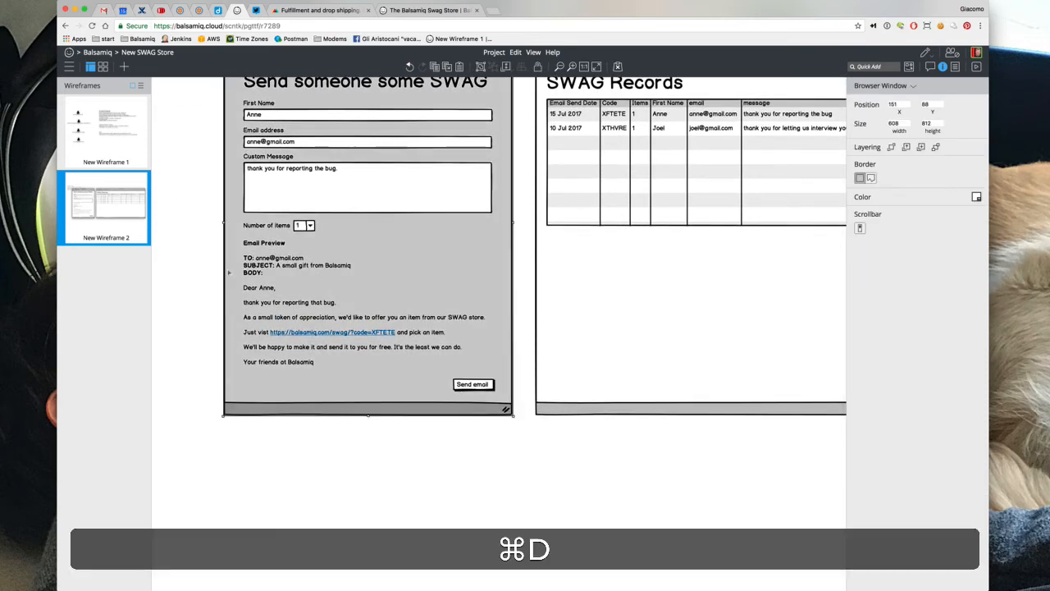
{"action": "left_click_drag", "start_coordinate": [250, 505], "coordinate": [244, 554]}
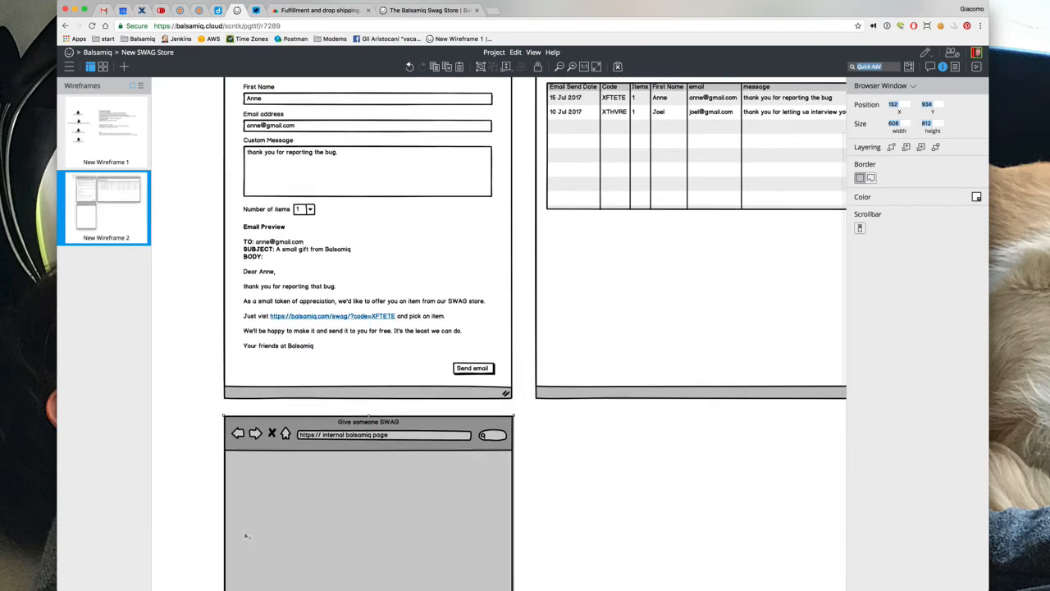
{"action": "double_click", "coordinate": [334, 438]}
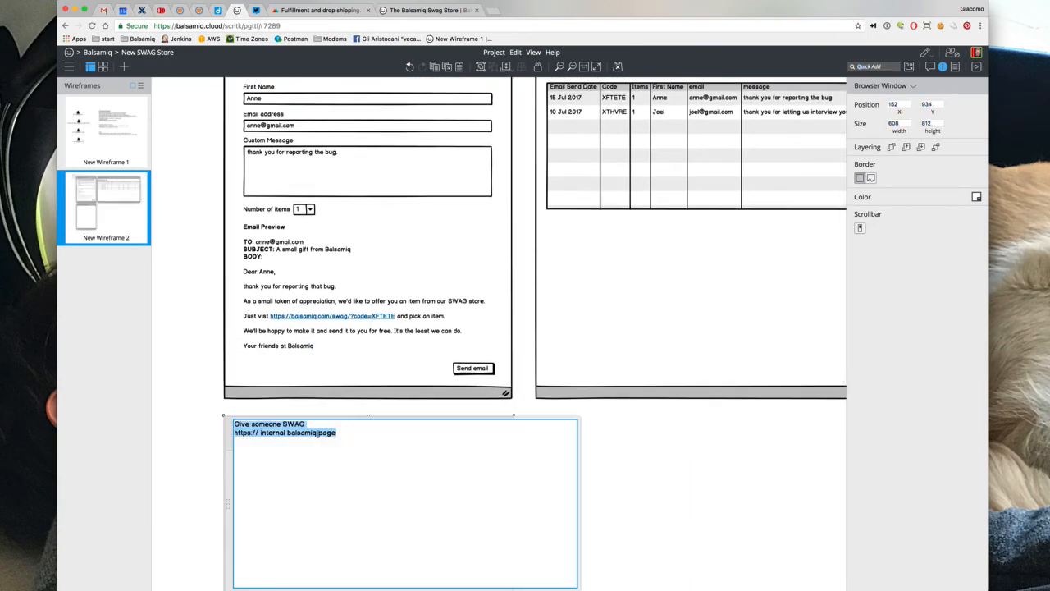
{"action": "left_click", "coordinate": [324, 439]}
{"action": "left_click_drag", "start_coordinate": [258, 433], "coordinate": [451, 448]}
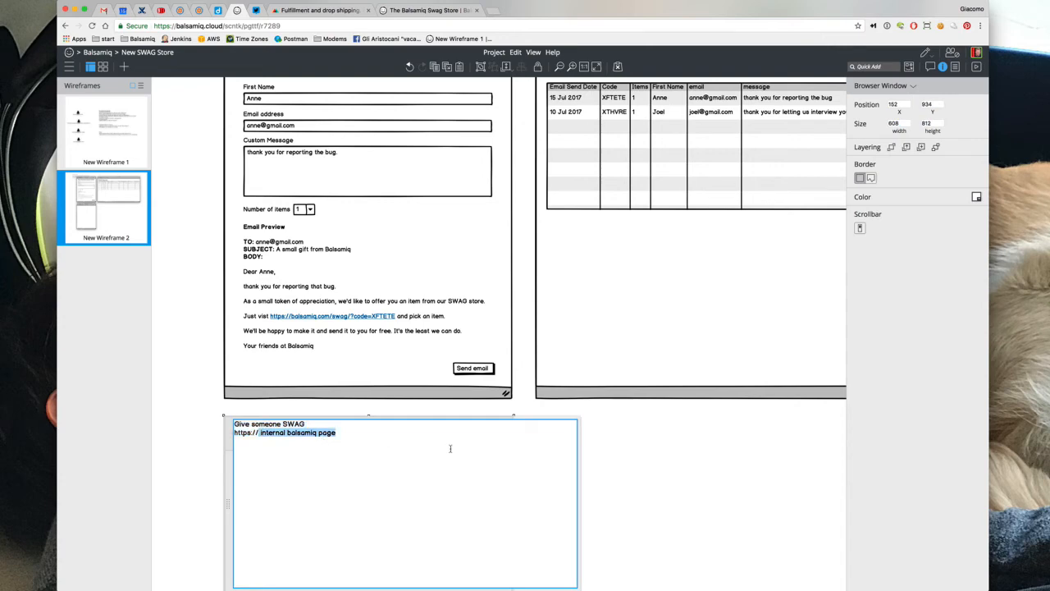
{"action": "type", "text": "balsamiq.com/swa"}
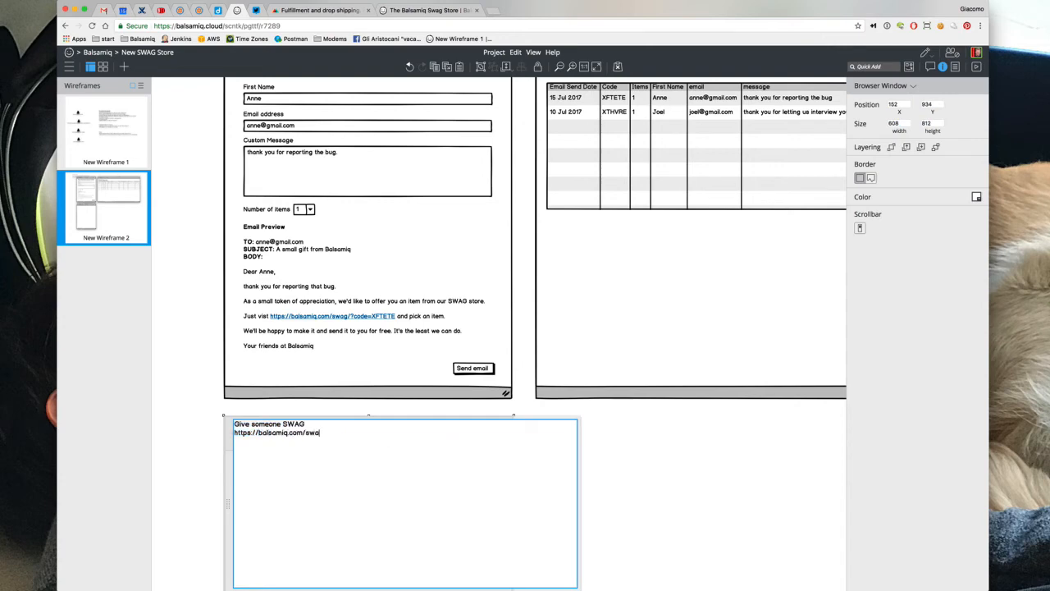
{"action": "type", "text": "g/?code=XFTETE"}
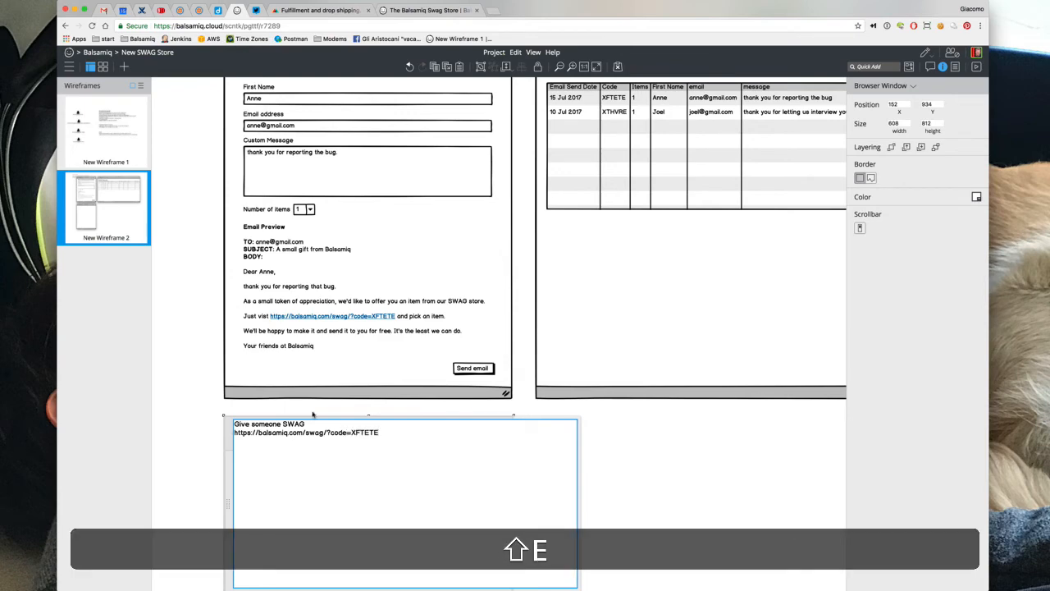
{"action": "left_click", "coordinate": [220, 427]}
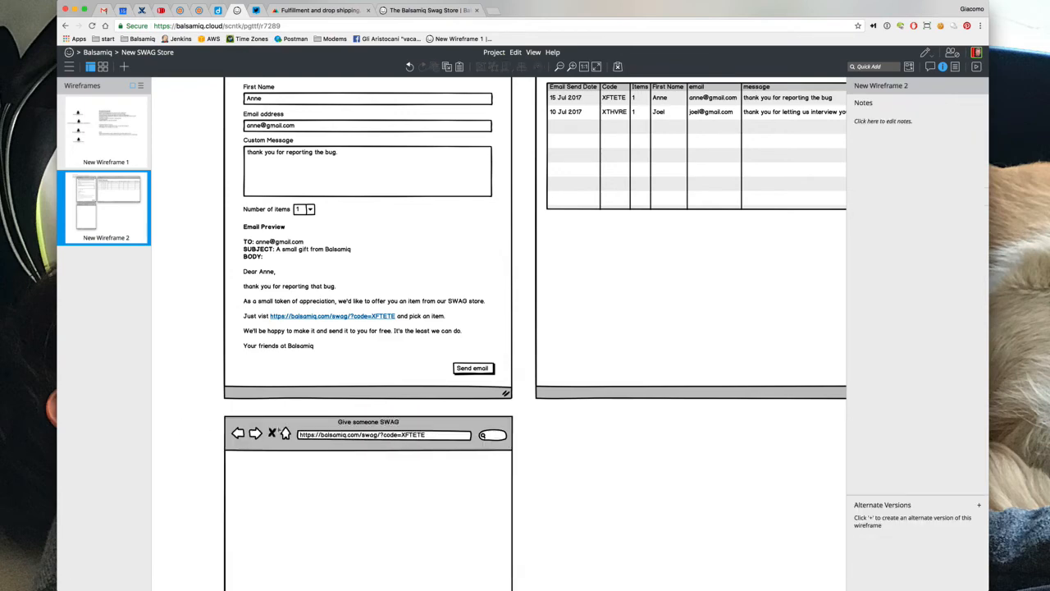
Retitle the copied browser window 'Balsamiq SWAG Store'
{"action": "double_click", "coordinate": [283, 433]}
{"action": "left_click_drag", "start_coordinate": [306, 424], "coordinate": [192, 419]}
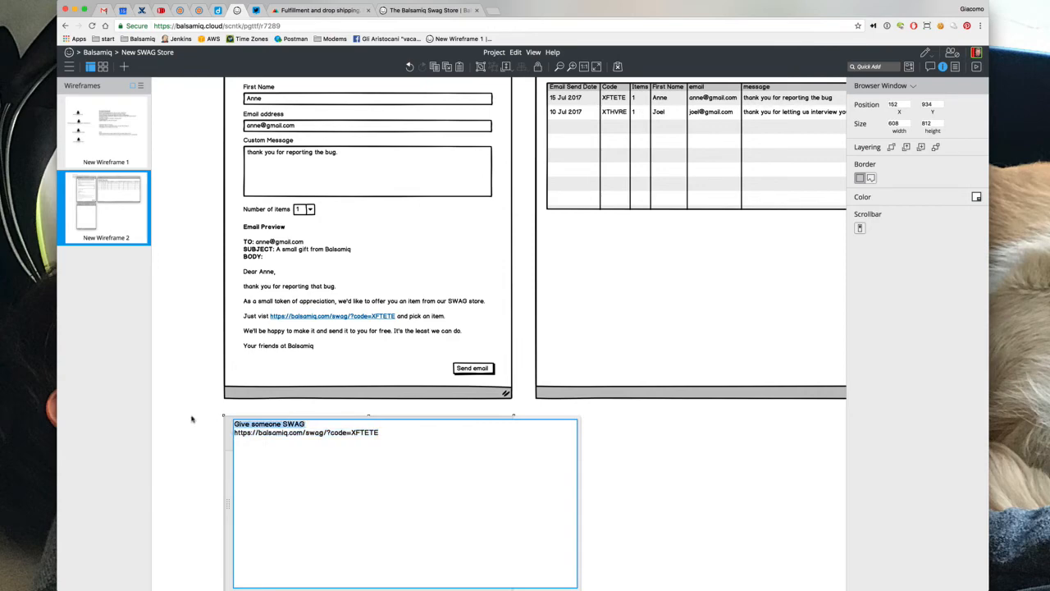
{"action": "type", "text": "Balsamiq SWAGH"}
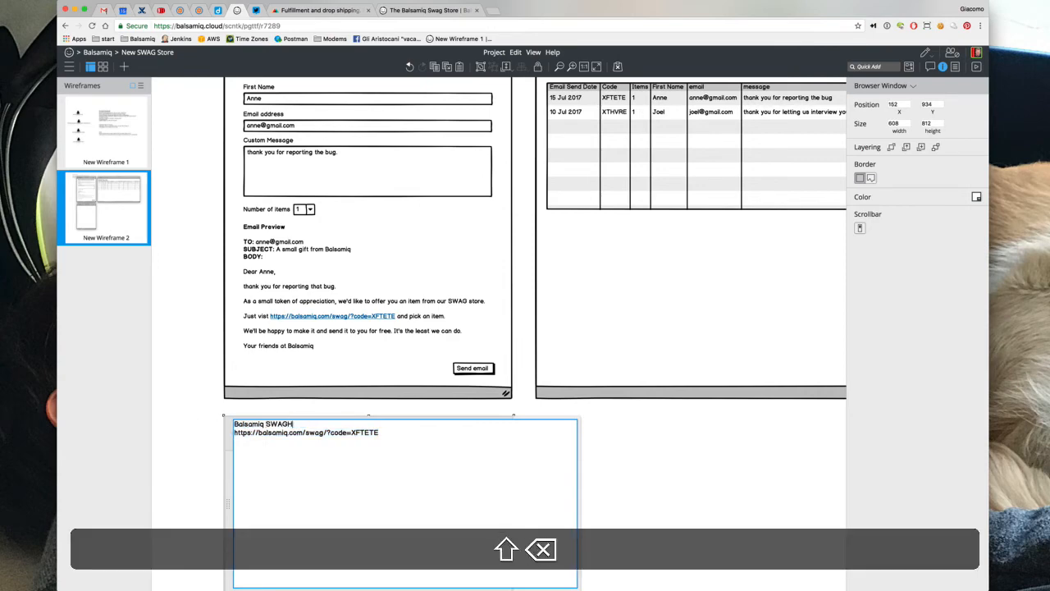
{"action": "key", "text": "BackSpace"}
{"action": "type", "text": "Store"}
{"action": "left_click", "coordinate": [168, 421]}
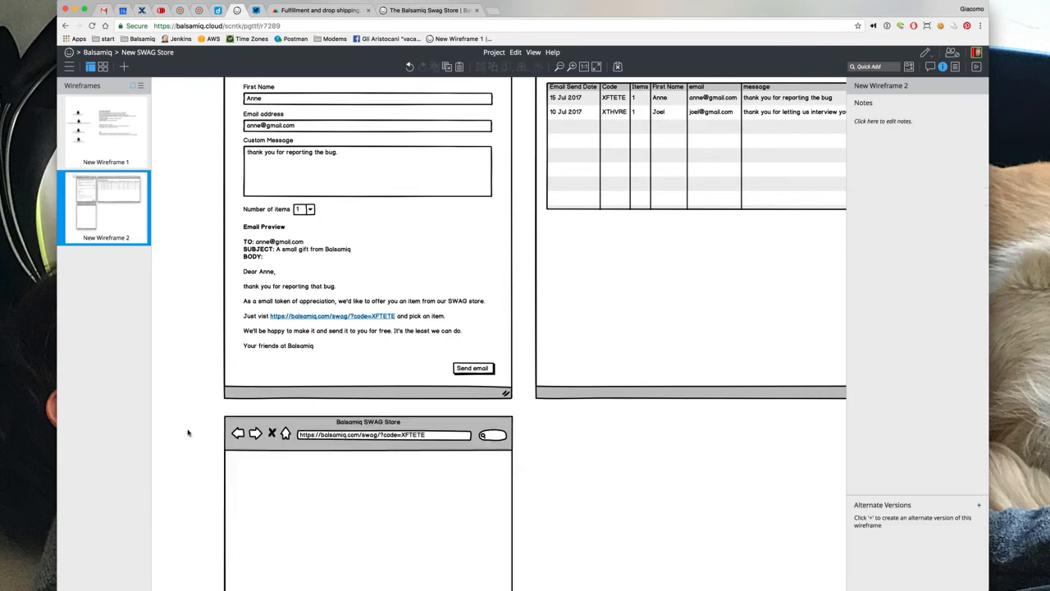
{"action": "scroll", "coordinate": [188, 431], "scroll_direction": "down", "scroll_amount": 3}
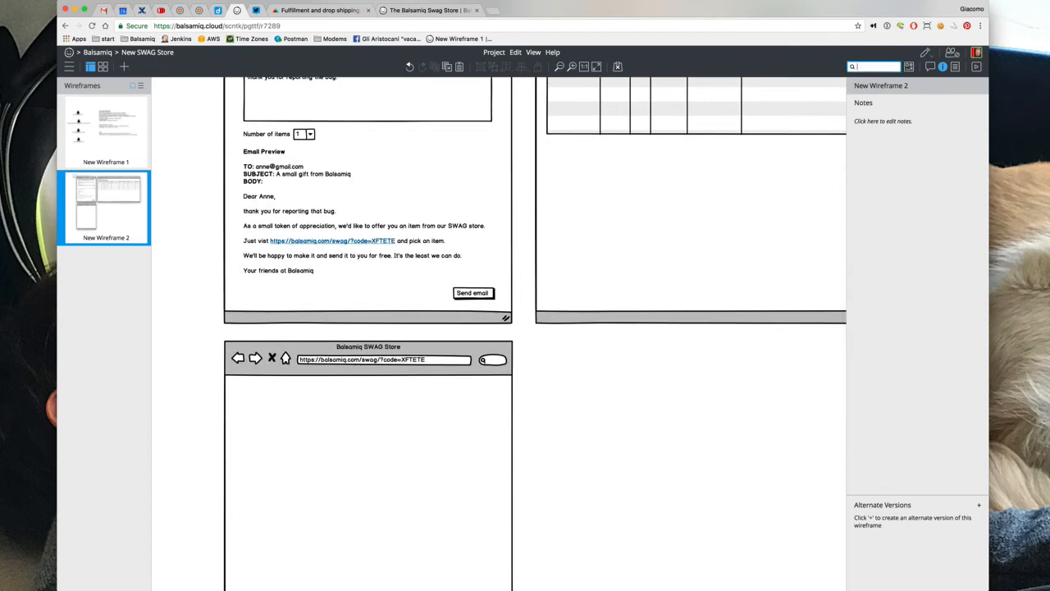
Insert a Title greeting the recipient by name with 'Pick anything you want. it's on us!', one font size smaller
{"action": "type", "text": "title"}
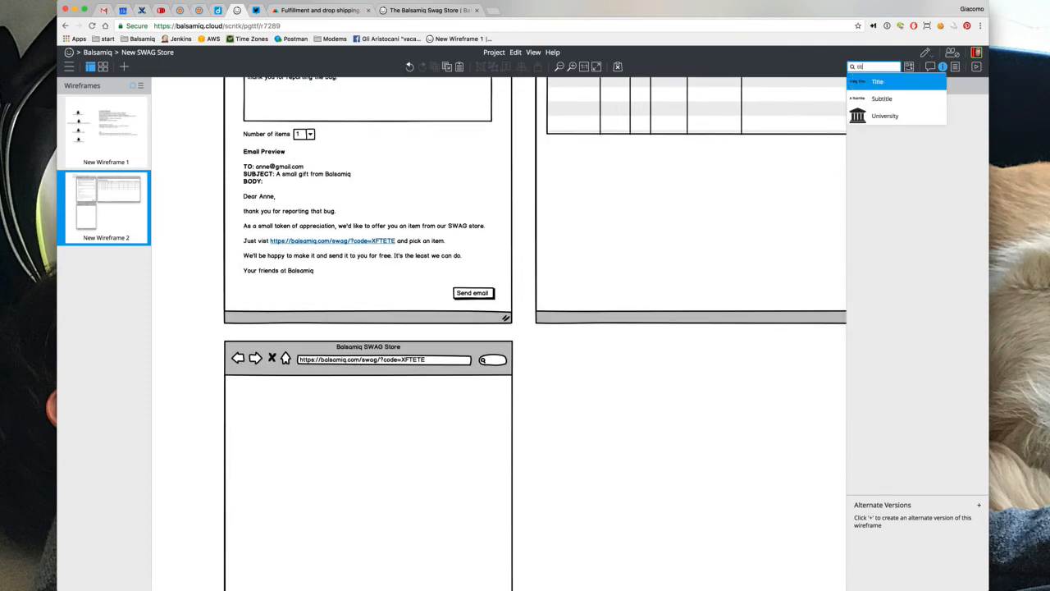
{"action": "key", "text": "Return"}
{"action": "left_click_drag", "start_coordinate": [212, 130], "coordinate": [269, 408]}
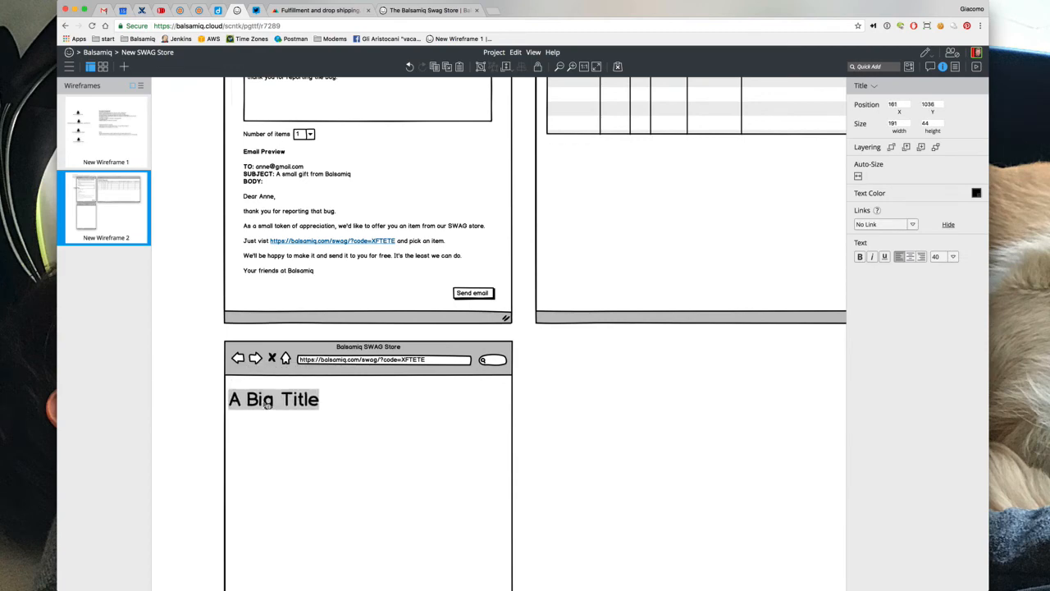
{"action": "key", "text": "shift+Return"}
{"action": "type", "text": "Hi Anne"}
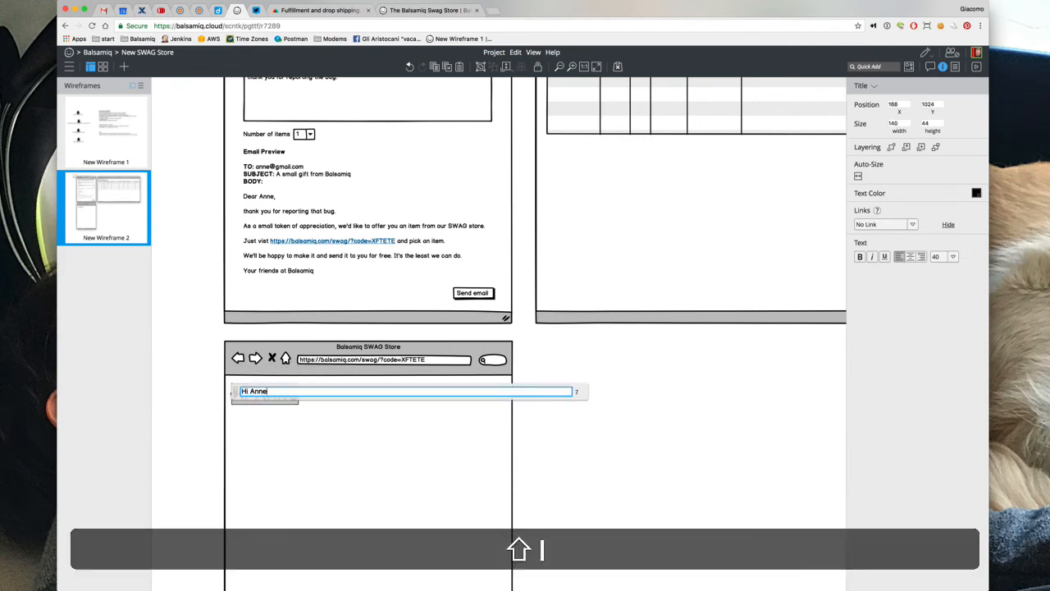
{"action": "type", "text": "! Pick onything you "}
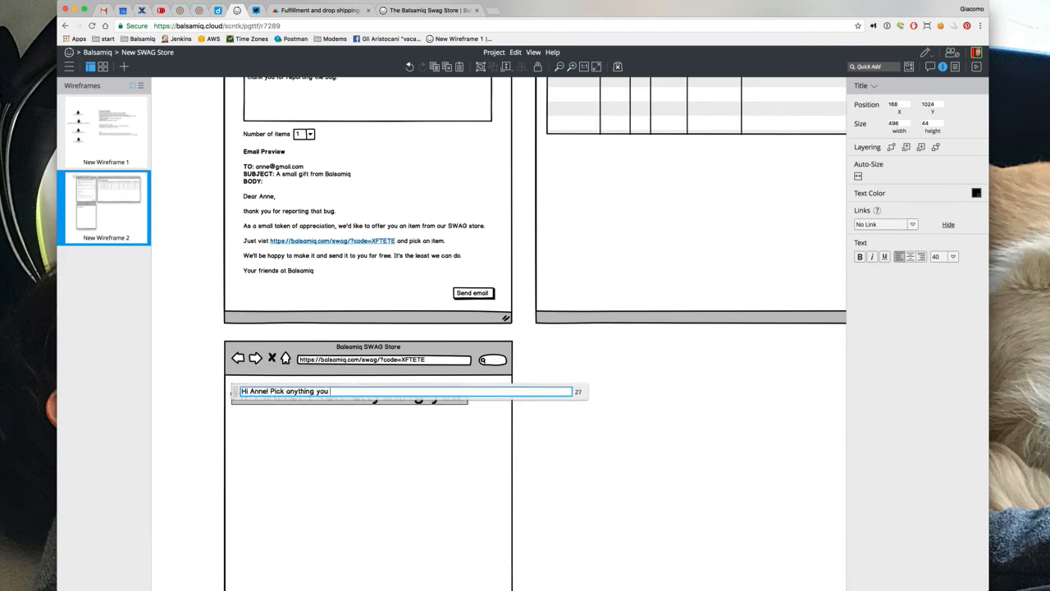
{"action": "type", "text": "want. it's on us!"}
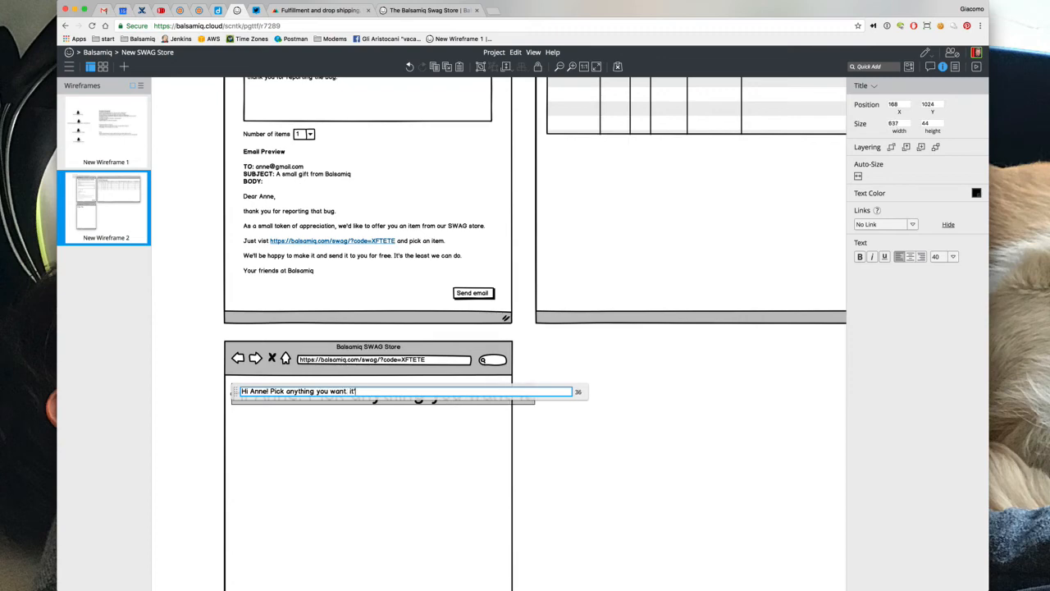
{"action": "left_click", "coordinate": [197, 376]}
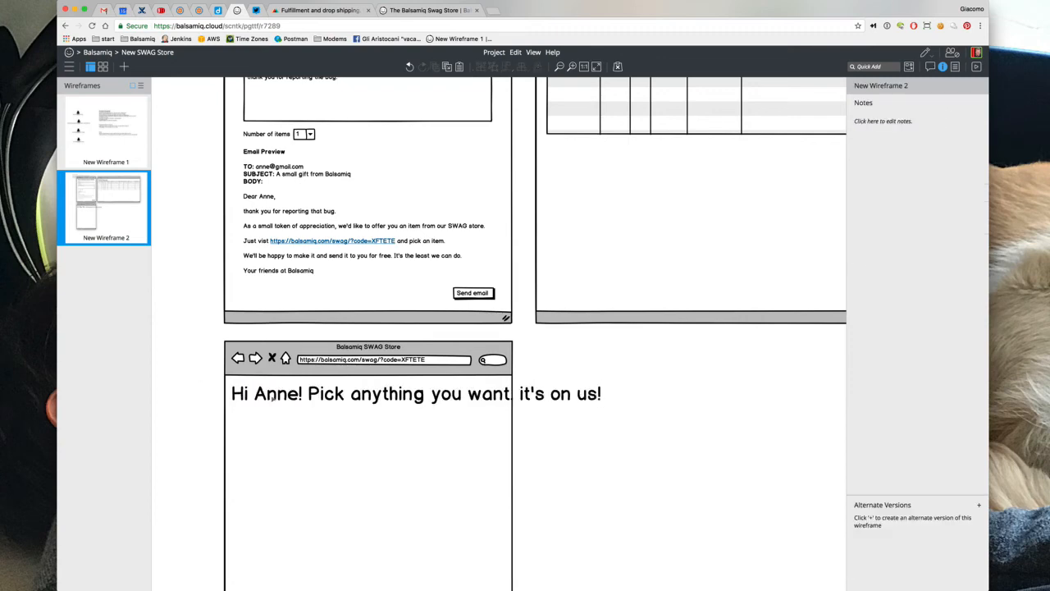
{"action": "left_click", "coordinate": [273, 393]}
{"action": "key", "text": "super+bracketleft"}
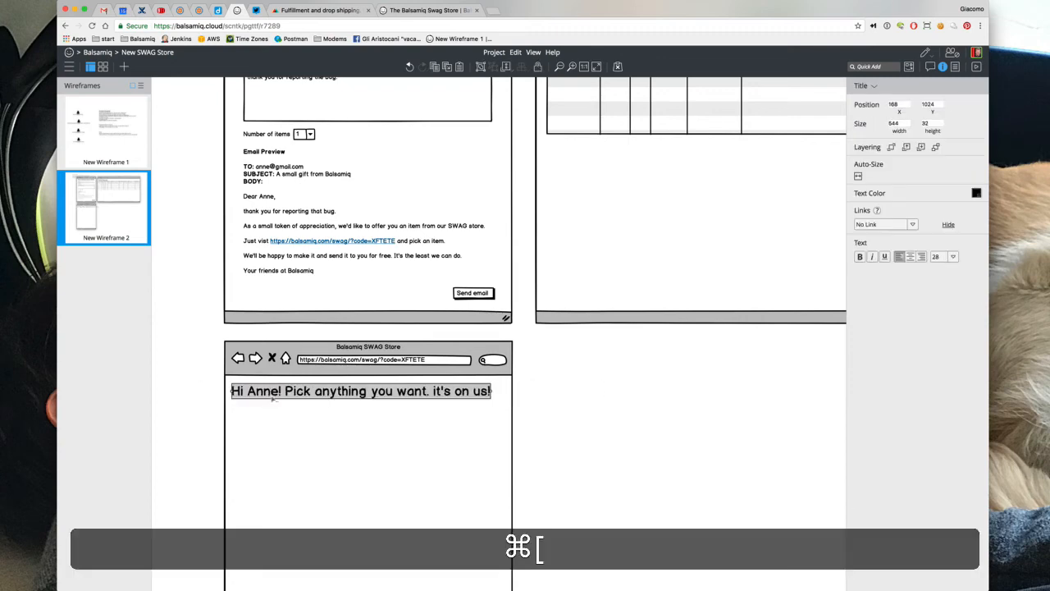
{"action": "left_click", "coordinate": [194, 382]}
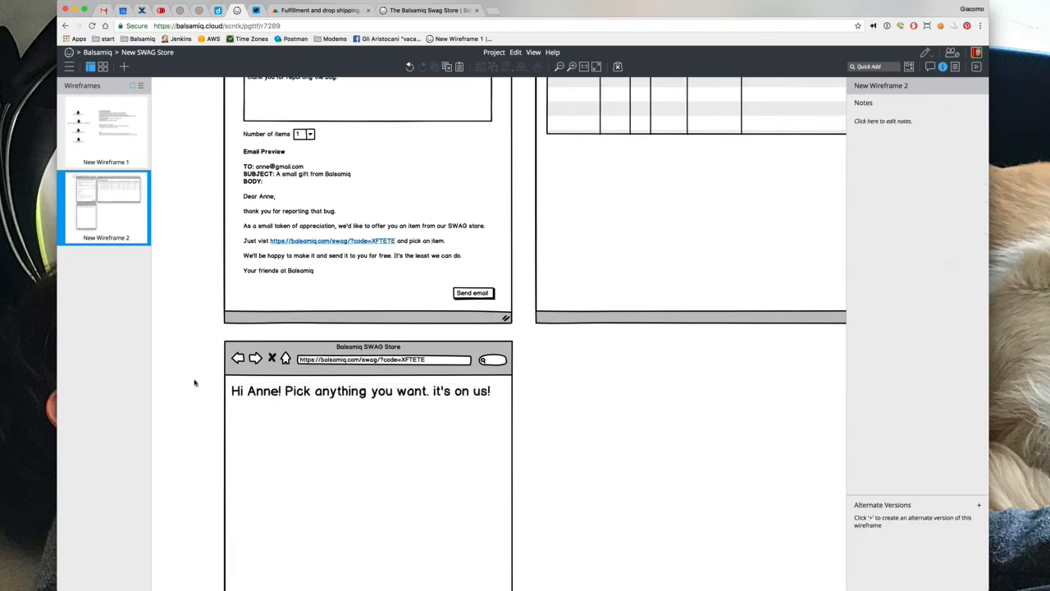
{"action": "key", "text": "slash"}
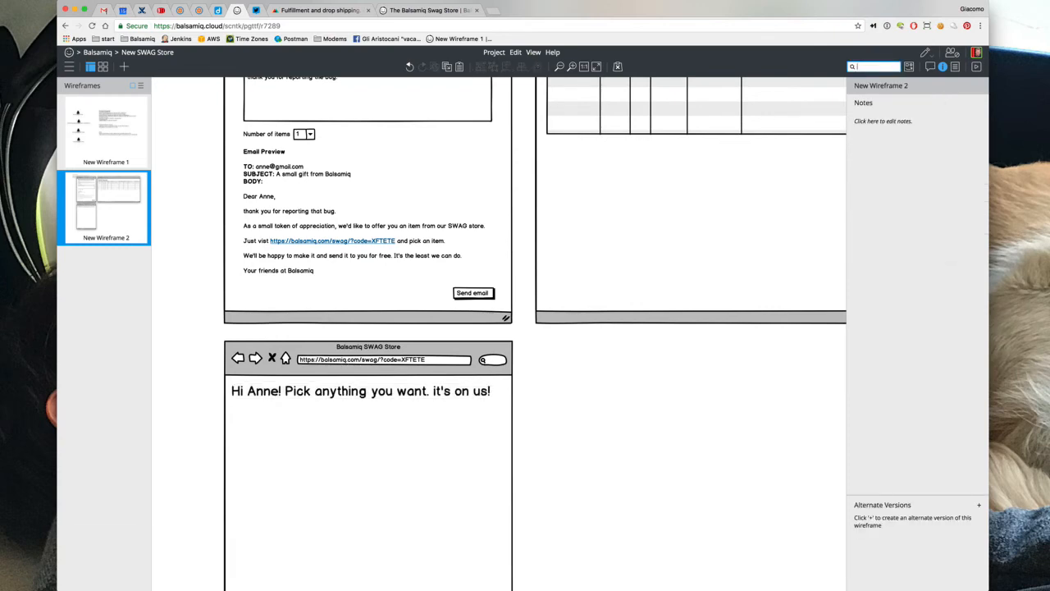
Insert an image placeholder below the greeting and duplicate it into a row of four
{"action": "type", "text": "im"}
{"action": "key", "text": "Return"}
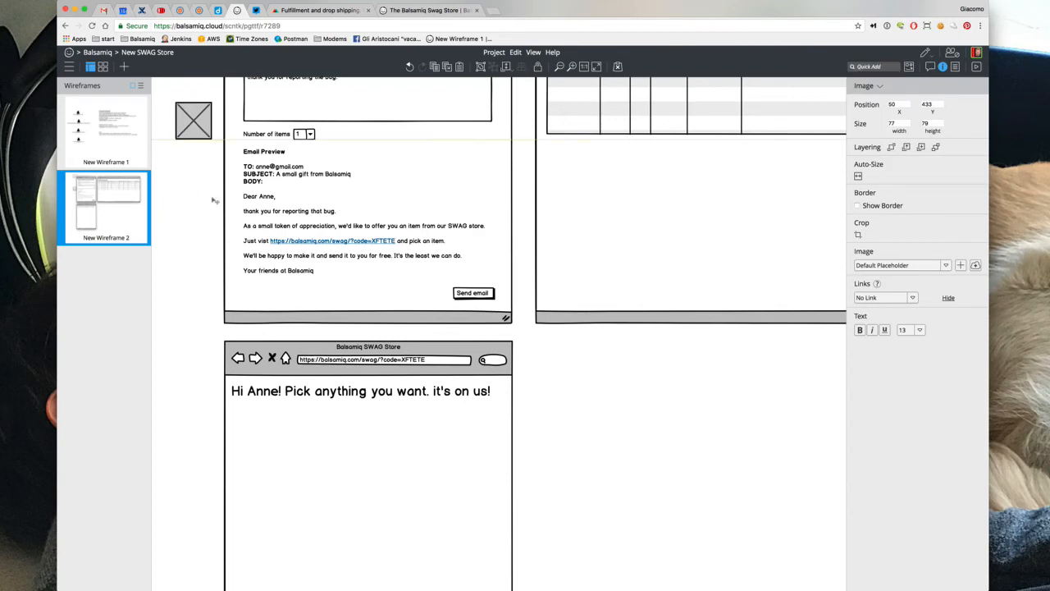
{"action": "left_click_drag", "start_coordinate": [194, 131], "coordinate": [360, 460]}
{"action": "key", "text": "super+d"}
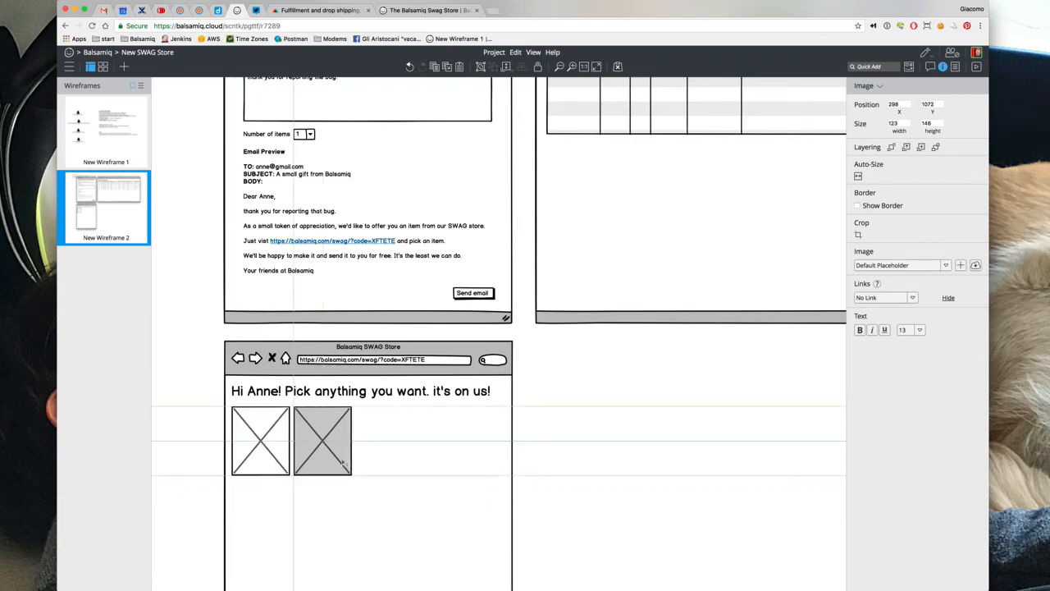
{"action": "key", "text": "super+d"}
{"action": "key", "text": "super+d"}
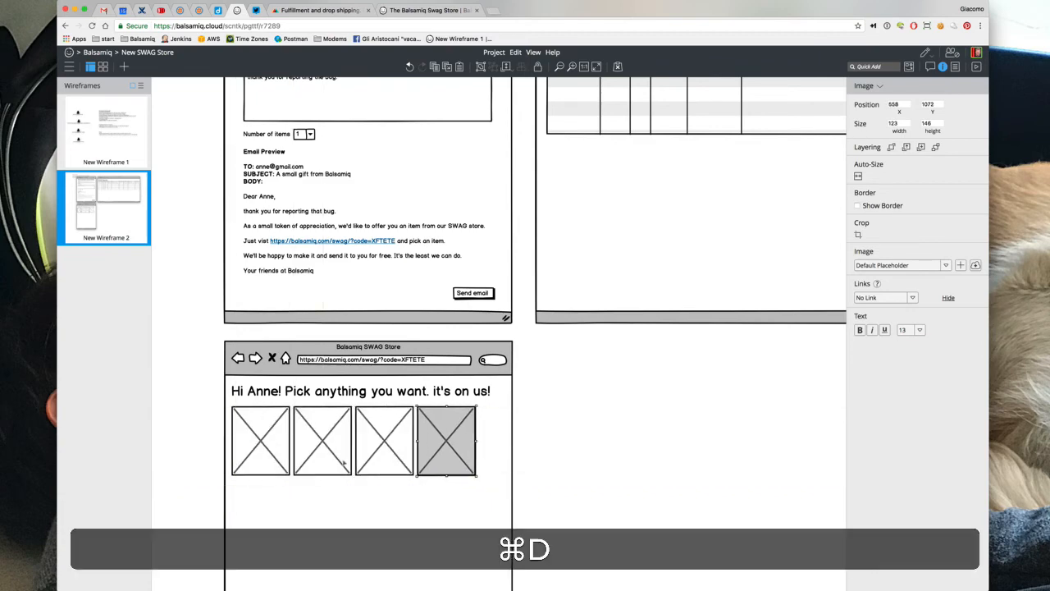
Quick Add a new Text block to the store page
{"action": "key", "text": "slash"}
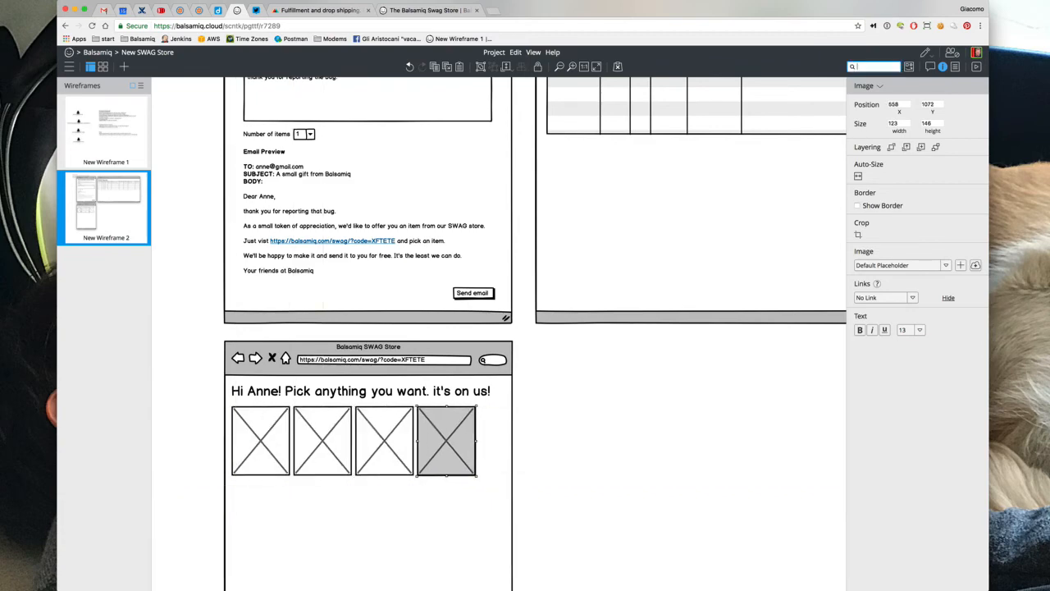
{"action": "type", "text": "text"}
{"action": "key", "text": "Return"}
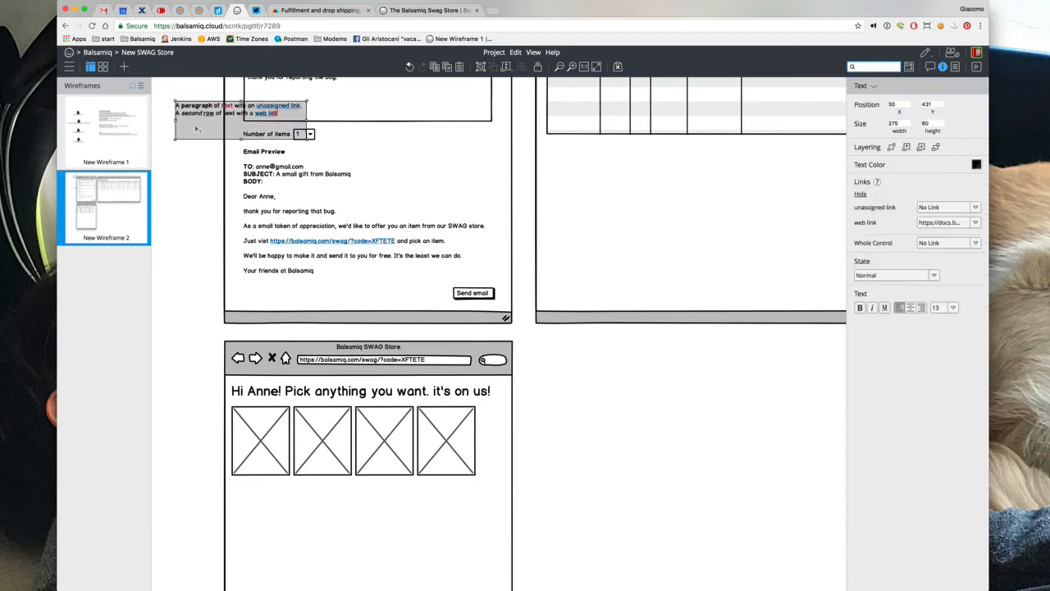
Turn the text block under the first image into a centred, auto-sized 'Woman T-Shirt' Label
{"action": "left_click_drag", "start_coordinate": [197, 128], "coordinate": [253, 504]}
{"action": "double_click", "coordinate": [253, 505]}
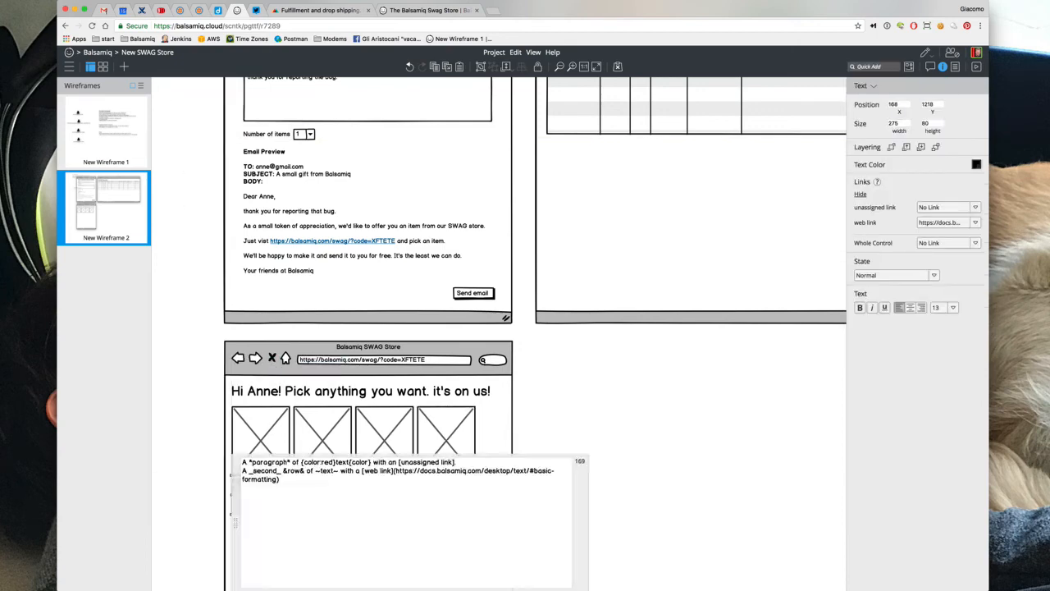
{"action": "key", "text": "shift+8"}
{"action": "key", "text": "shift+Return"}
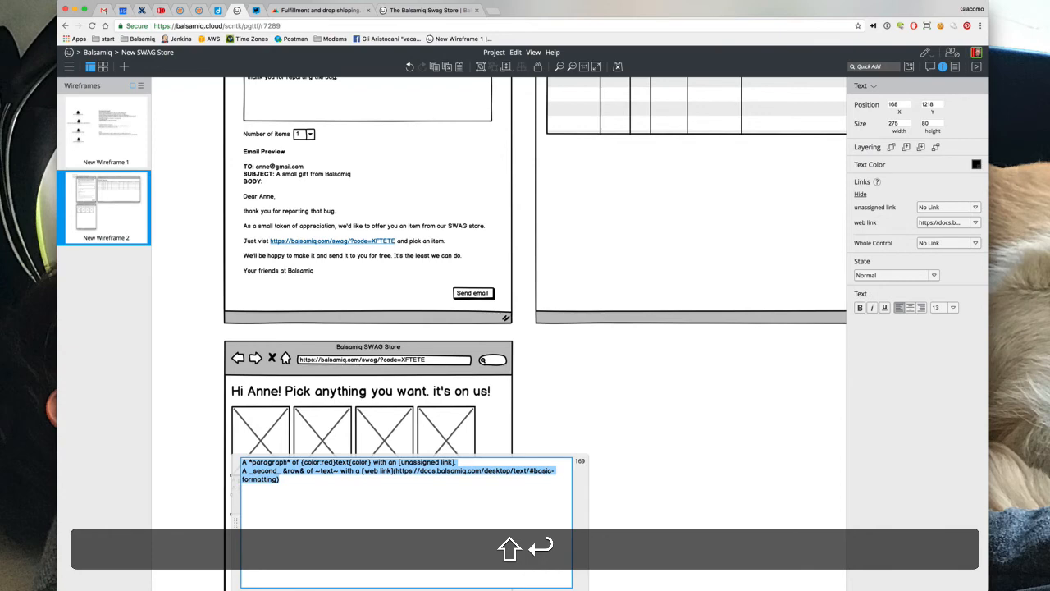
{"action": "type", "text": "*"}
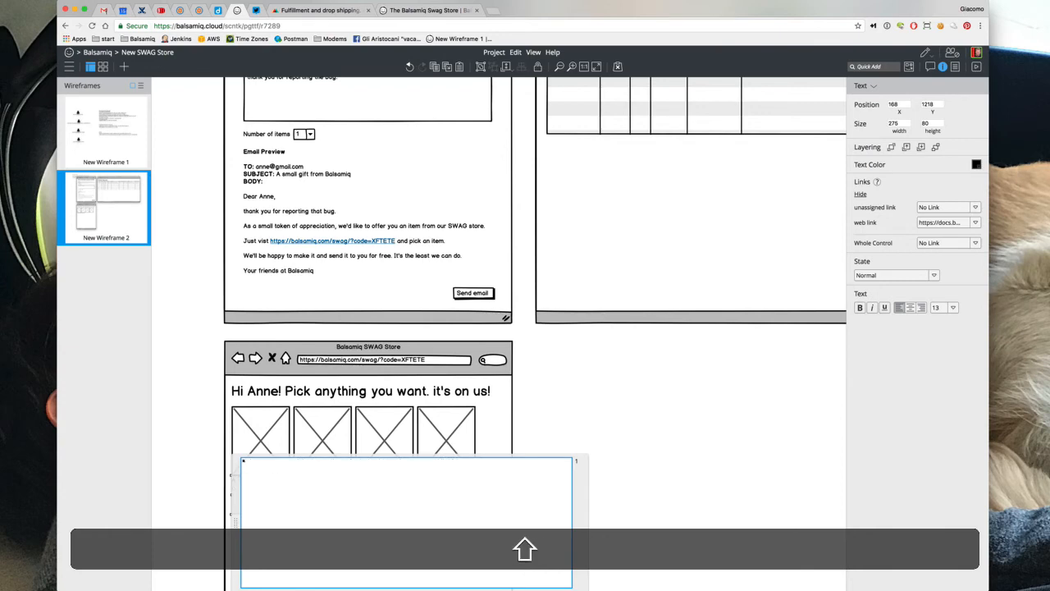
{"action": "type", "text": "Woman T-"}
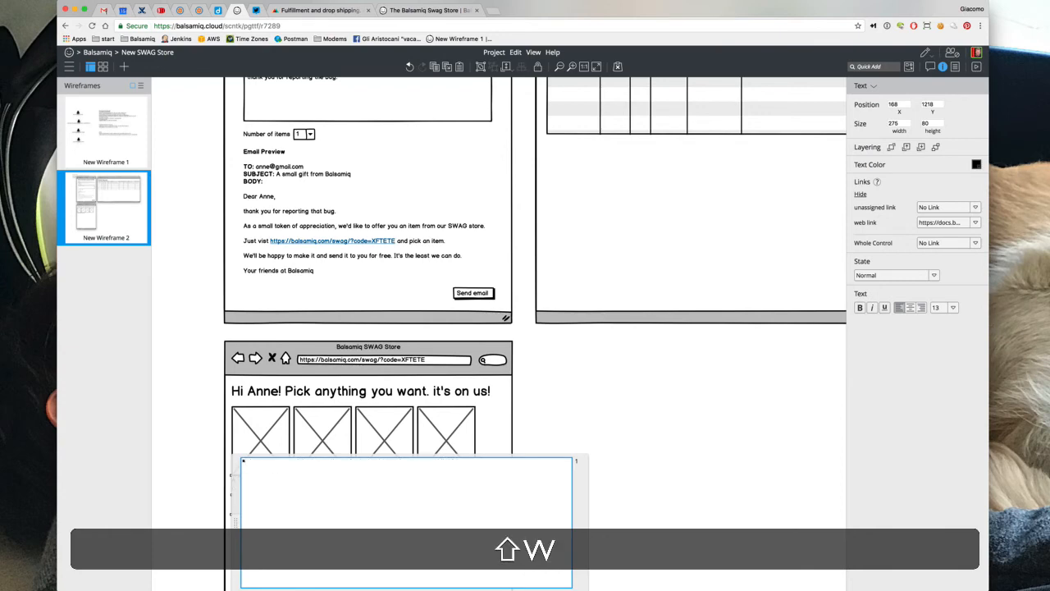
{"action": "type", "text": "Shirt*"}
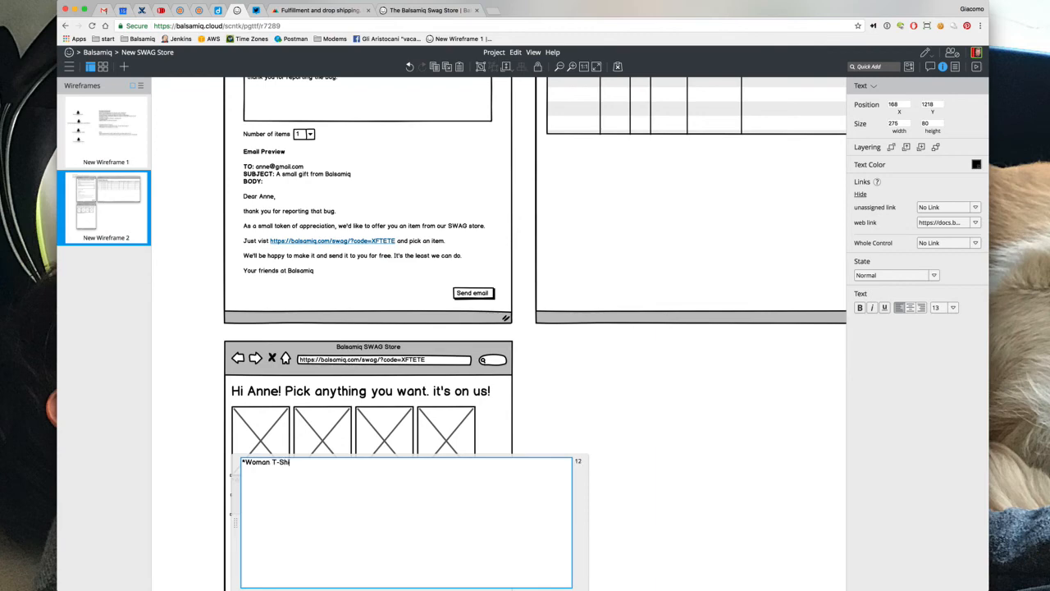
{"action": "left_click", "coordinate": [192, 465]}
{"action": "left_click", "coordinate": [246, 483]}
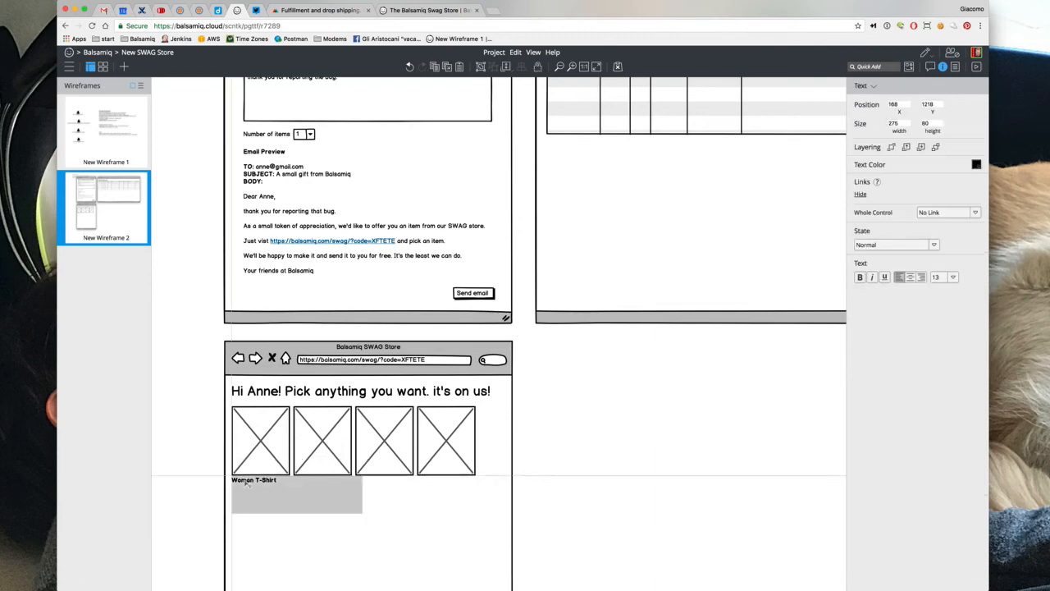
{"action": "left_click", "coordinate": [874, 85]}
{"action": "type", "text": "la"}
{"action": "key", "text": "Return"}
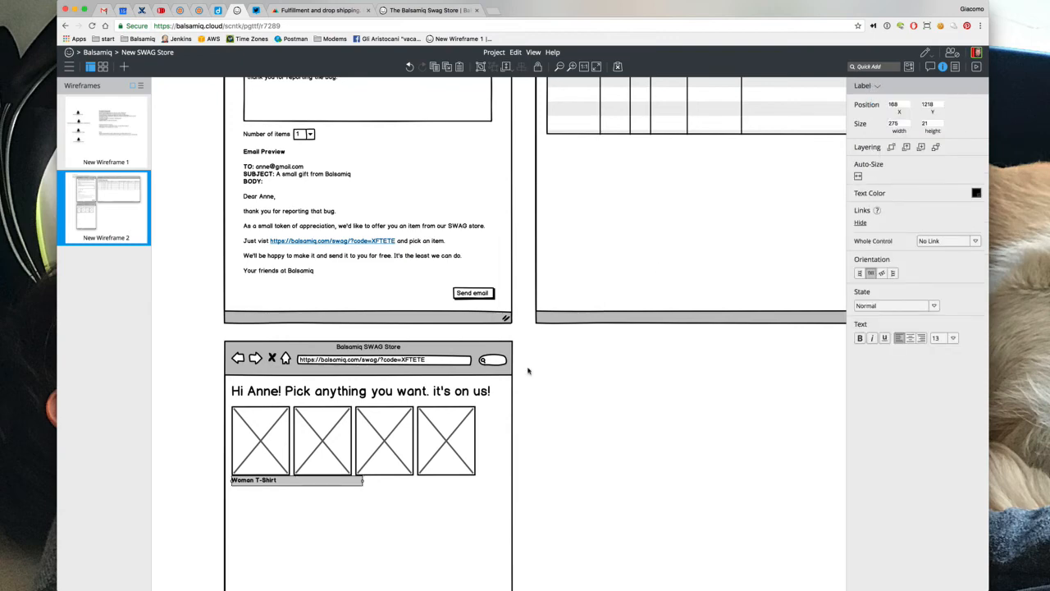
{"action": "left_click", "coordinate": [859, 176]}
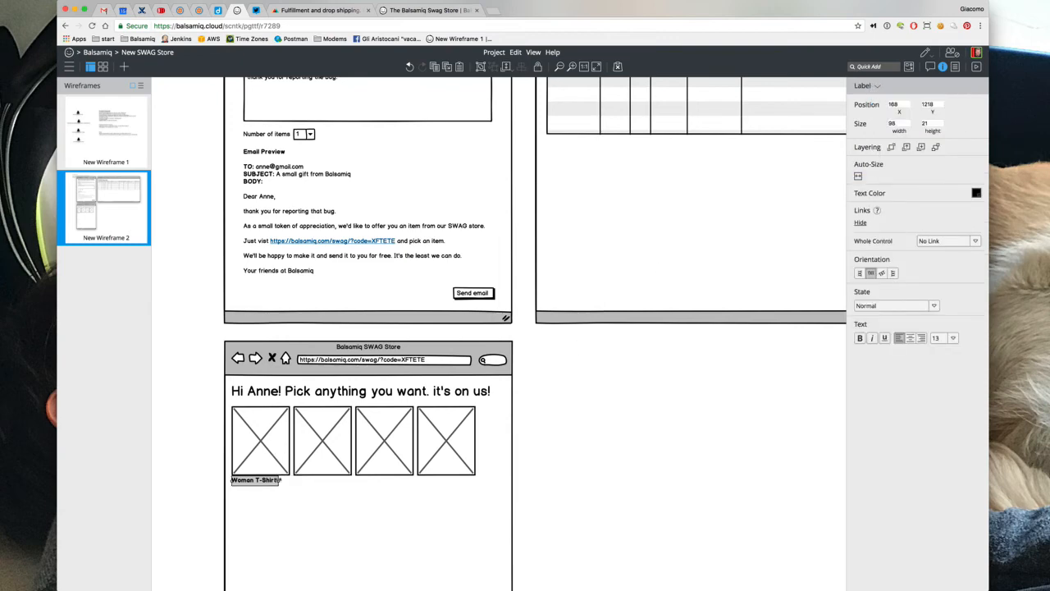
{"action": "left_click_drag", "start_coordinate": [285, 480], "coordinate": [289, 480]}
{"action": "left_click", "coordinate": [909, 337]}
Copy the label under the other three images and change the second to 'Man T-Shirt'
{"action": "key", "text": "super+d"}
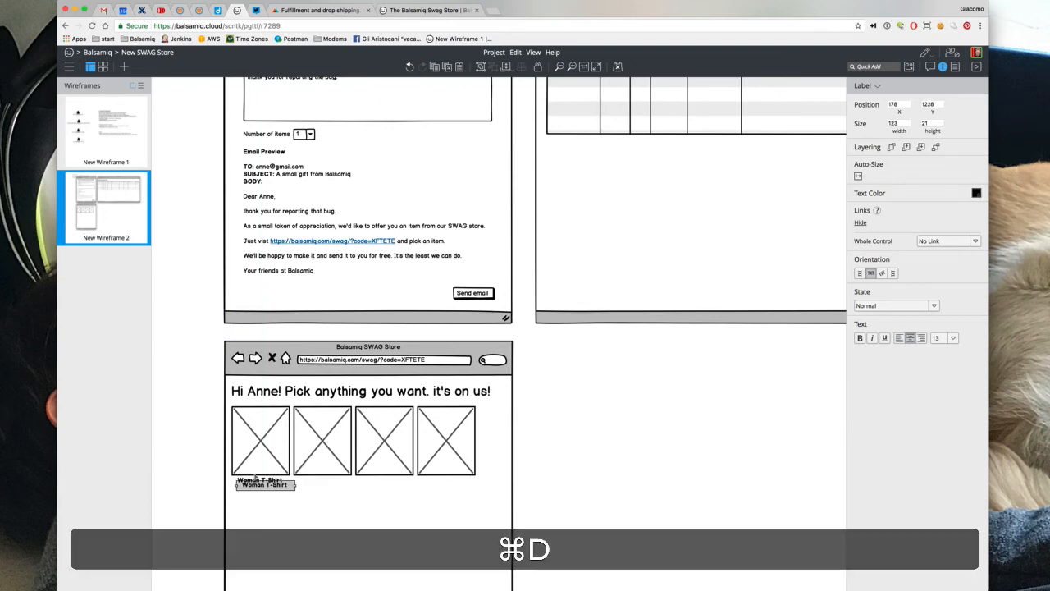
{"action": "left_click_drag", "start_coordinate": [258, 488], "coordinate": [315, 485]}
{"action": "key", "text": "super+d"}
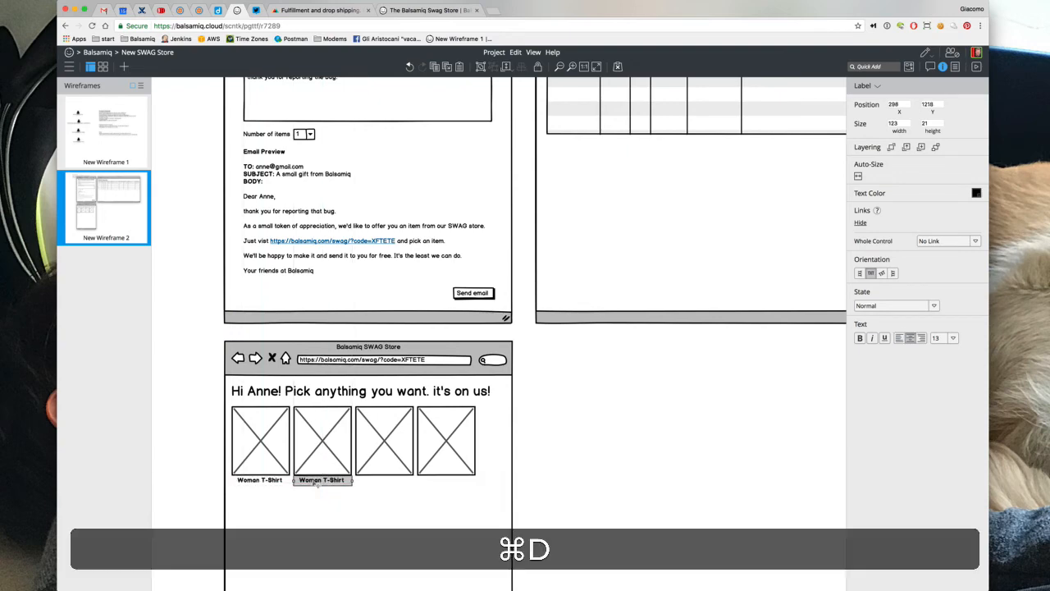
{"action": "key", "text": "super+d"}
{"action": "double_click", "coordinate": [318, 483]}
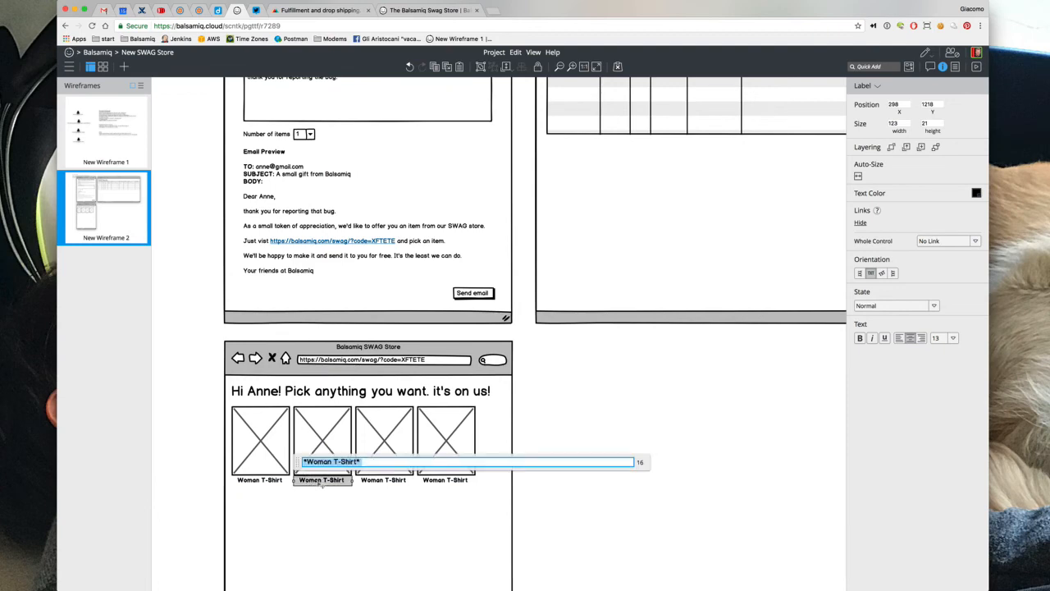
{"action": "left_click", "coordinate": [319, 461]}
{"action": "key", "text": "BackSpace"}
{"action": "key", "text": "BackSpace"}
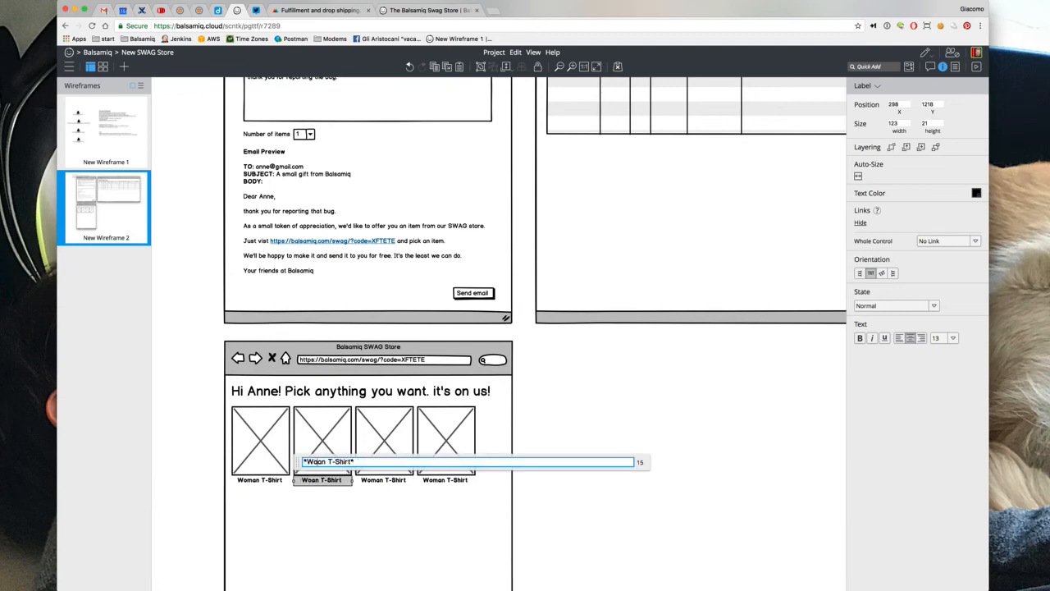
{"action": "key", "text": "shift+BackSpace"}
{"action": "type", "text": "M"}
{"action": "key", "text": "shift+Return"}
Rename the third and fourth labels to 'Mug' and 'Tote Bag'
{"action": "double_click", "coordinate": [381, 483]}
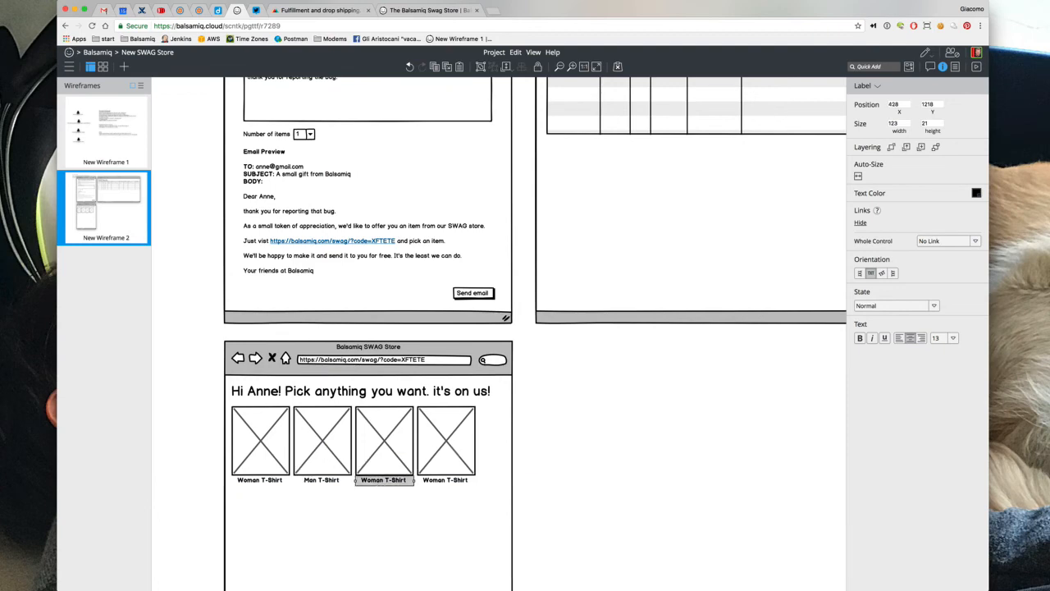
{"action": "left_click_drag", "start_coordinate": [366, 461], "coordinate": [481, 462]}
{"action": "type", "text": "Mug"}
{"action": "key", "text": "shift+Return"}
{"action": "double_click", "coordinate": [434, 480]}
{"action": "type", "text": "Tote Bag*"}
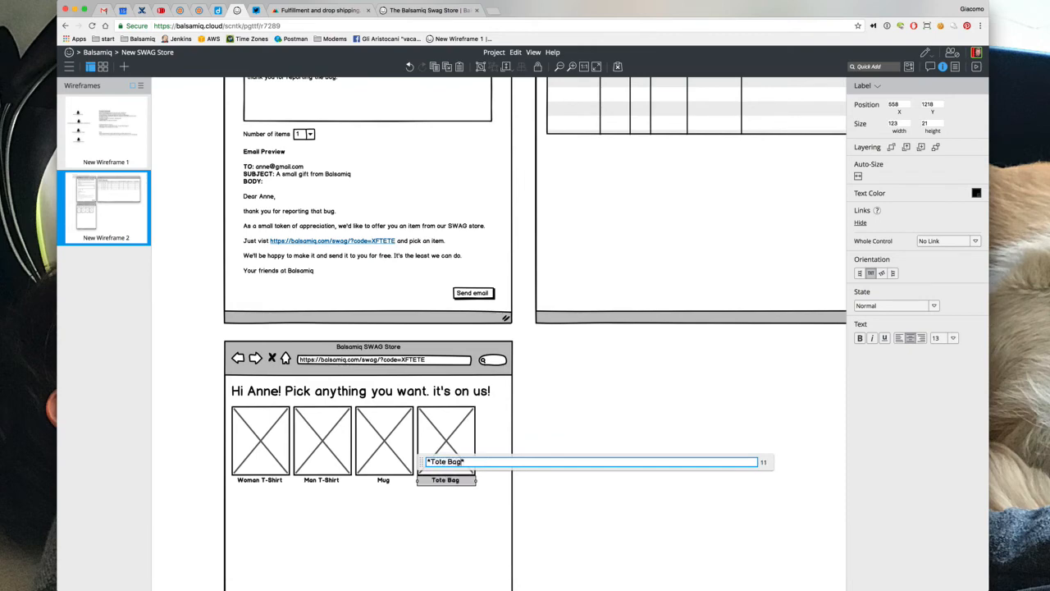
{"action": "left_click", "coordinate": [596, 415]}
{"action": "scroll", "coordinate": [576, 439], "scroll_direction": "down", "scroll_amount": 5}
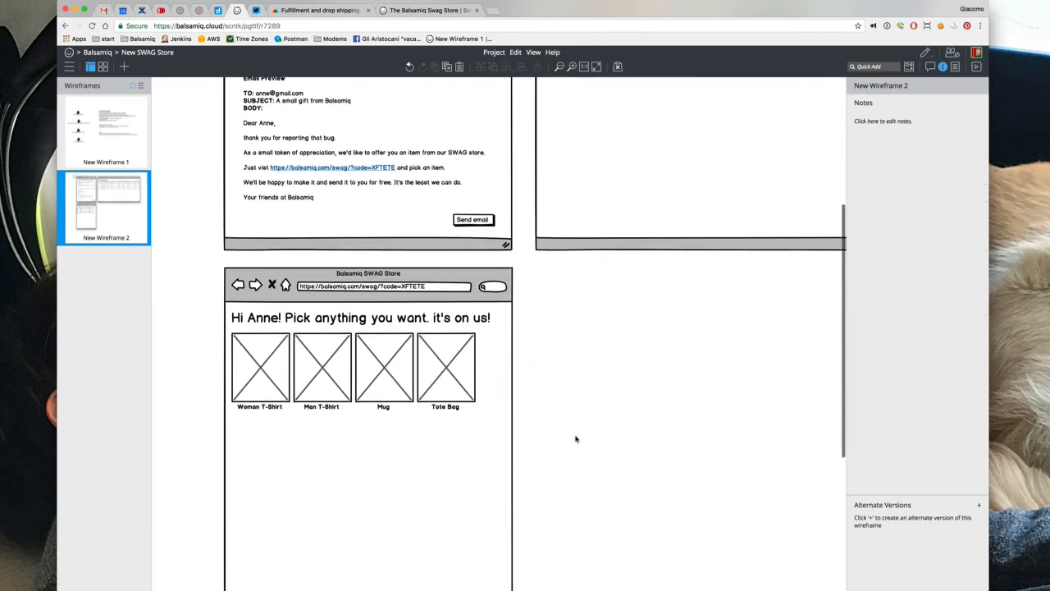
Insert a Comment sticky note under the product images headed 'classic online store UX:'
{"action": "left_click", "coordinate": [462, 325]}
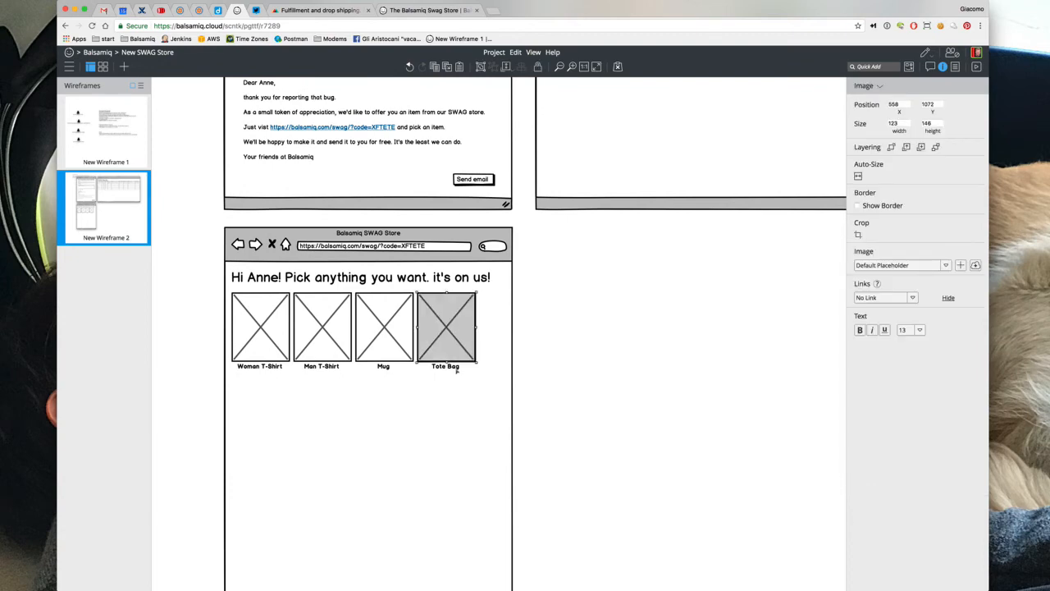
{"action": "left_click", "coordinate": [534, 364]}
{"action": "type", "text": "/sti"}
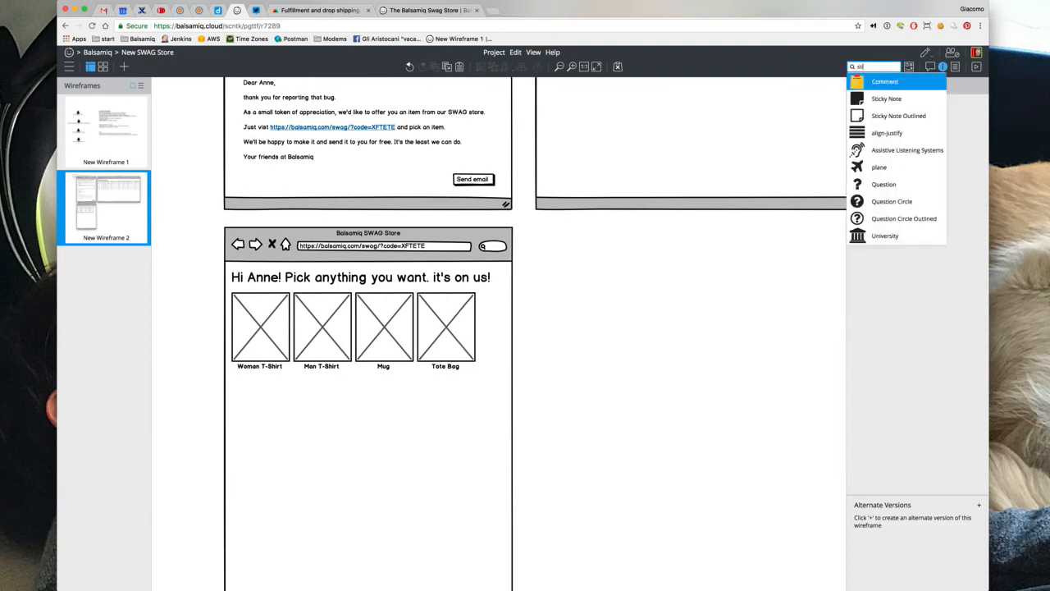
{"action": "key", "text": "Return"}
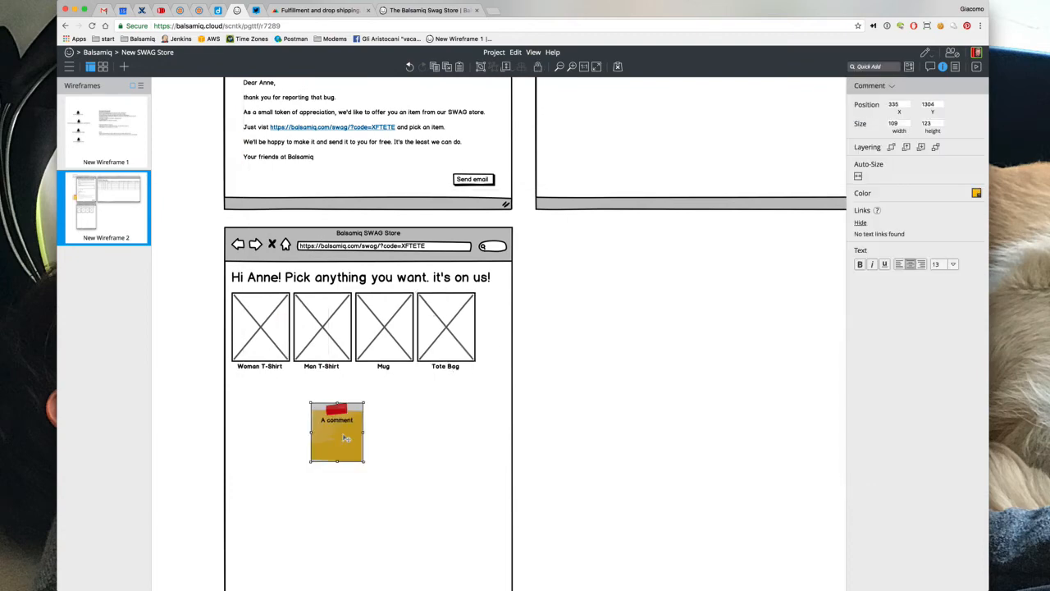
{"action": "left_click", "coordinate": [343, 435]}
{"action": "type", "text": "classic"}
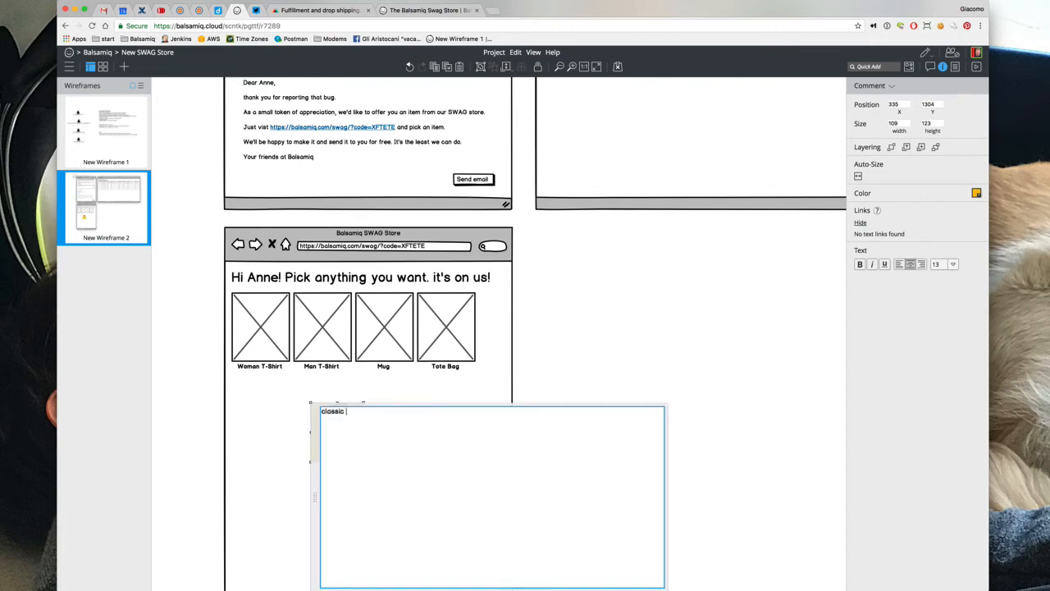
{"action": "type", "text": " online store UX:"}
{"action": "key", "text": "Return"}
List pick an item, customize it (color, size), check out button, enter address, click "order now"
{"action": "type", "text": "- pick and i"}
{"action": "key", "text": "BackSpace"}
{"action": "type", "text": "itemtem"}
{"action": "key", "text": "Return"}
{"action": "type", "text": "- pick an item - customi"}
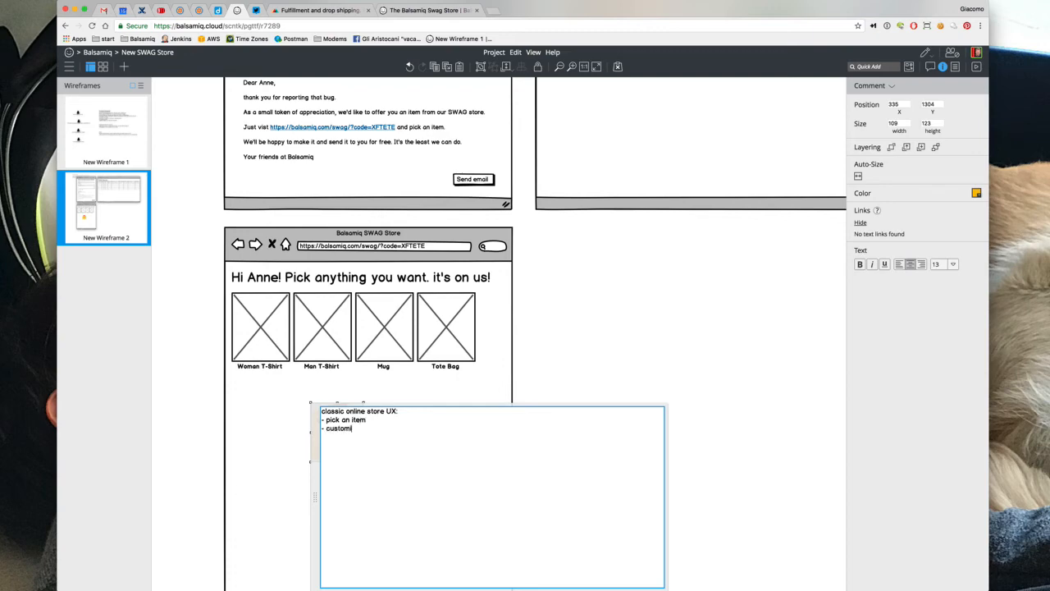
{"action": "type", "text": "ze it (color, size)"}
{"action": "key", "text": "shift+Return"}
{"action": "key", "text": "shift"}
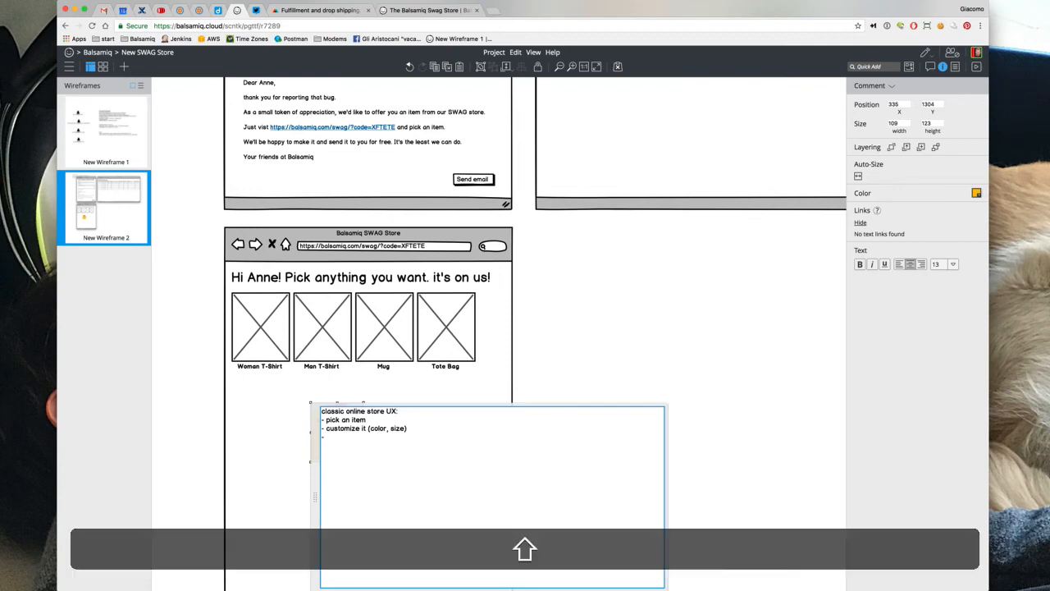
{"action": "type", "text": "- check out button"}
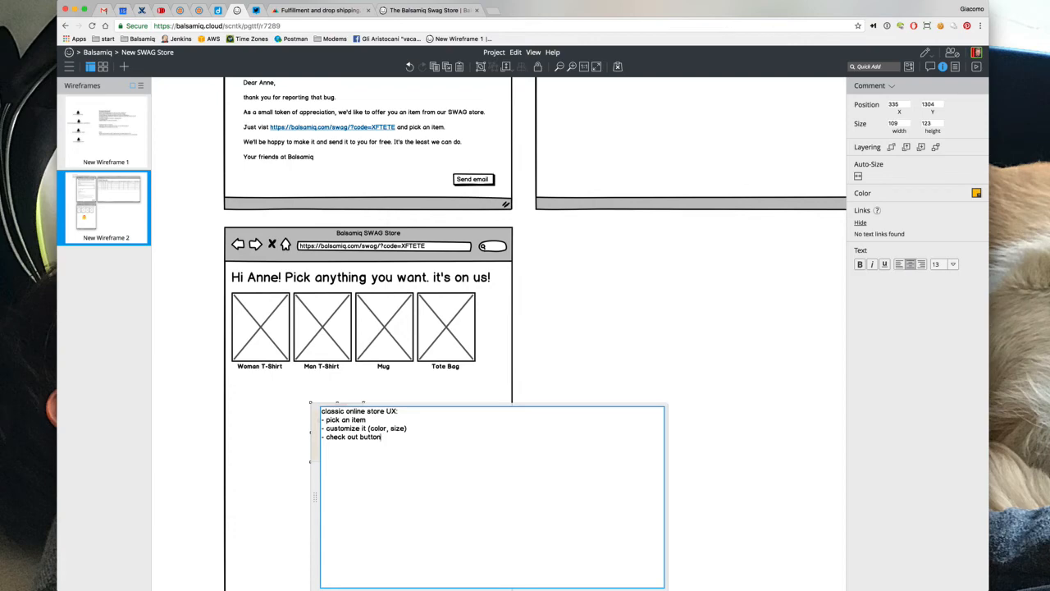
{"action": "type", "text": " - enter address -"}
{"action": "type", "text": " click \""}
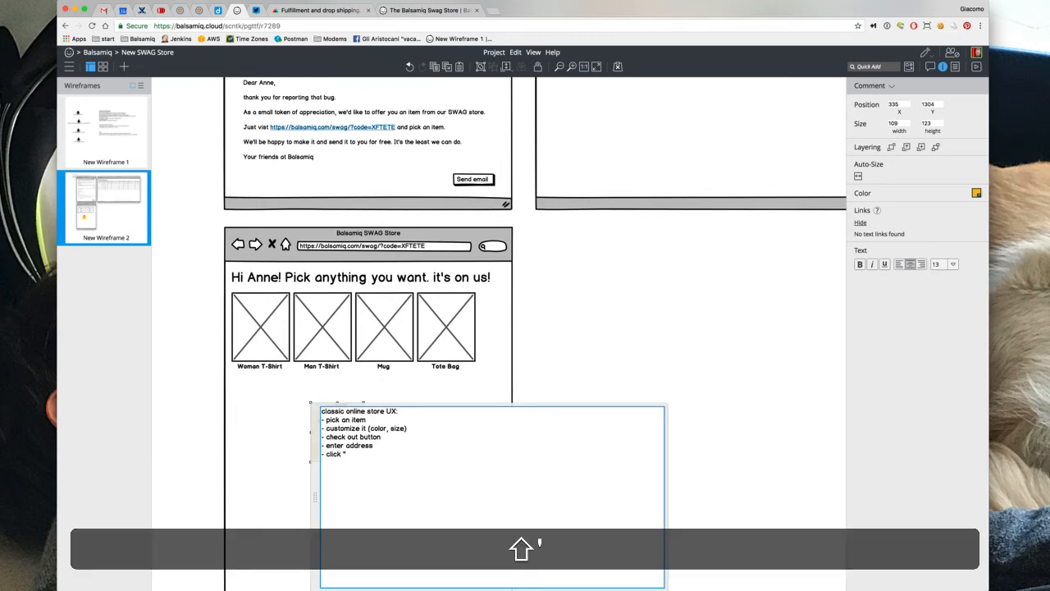
{"action": "type", "text": "order now\""}
Enlarge the sticky note to show every line and left-align its text
{"action": "left_click", "coordinate": [691, 311]}
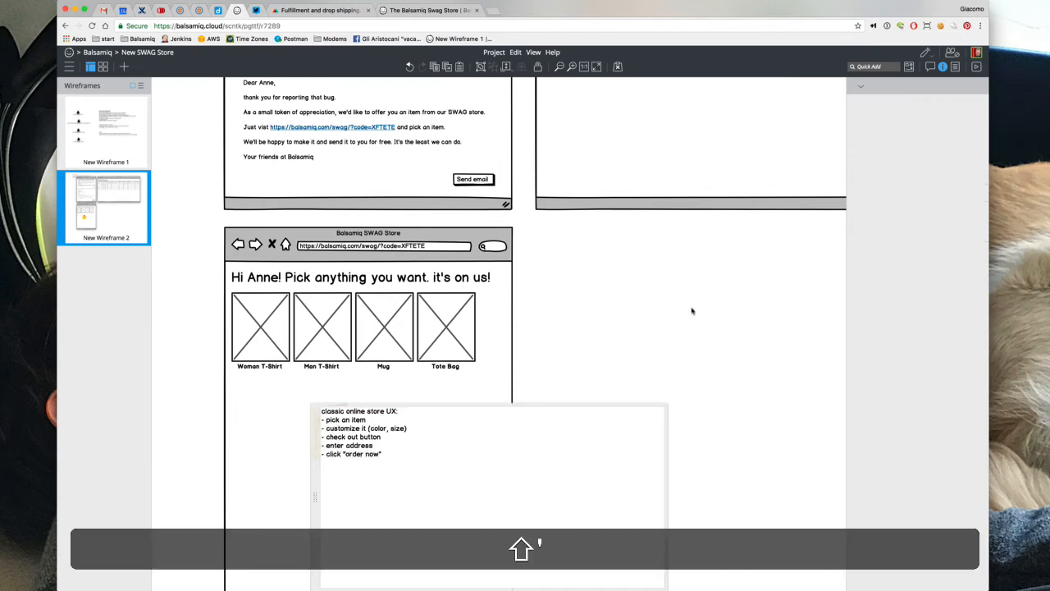
{"action": "left_click", "coordinate": [362, 438]}
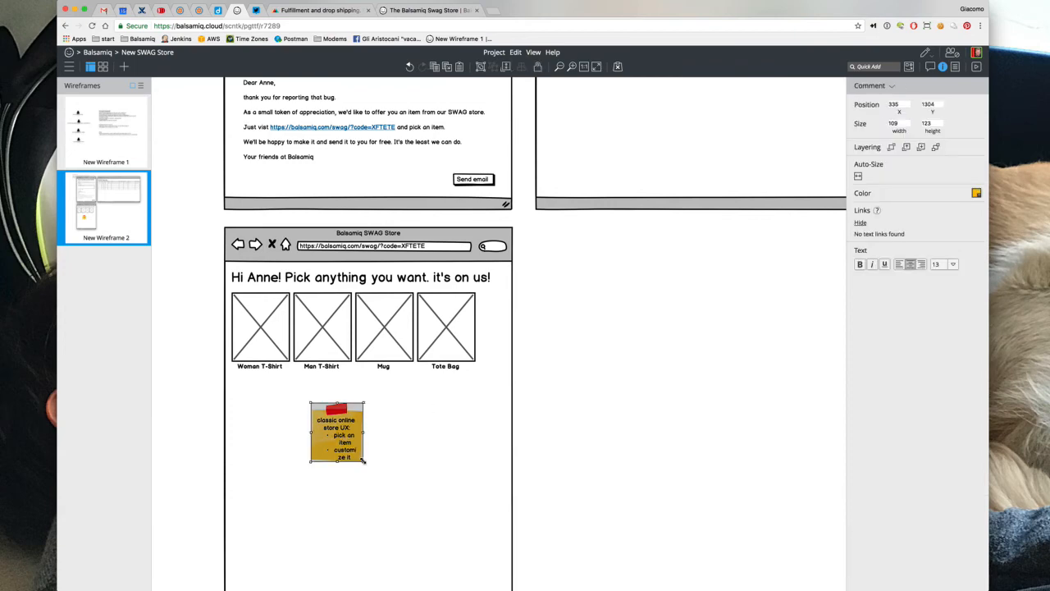
{"action": "left_click_drag", "start_coordinate": [363, 461], "coordinate": [431, 481]}
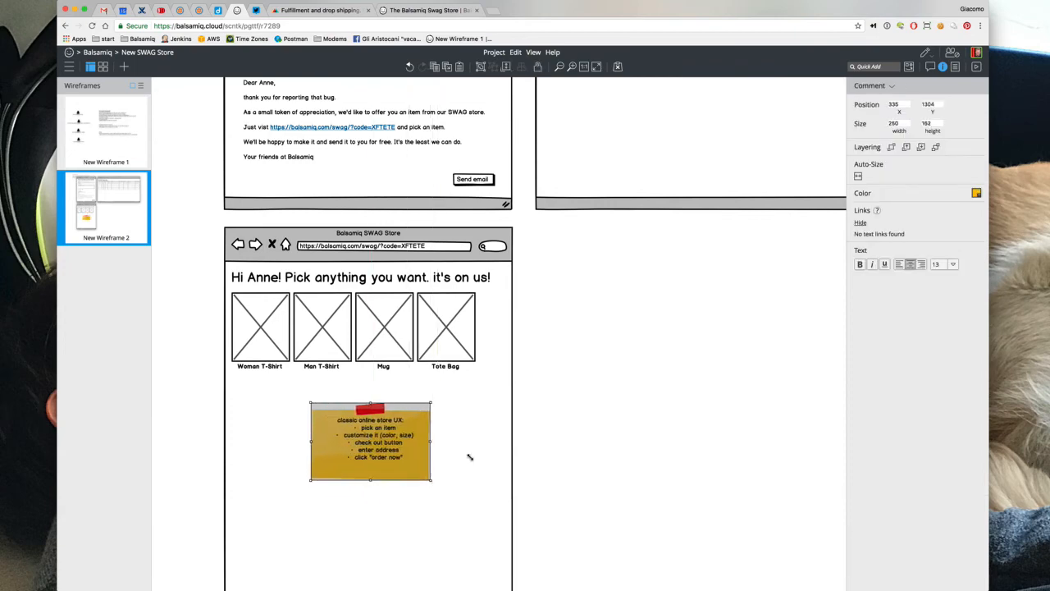
{"action": "left_click", "coordinate": [899, 264]}
{"action": "left_click", "coordinate": [662, 441]}
{"action": "scroll", "coordinate": [661, 441], "scroll_direction": "down", "scroll_amount": 3}
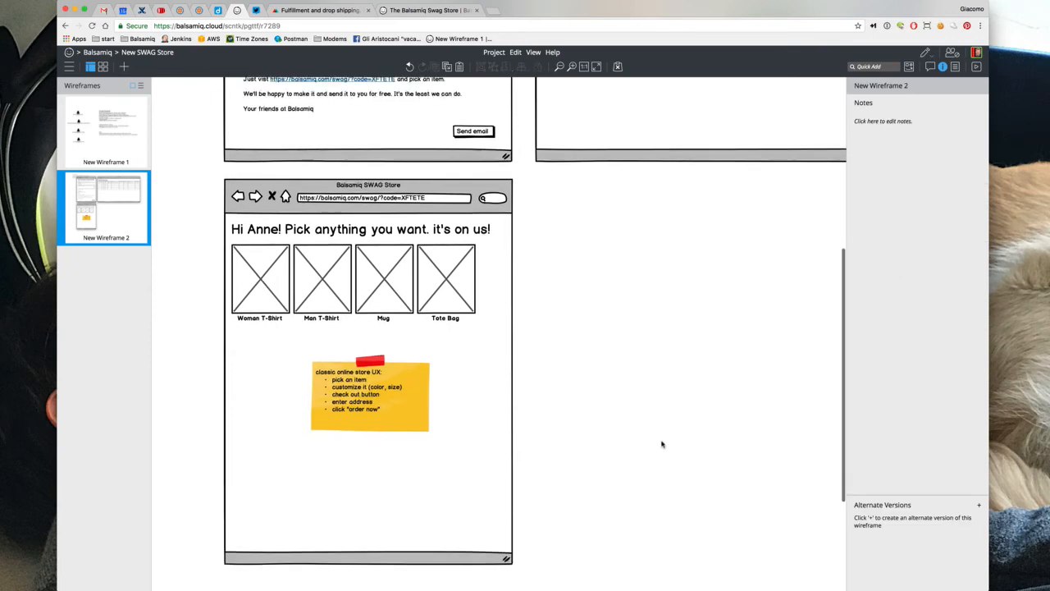
Add an 'Order Now' button onto the sticky note and group the two
{"action": "type", "text": "but"}
{"action": "key", "text": "Return"}
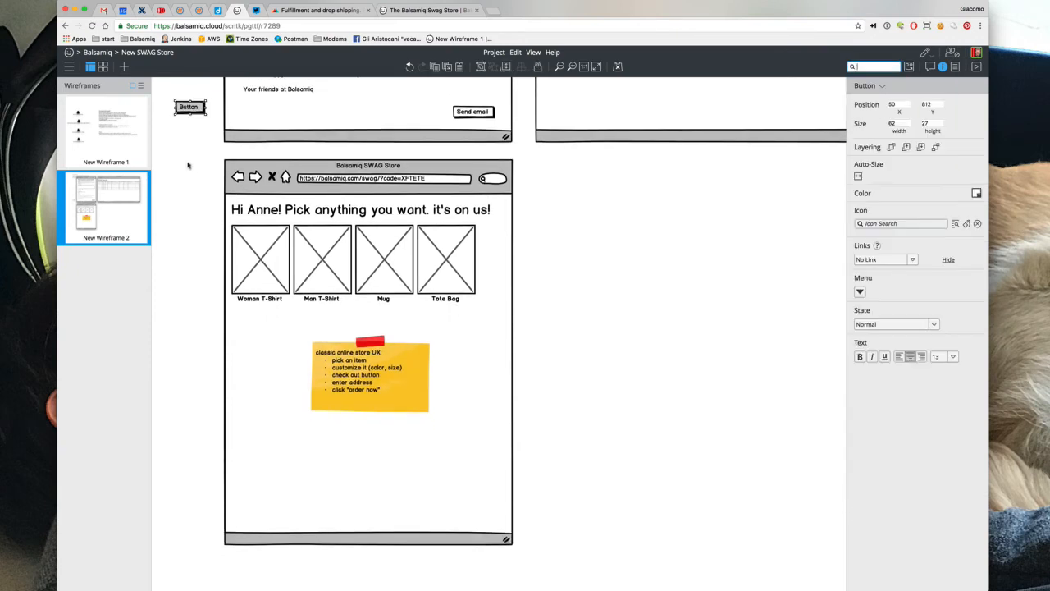
{"action": "key", "text": "Return"}
{"action": "type", "text": "Order Now"}
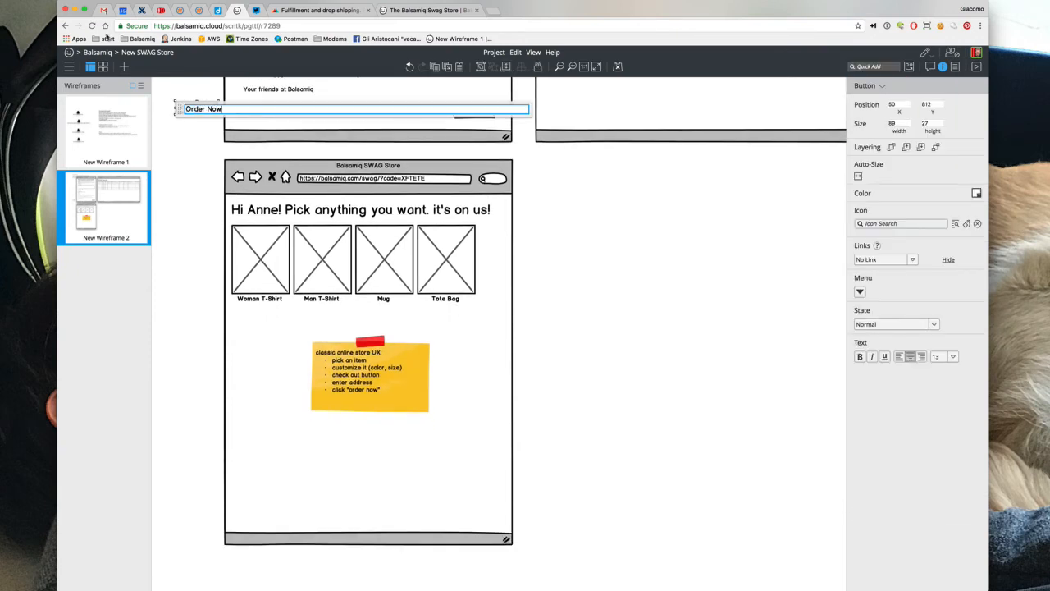
{"action": "left_click", "coordinate": [174, 131]}
{"action": "left_click_drag", "start_coordinate": [191, 108], "coordinate": [465, 427]}
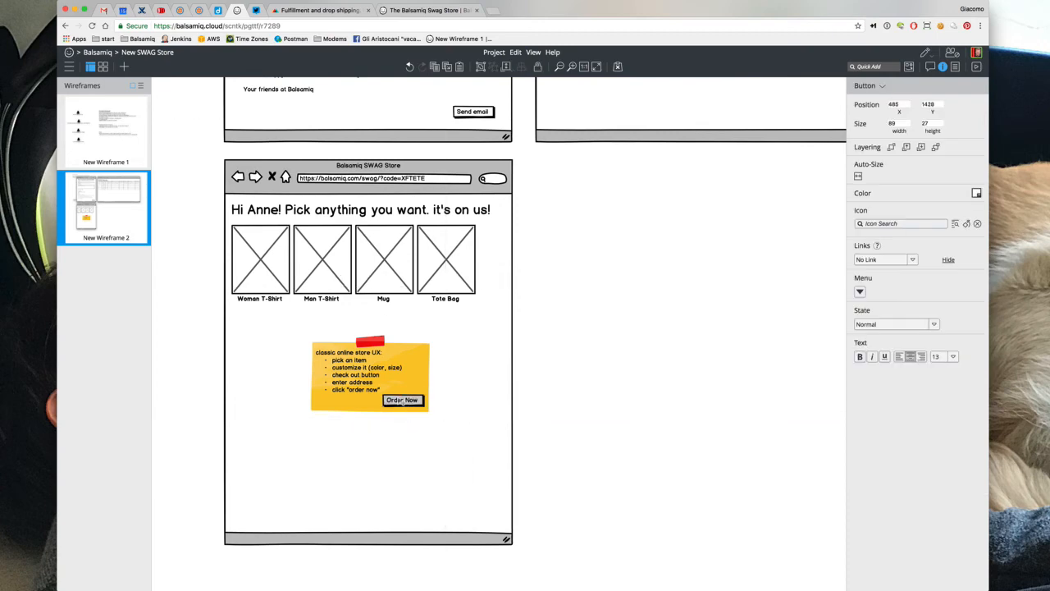
{"action": "left_click", "coordinate": [416, 374], "text": "shift"}
{"action": "key", "text": "shift+super+g"}
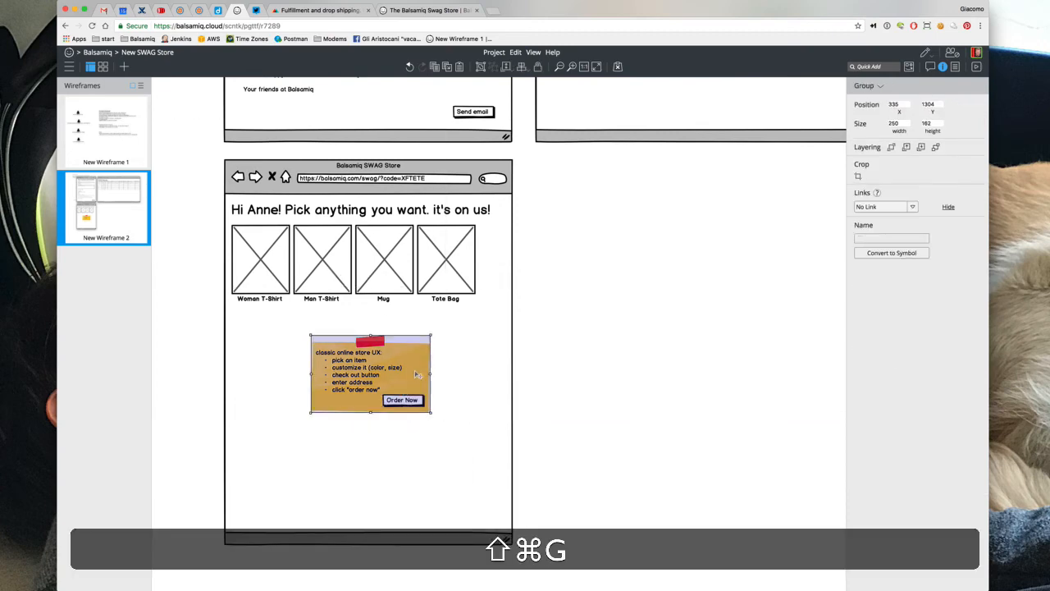
{"action": "key", "text": "super+g"}
{"action": "left_click", "coordinate": [609, 371]}
Zoom out and move the gift-ordering notes beside the store wireframe
{"action": "key", "text": "super+minus"}
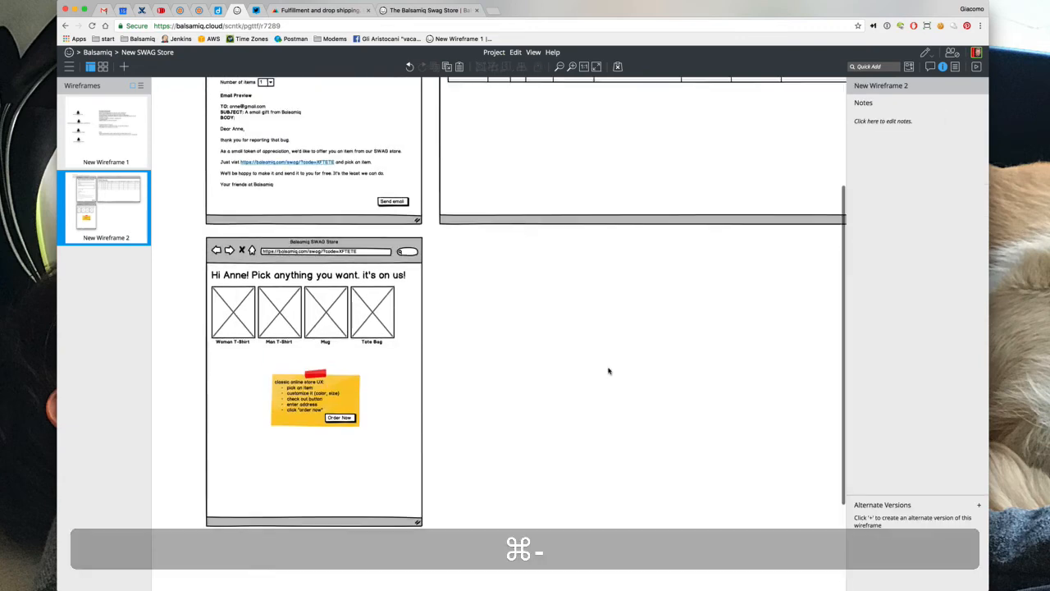
{"action": "key", "text": "super+minus"}
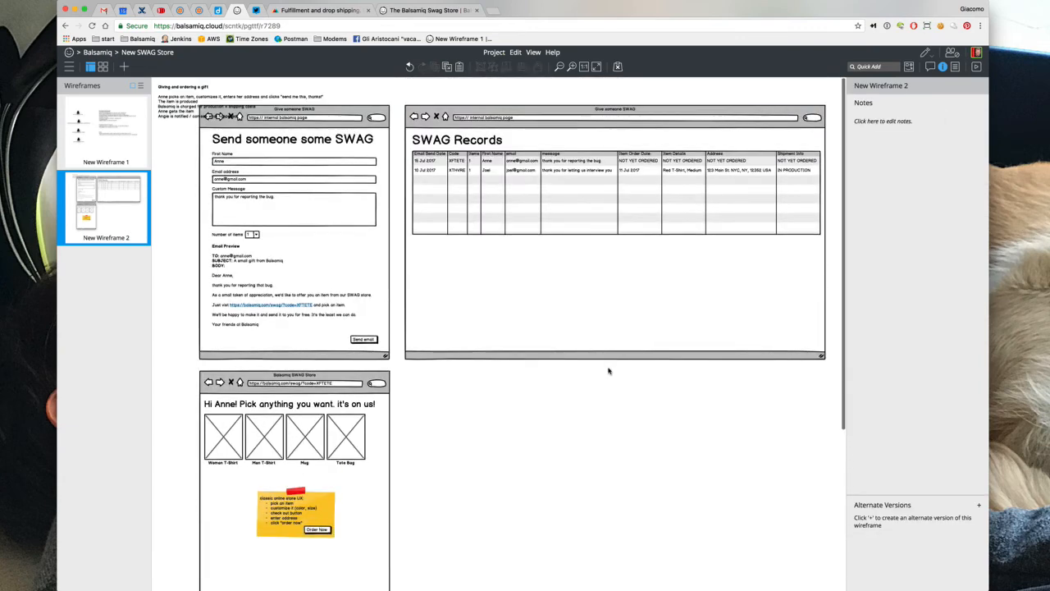
{"action": "left_click_drag", "start_coordinate": [160, 92], "coordinate": [433, 398]}
{"action": "scroll", "coordinate": [435, 399], "scroll_direction": "down", "scroll_amount": 2}
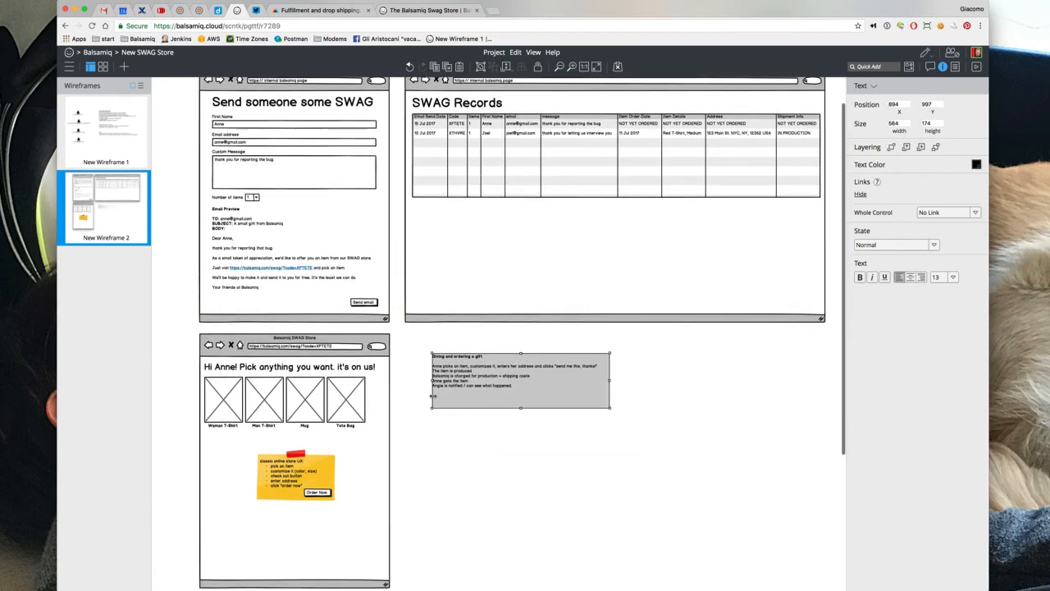
Scroll Printful's homepage down to How it works, then switch to the Balsamiq Swag Store tab
{"action": "left_click", "coordinate": [318, 10]}
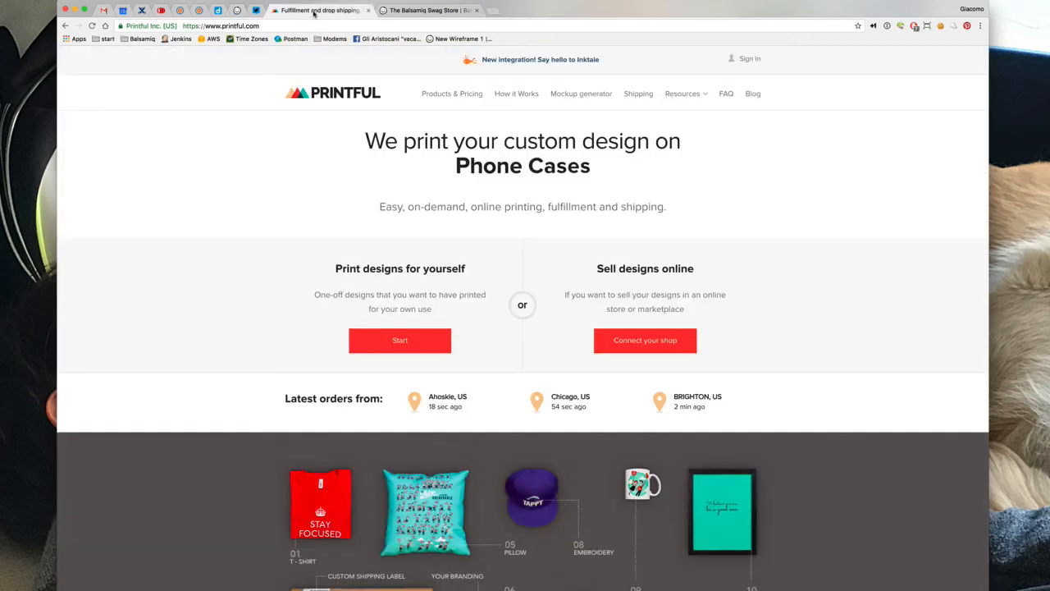
{"action": "left_click", "coordinate": [256, 10]}
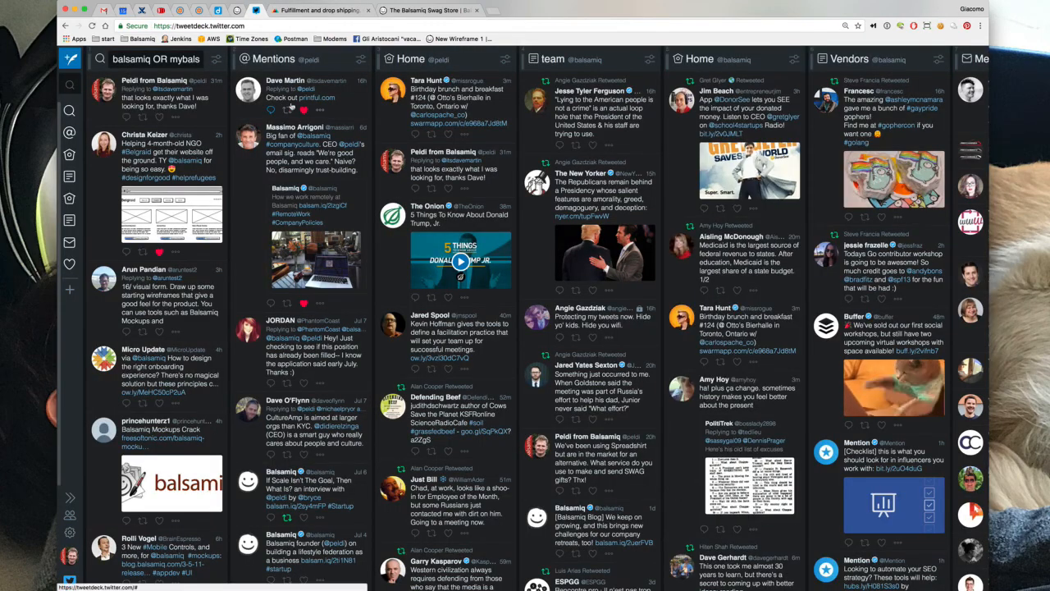
{"action": "left_click", "coordinate": [308, 11]}
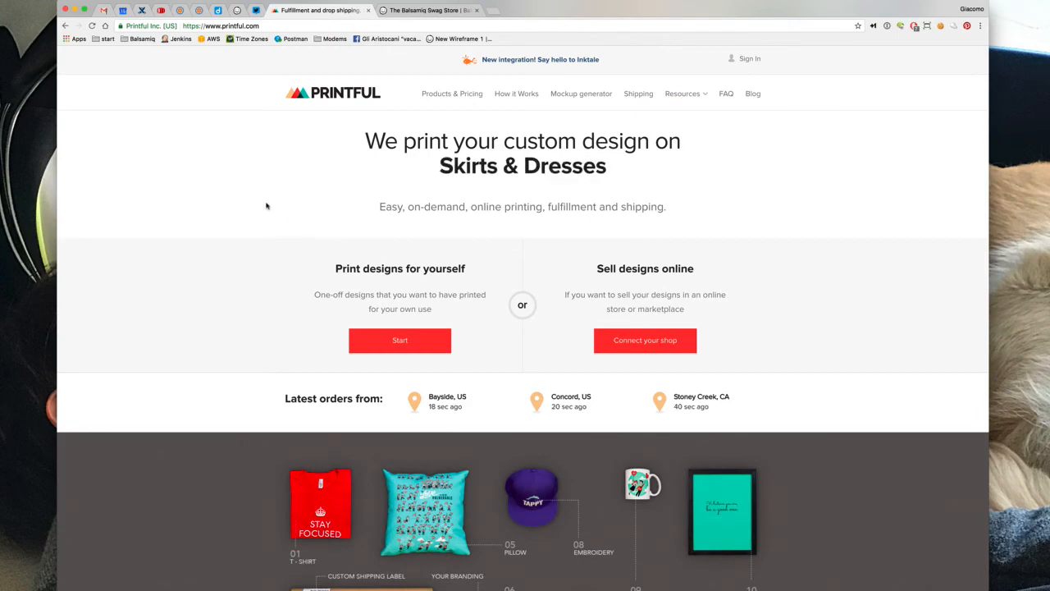
{"action": "scroll", "coordinate": [266, 206], "scroll_direction": "down", "scroll_amount": 4}
{"action": "scroll", "coordinate": [267, 206], "scroll_direction": "down", "scroll_amount": 8}
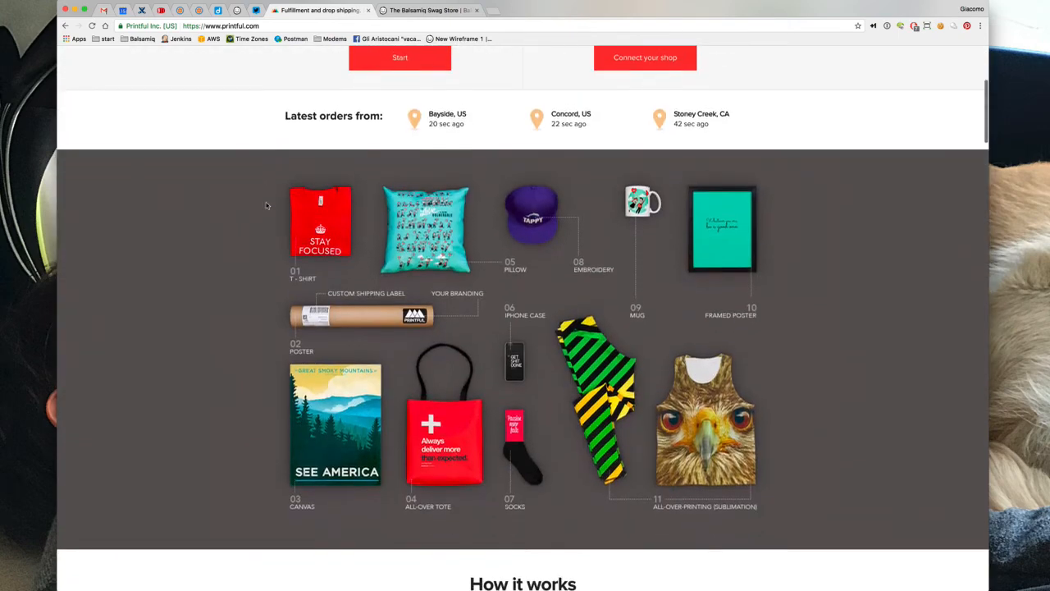
{"action": "scroll", "coordinate": [266, 206], "scroll_direction": "down", "scroll_amount": 6}
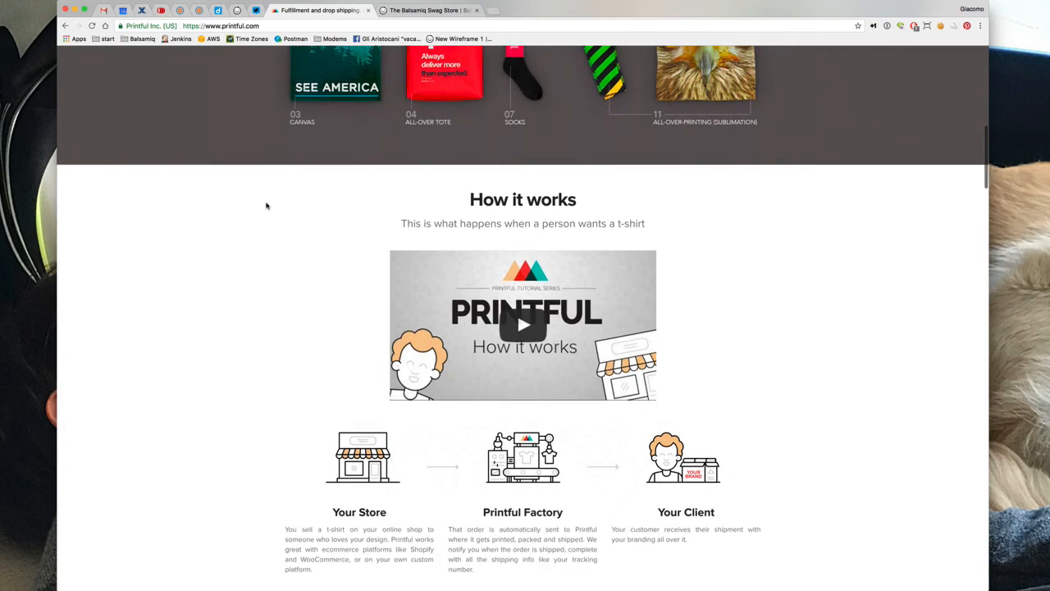
{"action": "scroll", "coordinate": [267, 206], "scroll_direction": "down", "scroll_amount": 1}
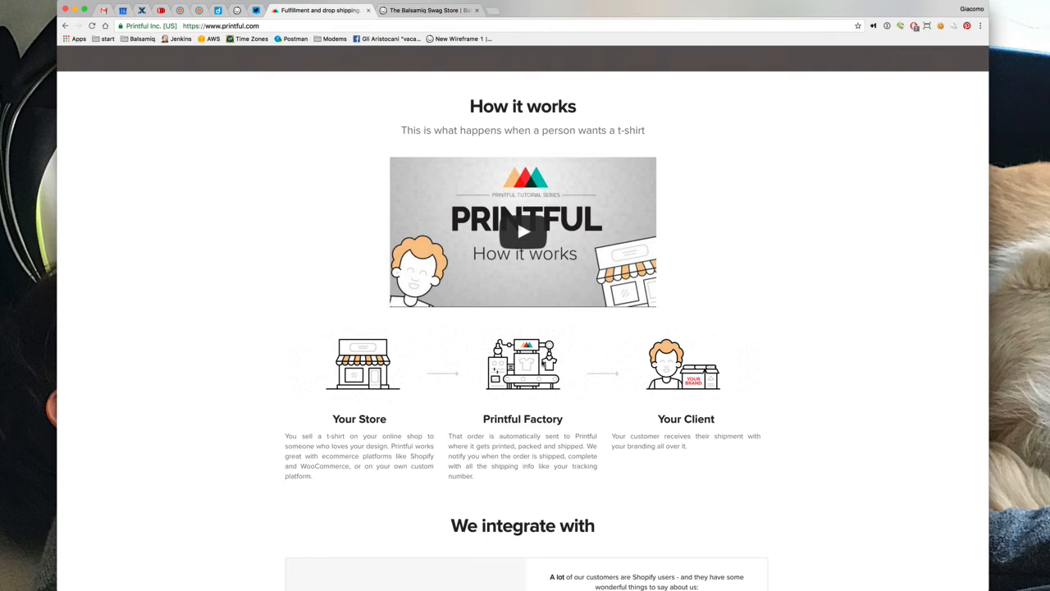
{"action": "left_click", "coordinate": [382, 10]}
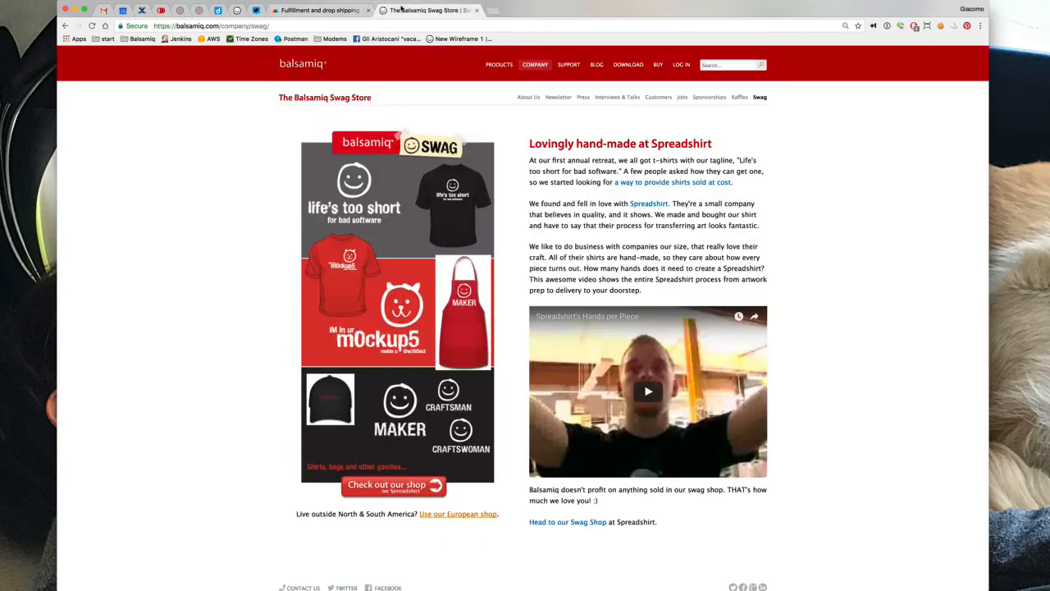
Back in the wireframe, point out the Man T-Shirt, Mug and Tote Bag images
{"action": "left_click", "coordinate": [237, 10]}
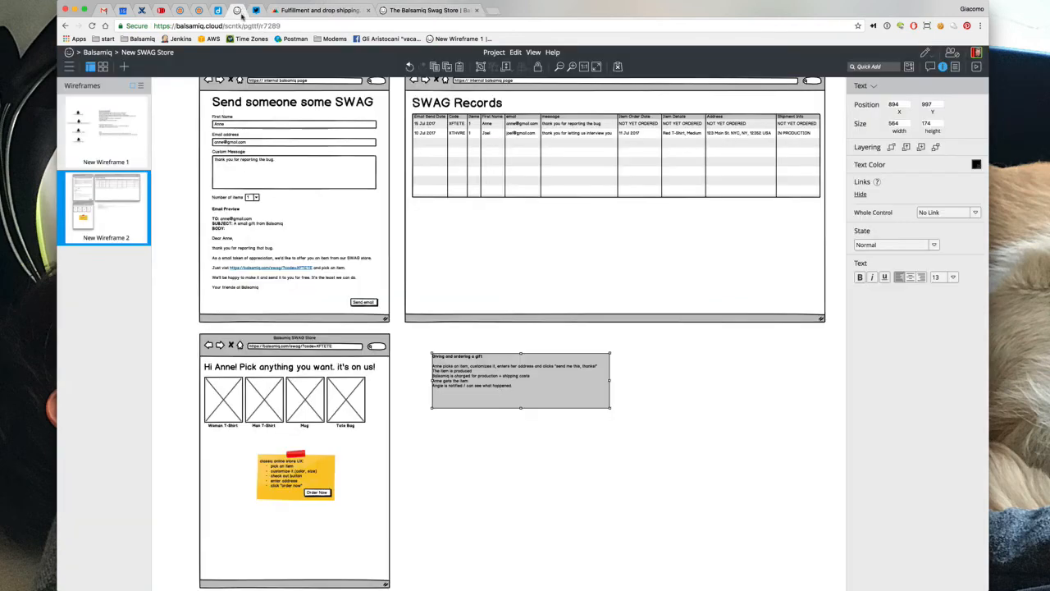
{"action": "left_click", "coordinate": [238, 394]}
{"action": "left_click", "coordinate": [264, 400]}
{"action": "left_click", "coordinate": [304, 402]}
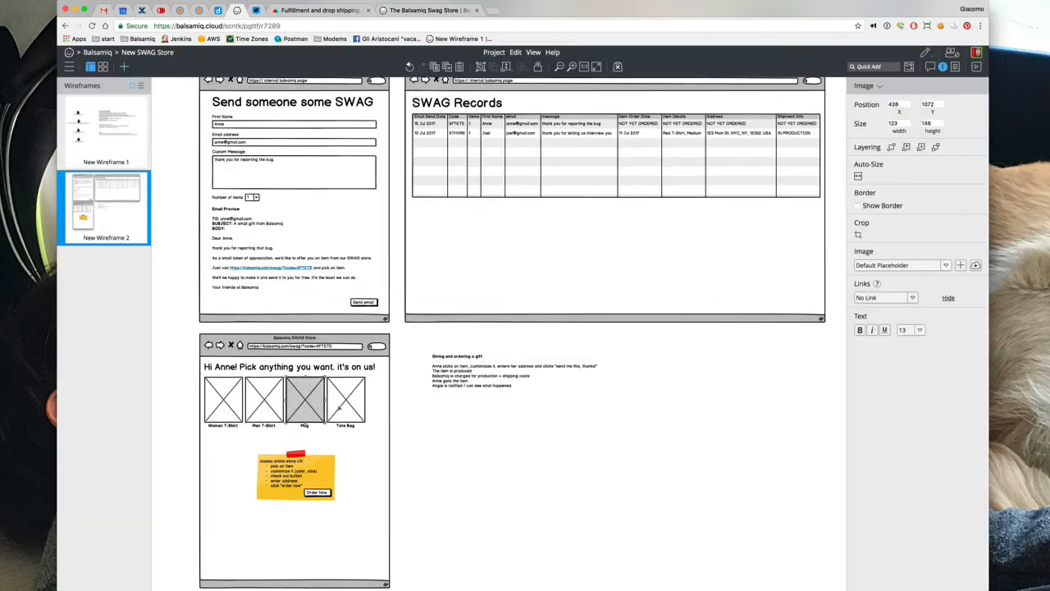
{"action": "left_click", "coordinate": [339, 407]}
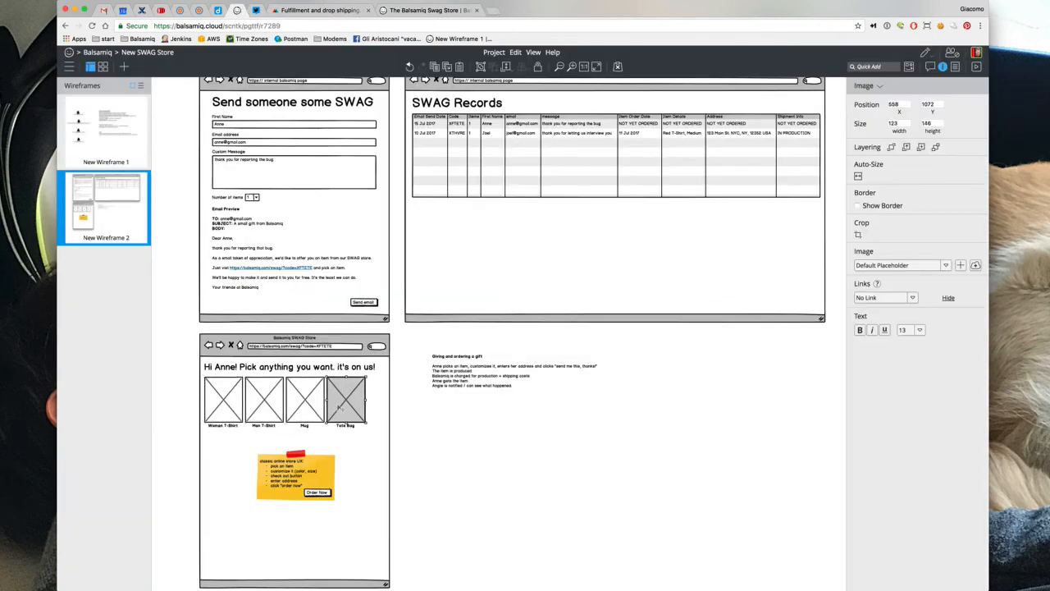
{"action": "left_click", "coordinate": [408, 423]}
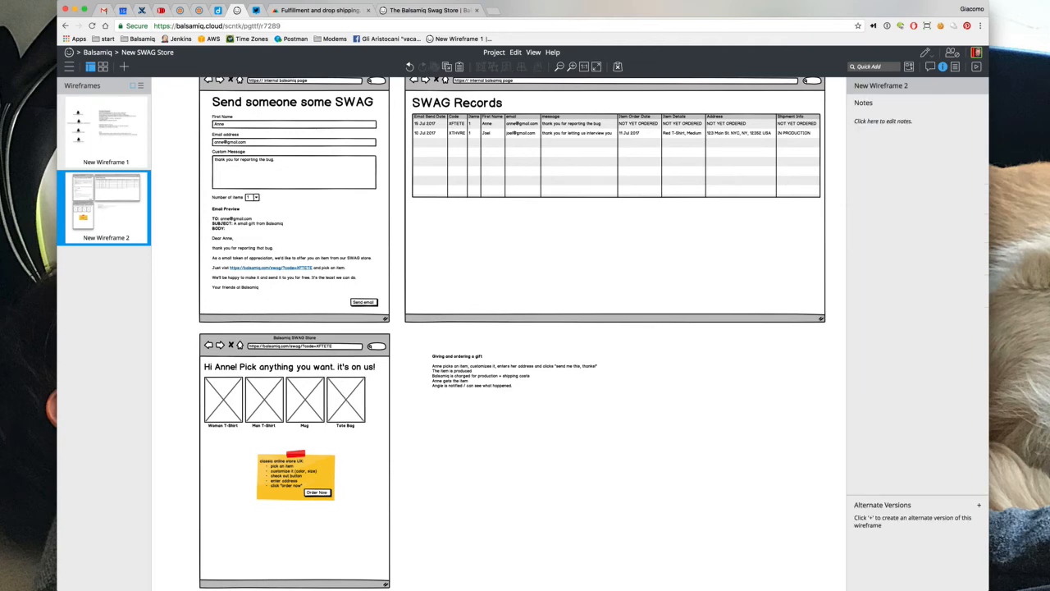
Place an arrow beside the Order Now button labelled 'API call to Printful'
{"action": "type", "text": "/arrow"}
{"action": "key", "text": "Return"}
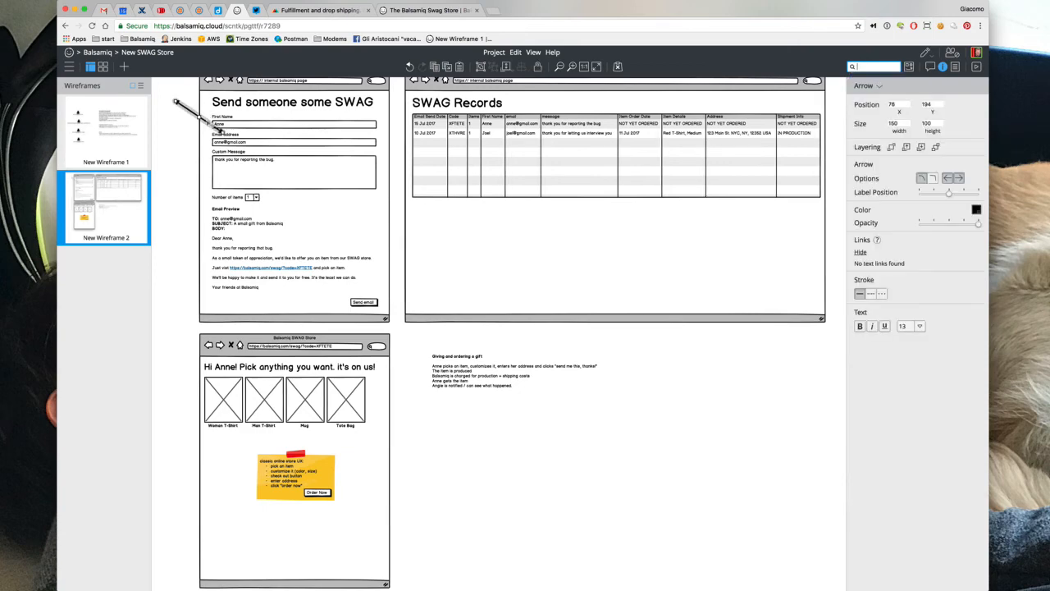
{"action": "left_click_drag", "start_coordinate": [218, 130], "coordinate": [429, 491]}
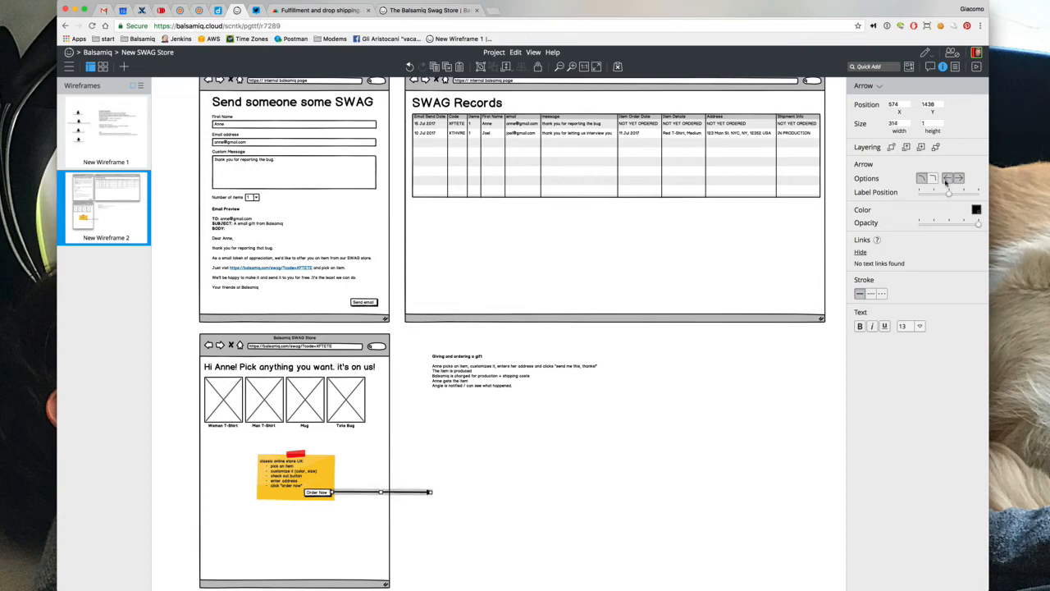
{"action": "left_click", "coordinate": [506, 418]}
{"action": "left_click", "coordinate": [401, 494]}
{"action": "key", "text": "shift+Return"}
{"action": "type", "text": "API cal"}
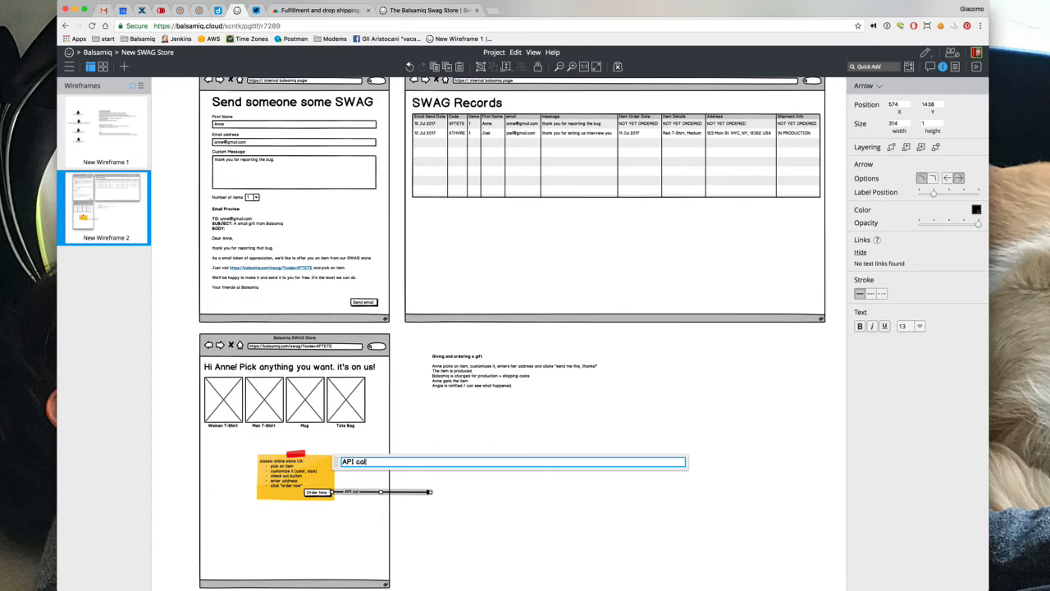
{"action": "type", "text": "l to Printful"}
{"action": "left_click", "coordinate": [458, 435]}
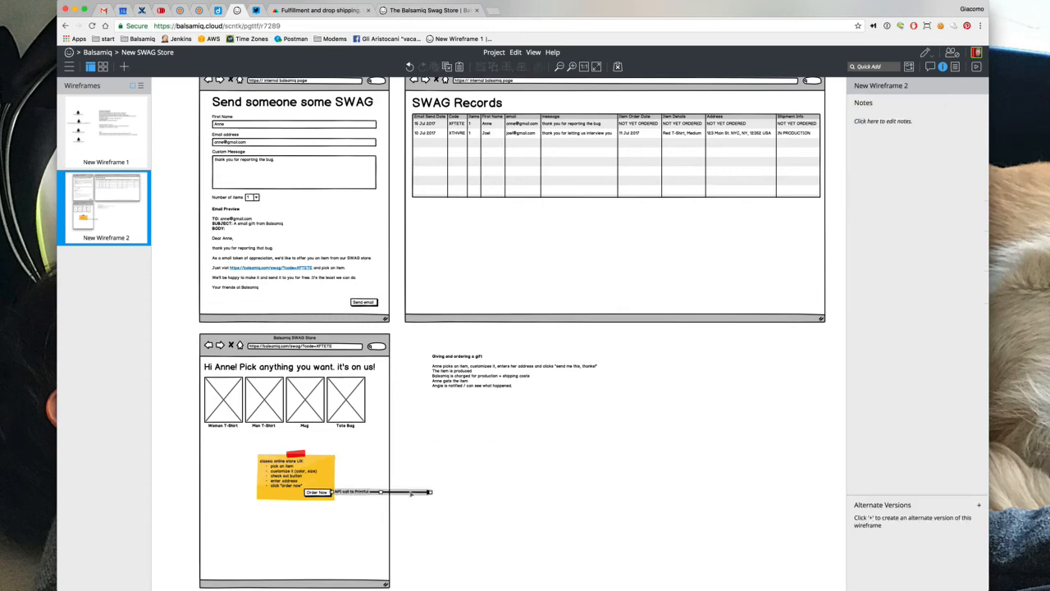
{"action": "left_click_drag", "start_coordinate": [408, 496], "coordinate": [418, 494]}
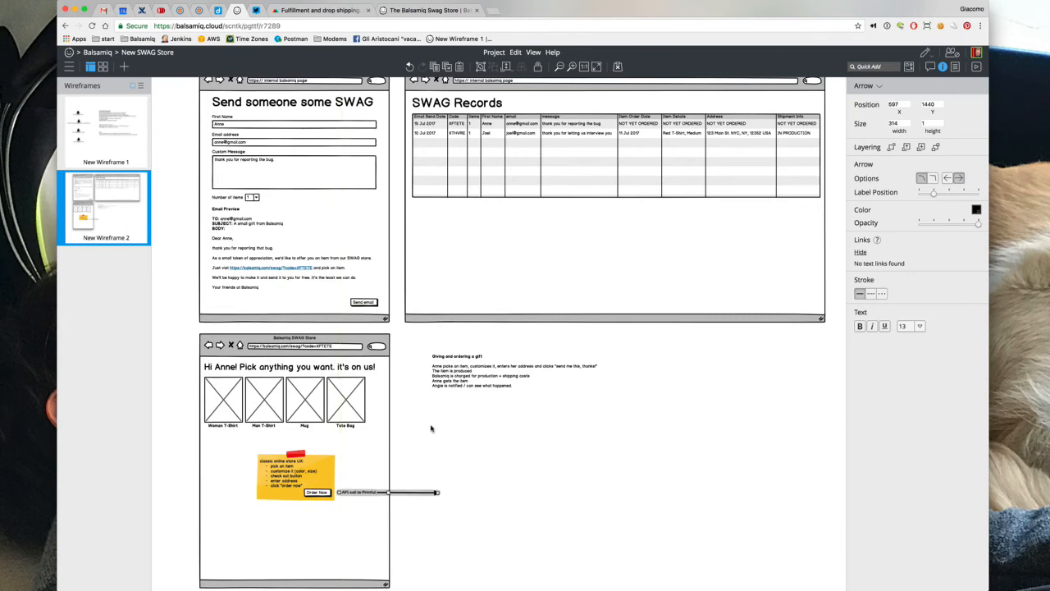
{"action": "left_click", "coordinate": [451, 469]}
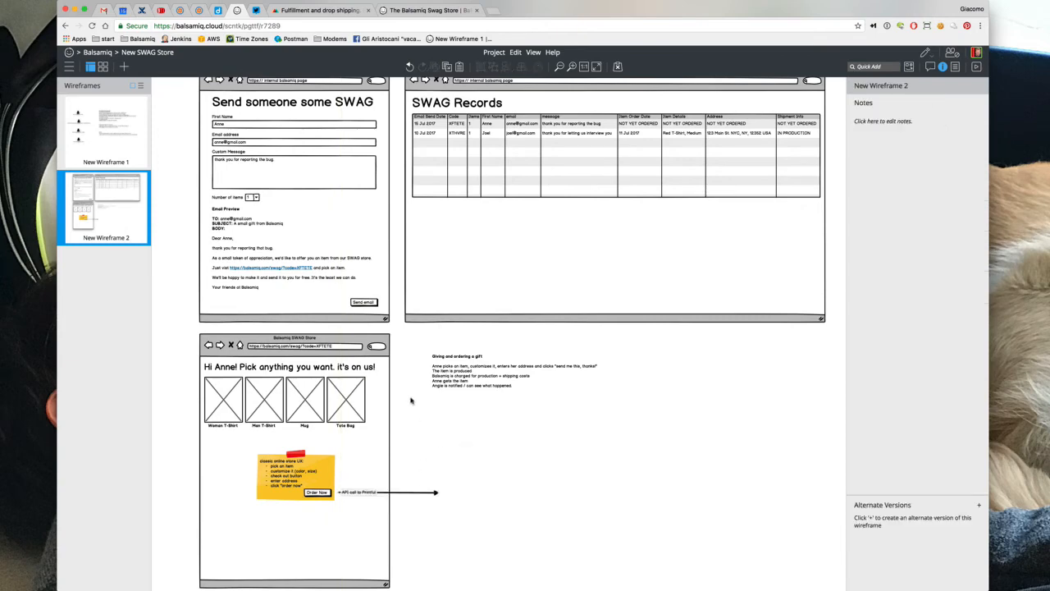
Quick Add a gear (cog) icon onto the canvas
{"action": "key", "text": "slash"}
{"action": "type", "text": "data"}
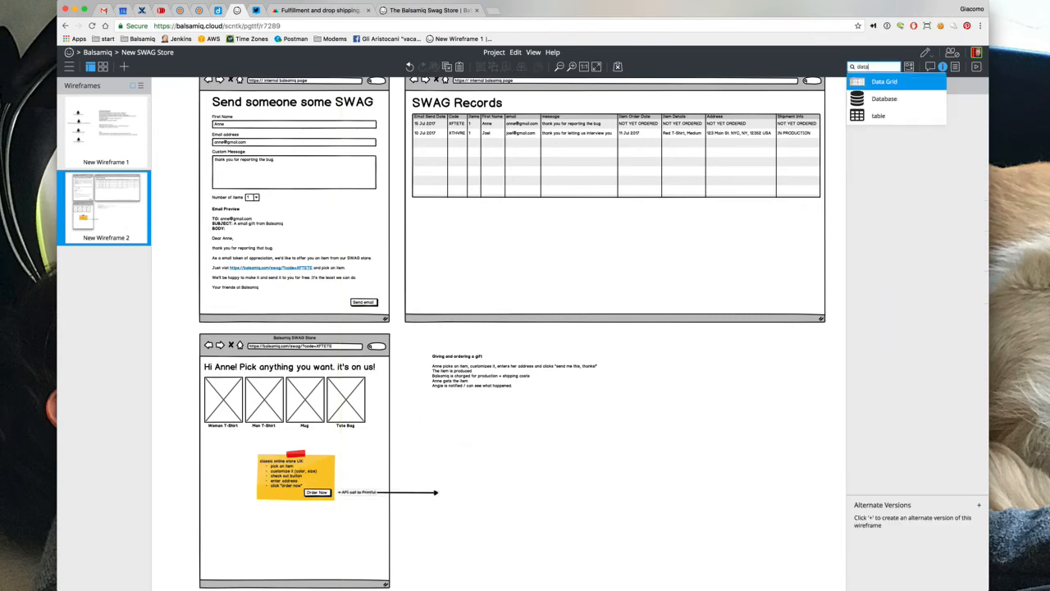
{"action": "key", "text": "BackSpace"}
{"action": "key", "text": "BackSpace"}
{"action": "type", "text": "servi"}
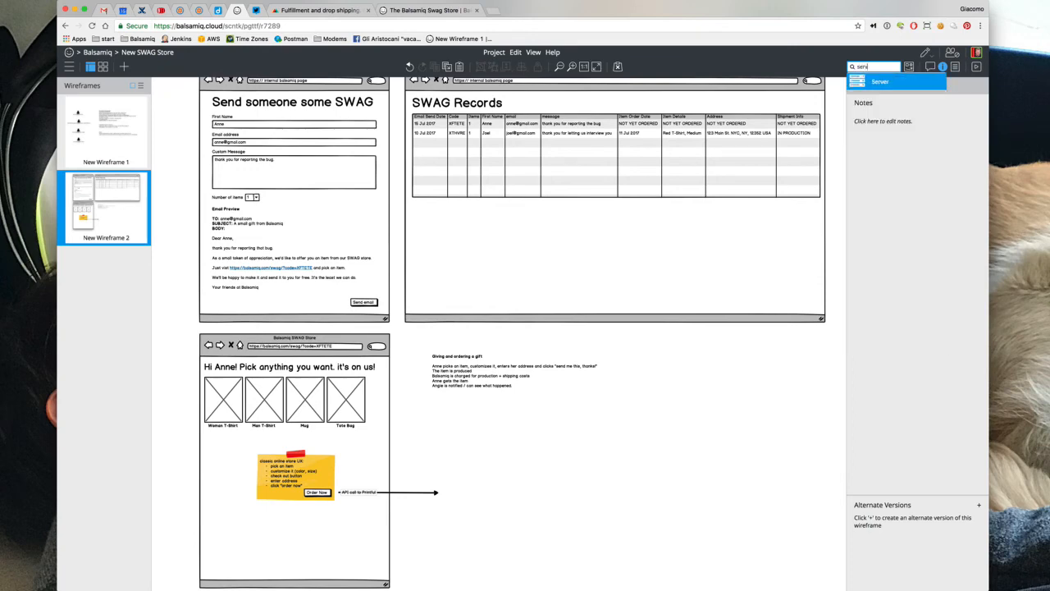
{"action": "key", "text": "BackSpace"}
{"action": "key", "text": "BackSpace"}
{"action": "key", "text": "BackSpace"}
{"action": "key", "text": "BackSpace"}
{"action": "key", "text": "BackSpace"}
{"action": "type", "text": "gear"}
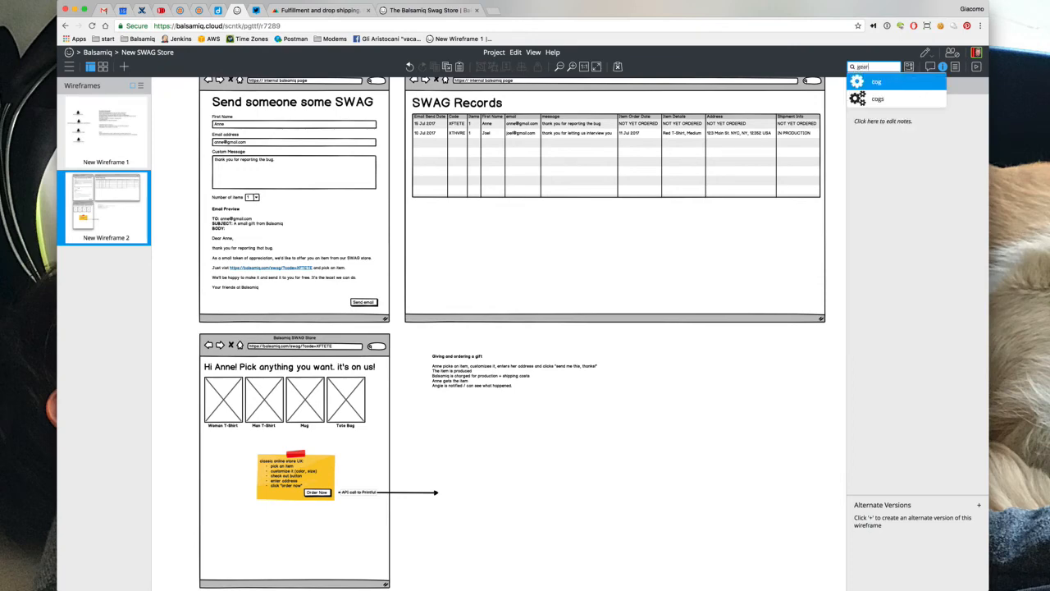
{"action": "key", "text": "Return"}
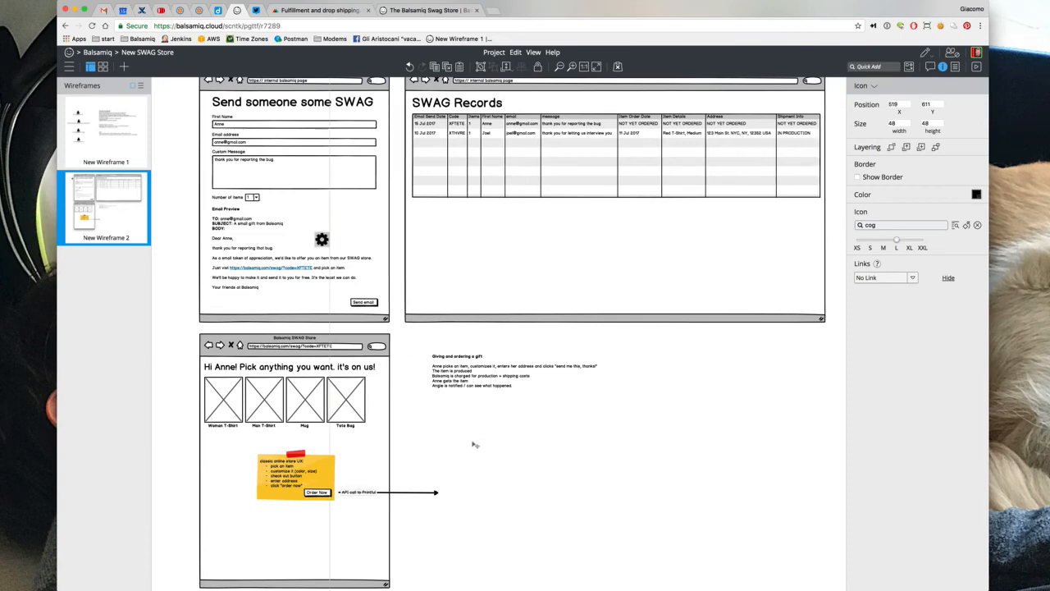
{"action": "left_click", "coordinate": [534, 505]}
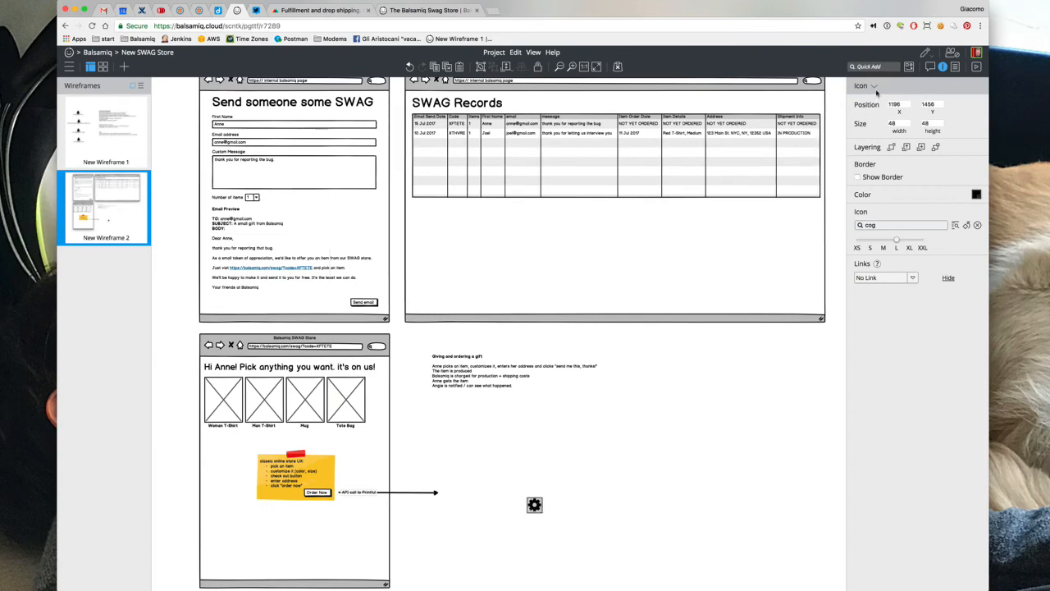
Make the cog an XXL icon-and-label reading 'Printful' and move it to the API call arrow's tip
{"action": "left_click", "coordinate": [875, 86]}
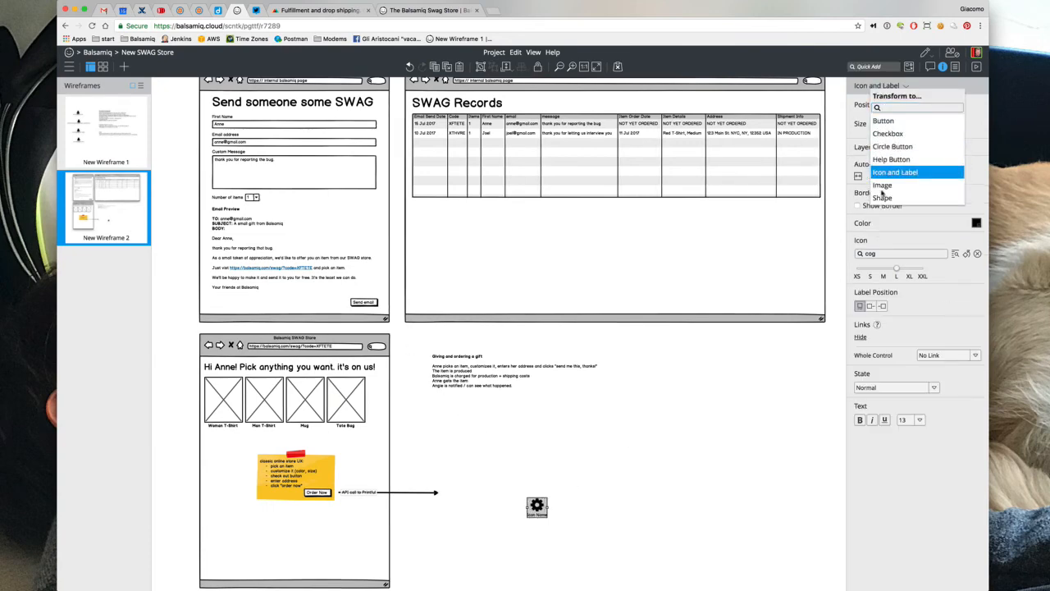
{"action": "left_click", "coordinate": [923, 275]}
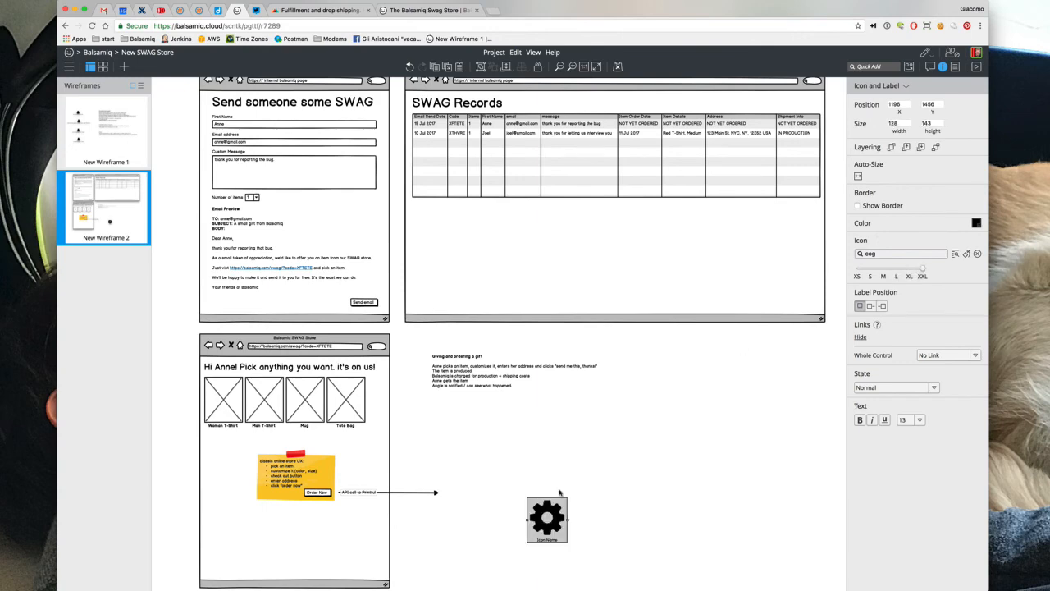
{"action": "key", "text": "Return"}
{"action": "type", "text": "Printful"}
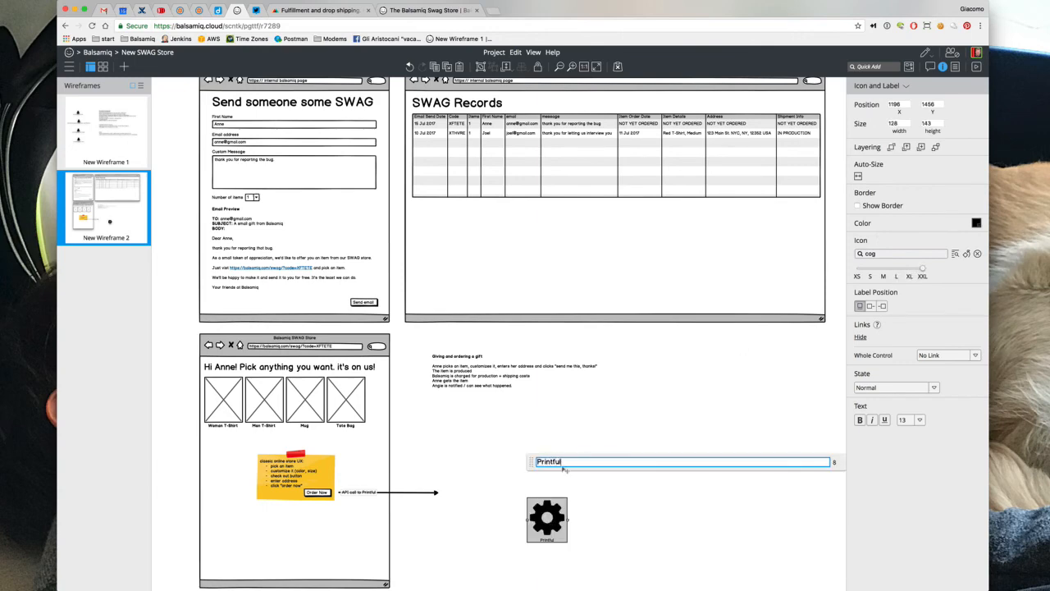
{"action": "left_click", "coordinate": [563, 459]}
{"action": "left_click_drag", "start_coordinate": [547, 527], "coordinate": [466, 498]}
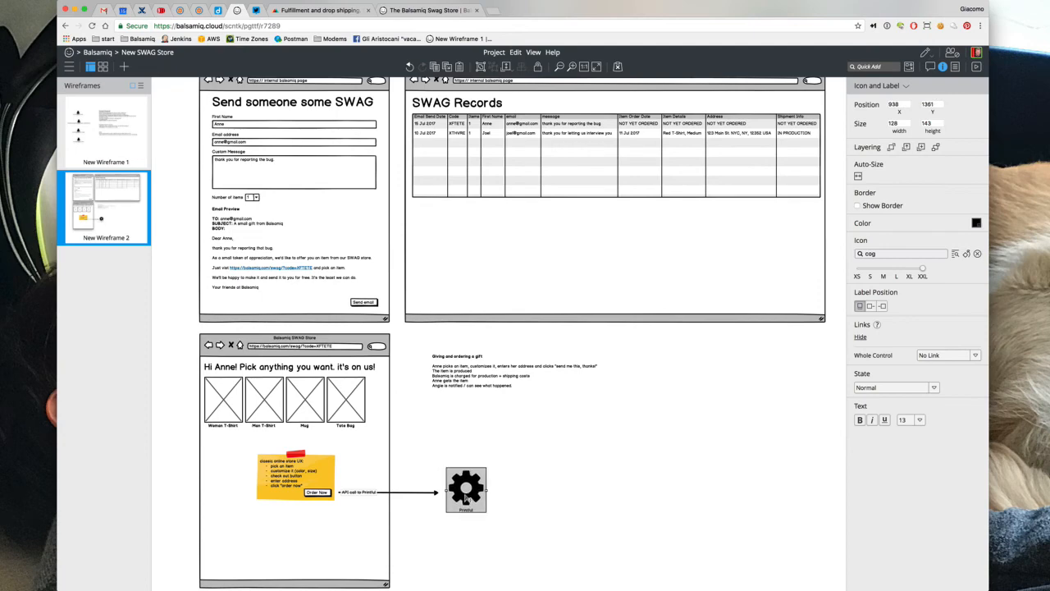
{"action": "left_click", "coordinate": [423, 500]}
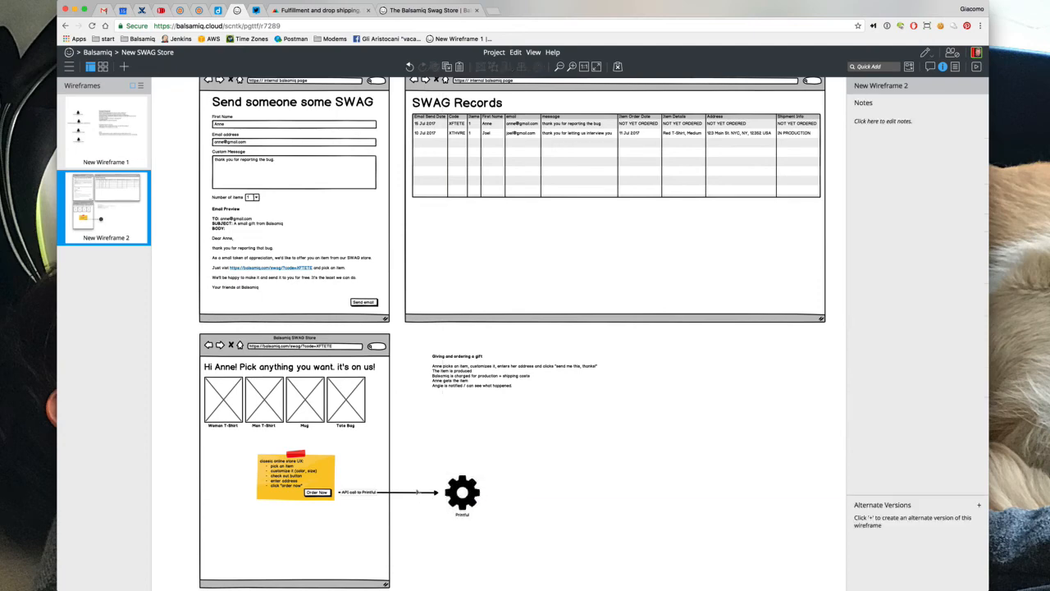
Duplicate the API call arrow just below the original and relabel the copy 'All good (or error)'
{"action": "left_click", "coordinate": [419, 492]}
{"action": "key", "text": "super+d"}
{"action": "left_click_drag", "start_coordinate": [422, 496], "coordinate": [421, 510]}
{"action": "double_click", "coordinate": [421, 510]}
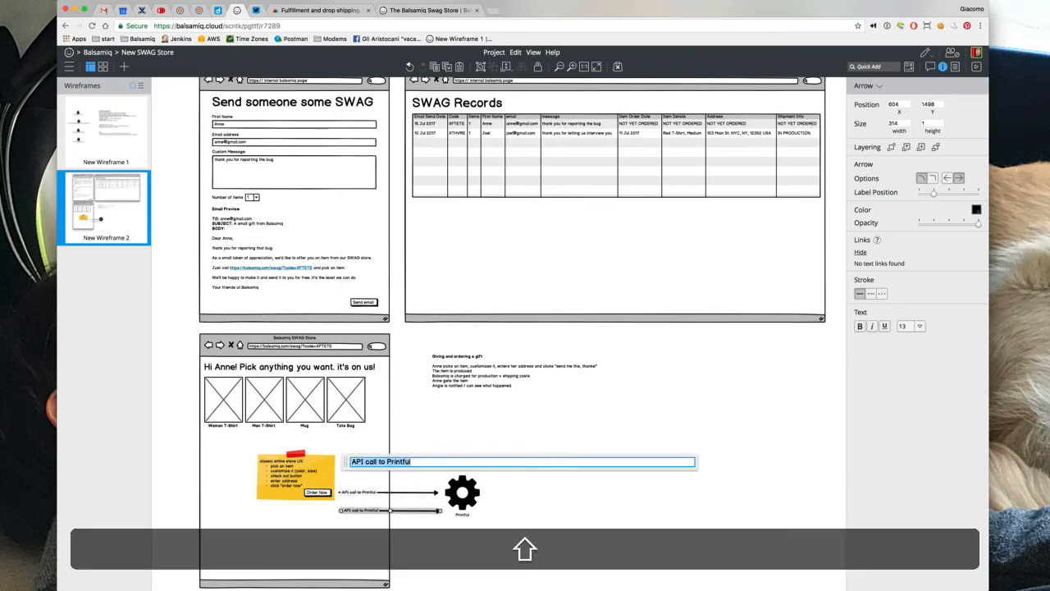
{"action": "type", "text": "All good (or error)"}
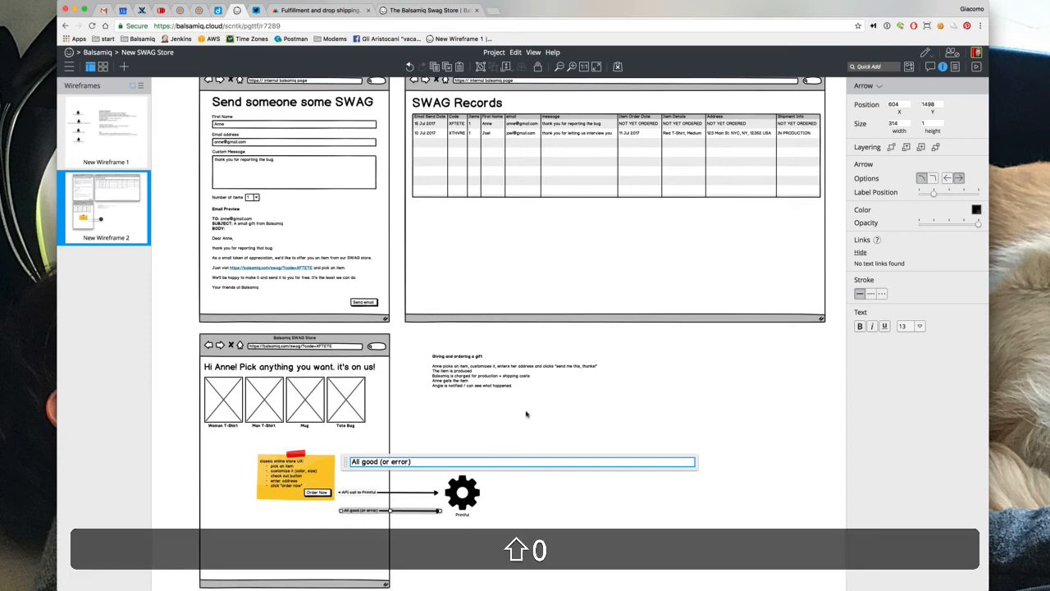
{"action": "left_click", "coordinate": [817, 349]}
Reverse the 'All good (or error)' arrow to point back left and angle it down toward the store page
{"action": "left_click", "coordinate": [399, 511]}
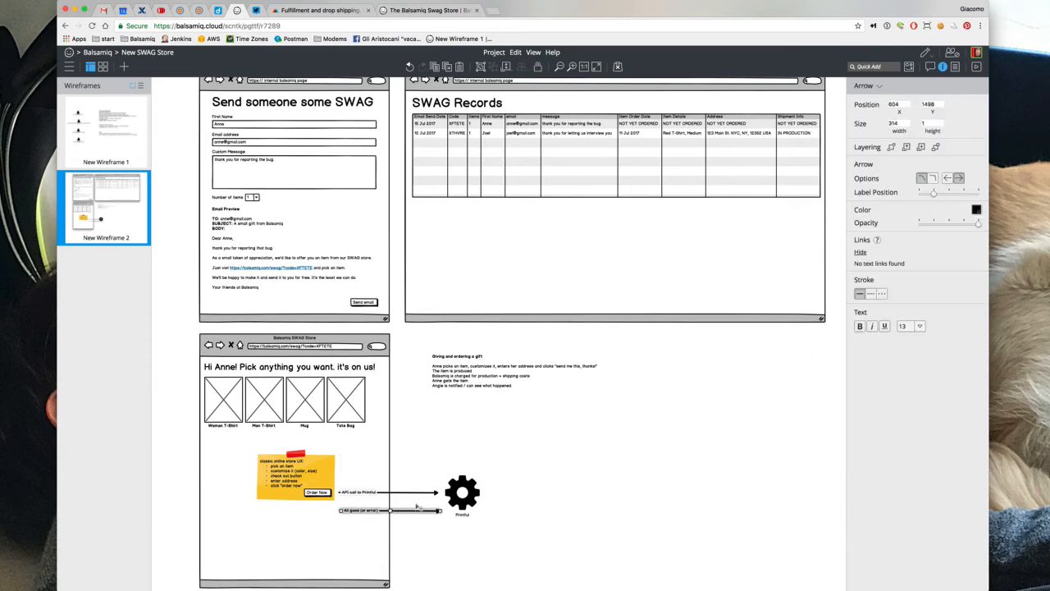
{"action": "left_click", "coordinate": [948, 178]}
{"action": "left_click", "coordinate": [958, 178]}
{"action": "left_click", "coordinate": [510, 528]}
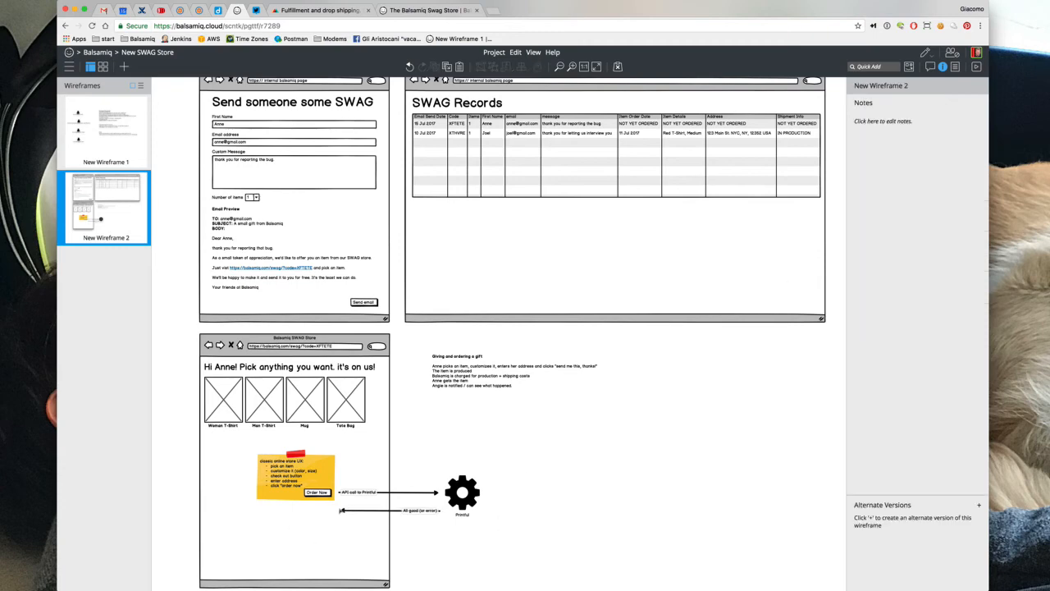
{"action": "left_click", "coordinate": [342, 510]}
{"action": "left_click_drag", "start_coordinate": [342, 510], "coordinate": [342, 525]}
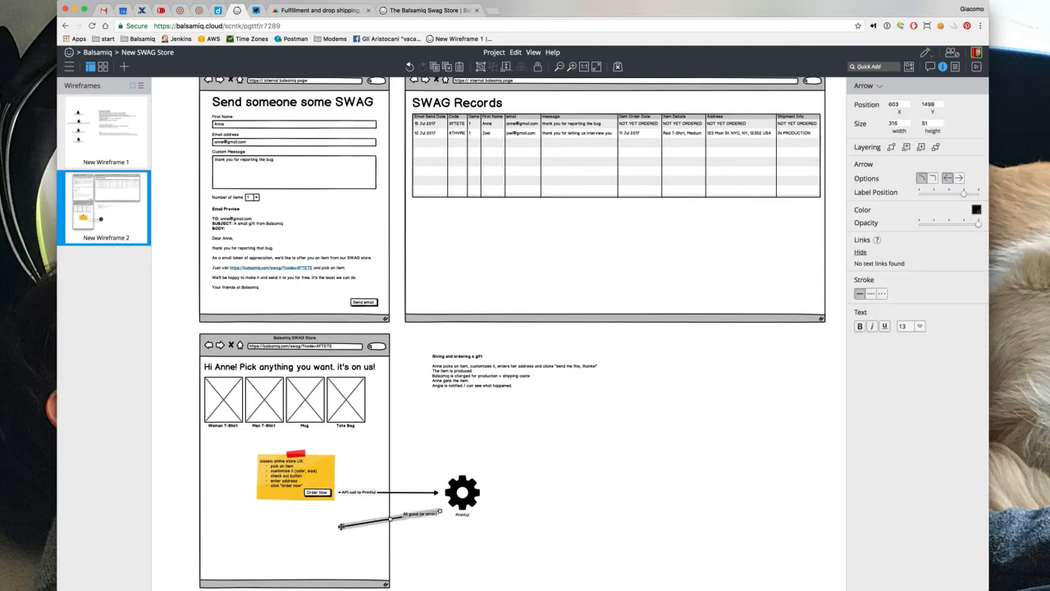
Duplicate the store page's greeting title and move the copy to the page bottom
{"action": "left_click", "coordinate": [263, 371]}
{"action": "key", "text": "super+d"}
{"action": "left_click_drag", "start_coordinate": [271, 371], "coordinate": [291, 529]}
Rewrite the copied title as 'All good! Your item should arrive soon. Here's a tracking number' with a bracketed linked number
{"action": "double_click", "coordinate": [290, 528]}
{"action": "type", "text": "All go"}
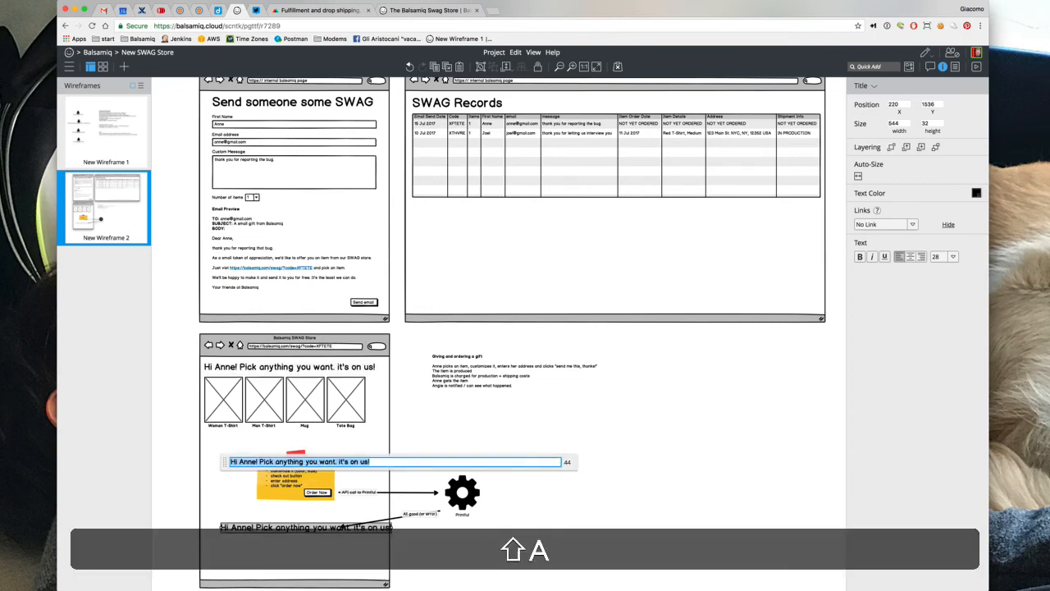
{"action": "type", "text": "od! Yo"}
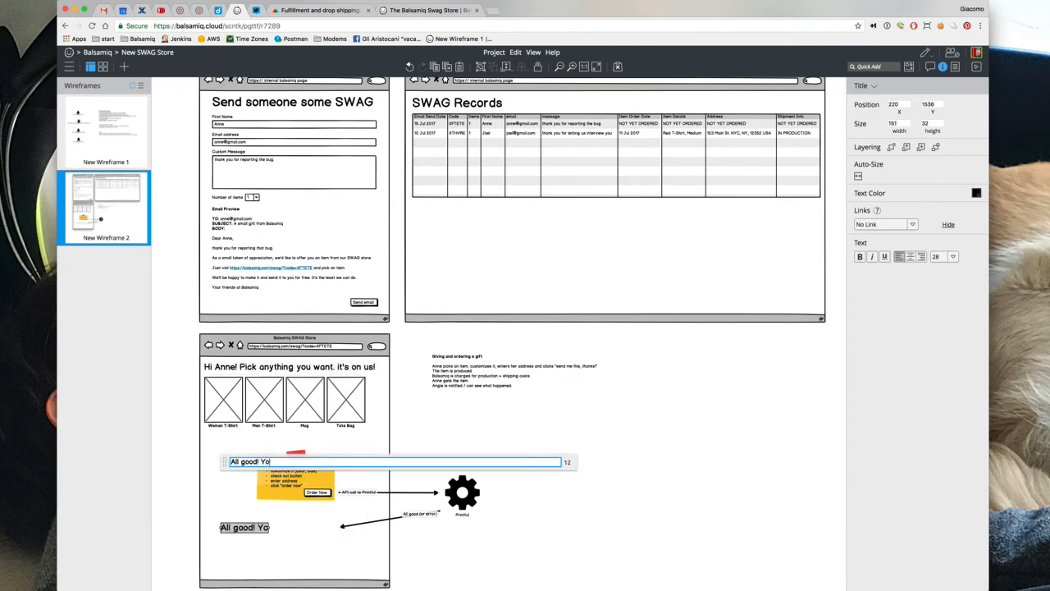
{"action": "type", "text": "ur ship"}
{"action": "key", "text": "BackSpace"}
{"action": "key", "text": "BackSpace"}
{"action": "key", "text": "BackSpace"}
{"action": "key", "text": "BackSpace"}
{"action": "type", "text": "item should arrive"}
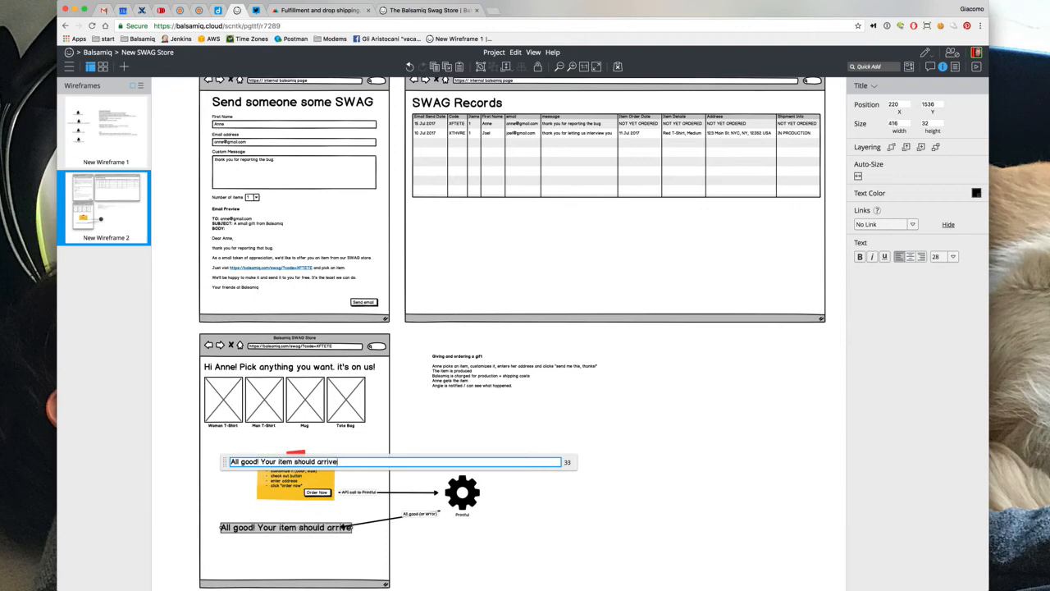
{"action": "type", "text": " soon"}
{"action": "left_click", "coordinate": [278, 461]}
{"action": "key", "text": "BackSpace"}
{"action": "type", "text": "Here's"}
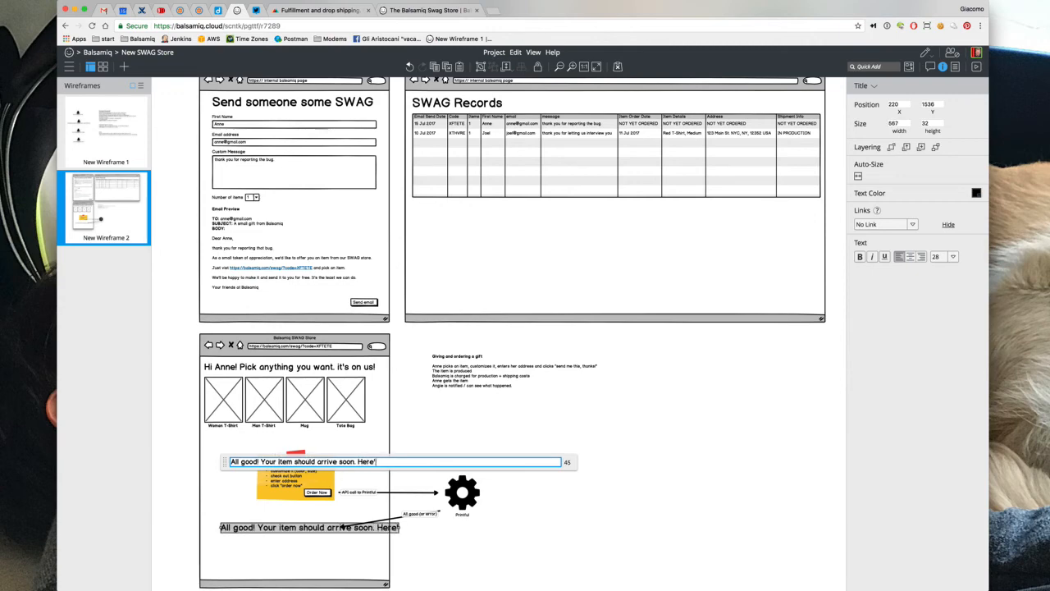
{"action": "key", "text": "BackSpace"}
{"action": "key", "text": "BackSpace"}
{"action": "key", "text": "BackSpace"}
{"action": "key", "text": "BackSpace"}
{"action": "key", "text": "BackSpace"}
{"action": "key", "text": "BackSpace"}
{"action": "key", "text": "shift"}
{"action": "type", "text": "Here's a tracking number"}
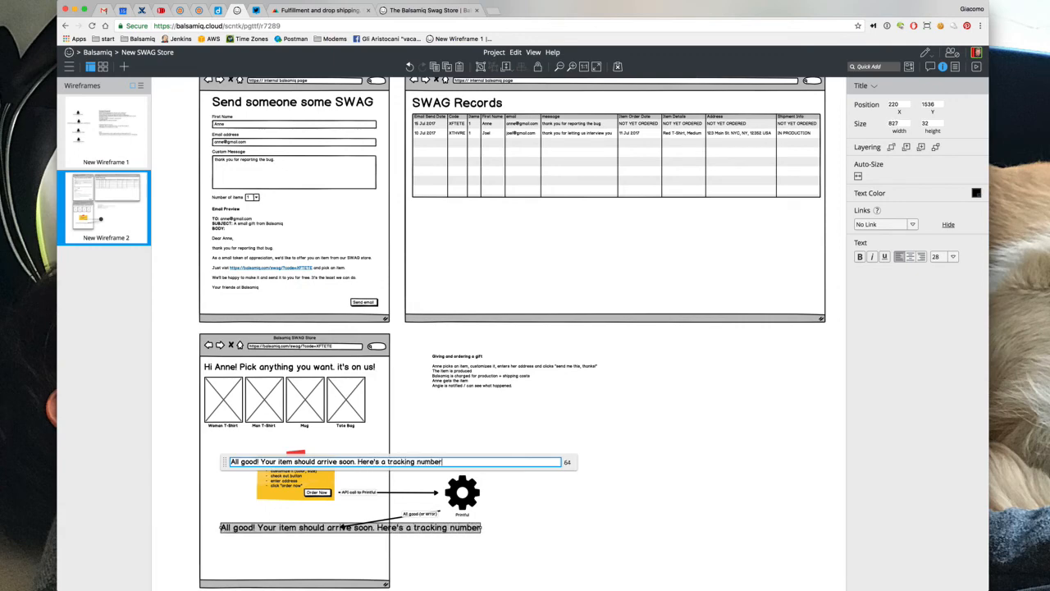
{"action": "type", "text": " [23423423]"}
{"action": "left_click", "coordinate": [393, 530]}
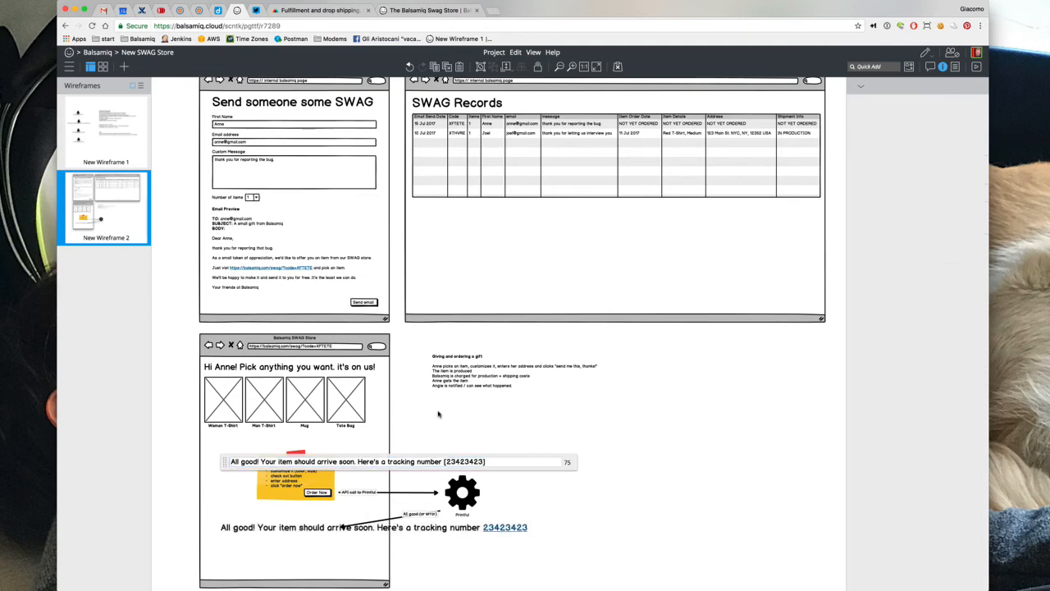
Shrink the confirmation line to font size 13 and nudge it slightly lower
{"action": "left_click", "coordinate": [391, 531]}
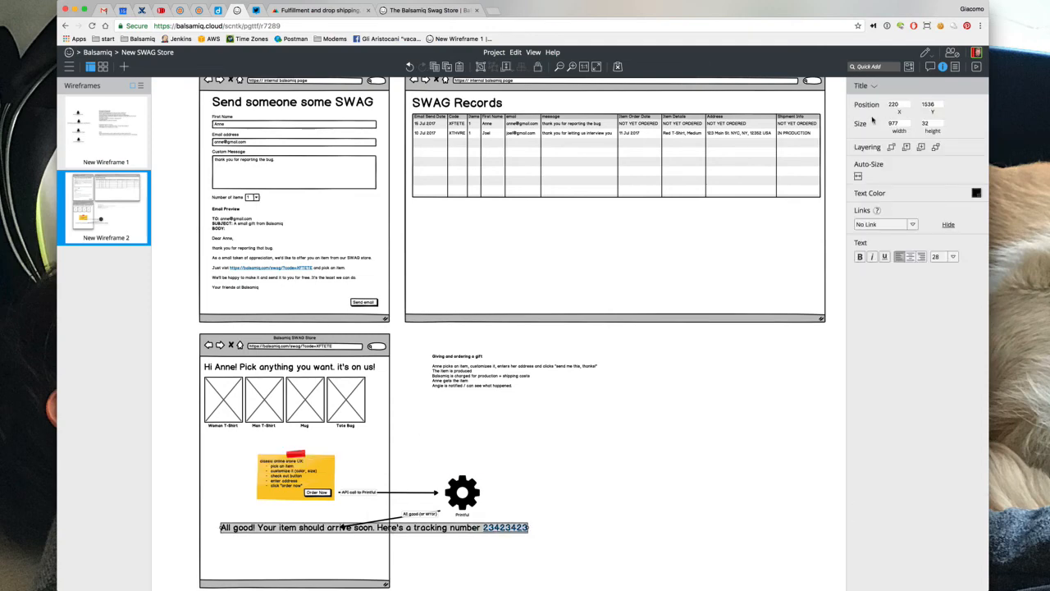
{"action": "left_click", "coordinate": [953, 258]}
{"action": "left_click", "coordinate": [945, 322]}
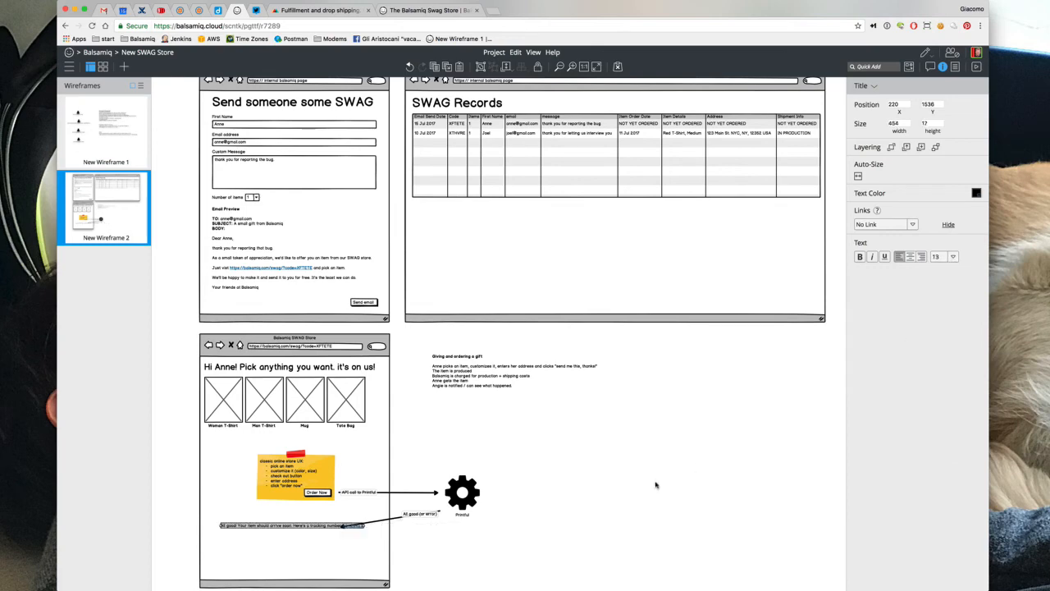
{"action": "left_click_drag", "start_coordinate": [313, 530], "coordinate": [314, 537]}
{"action": "left_click", "coordinate": [525, 532]}
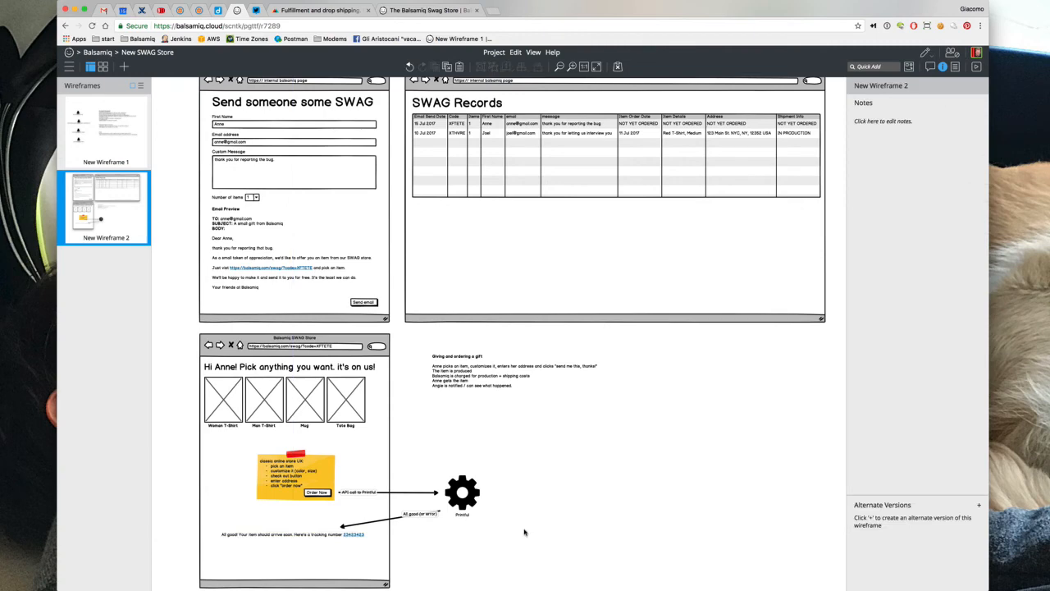
Duplicate the API call arrow, stand it vertically between cog and SWAG Records grid, and label it 'update records'
{"action": "left_click", "coordinate": [437, 492]}
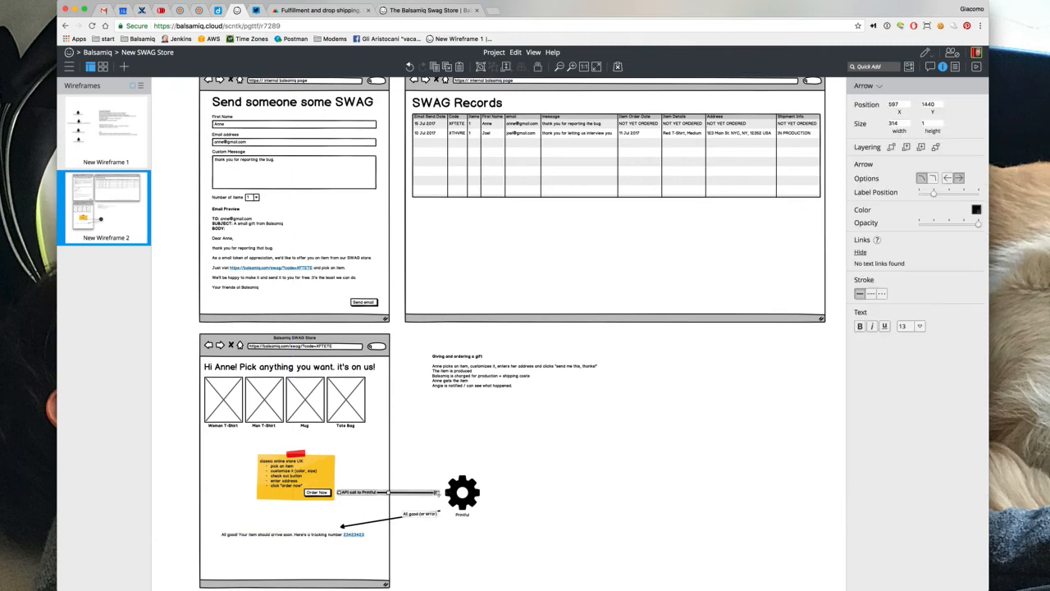
{"action": "key", "text": "super+d"}
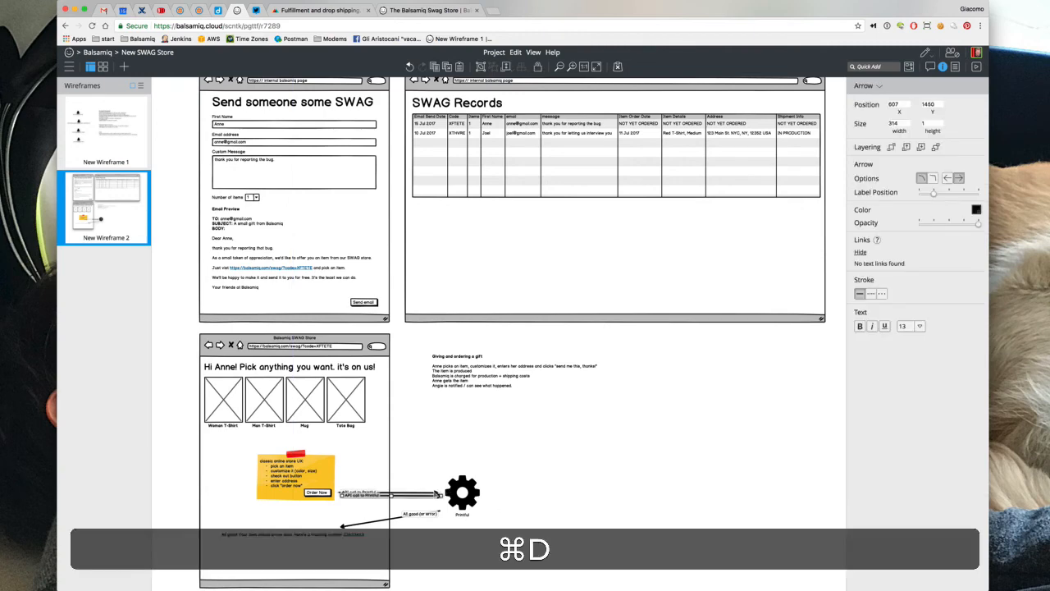
{"action": "mouse_move", "coordinate": [435, 497]}
{"action": "left_mouse_down"}
{"action": "mouse_move", "coordinate": [440, 471]}
{"action": "mouse_move", "coordinate": [490, 528]}
{"action": "mouse_move", "coordinate": [457, 541]}
{"action": "mouse_move", "coordinate": [439, 496]}
{"action": "left_mouse_up"}
{"action": "left_click_drag", "start_coordinate": [513, 506], "coordinate": [465, 329]}
{"action": "key", "text": "shift+Return"}
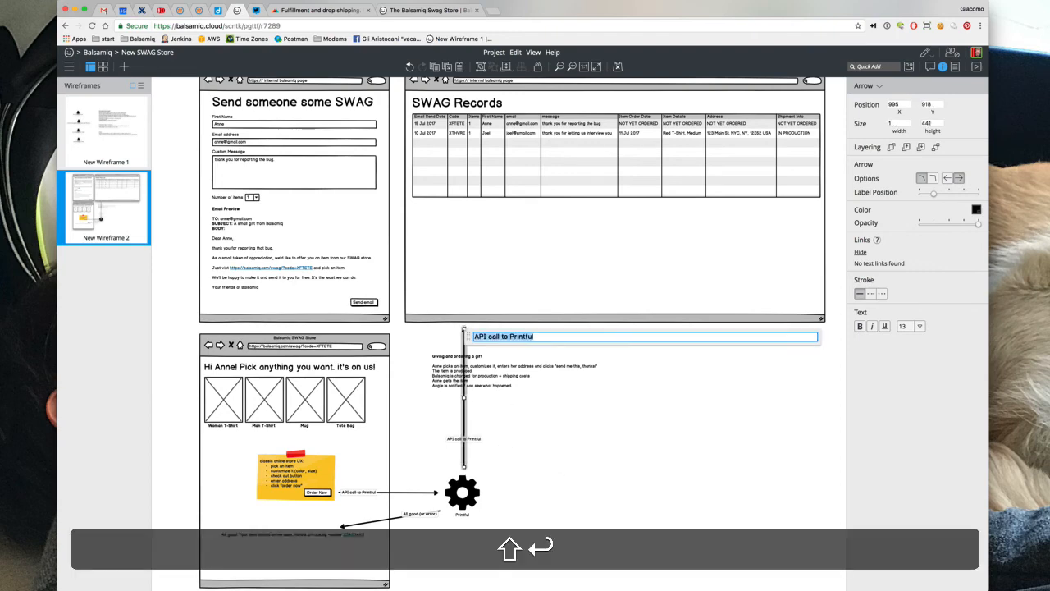
{"action": "type", "text": "a"}
{"action": "key", "text": "BackSpace"}
{"action": "type", "text": "update"}
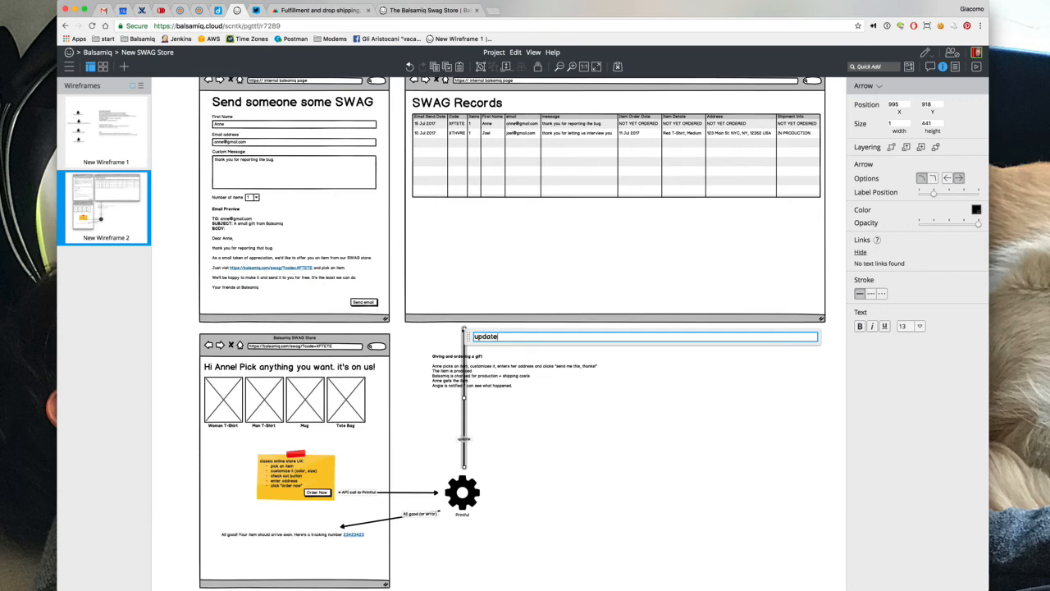
{"action": "type", "text": " records"}
{"action": "left_click", "coordinate": [426, 333]}
Shift the 'Giving and ordering a gift' notes text block to the right
{"action": "left_click_drag", "start_coordinate": [435, 358], "coordinate": [513, 361]}
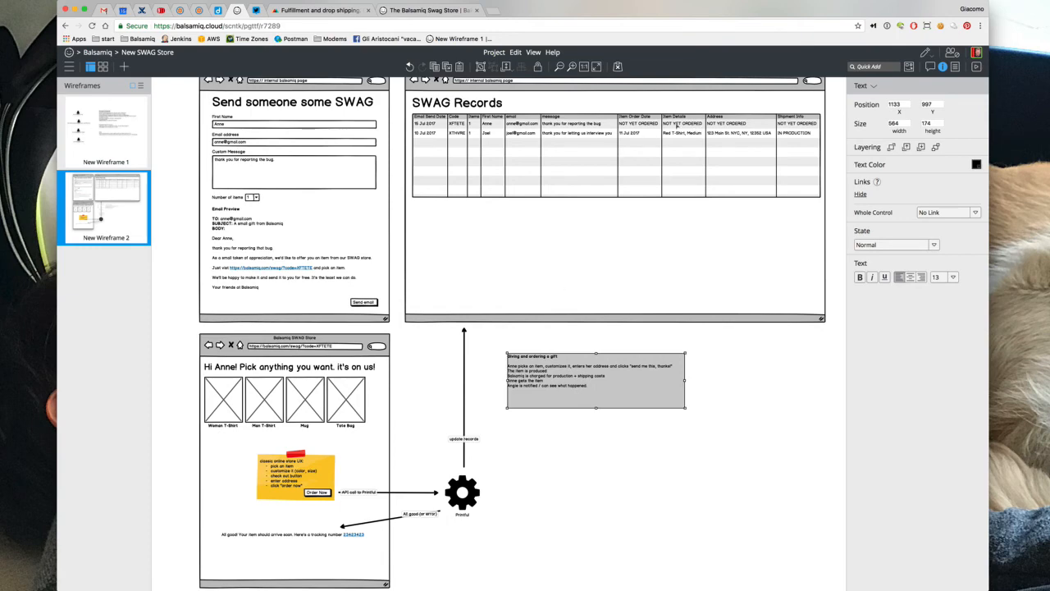
{"action": "left_click", "coordinate": [640, 125]}
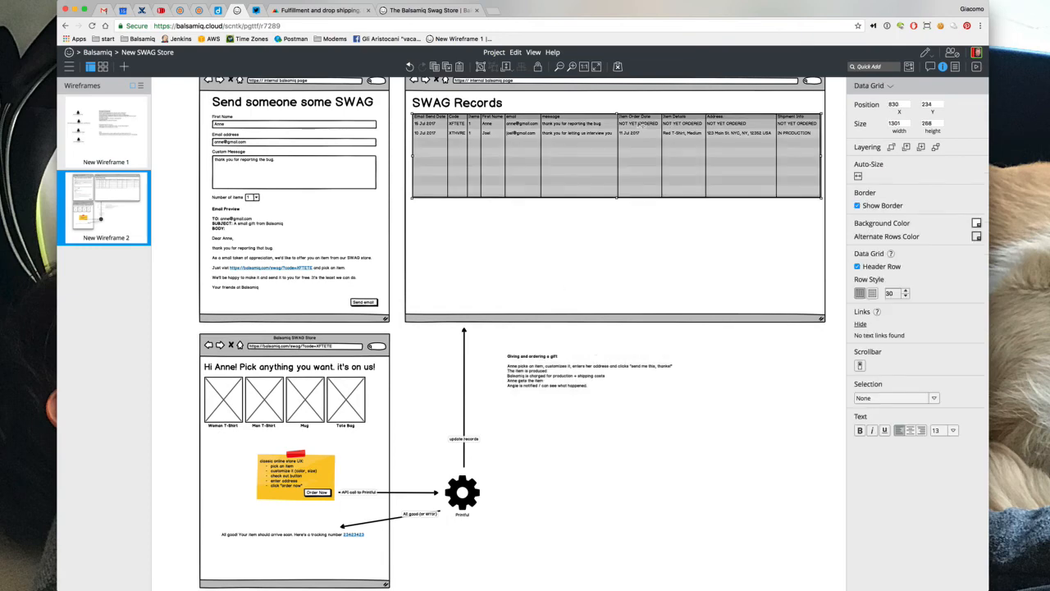
{"action": "left_click", "coordinate": [743, 367]}
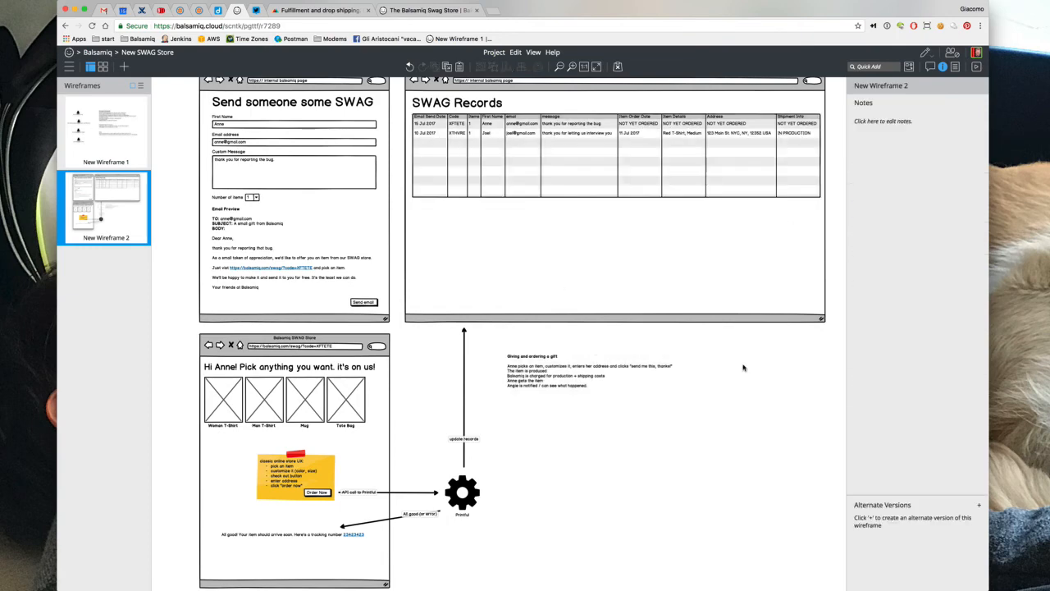
Delete the item-picking and production lines from the gift notes, then duplicate the 'All good (or error)' arrow
{"action": "left_click", "coordinate": [577, 380]}
{"action": "double_click", "coordinate": [551, 374]}
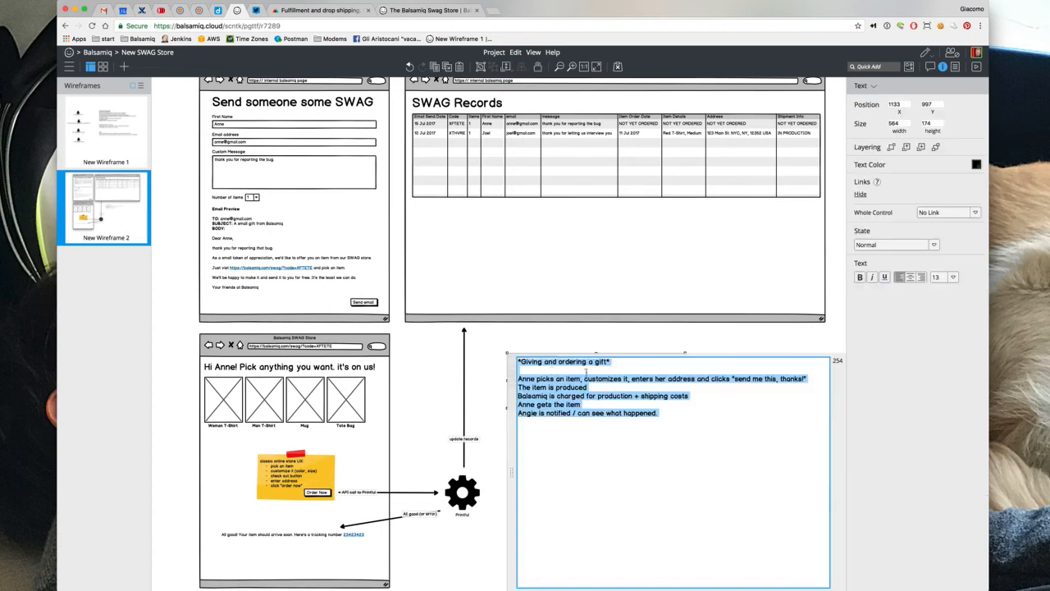
{"action": "left_click", "coordinate": [616, 371]}
{"action": "key", "text": "shift+Right"}
{"action": "key", "text": "shift+Down"}
{"action": "key", "text": "shift+Down"}
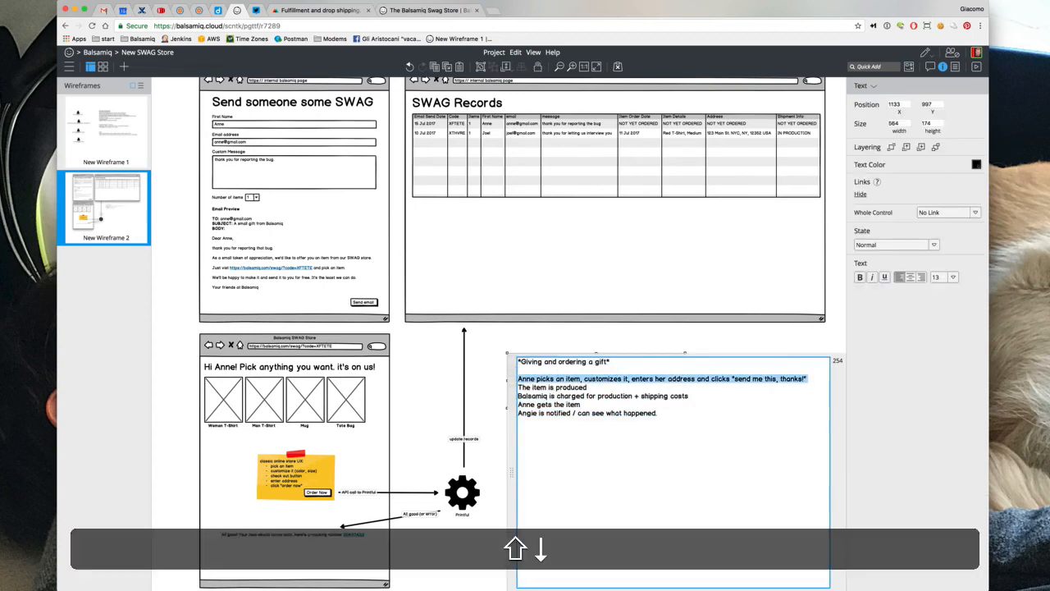
{"action": "key", "text": "shift+BackSpace"}
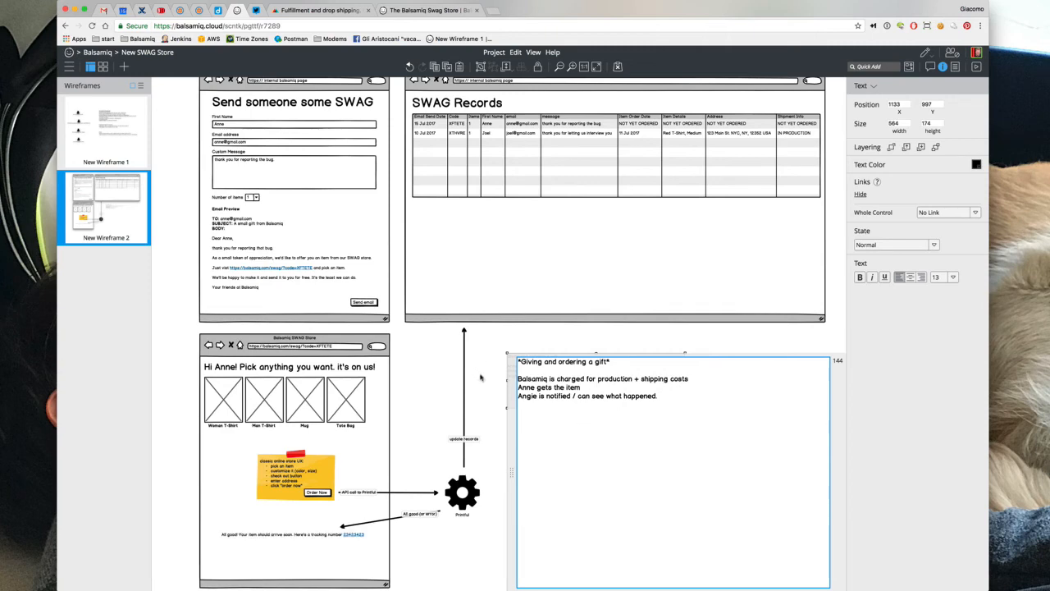
{"action": "left_click", "coordinate": [481, 377]}
{"action": "left_click", "coordinate": [430, 513]}
{"action": "key", "text": "super+d"}
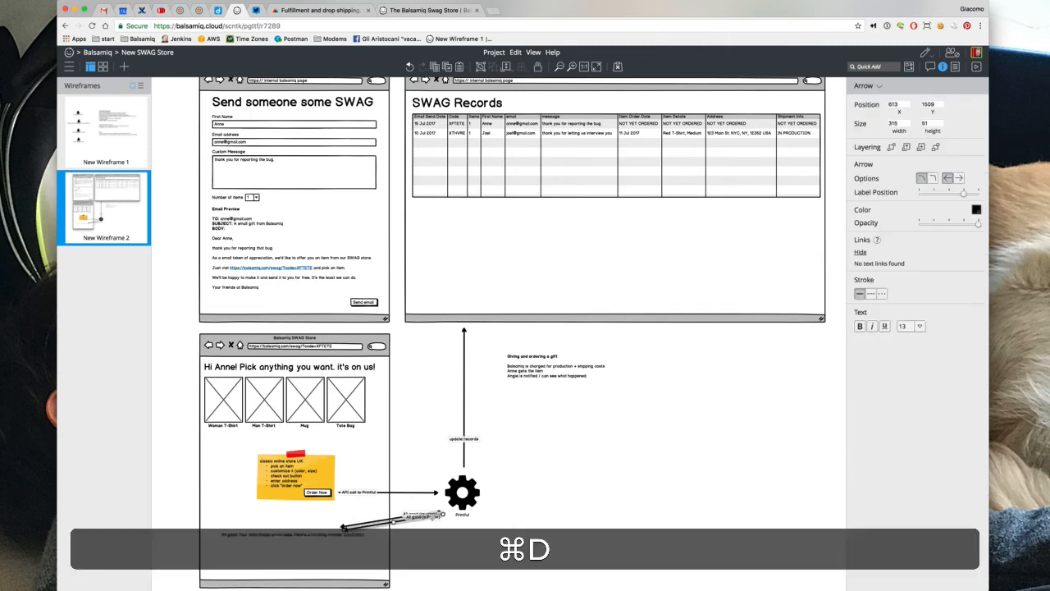
Place the arrow copy right of the cog, label it 'Printful charges us', and lengthen it rightward
{"action": "left_click_drag", "start_coordinate": [342, 529], "coordinate": [497, 482]}
{"action": "double_click", "coordinate": [502, 491]}
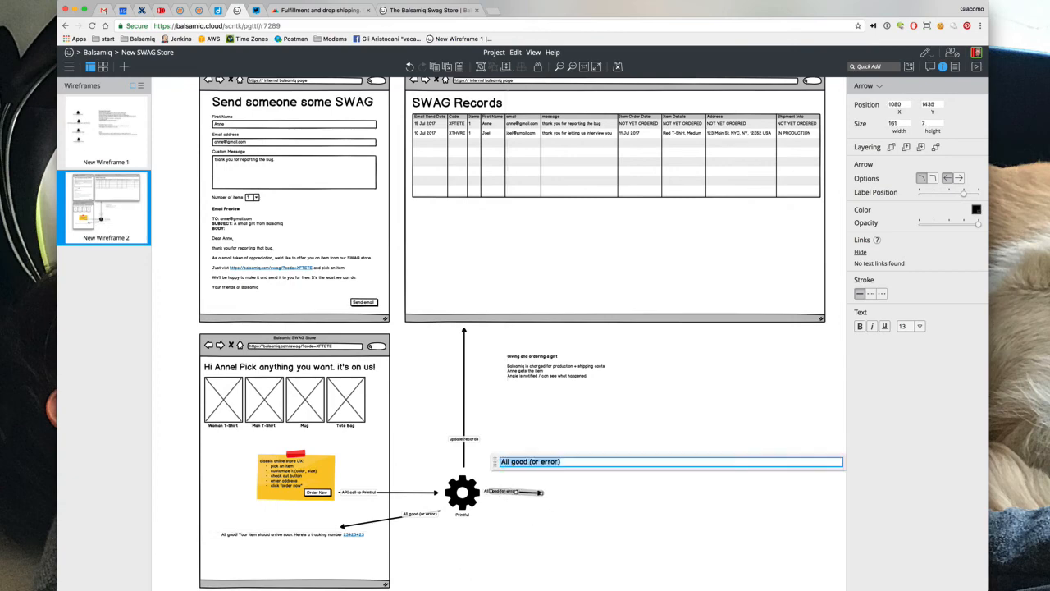
{"action": "type", "text": "Printful chargers "}
{"action": "type", "text": "s us"}
{"action": "left_click", "coordinate": [577, 408]}
{"action": "left_click", "coordinate": [532, 493]}
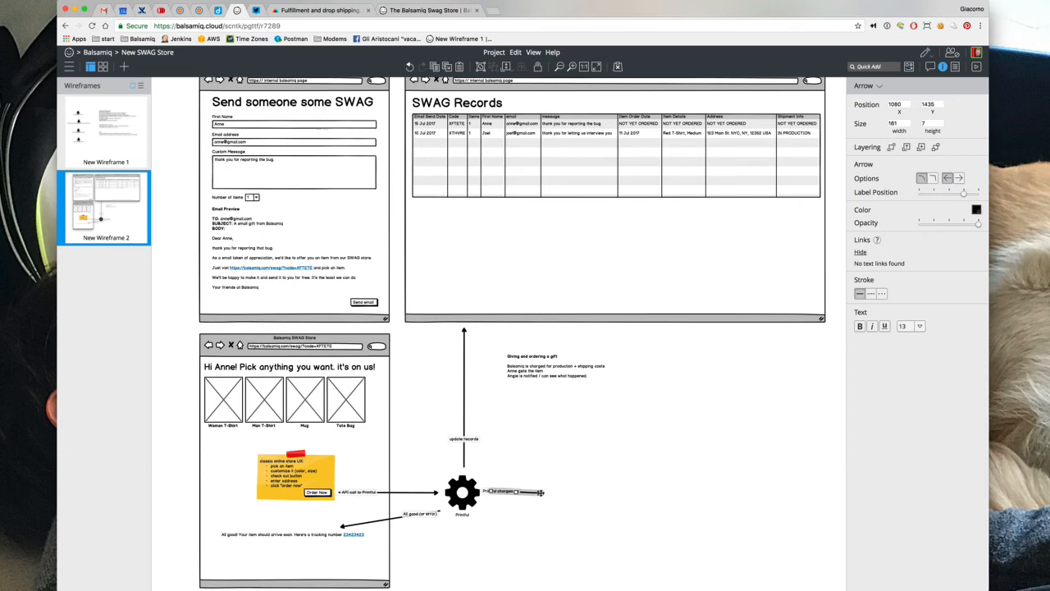
{"action": "left_click_drag", "start_coordinate": [541, 493], "coordinate": [549, 491]}
{"action": "left_click", "coordinate": [585, 473]}
Duplicate the cog, swap the copy to a dollar icon labelled 'Balsamiq', and align it at the arrow's end
{"action": "left_click", "coordinate": [476, 491]}
{"action": "key", "text": "super+d"}
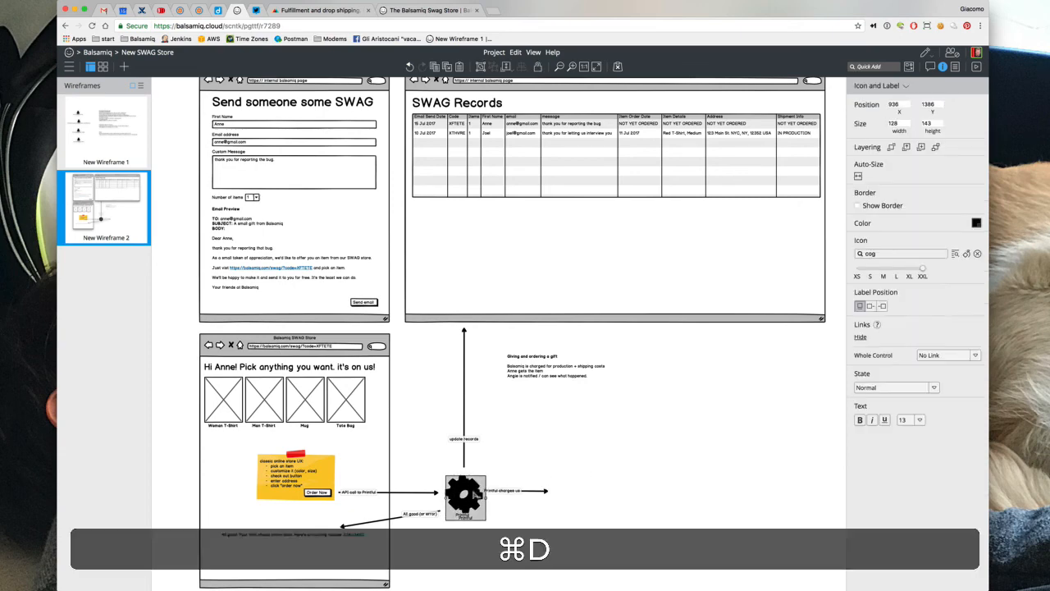
{"action": "left_click_drag", "start_coordinate": [477, 494], "coordinate": [572, 500]}
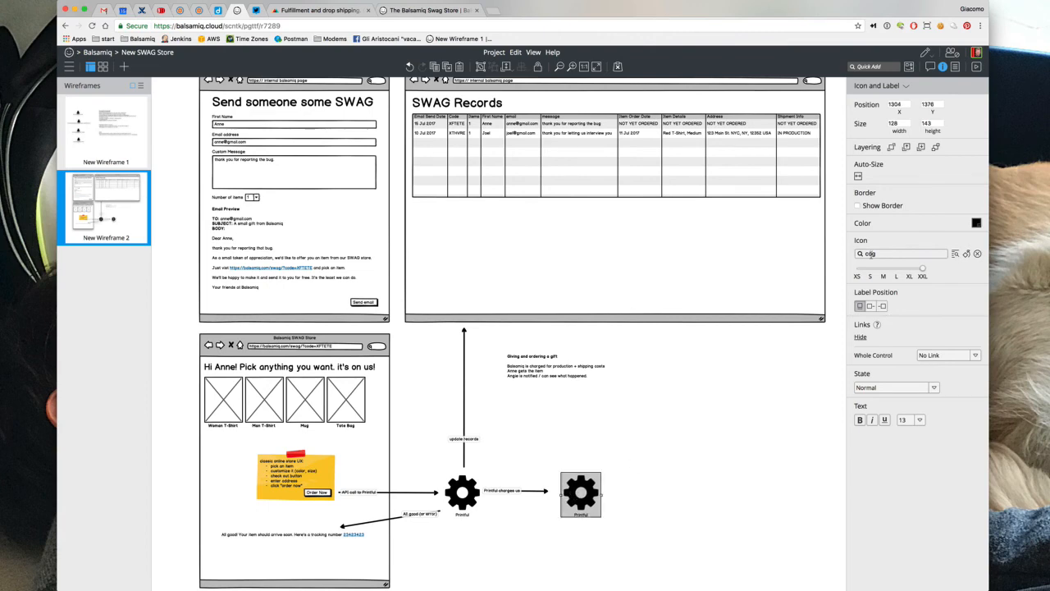
{"action": "left_click", "coordinate": [872, 254]}
{"action": "type", "text": "doll"}
{"action": "left_click", "coordinate": [862, 271]}
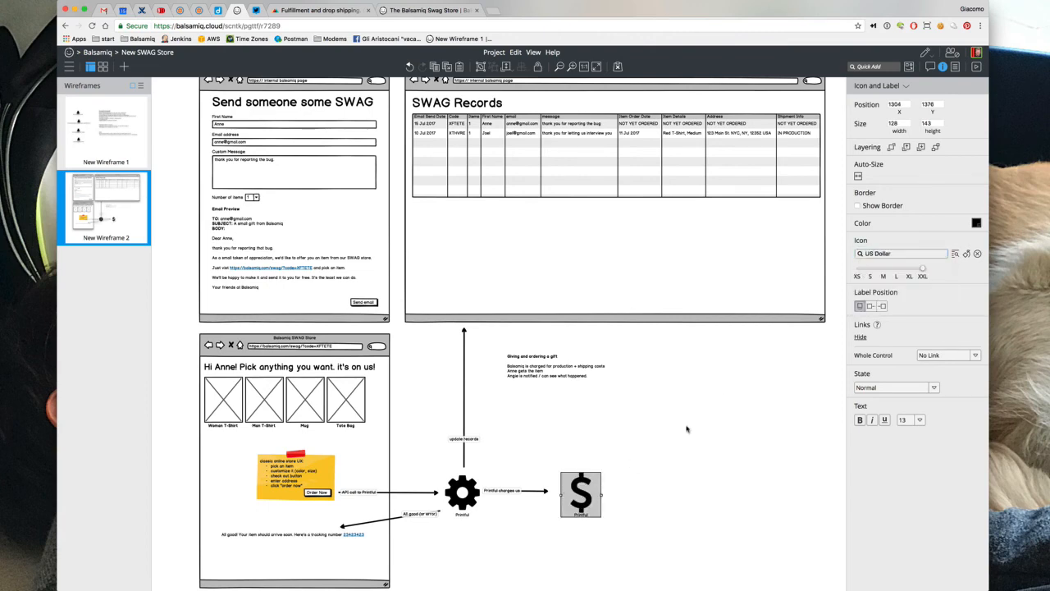
{"action": "left_click", "coordinate": [643, 494]}
{"action": "double_click", "coordinate": [581, 493]}
{"action": "type", "text": "Balam"}
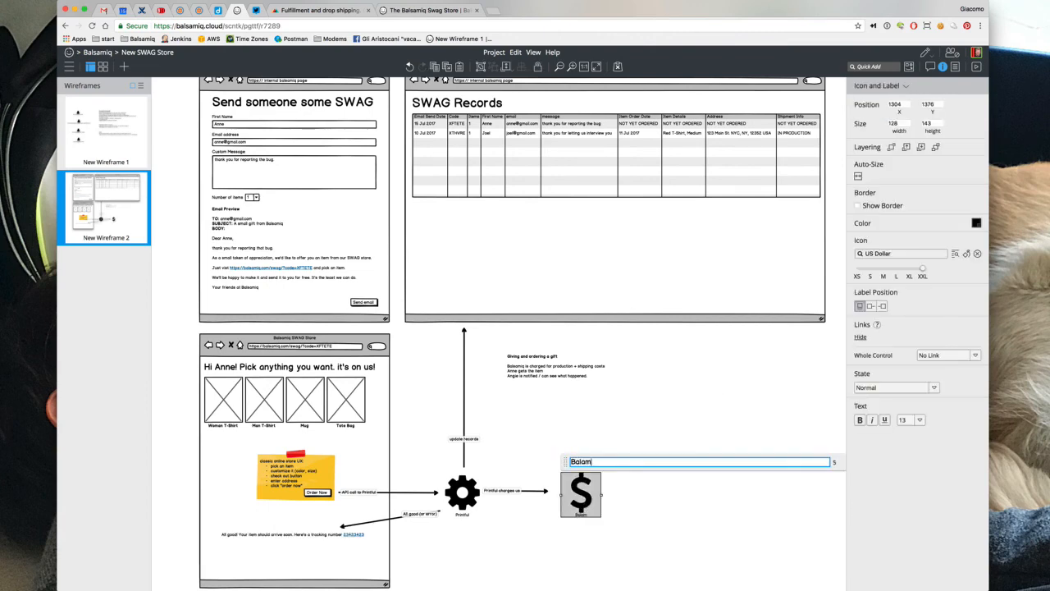
{"action": "type", "text": "lsamiq"}
{"action": "left_click", "coordinate": [619, 442]}
{"action": "left_click_drag", "start_coordinate": [591, 492], "coordinate": [580, 492]}
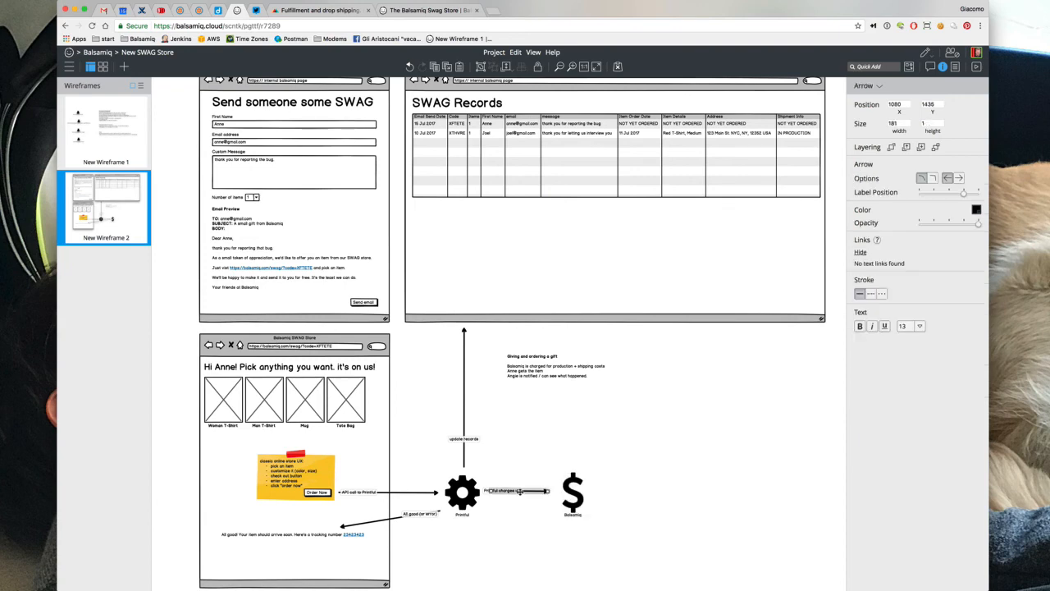
{"action": "left_click", "coordinate": [520, 492]}
Delete the charging and item-delivery lines from the 'Giving and ordering a gift' note
{"action": "left_click", "coordinate": [531, 379]}
{"action": "double_click", "coordinate": [531, 380]}
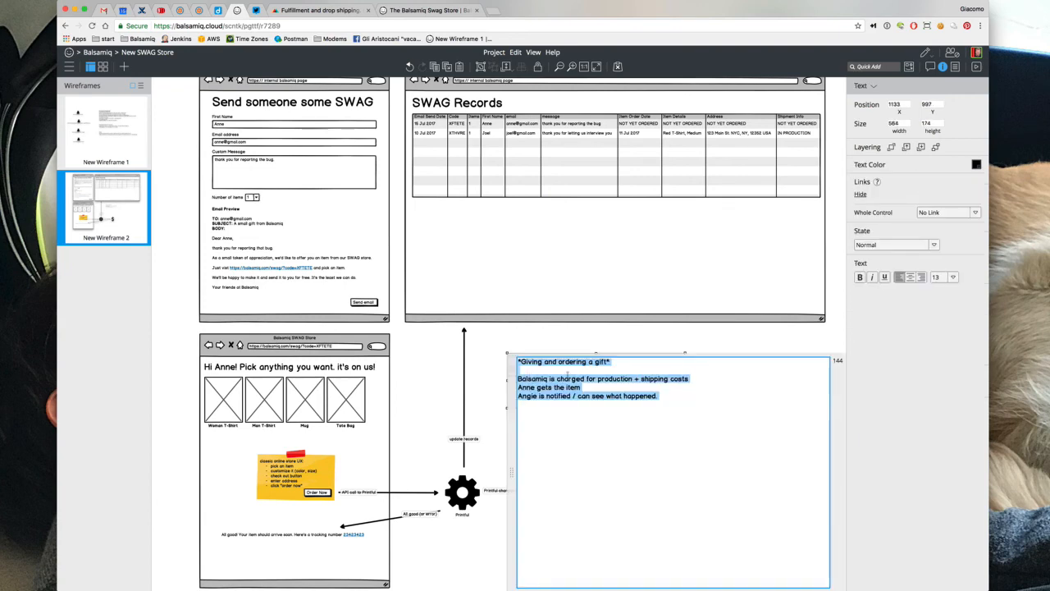
{"action": "key", "text": "shift+Right"}
{"action": "key", "text": "shift+Down"}
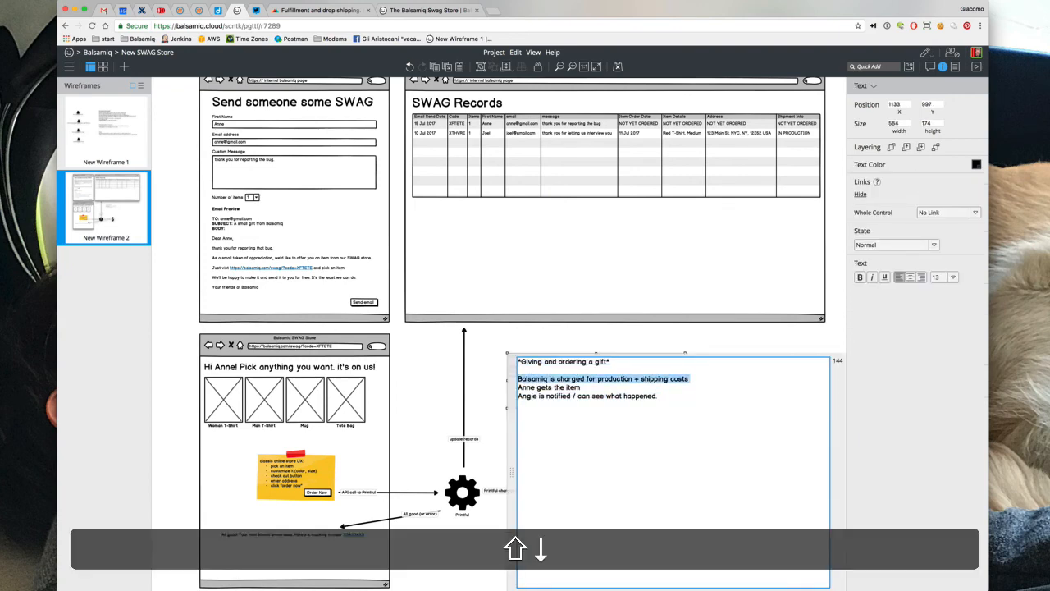
{"action": "key", "text": "shift+Down"}
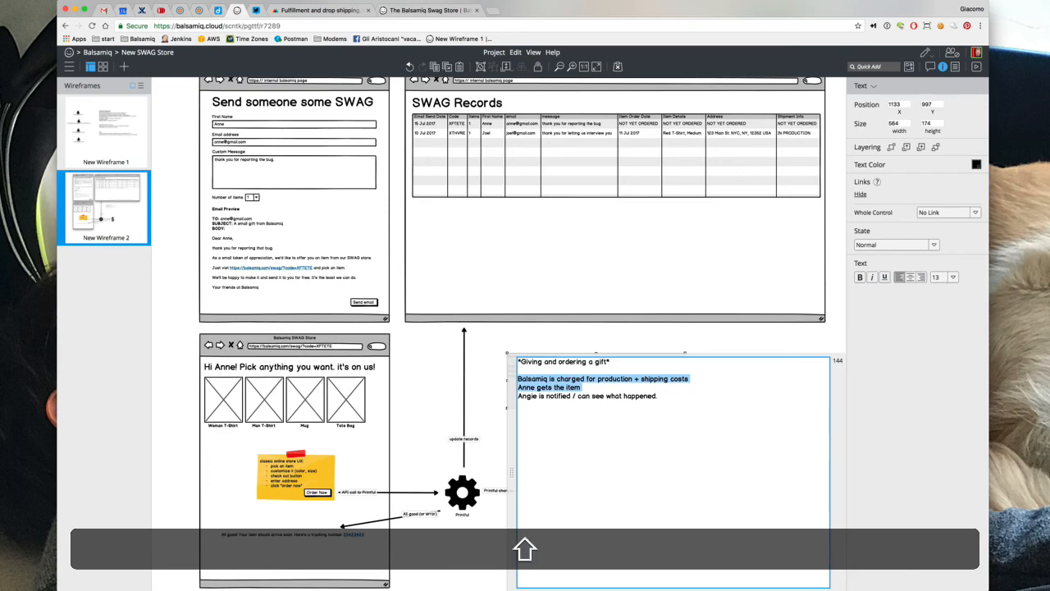
{"action": "key", "text": "shift+BackSpace"}
Extend the upward arrow's label to 'update records (on order, shipping details)'
{"action": "left_click", "coordinate": [462, 444]}
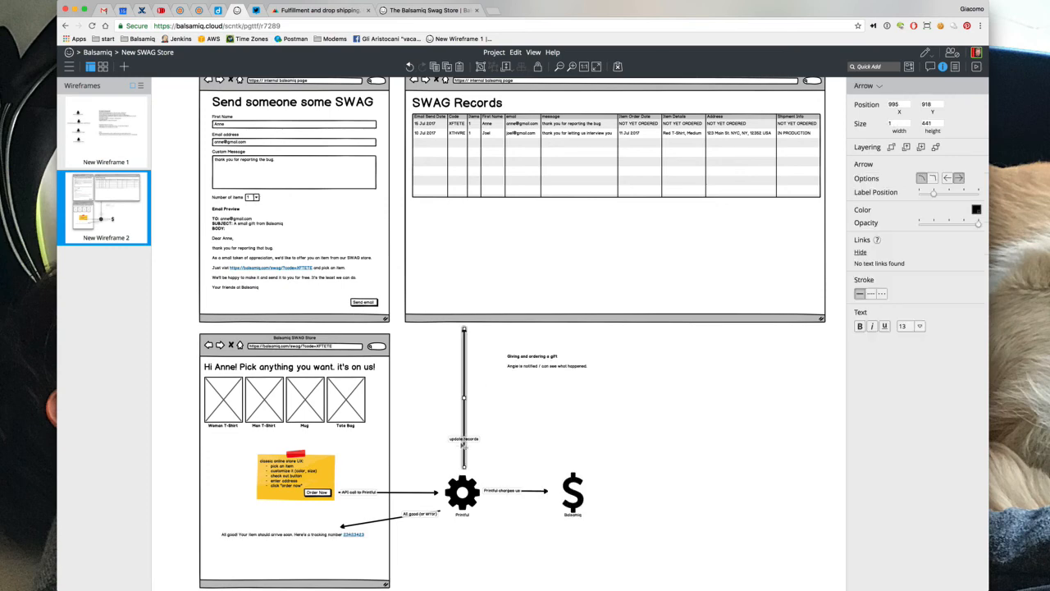
{"action": "key", "text": "super+d"}
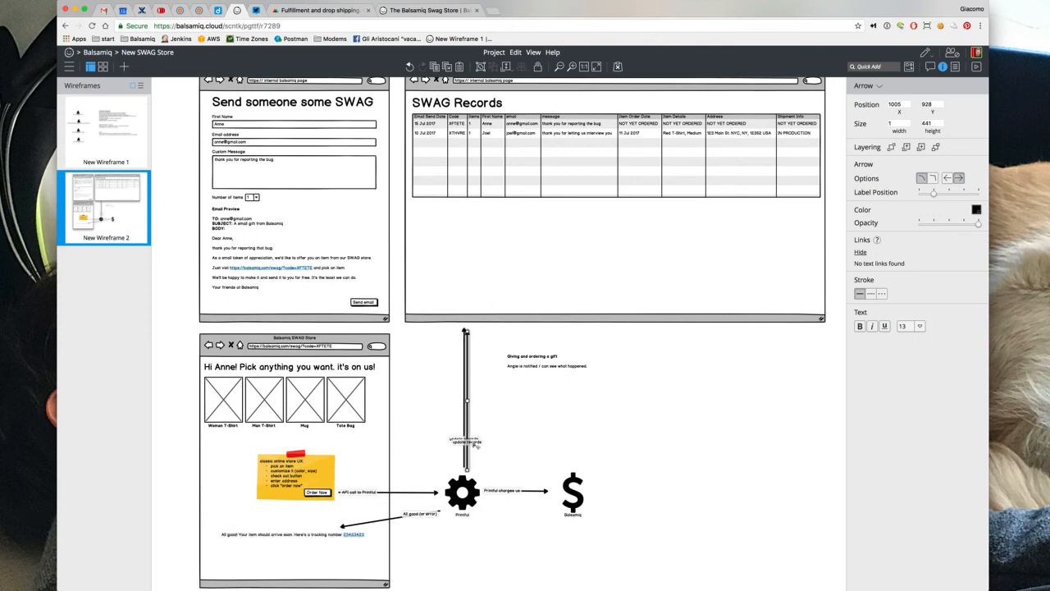
{"action": "left_click_drag", "start_coordinate": [478, 446], "coordinate": [493, 447]}
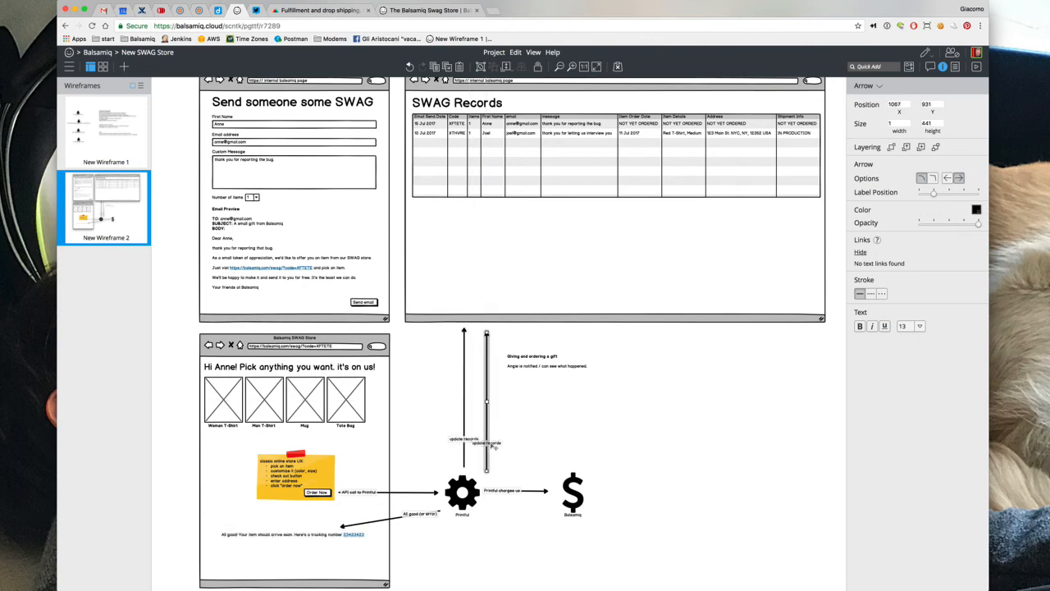
{"action": "key", "text": "BackSpace"}
{"action": "double_click", "coordinate": [467, 440]}
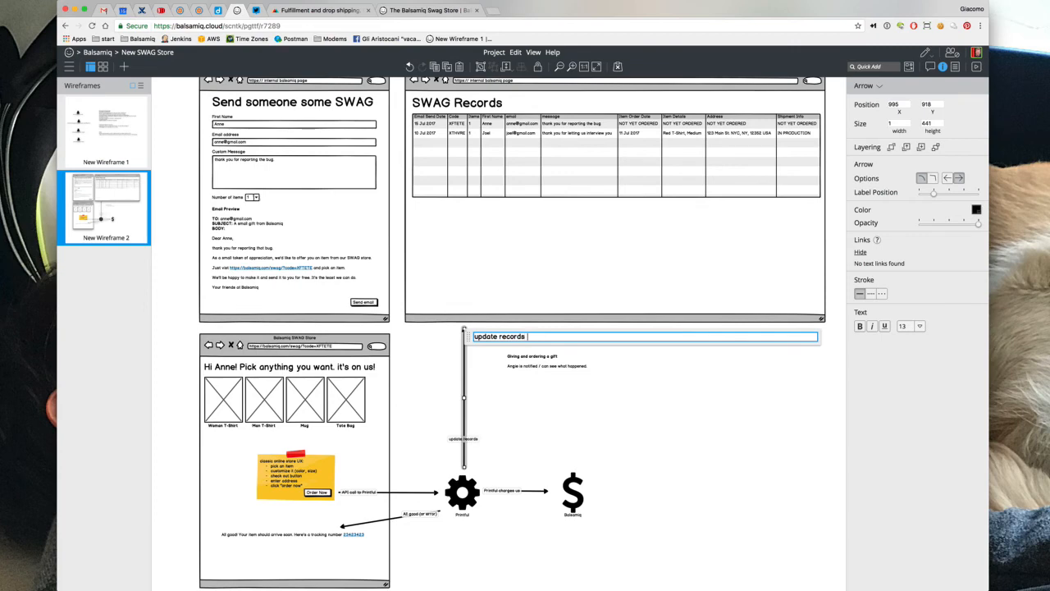
{"action": "type", "text": "(on . o"}
{"action": "type", "text": "rder, shi"}
{"action": "type", "text": "pping details)"}
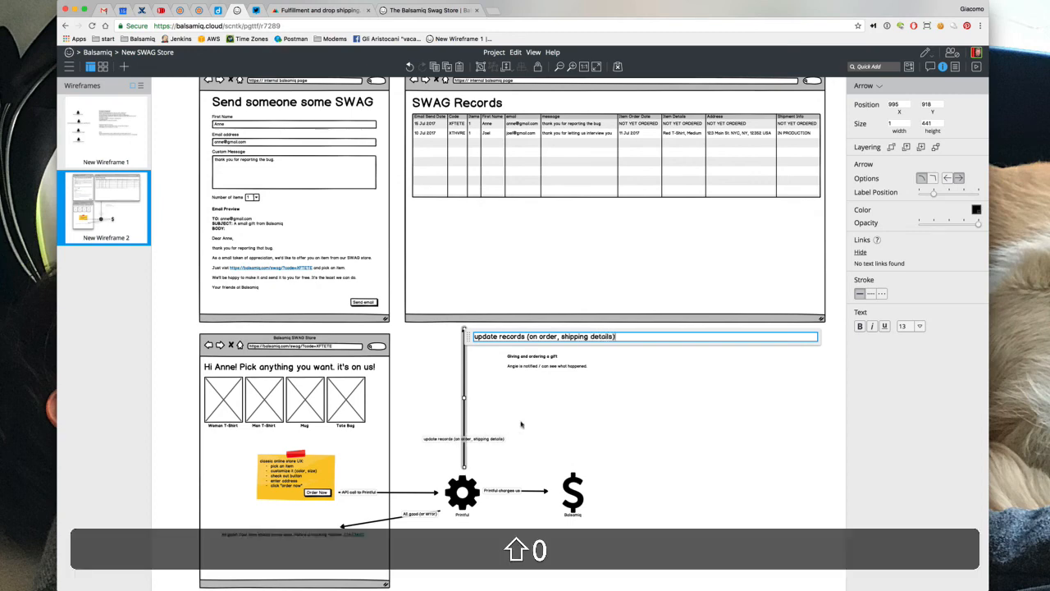
{"action": "left_click", "coordinate": [595, 425]}
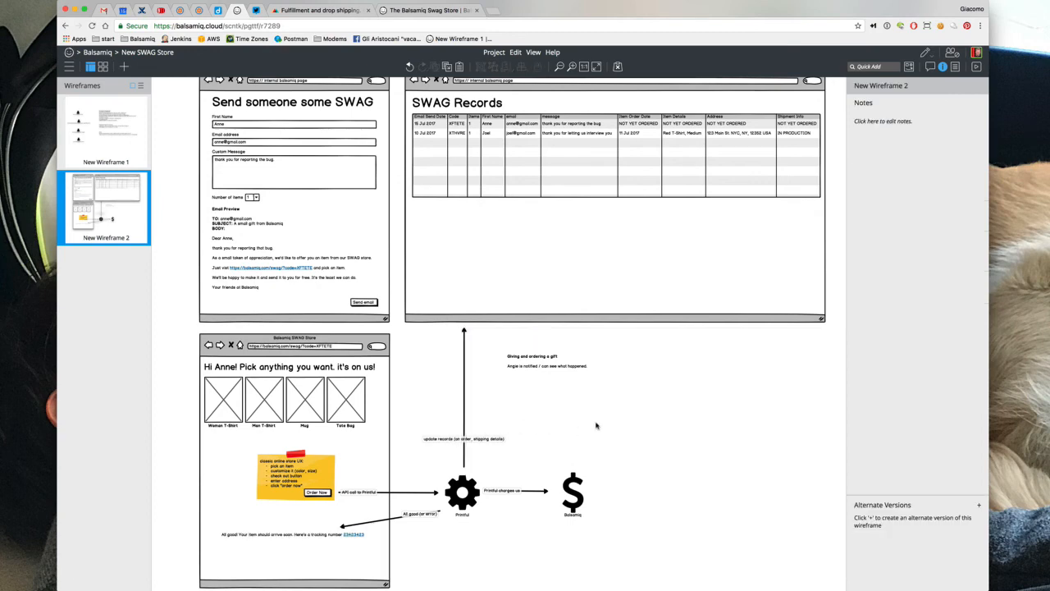
Check the cog and dollar arrow, then enter the sticky note group on the store page
{"action": "left_click", "coordinate": [456, 502]}
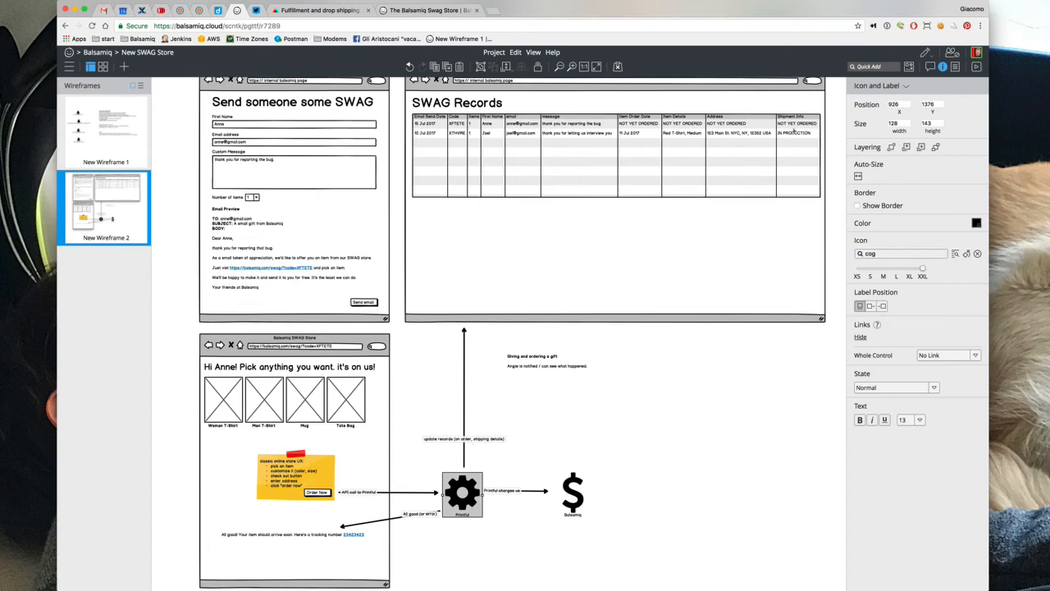
{"action": "left_click", "coordinate": [535, 500]}
{"action": "left_click", "coordinate": [530, 493]}
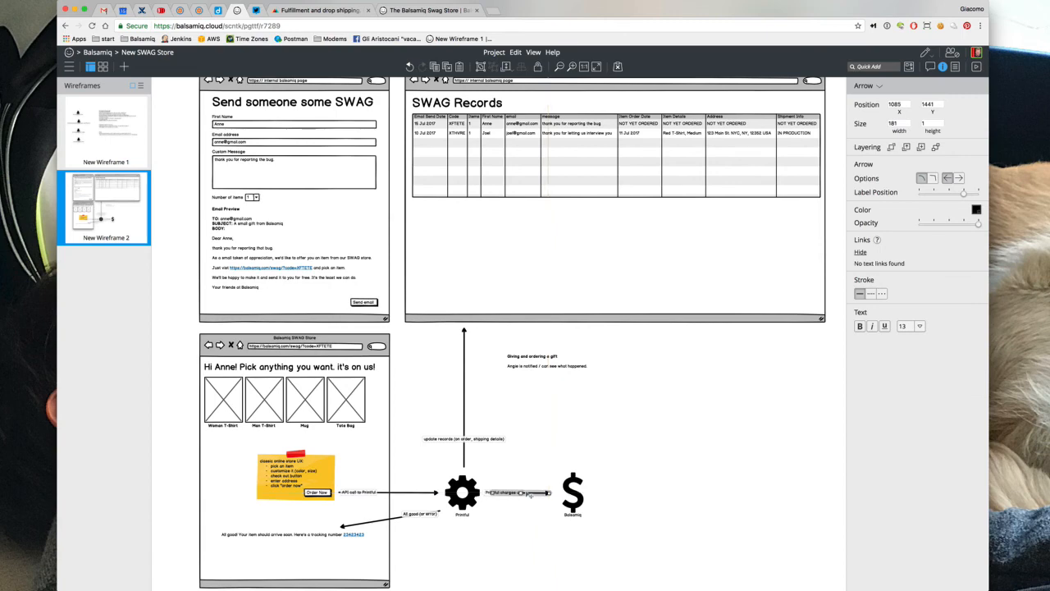
{"action": "left_click", "coordinate": [289, 474]}
{"action": "double_click", "coordinate": [289, 474]}
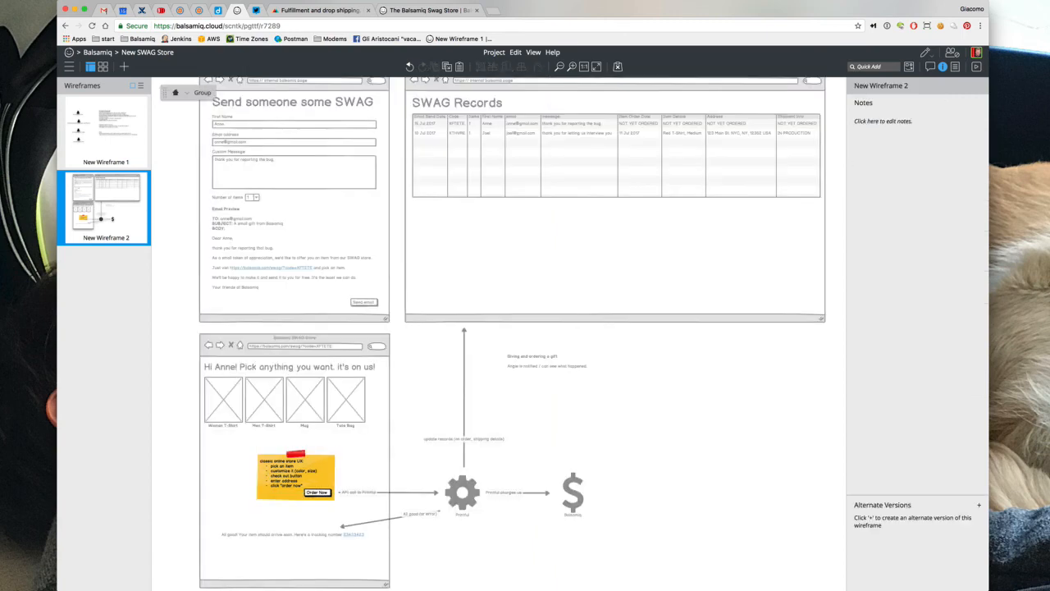
Append 'but *WITHOUT PRICES!*' to the sticky note's first line
{"action": "double_click", "coordinate": [289, 474]}
{"action": "left_click", "coordinate": [317, 466]}
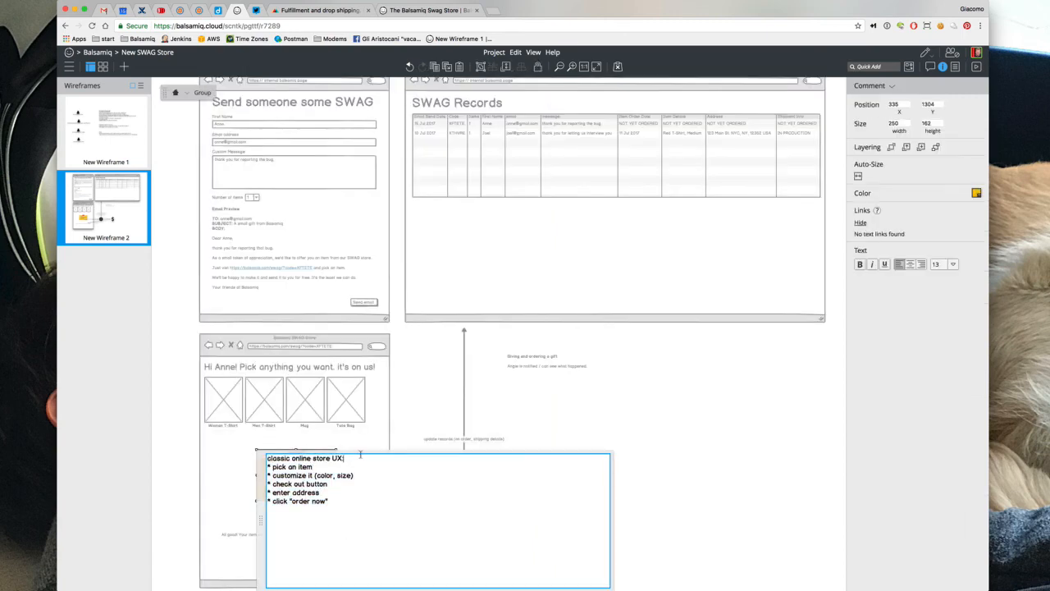
{"action": "type", "text": "but *WHITOUCH"}
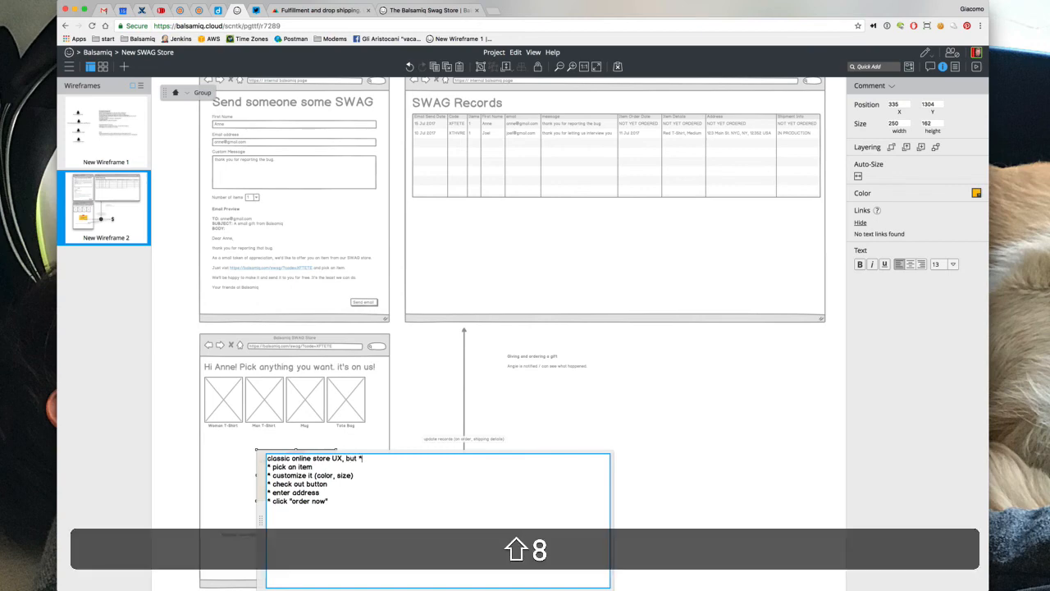
{"action": "key", "text": "BackSpace"}
{"action": "key", "text": "BackSpace"}
{"action": "key", "text": "BackSpace"}
{"action": "key", "text": "BackSpace"}
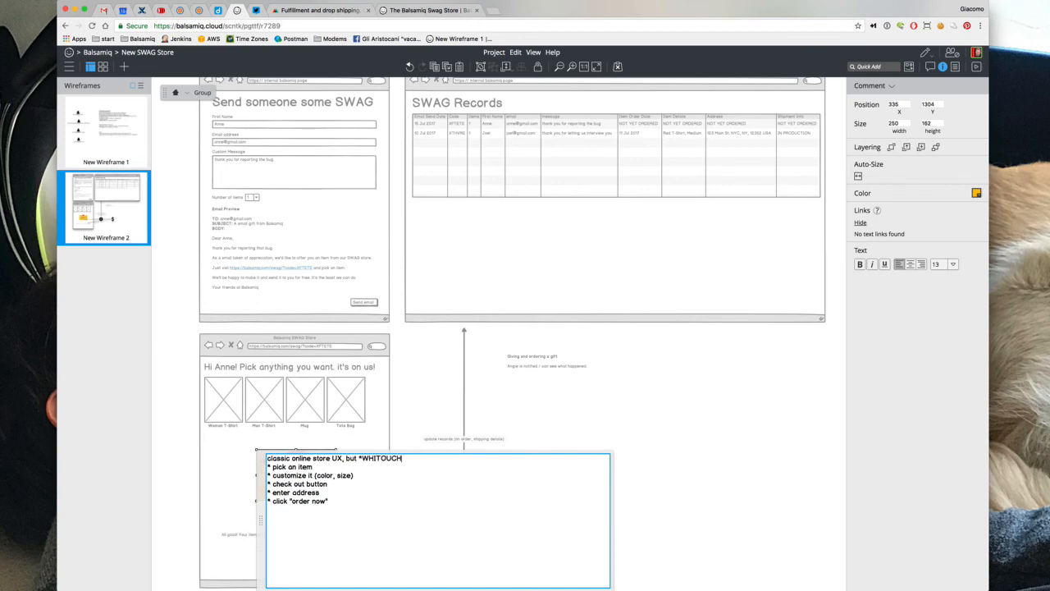
{"action": "key", "text": "BackSpace"}
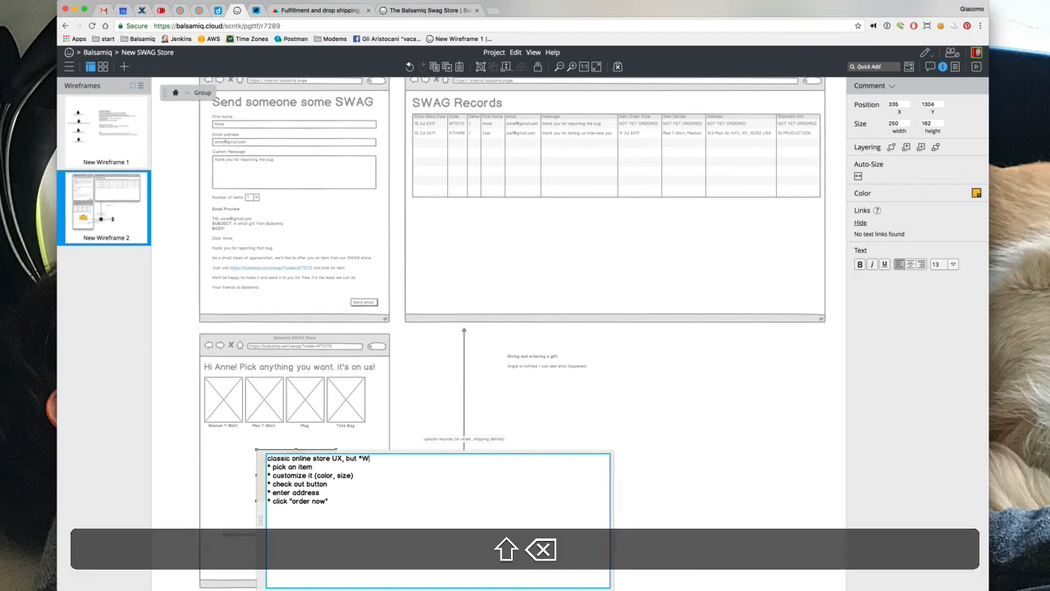
{"action": "type", "text": "ITHOUT PCIE"}
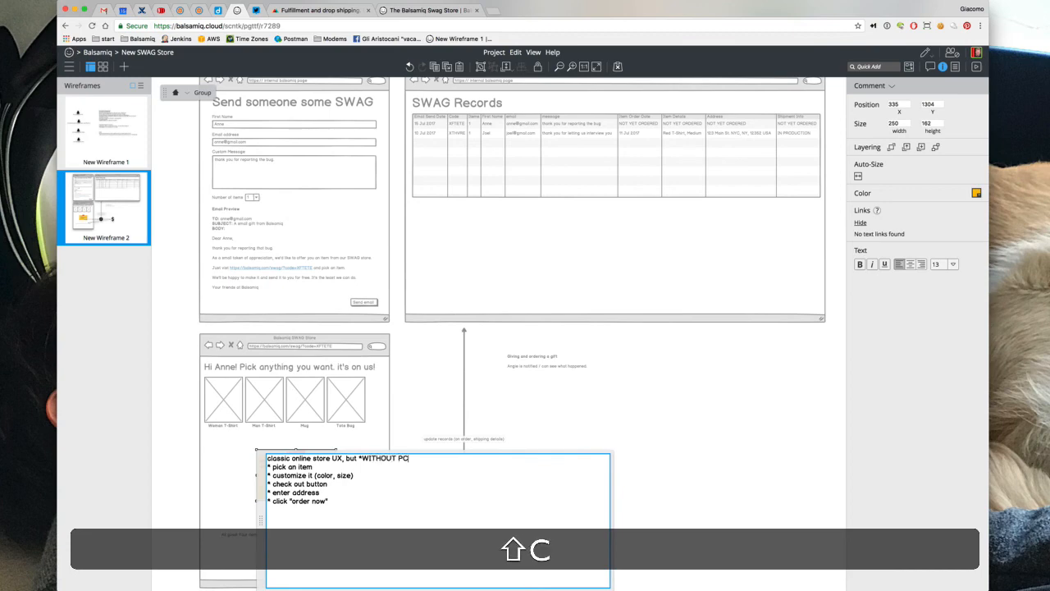
{"action": "key", "text": "BackSpace"}
{"action": "key", "text": "BackSpace"}
{"action": "key", "text": "BackSpace"}
{"action": "type", "text": "RICES!*"}
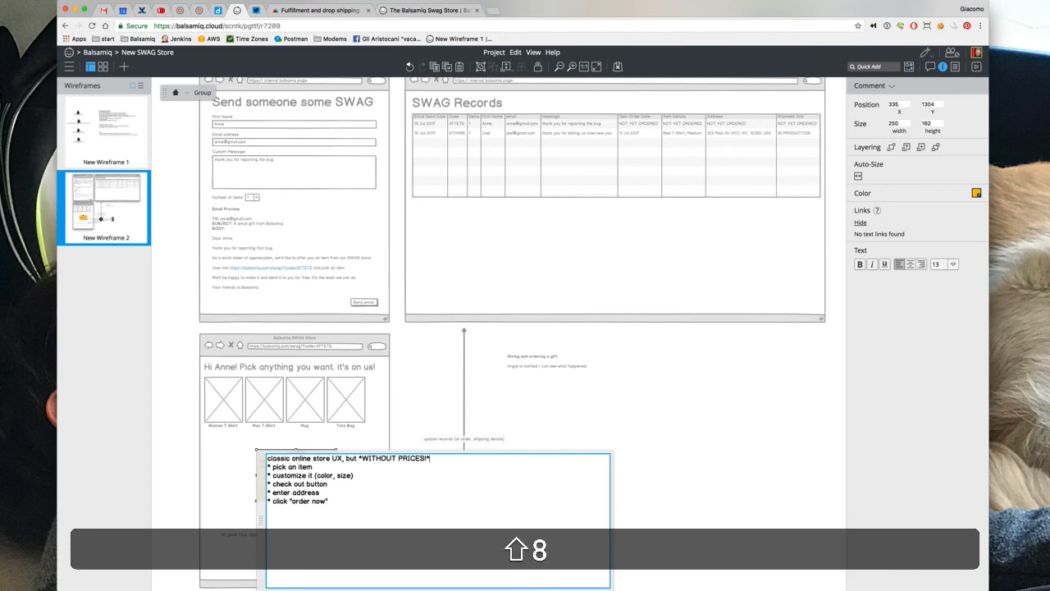
{"action": "left_click", "coordinate": [584, 397]}
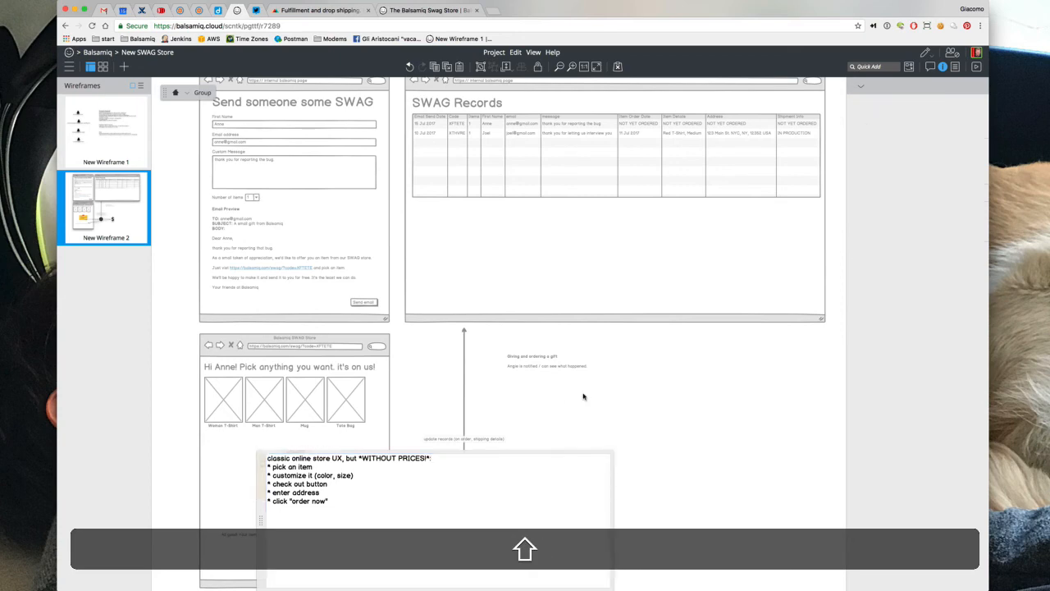
Widen the sticky note slightly and shift it a little left
{"action": "left_click", "coordinate": [330, 463]}
{"action": "left_click_drag", "start_coordinate": [335, 476], "coordinate": [358, 475]}
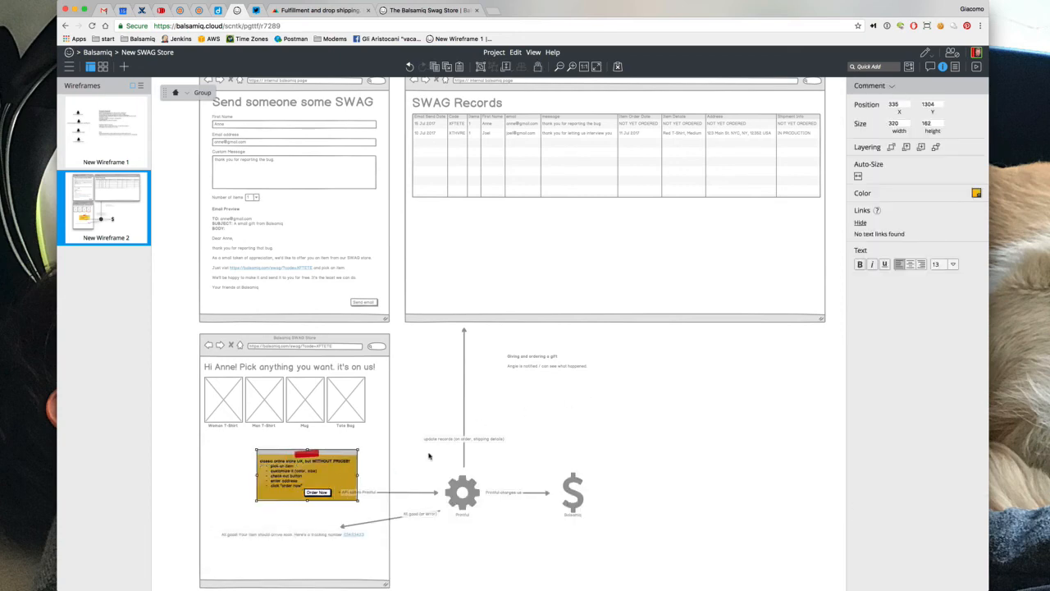
{"action": "left_click_drag", "start_coordinate": [308, 474], "coordinate": [286, 473]}
{"action": "left_click", "coordinate": [585, 441]}
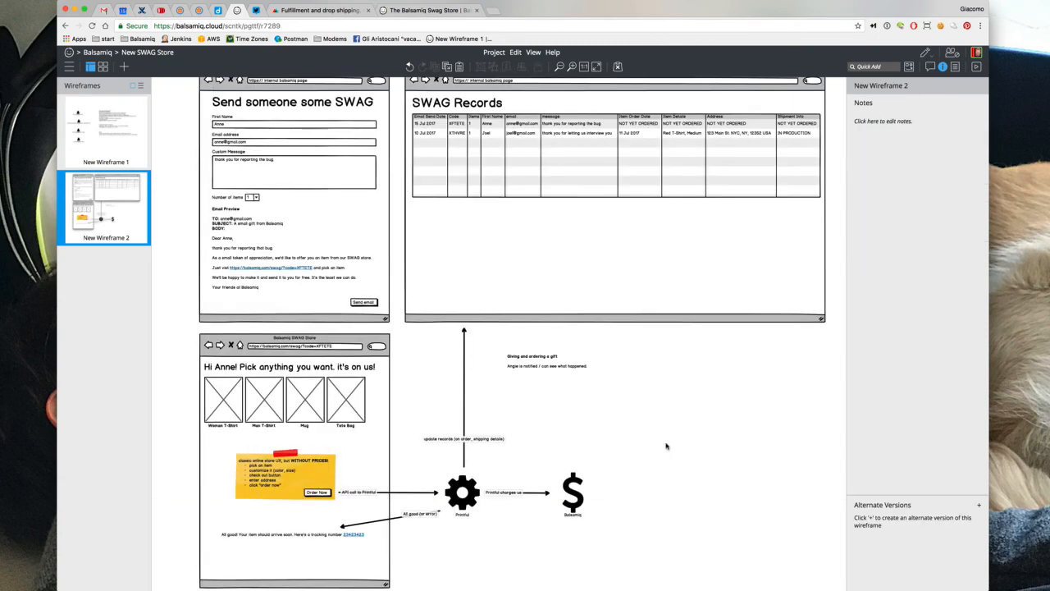
Select the 'Giving and ordering a gift' text control and delete it from the canvas
{"action": "left_click", "coordinate": [537, 366]}
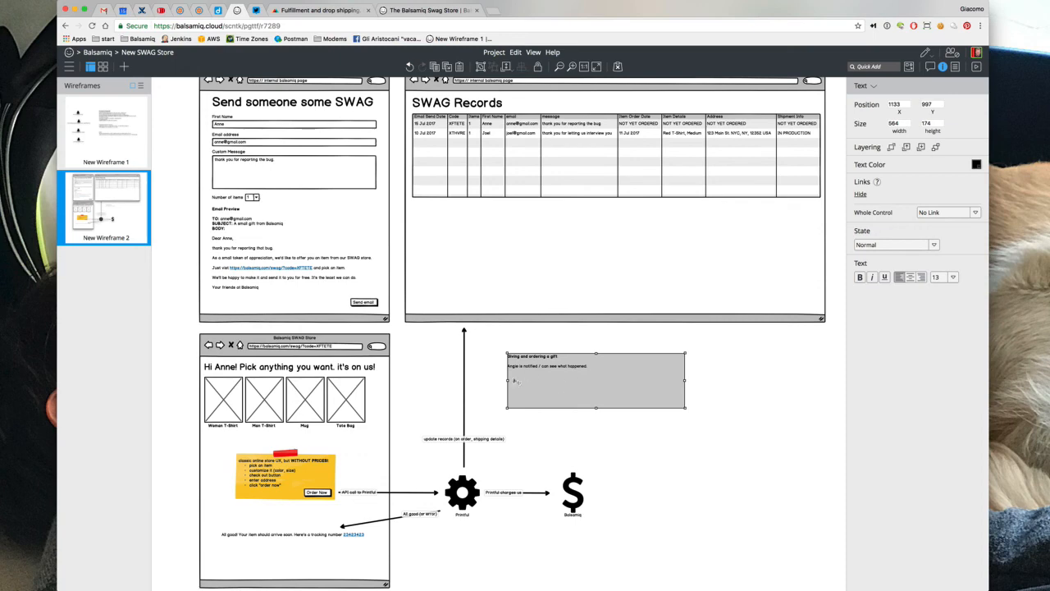
{"action": "key", "text": "Delete"}
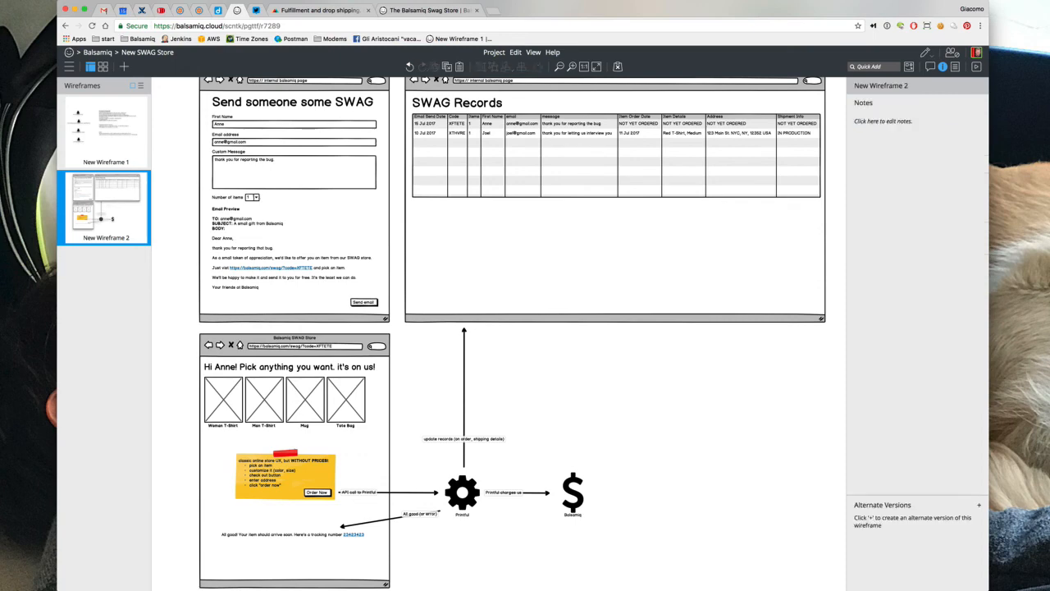
{"action": "scroll", "coordinate": [640, 211], "scroll_direction": "up", "scroll_amount": 2}
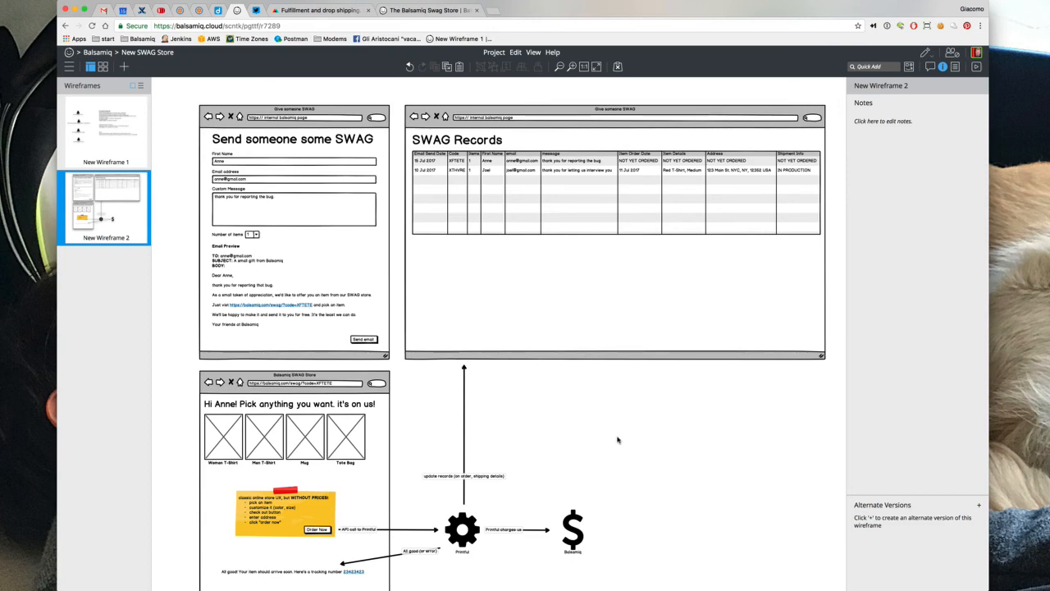
Insert a comment sticky note beside the store page heading using Quick Add
{"action": "scroll", "coordinate": [619, 439], "scroll_direction": "down", "scroll_amount": 1}
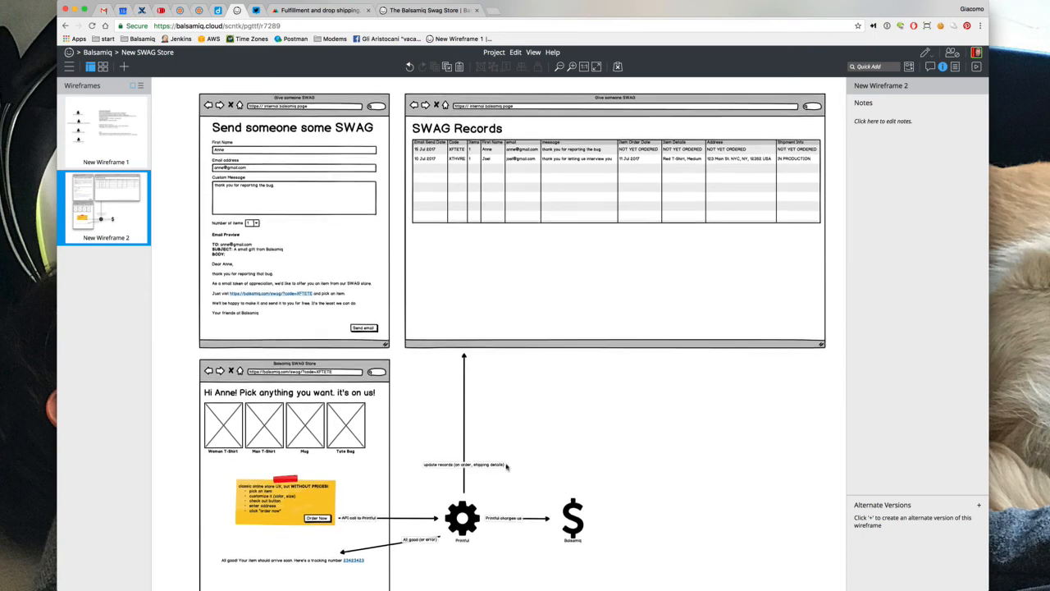
{"action": "scroll", "coordinate": [518, 393], "scroll_direction": "down", "scroll_amount": 5}
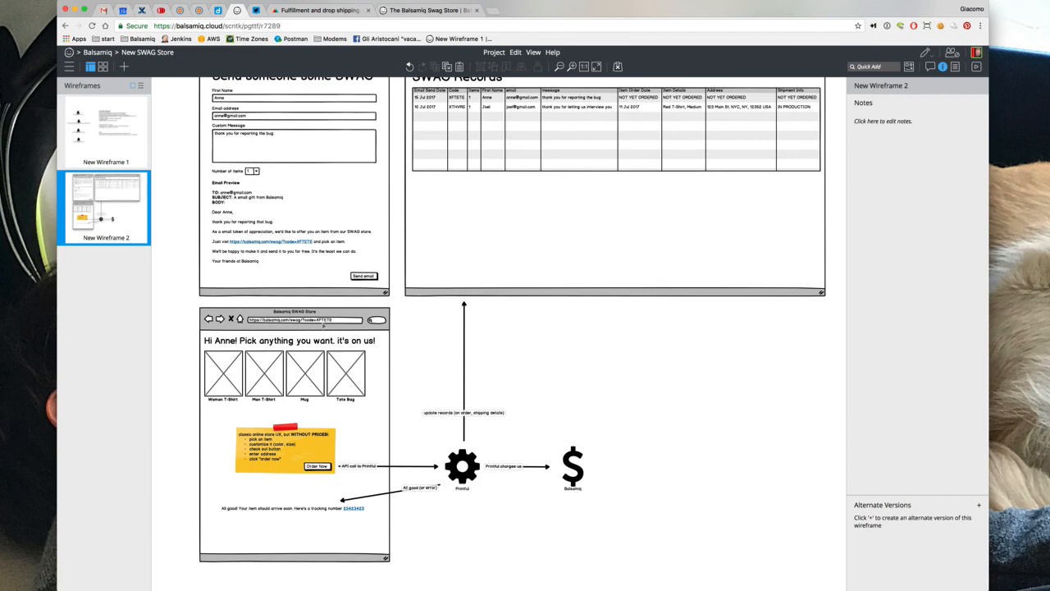
{"action": "left_click", "coordinate": [312, 343]}
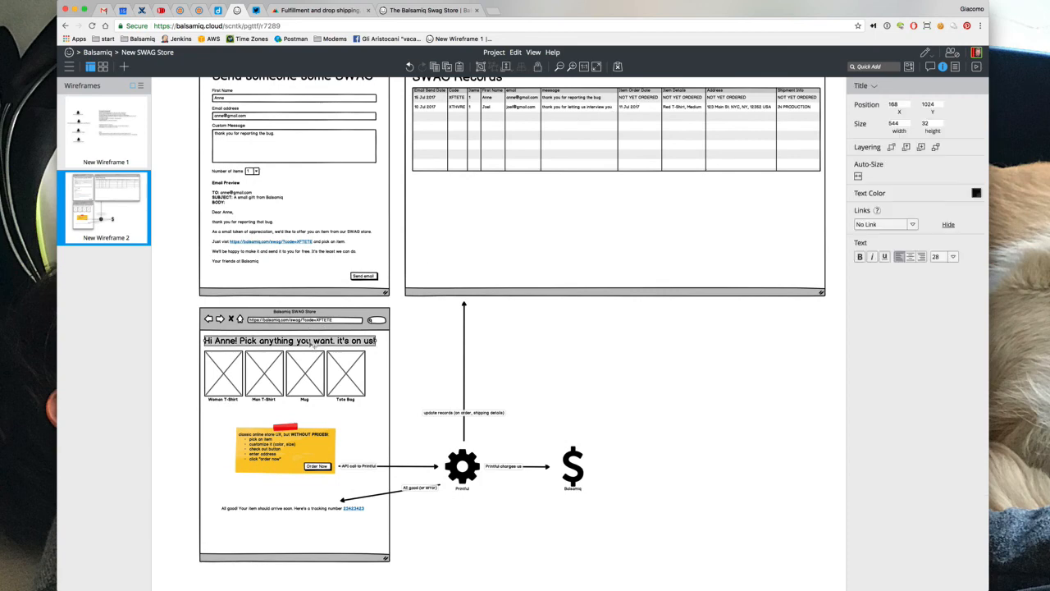
{"action": "key", "text": "super+slash"}
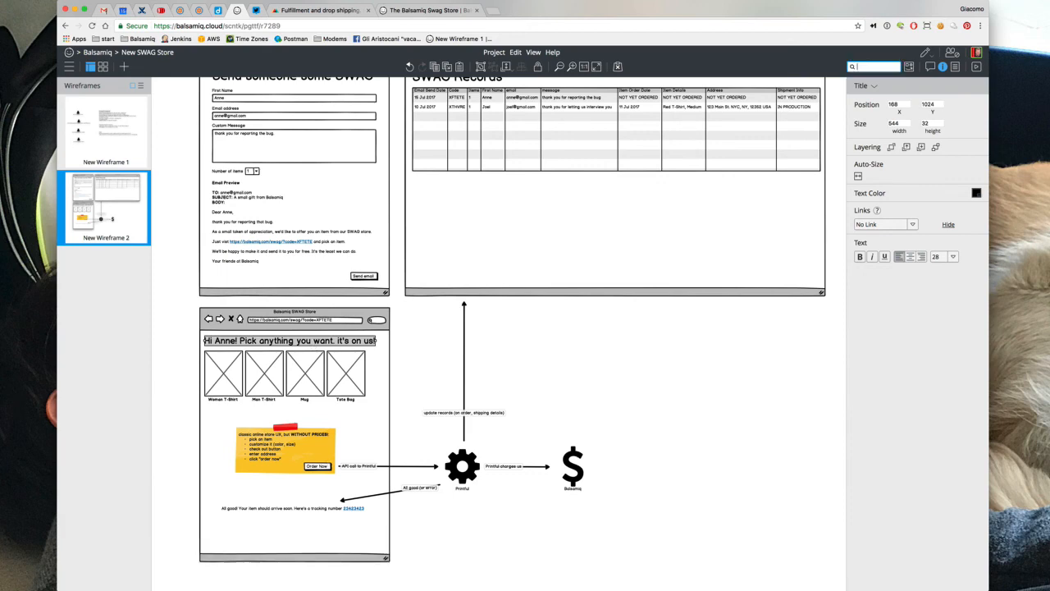
{"action": "type", "text": "st"}
{"action": "key", "text": "Down"}
{"action": "key", "text": "Down"}
{"action": "key", "text": "Return"}
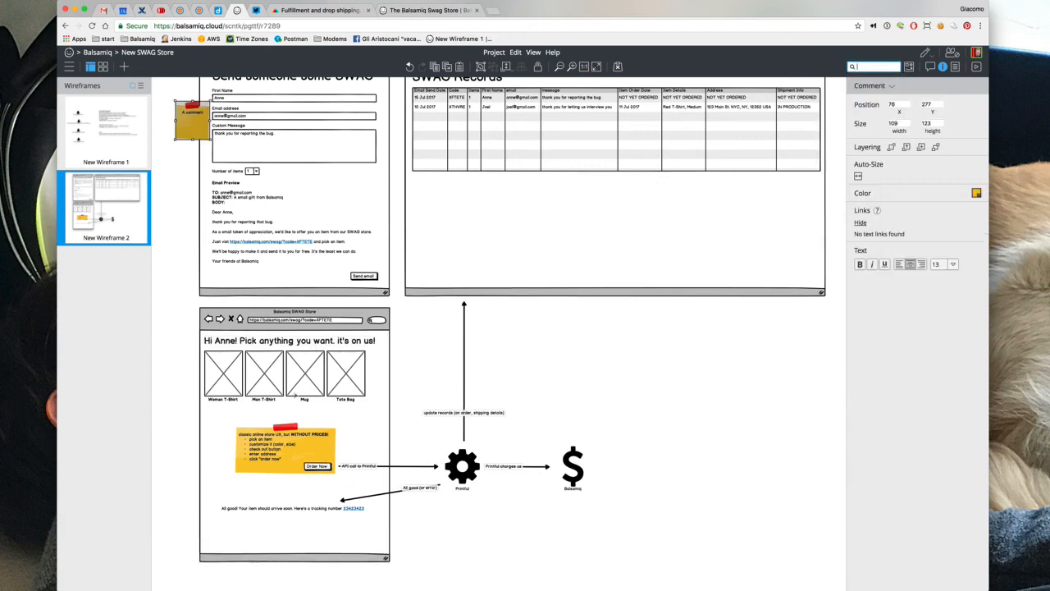
Make the comment read: if a code is used more than the specified items, we show an error
{"action": "key", "text": "Return"}
{"action": "type", "text": "lfg o"}
{"action": "key", "text": "BackSpace"}
{"action": "key", "text": "BackSpace"}
{"action": "key", "text": "BackSpace"}
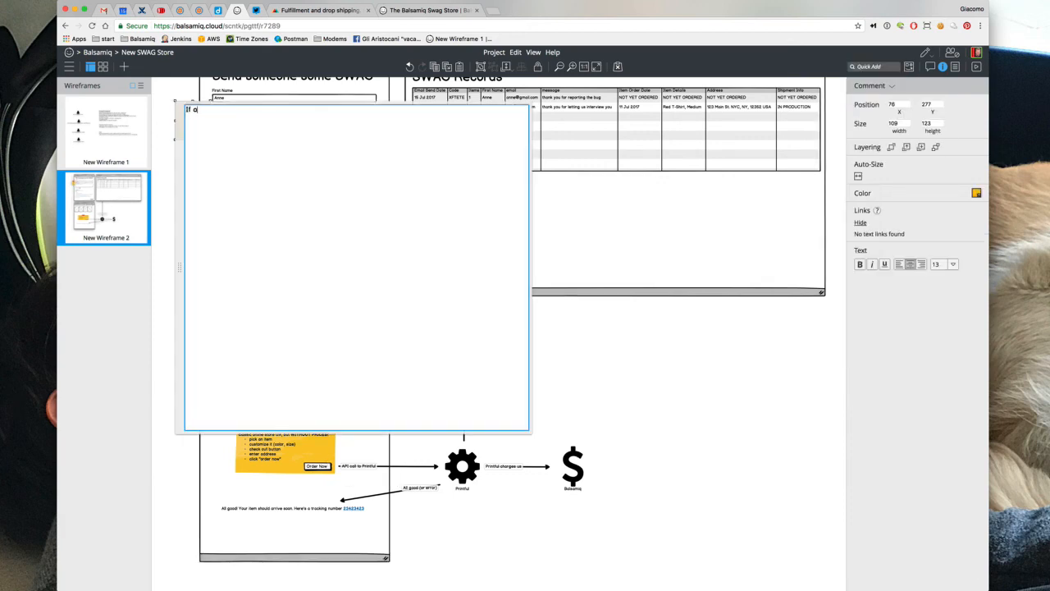
{"action": "type", "text": "a code has already been used more tha"}
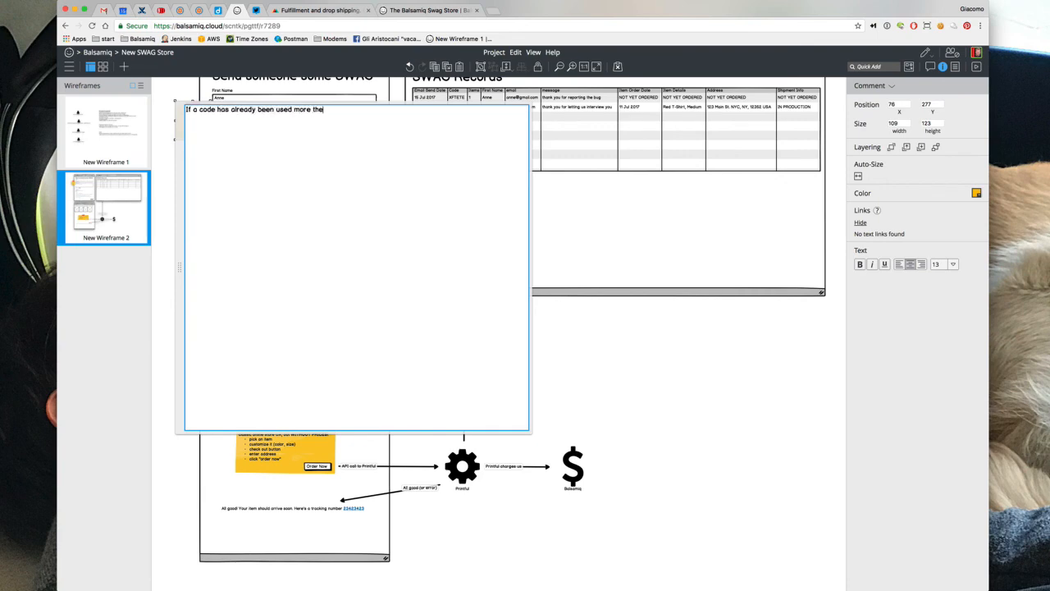
{"action": "type", "text": "n \"item number\""}
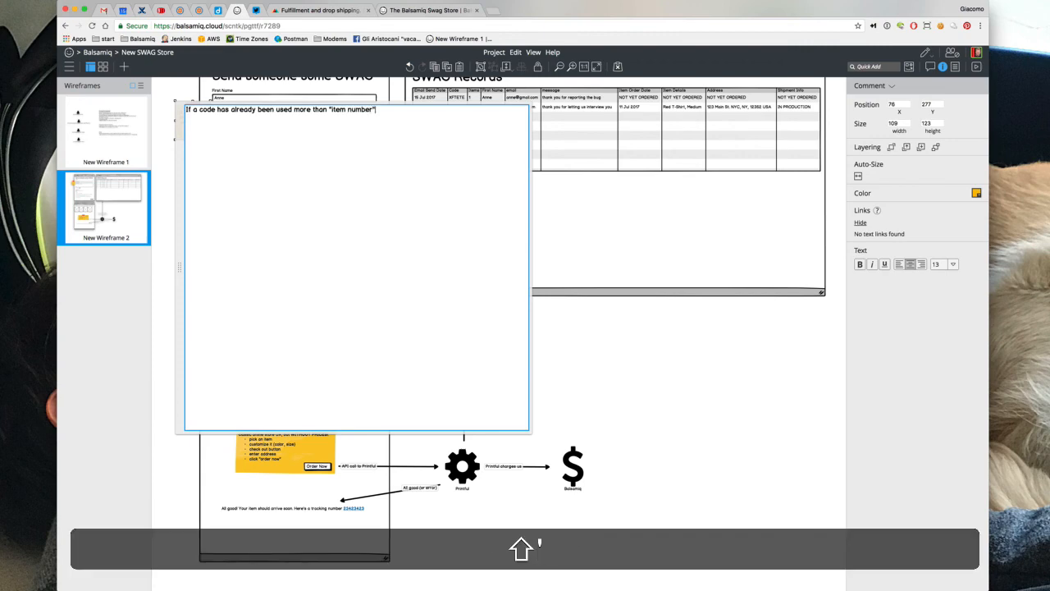
{"action": "type", "text": " times"}
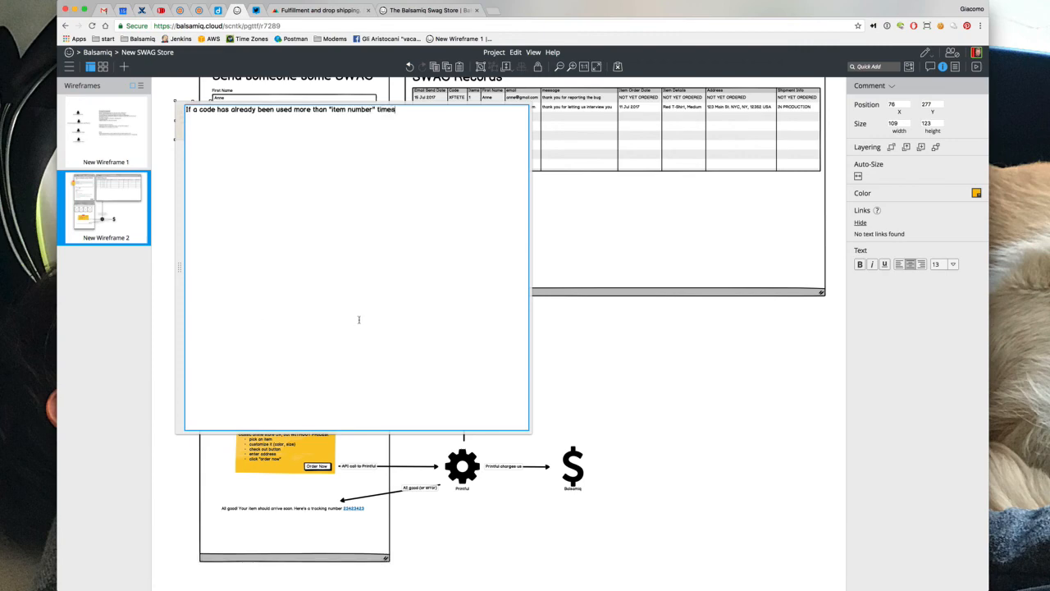
{"action": "left_click_drag", "start_coordinate": [294, 110], "coordinate": [487, 124]}
{"action": "type", "text": "for . mo"}
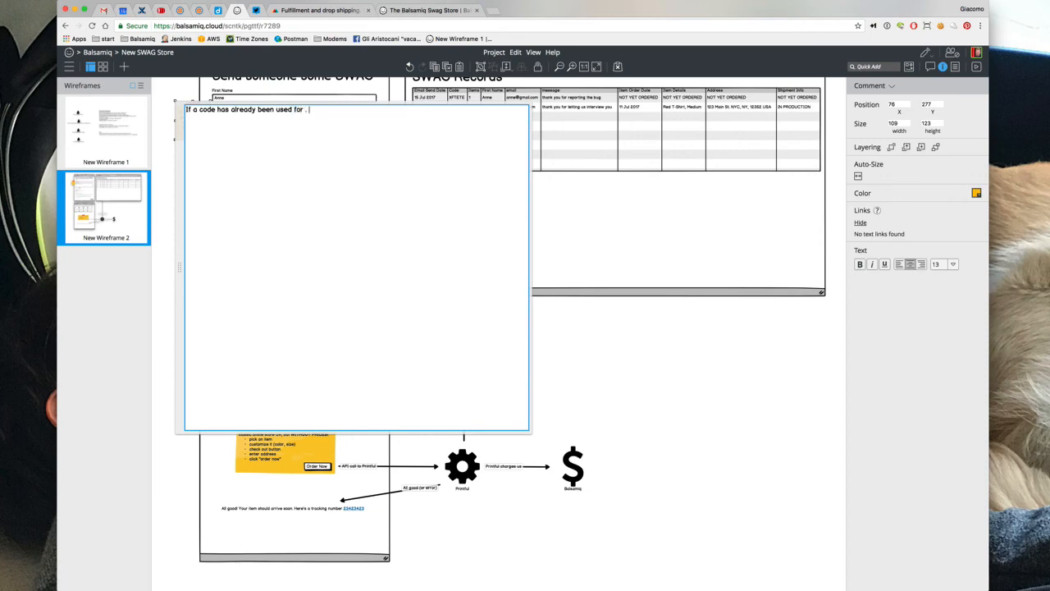
{"action": "key", "text": "BackSpace"}
{"action": "key", "text": "BackSpace"}
{"action": "key", "text": "BackSpace"}
{"action": "key", "text": "BackSpace"}
{"action": "type", "text": "more than the specified items, we show an error/"}
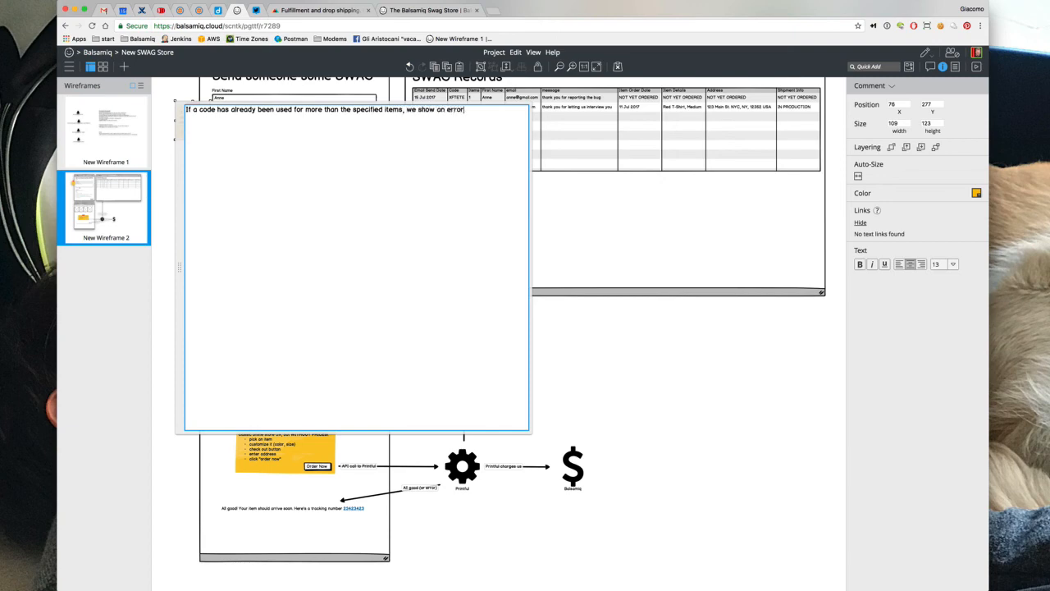
{"action": "left_click", "coordinate": [651, 386]}
Move the sticky note beside the store page and fine-tune its position
{"action": "left_click_drag", "start_coordinate": [186, 104], "coordinate": [210, 373]}
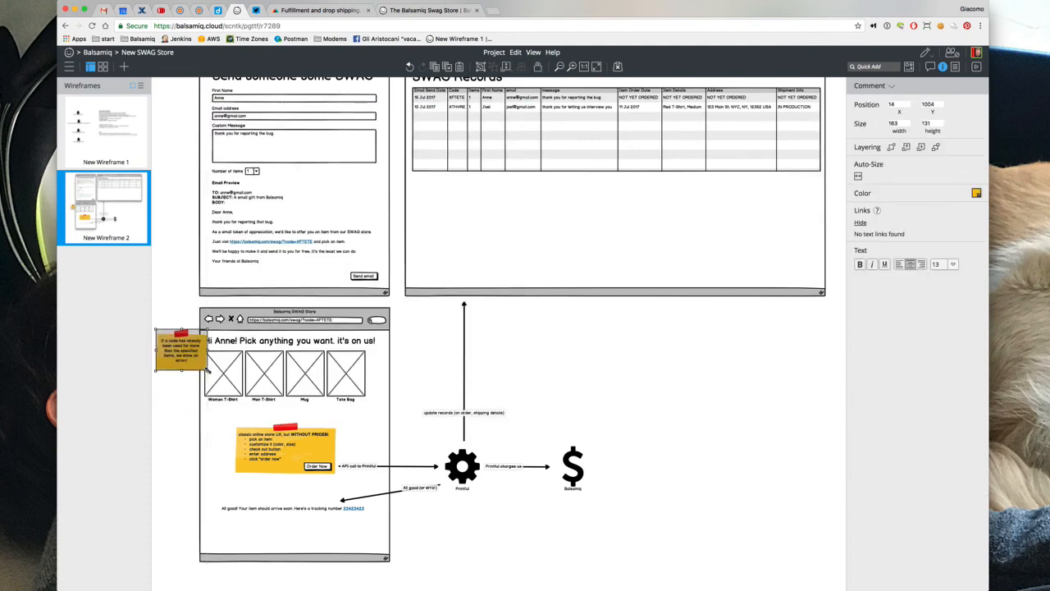
{"action": "double_click", "coordinate": [195, 364]}
{"action": "left_click", "coordinate": [449, 341]}
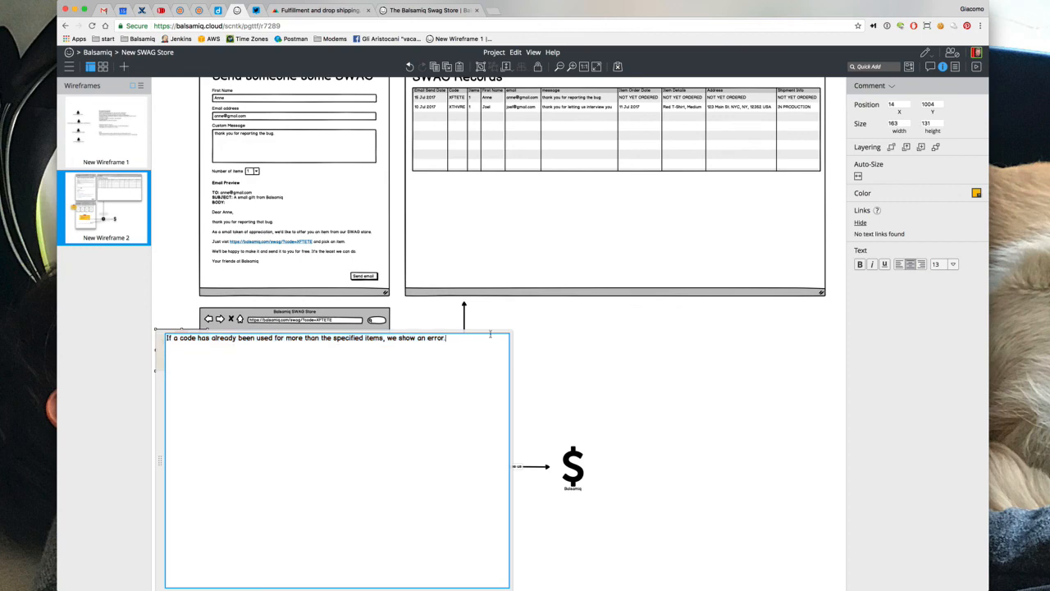
{"action": "left_click", "coordinate": [535, 326]}
{"action": "left_click_drag", "start_coordinate": [182, 361], "coordinate": [417, 346]}
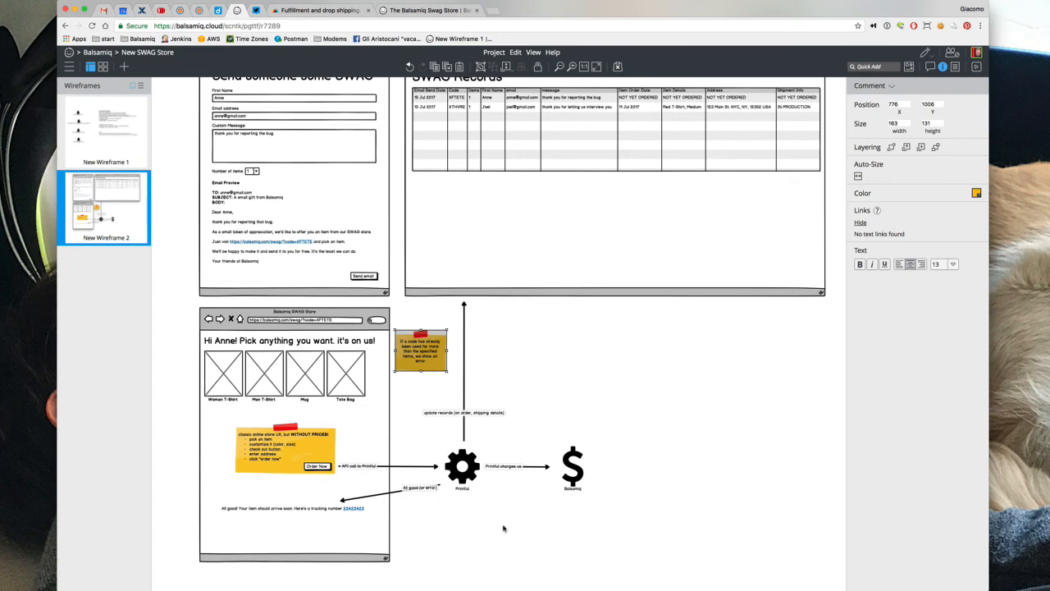
{"action": "left_click", "coordinate": [552, 558]}
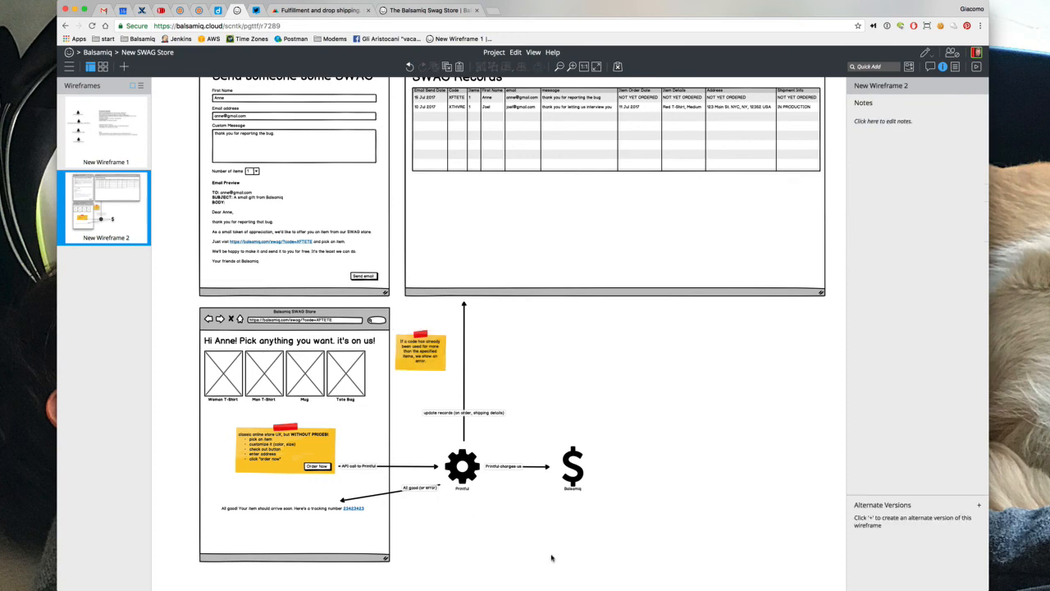
{"action": "left_click", "coordinate": [117, 144]}
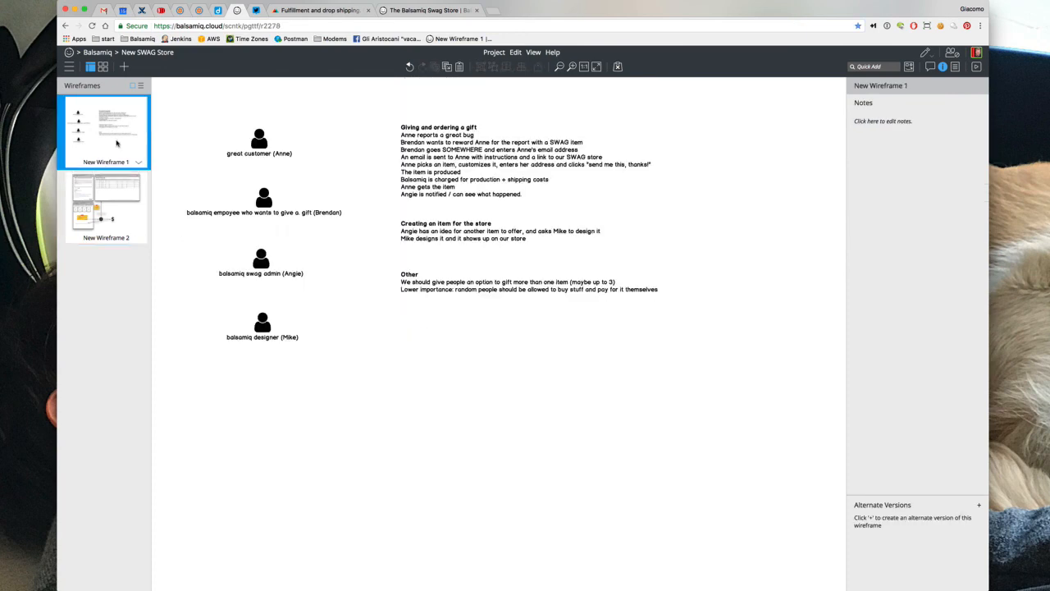
{"action": "left_click", "coordinate": [437, 159]}
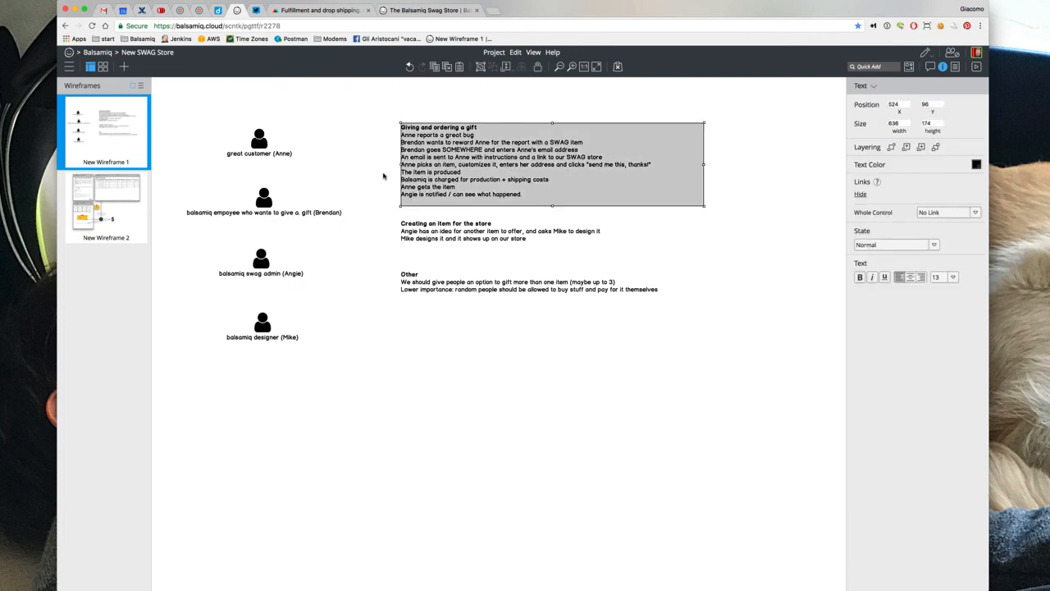
{"action": "left_click", "coordinate": [403, 233]}
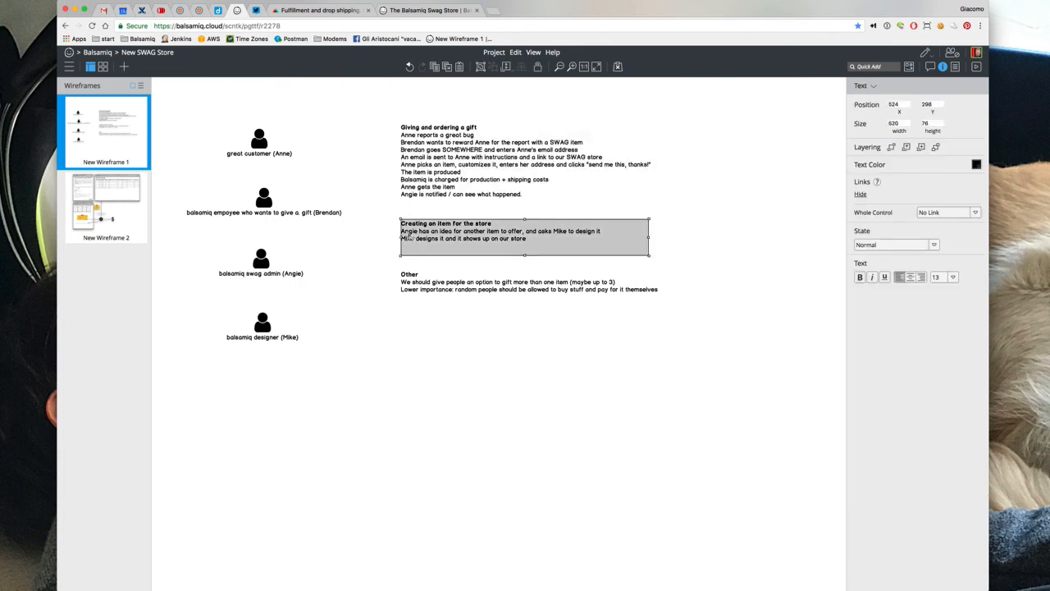
{"action": "left_click", "coordinate": [131, 224]}
{"action": "left_click", "coordinate": [218, 441]}
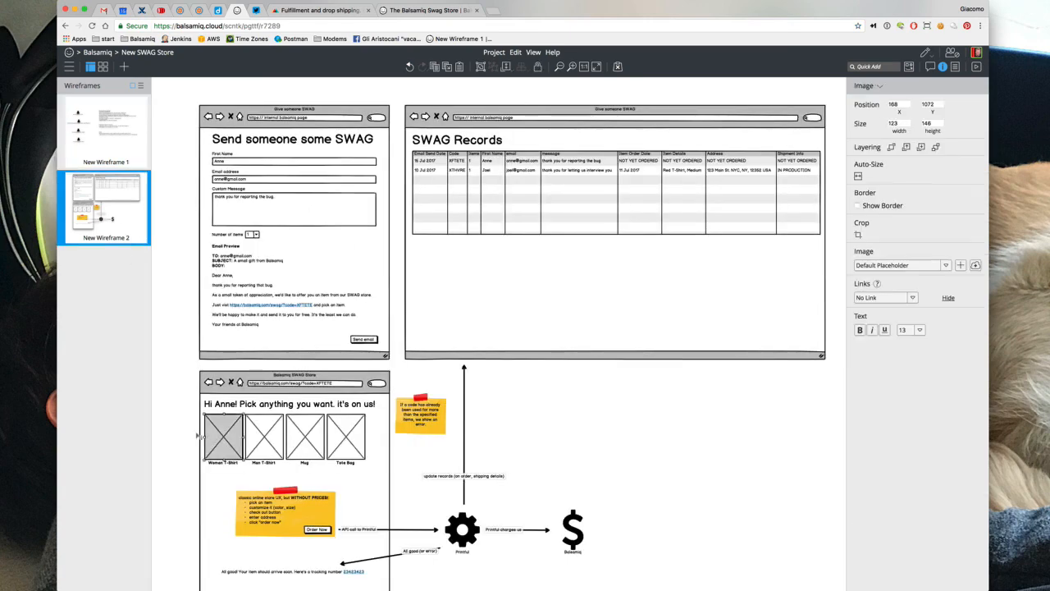
{"action": "left_click", "coordinate": [186, 426]}
{"action": "left_click_drag", "start_coordinate": [191, 404], "coordinate": [242, 469]}
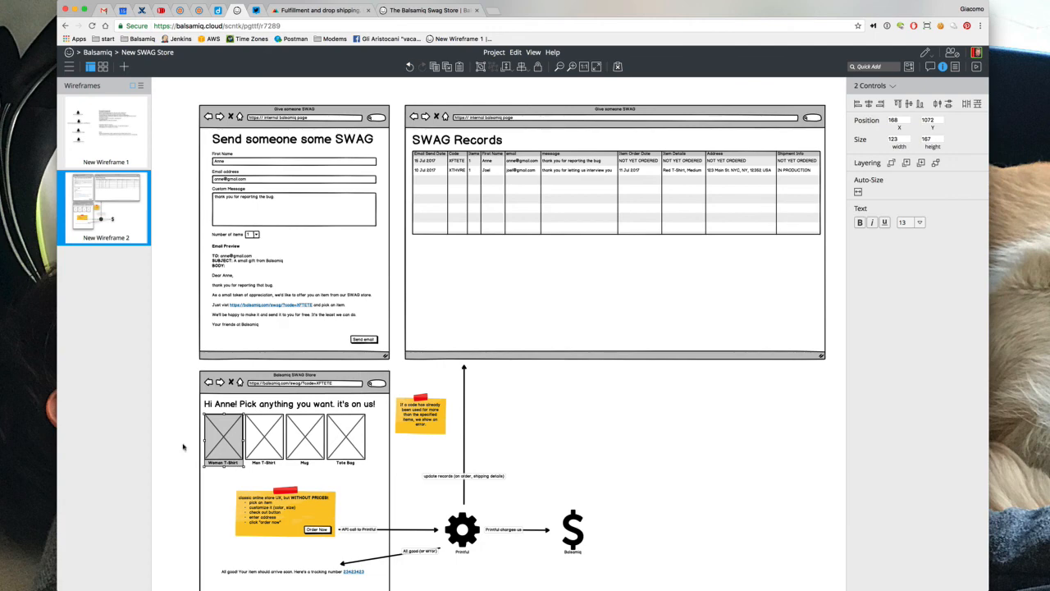
{"action": "scroll", "coordinate": [183, 447], "scroll_direction": "down", "scroll_amount": 2}
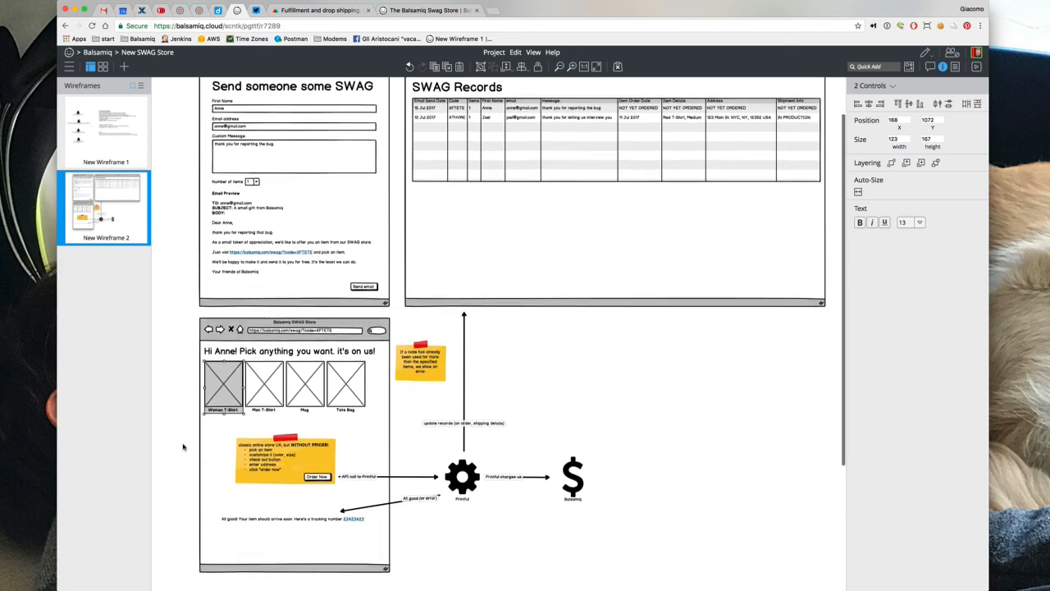
{"action": "left_click", "coordinate": [255, 371]}
{"action": "left_click", "coordinate": [191, 366]}
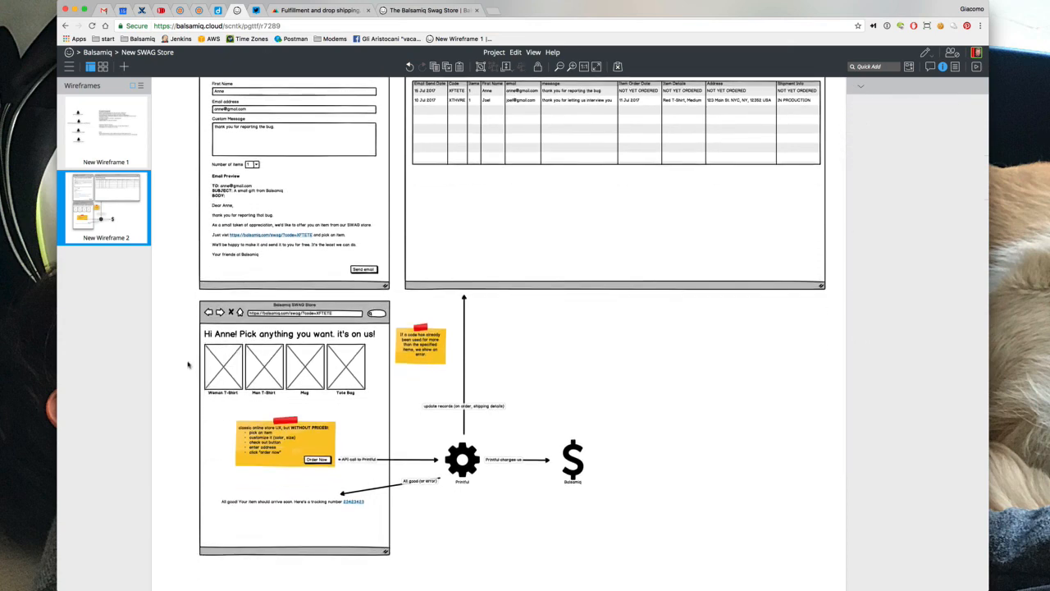
{"action": "left_click", "coordinate": [223, 385]}
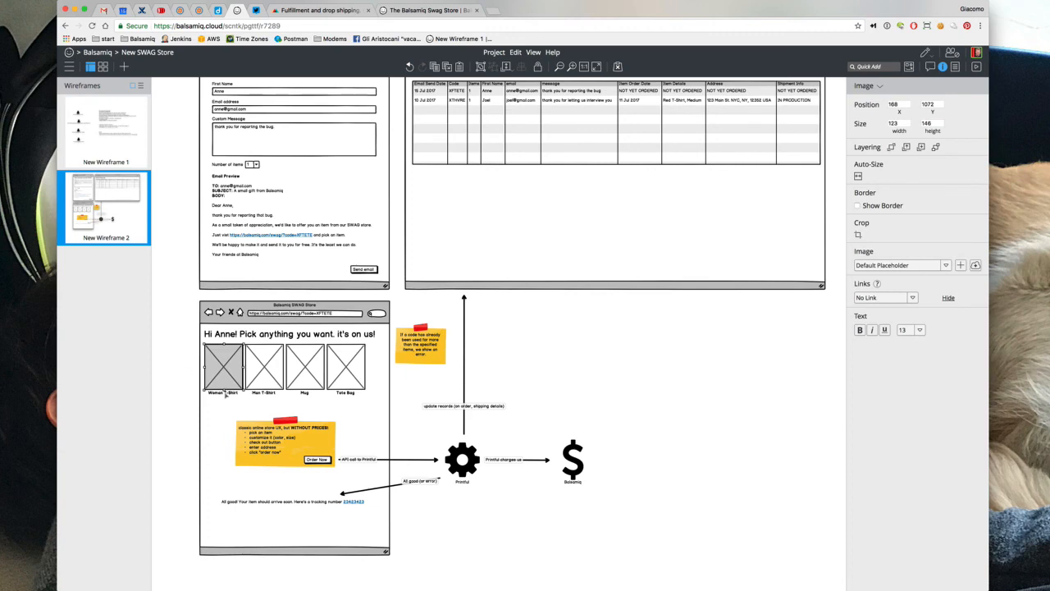
{"action": "left_click", "coordinate": [225, 395]}
{"action": "left_click", "coordinate": [219, 384]}
{"action": "left_click", "coordinate": [185, 369]}
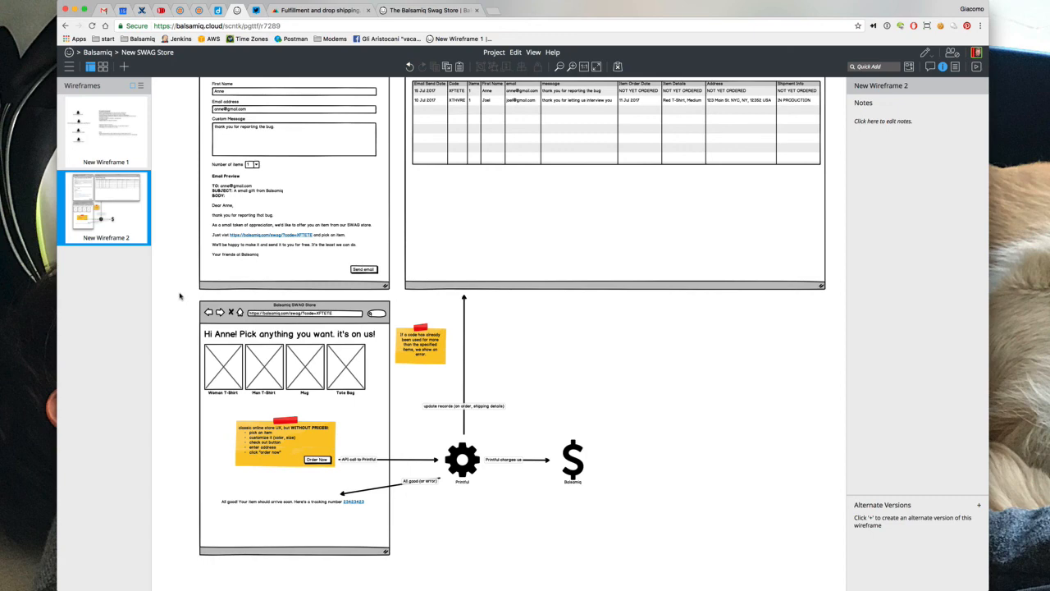
{"action": "left_click", "coordinate": [116, 132]}
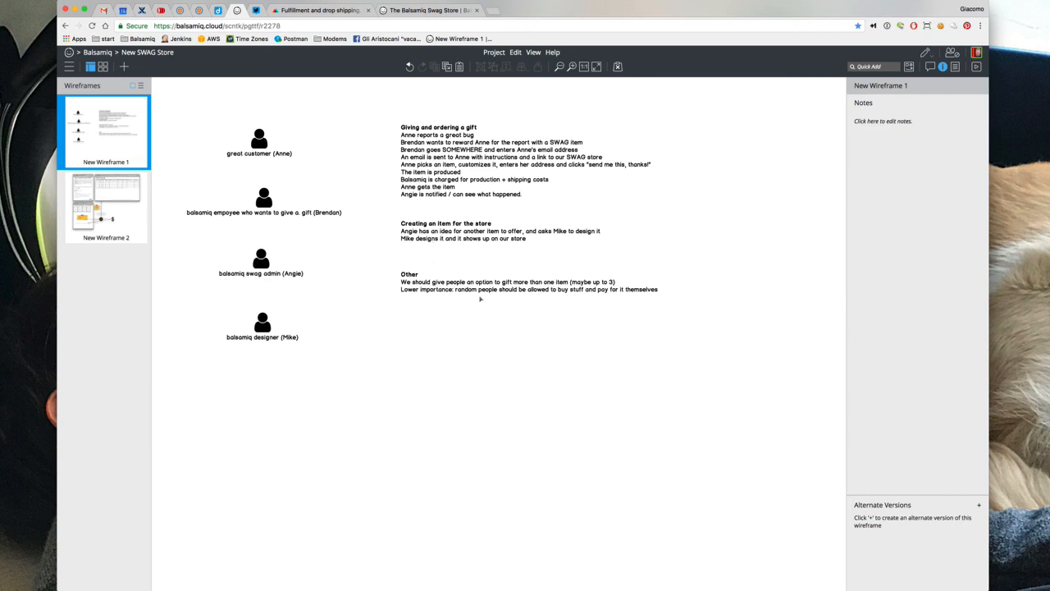
{"action": "left_click", "coordinate": [476, 297]}
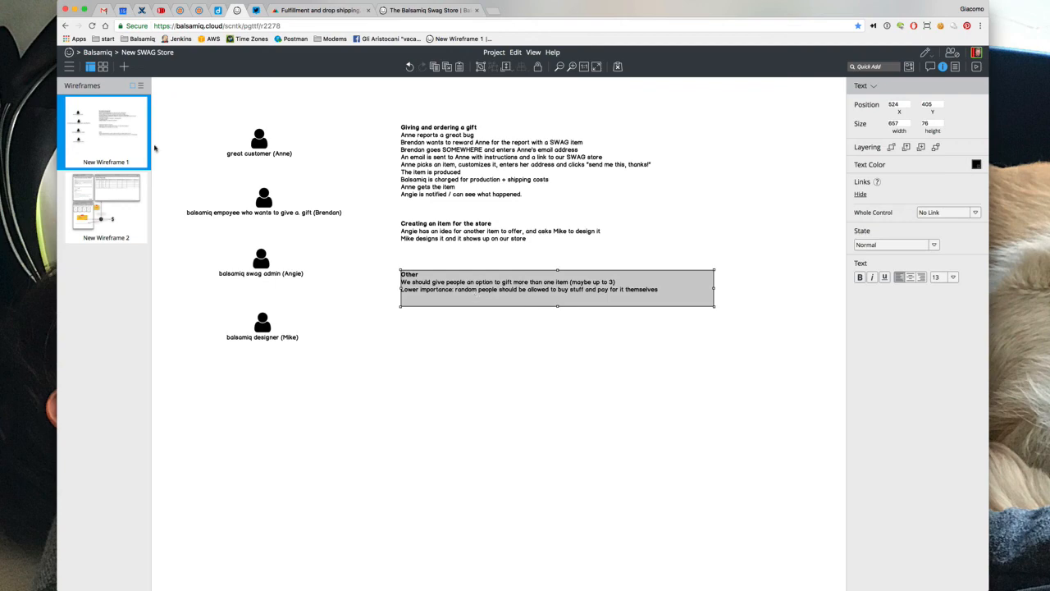
{"action": "left_click", "coordinate": [125, 205]}
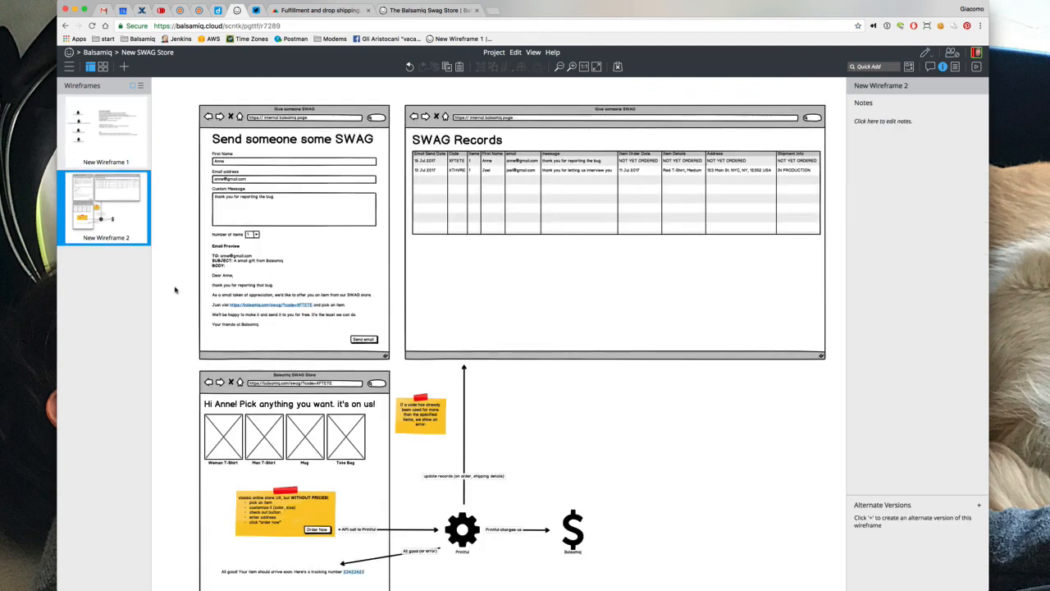
Change the SWAG Records window's URL to swag.balsamiq.com
{"action": "scroll", "coordinate": [175, 290], "scroll_direction": "down", "scroll_amount": 2}
{"action": "scroll", "coordinate": [174, 289], "scroll_direction": "up", "scroll_amount": 1}
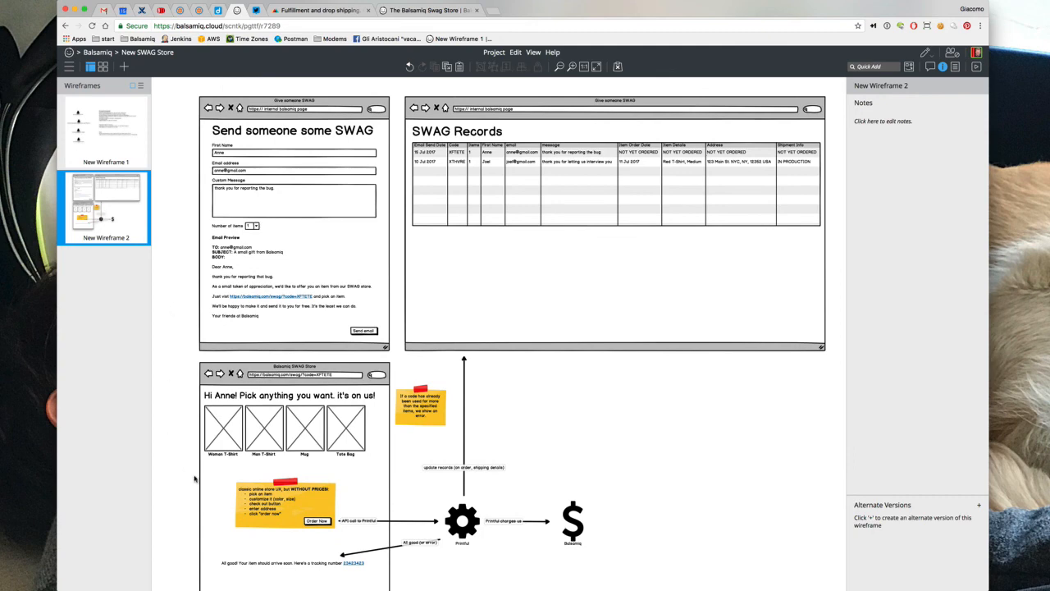
{"action": "left_click", "coordinate": [474, 527]}
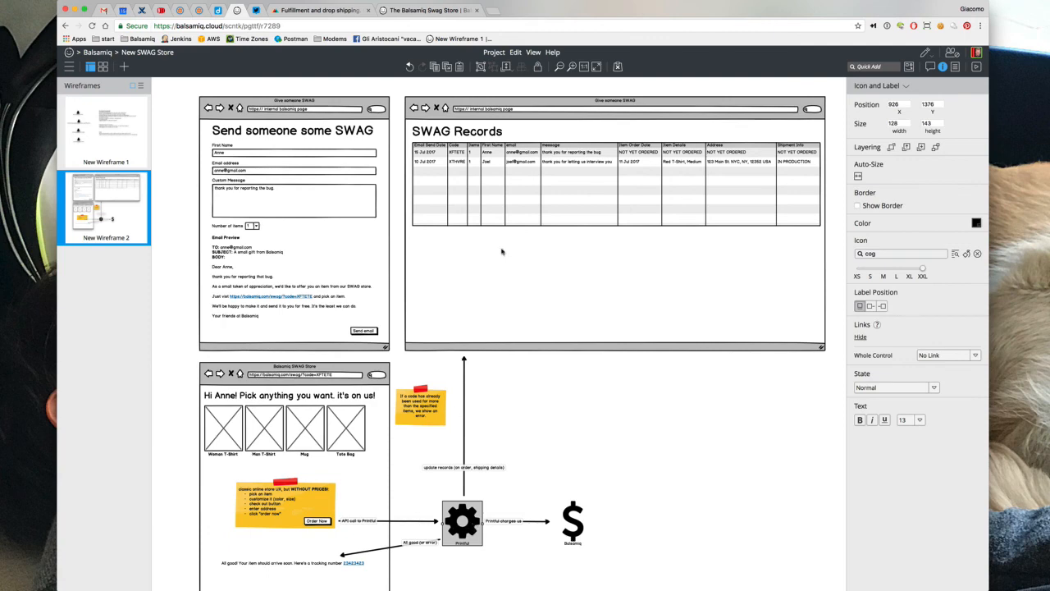
{"action": "left_click", "coordinate": [514, 163]}
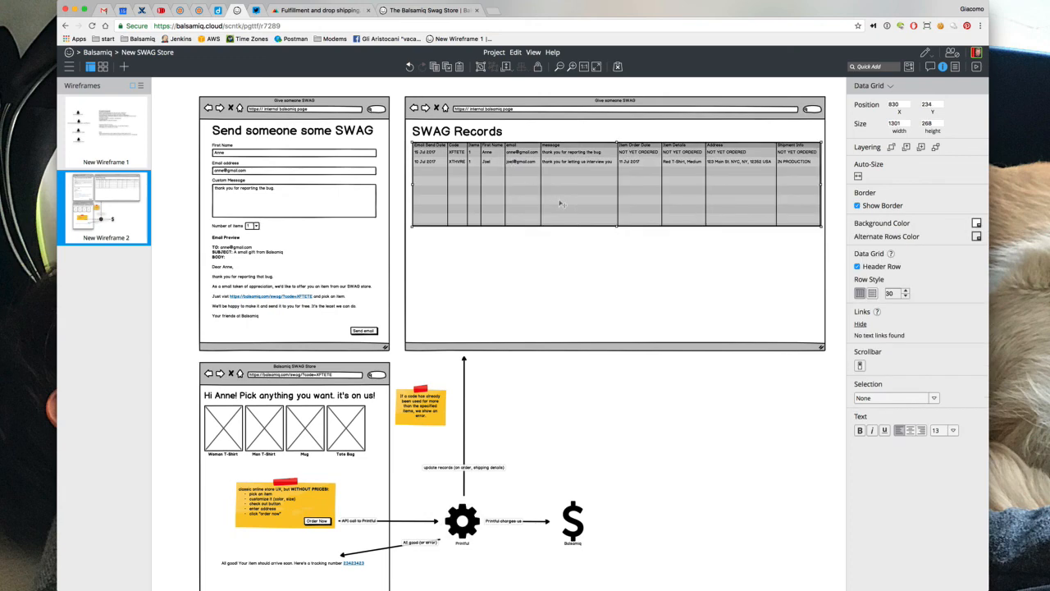
{"action": "double_click", "coordinate": [510, 118]}
{"action": "left_click", "coordinate": [453, 112]}
{"action": "left_click_drag", "start_coordinate": [439, 113], "coordinate": [611, 116]}
{"action": "type", "text": "swag"}
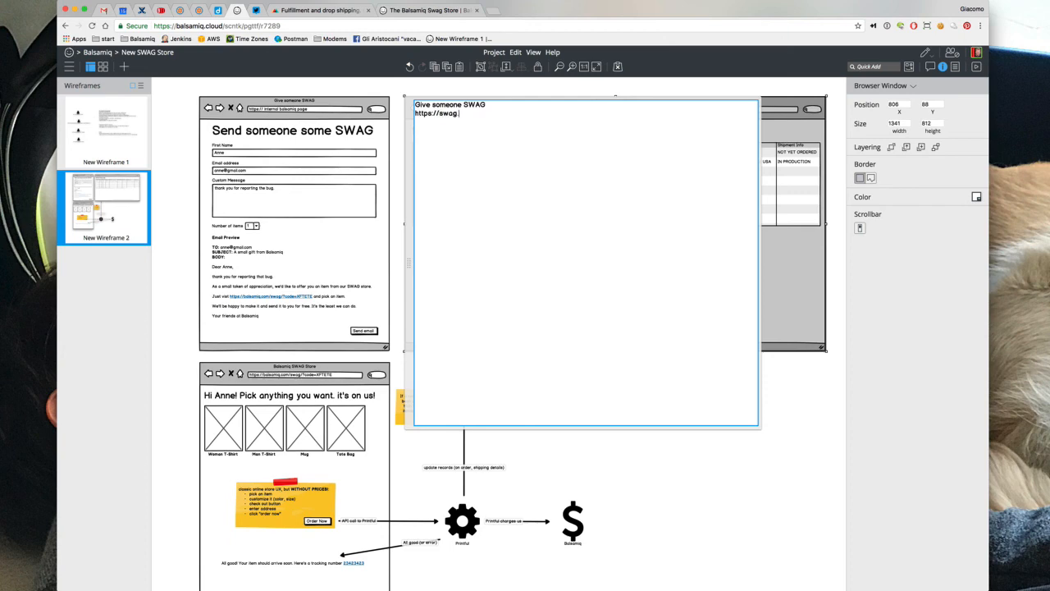
{"action": "type", "text": ".balsamiq.com"}
{"action": "left_click", "coordinate": [508, 86]}
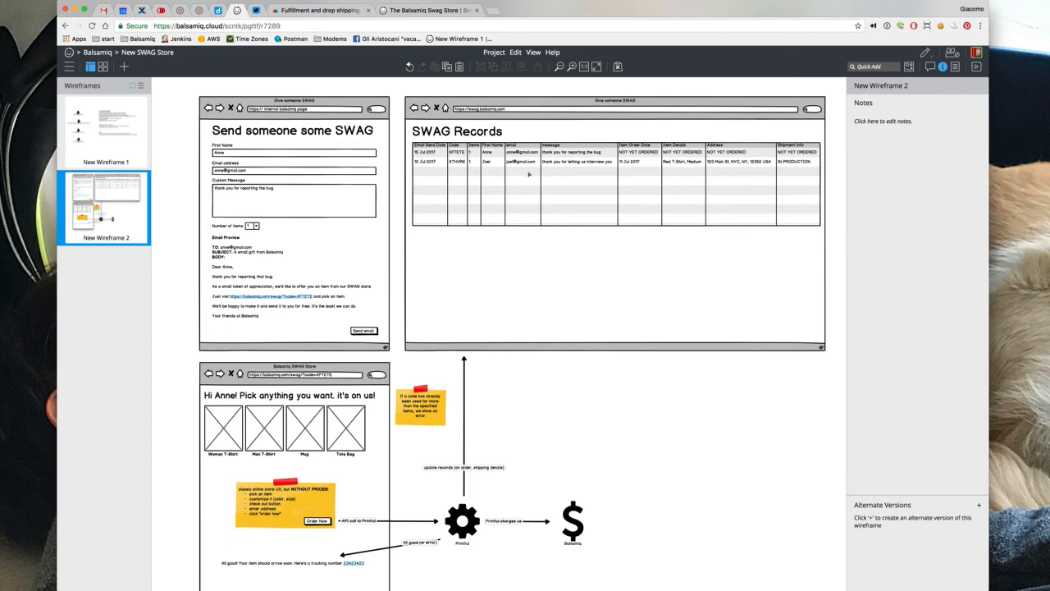
Replace the send form window's address with swag.balsamiq.com/give
{"action": "double_click", "coordinate": [301, 115]}
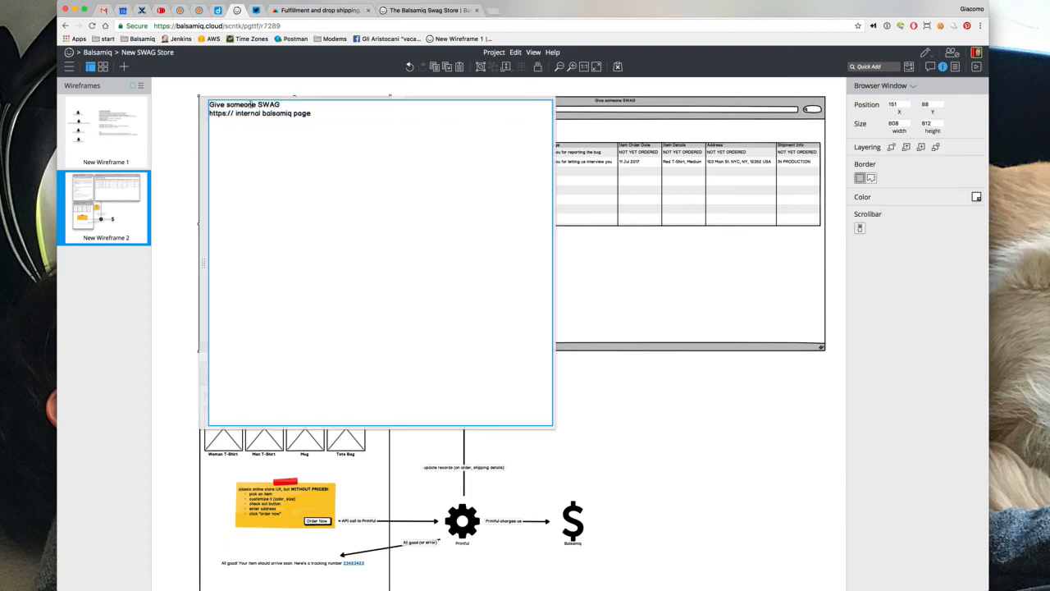
{"action": "left_click_drag", "start_coordinate": [235, 113], "coordinate": [450, 127]}
{"action": "type", "text": "swog.balsamiq"}
{"action": "type", "text": ".com/give"}
Add a 'Give some SWAG!' button at the top right of the SWAG Records window
{"action": "left_click", "coordinate": [489, 87]}
{"action": "type", "text": "b"}
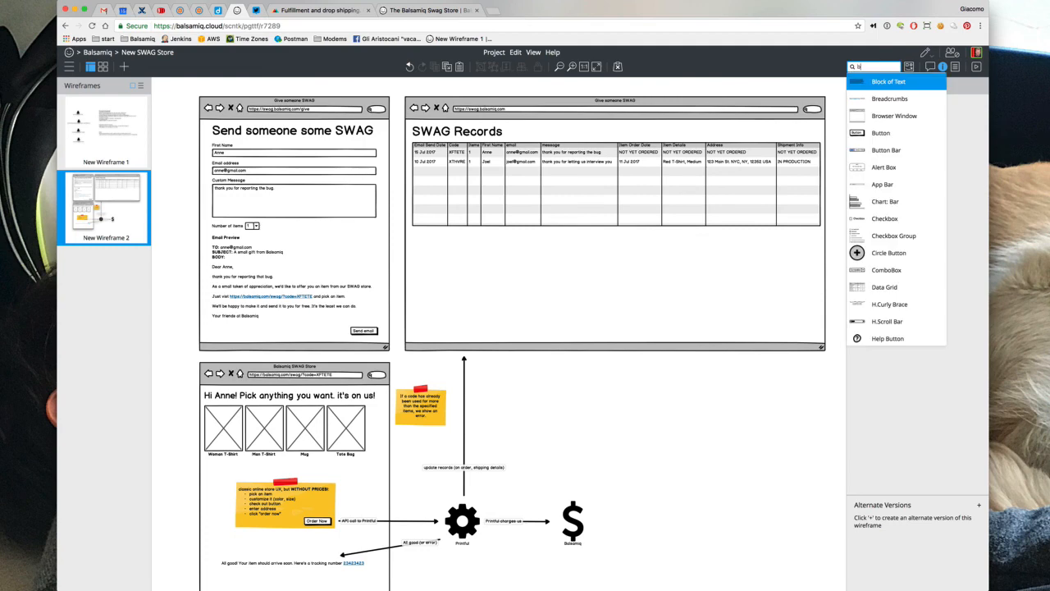
{"action": "key", "text": "BackSpace"}
{"action": "type", "text": "li"}
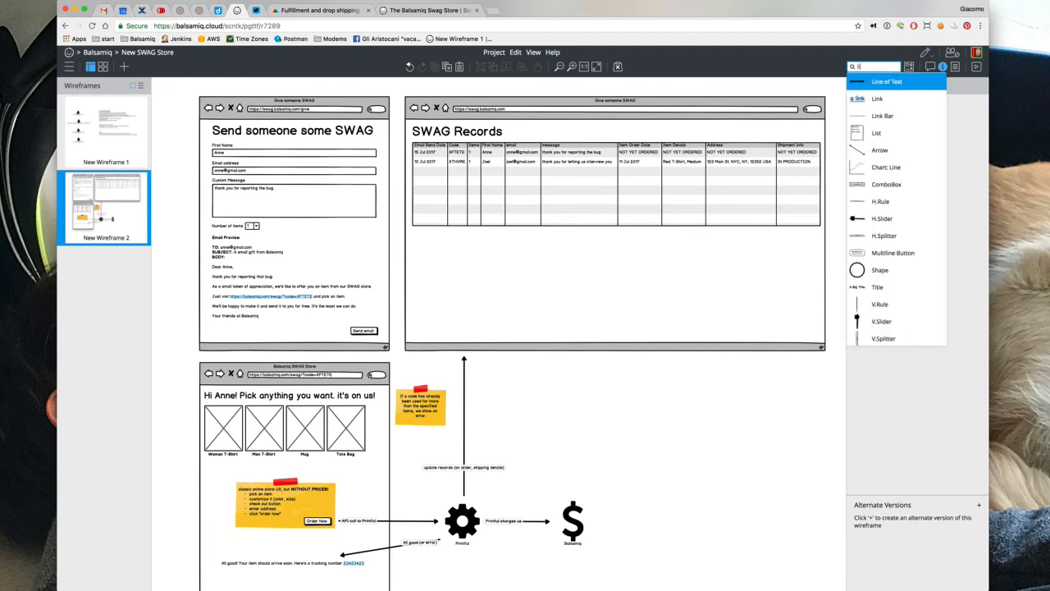
{"action": "key", "text": "BackSpace"}
{"action": "key", "text": "BackSpace"}
{"action": "type", "text": "bu"}
{"action": "key", "text": "Return"}
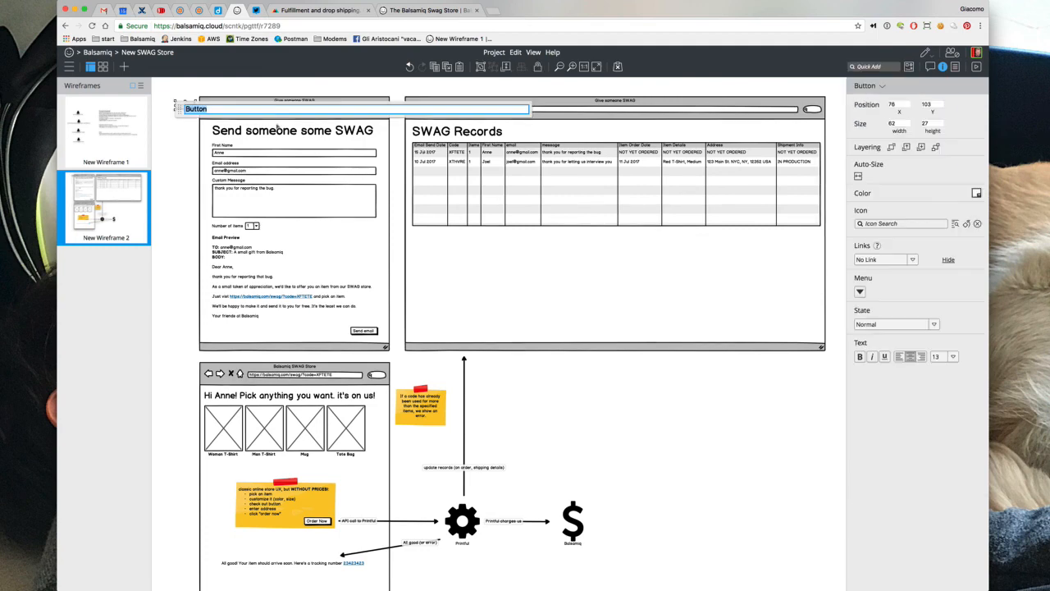
{"action": "type", "text": "Give some SWAG!"}
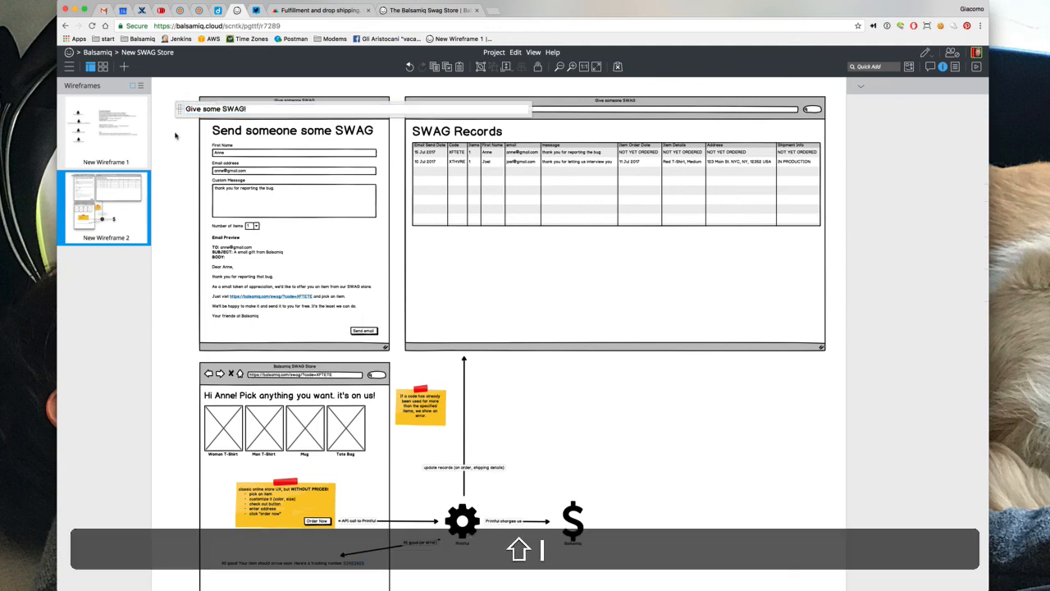
{"action": "left_click", "coordinate": [176, 134]}
{"action": "left_click_drag", "start_coordinate": [197, 105], "coordinate": [817, 136]}
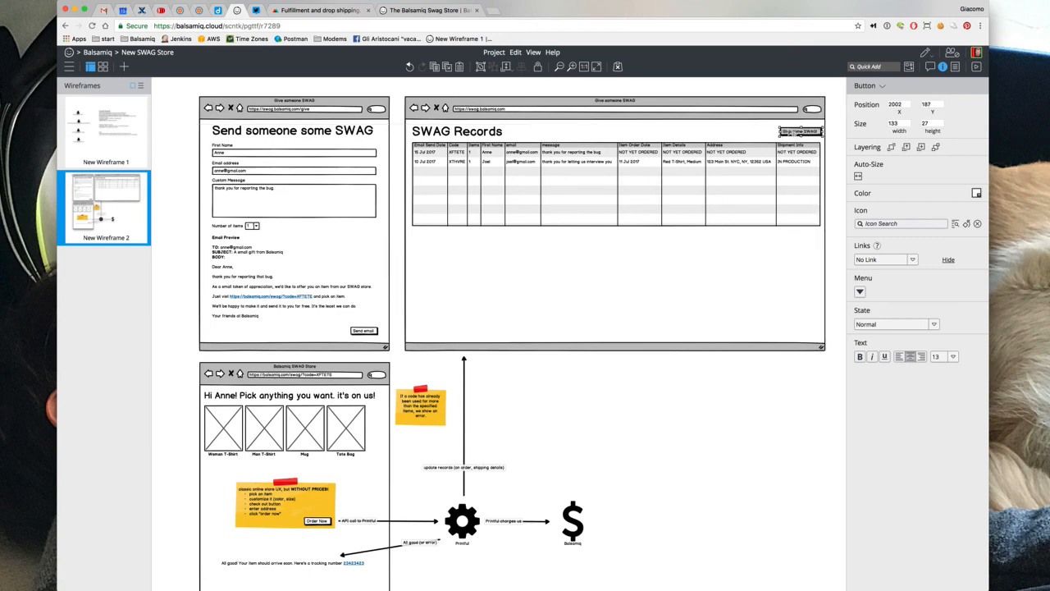
Open the SWAG Records table's text for editing at the start of its header
{"action": "left_click", "coordinate": [565, 195]}
{"action": "key", "text": "Return"}
{"action": "left_click", "coordinate": [506, 185]}
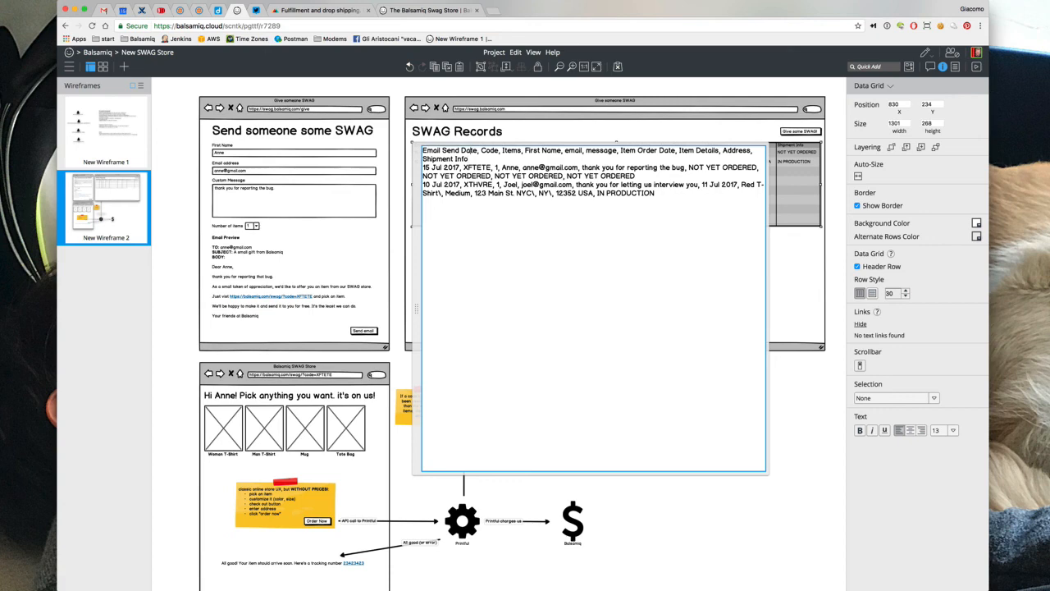
Prepend 'Sender' to the table header and a sender name to each of the two rows
{"action": "type", "text": "Sender, "}
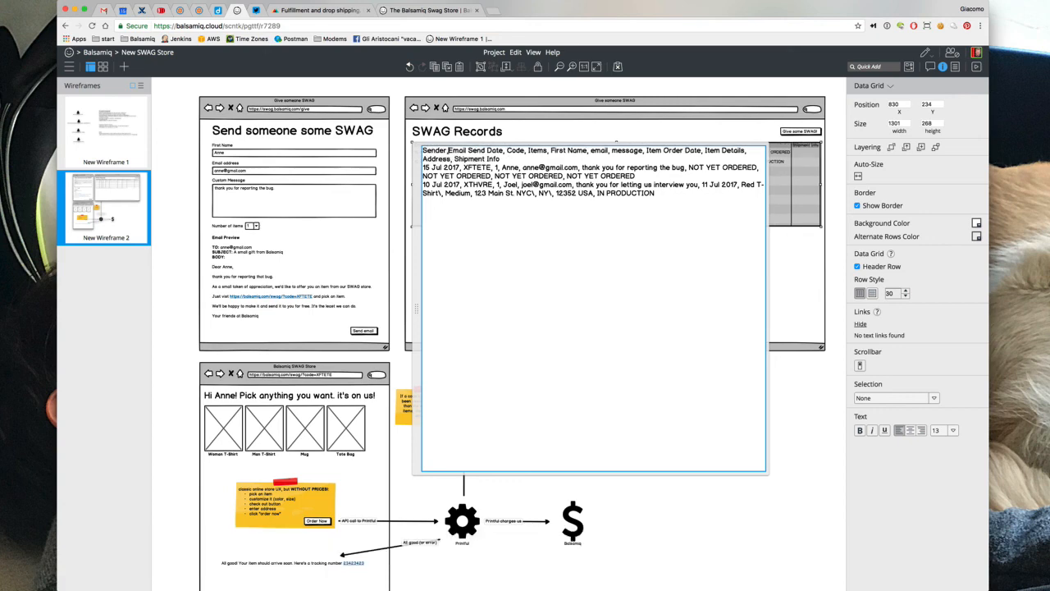
{"action": "type", "text": "Brendan, "}
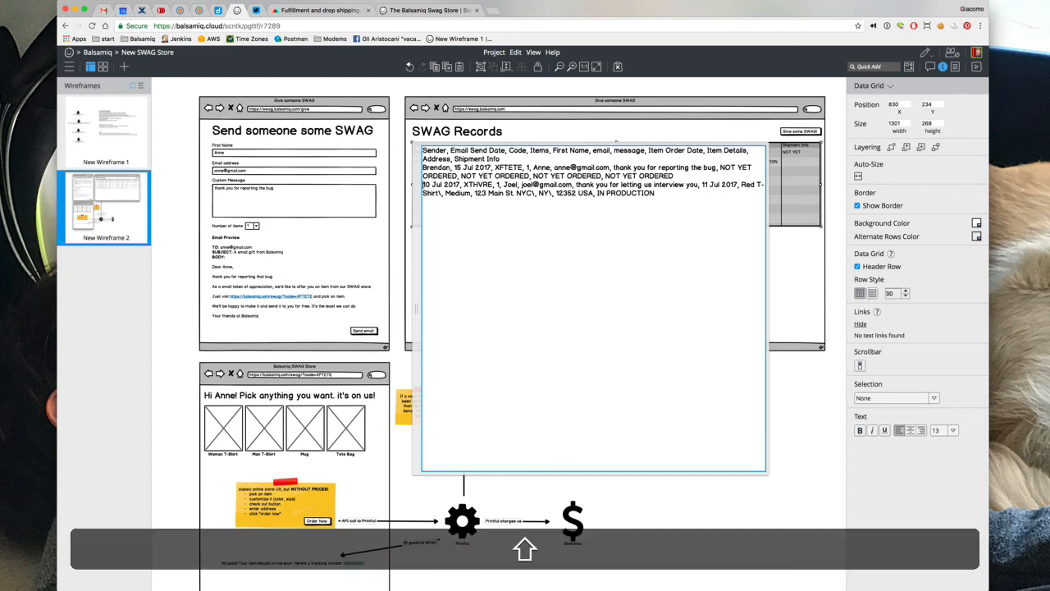
{"action": "type", "text": "Peldi,"}
{"action": "left_click", "coordinate": [402, 85]}
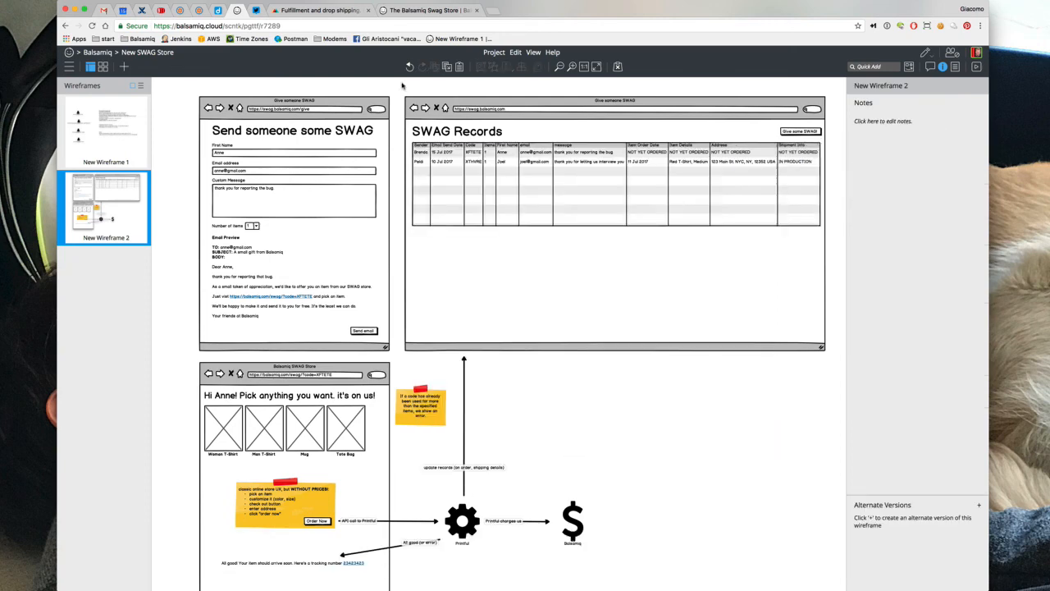
{"action": "left_click", "coordinate": [588, 222]}
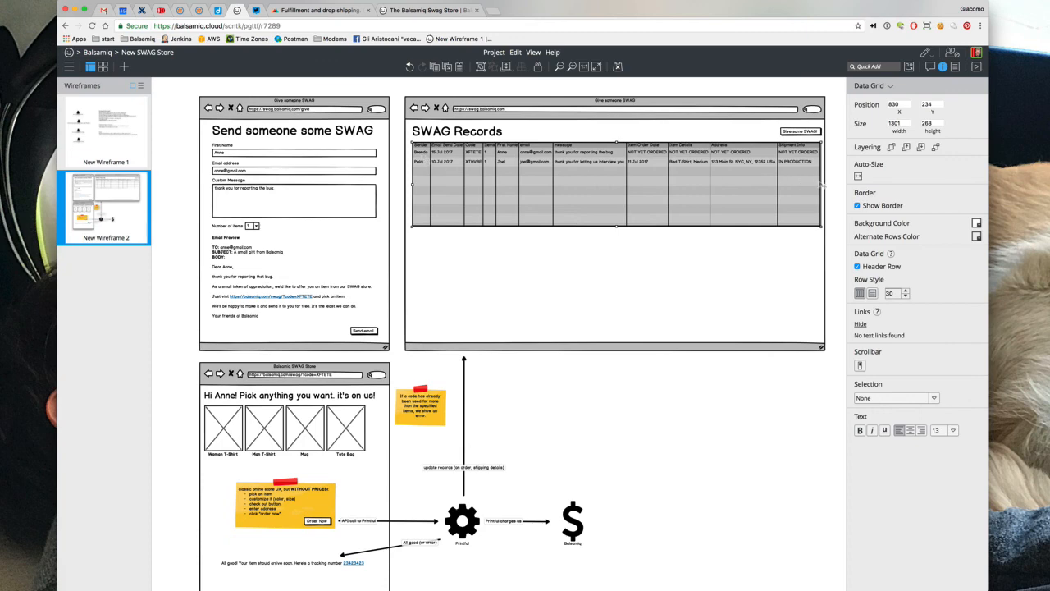
Nudge the Give some SWAG! button right and insert a User Circle icon via '/user'
{"action": "left_click", "coordinate": [787, 132]}
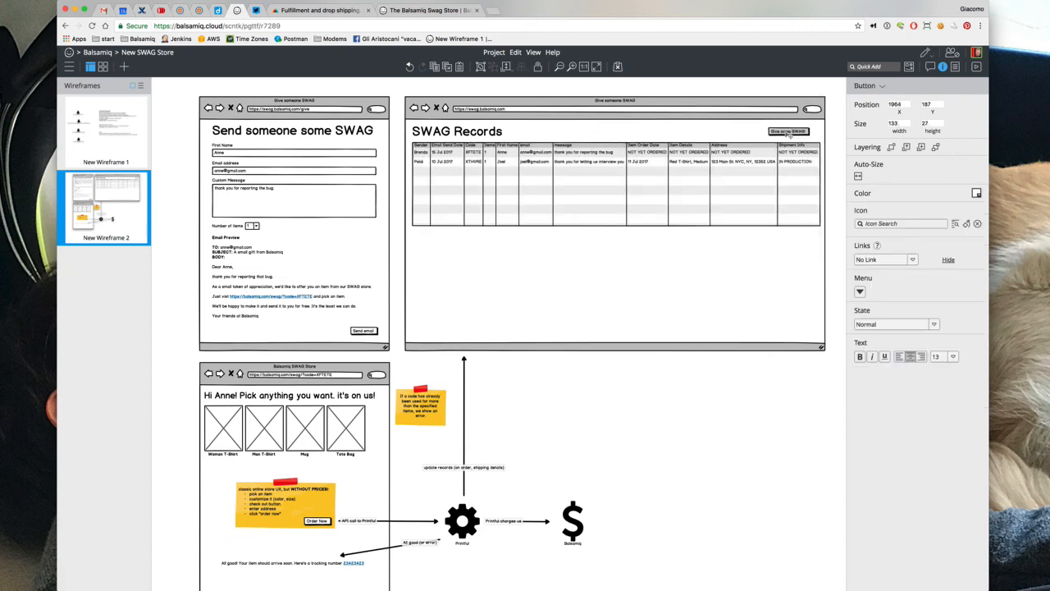
{"action": "left_click_drag", "start_coordinate": [791, 133], "coordinate": [796, 133]}
{"action": "type", "text": "/"}
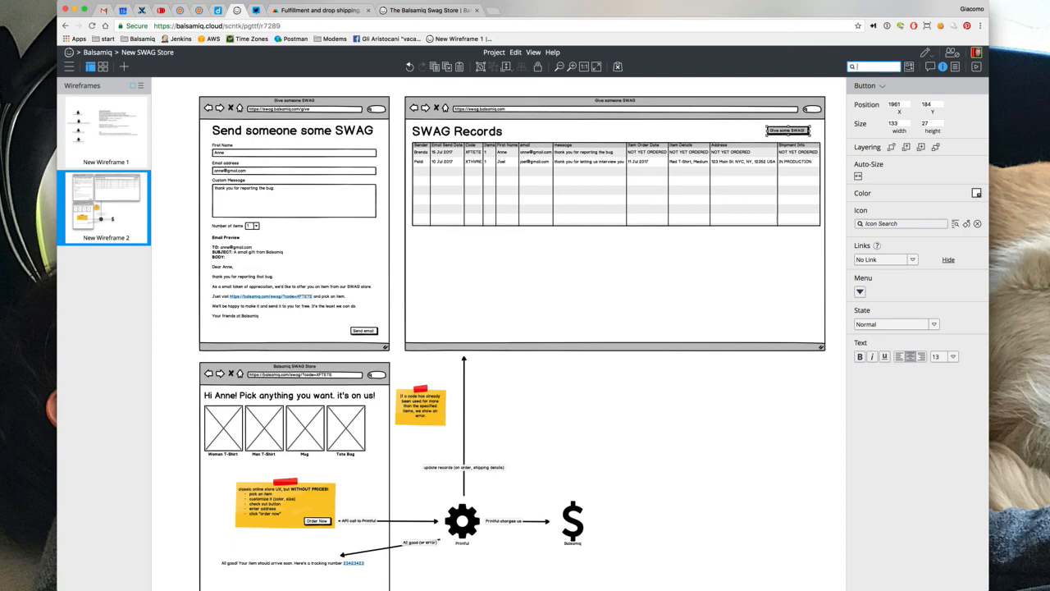
{"action": "type", "text": "user"}
{"action": "key", "text": "Down"}
{"action": "key", "text": "shift+Return"}
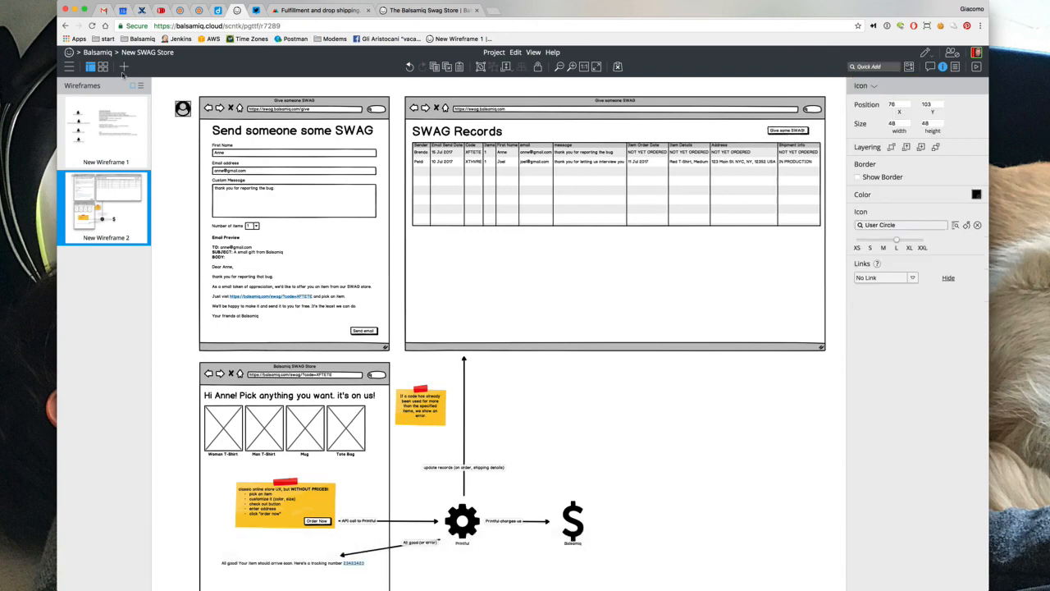
Transform the user icon into a small Icon and Label control labelled with the user's name
{"action": "left_click", "coordinate": [834, 133]}
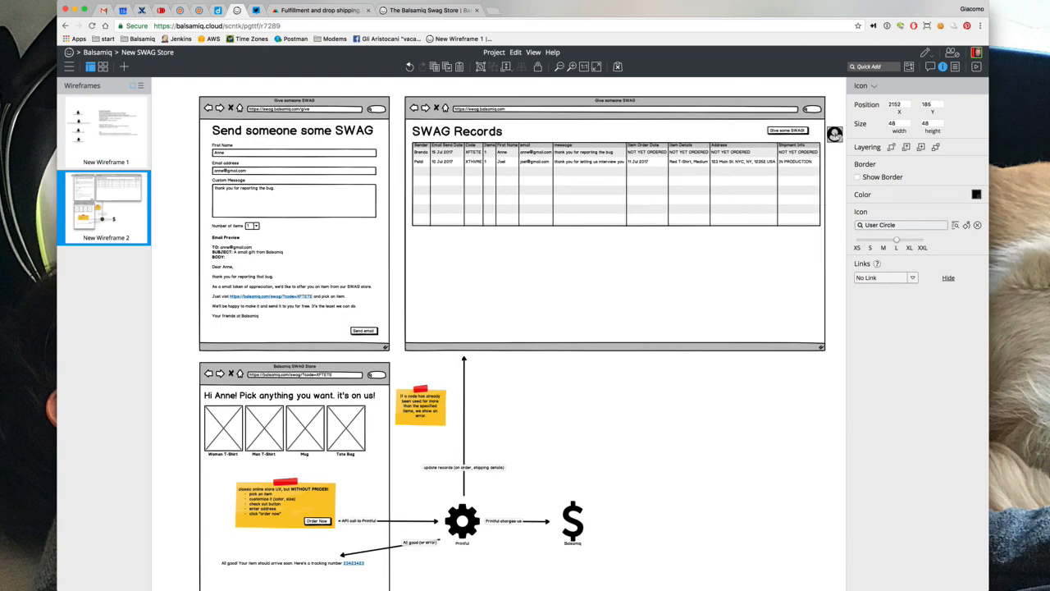
{"action": "left_click", "coordinate": [875, 86]}
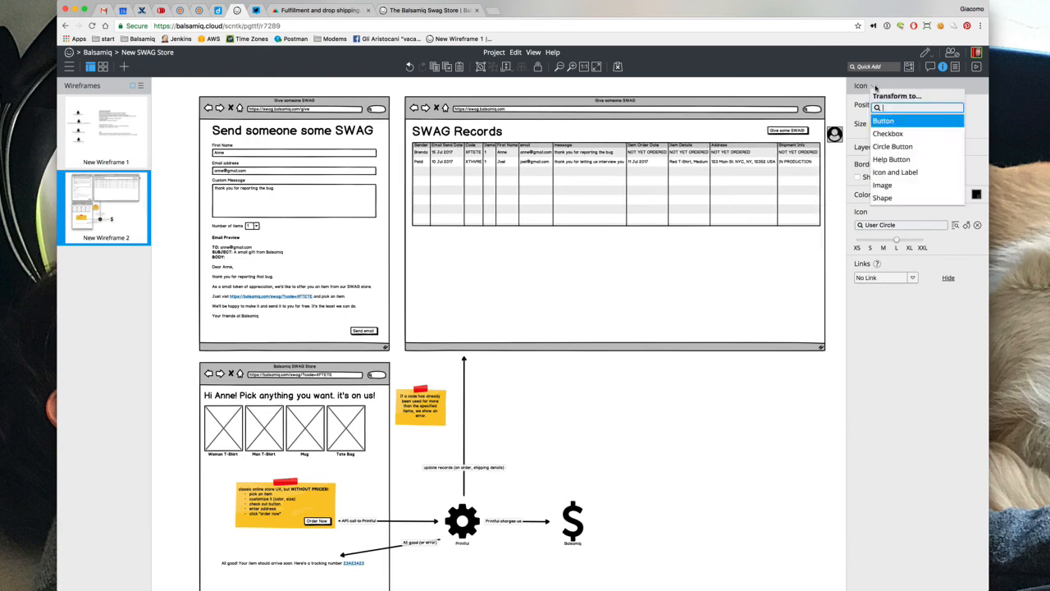
{"action": "left_click", "coordinate": [889, 172]}
{"action": "left_click", "coordinate": [870, 305]}
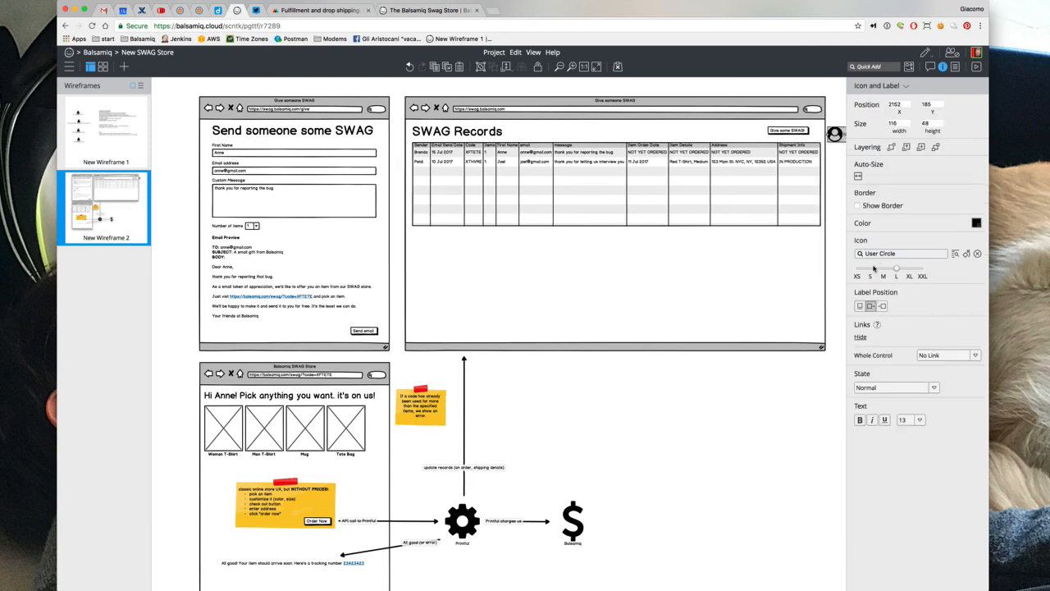
{"action": "type", "text": "Pri"}
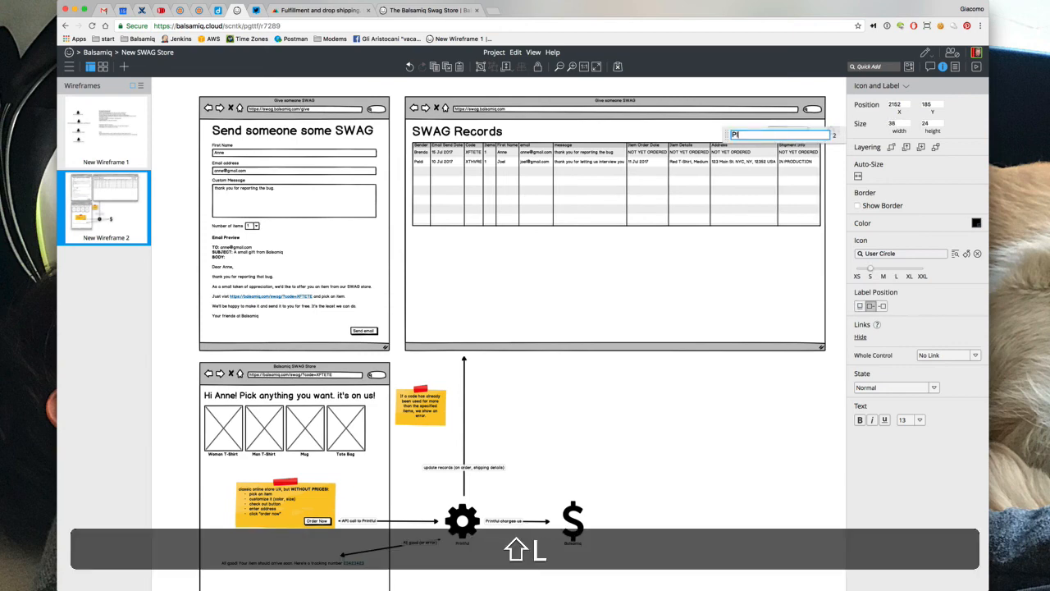
{"action": "key", "text": "BackSpace"}
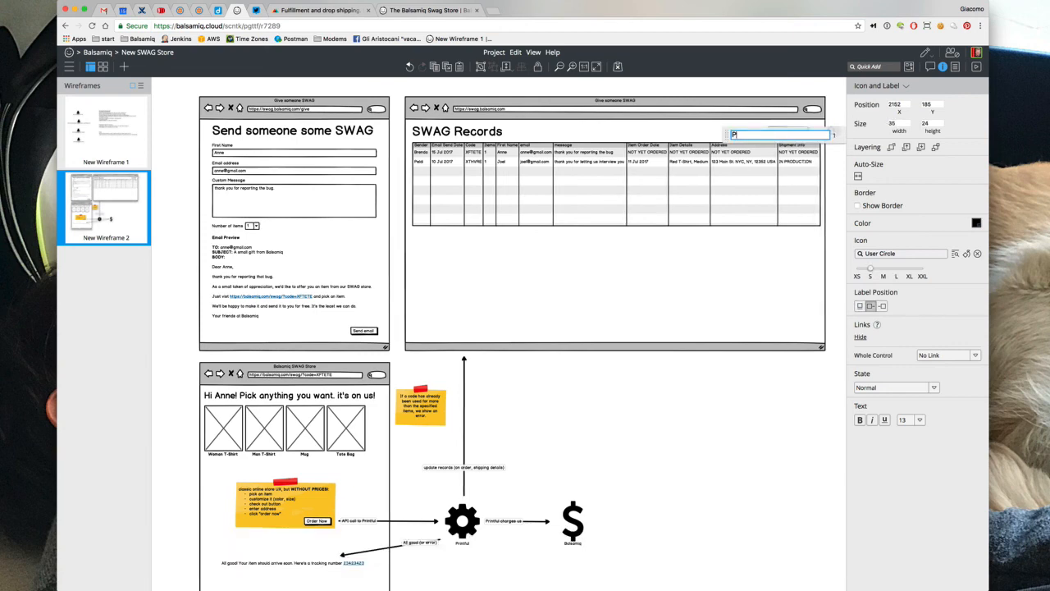
{"action": "type", "text": "eldi"}
{"action": "key", "text": "Return"}
Move the labelled user badge next to the Give some SWAG! button
{"action": "left_click", "coordinate": [765, 85]}
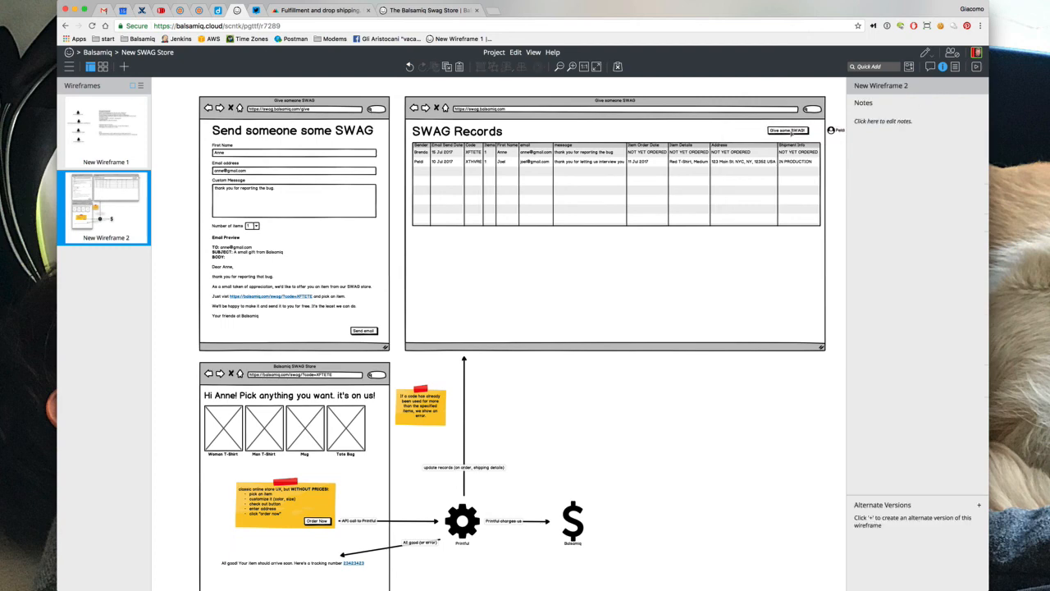
{"action": "left_click_drag", "start_coordinate": [834, 131], "coordinate": [768, 133]}
{"action": "left_click", "coordinate": [726, 447]}
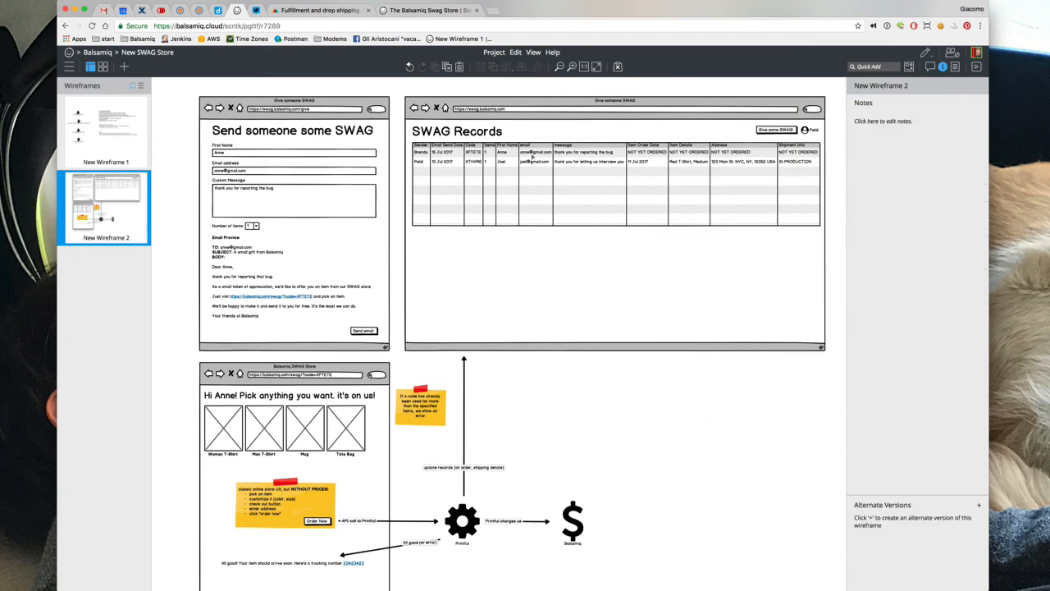
{"action": "scroll", "coordinate": [509, 187], "scroll_direction": "right", "scroll_amount": 2}
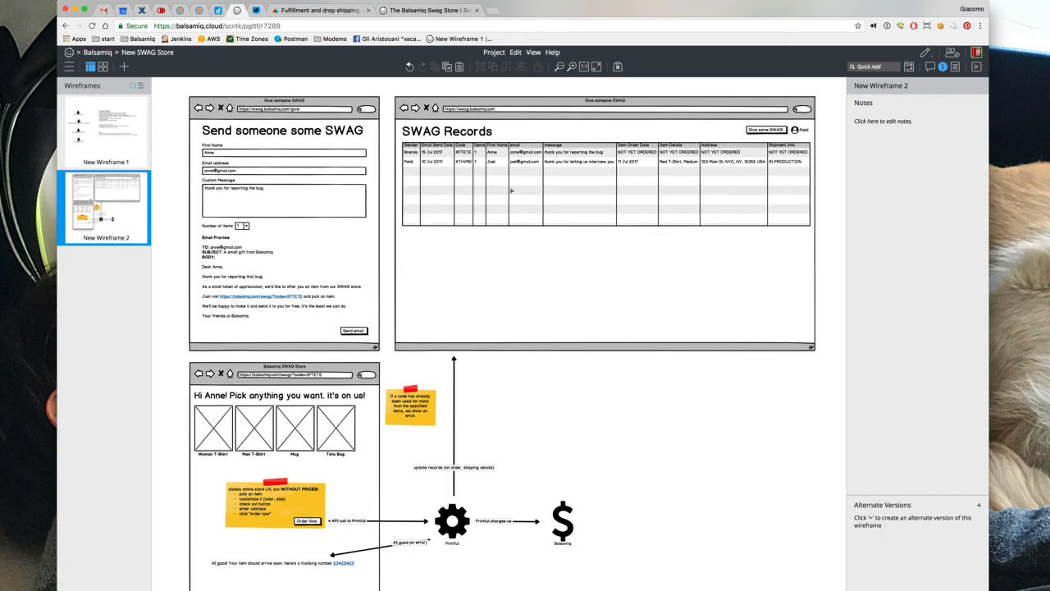
Insert an arrow, then group the send form's elements and move the group aside
{"action": "type", "text": "/arrow"}
{"action": "key", "text": "Return"}
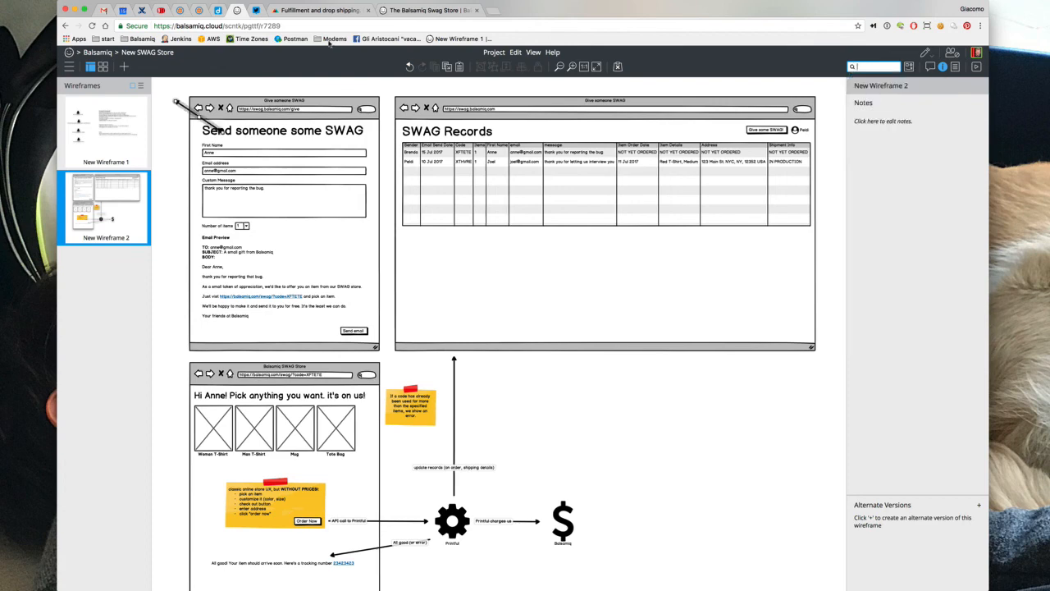
{"action": "left_click_drag", "start_coordinate": [177, 85], "coordinate": [396, 360]}
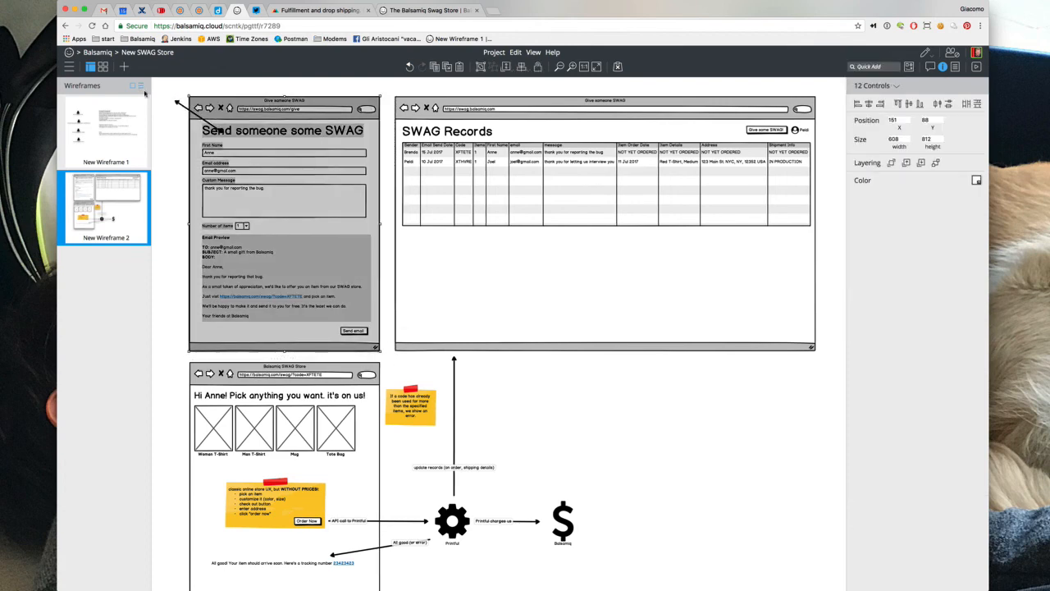
{"action": "key", "text": "super+g"}
{"action": "left_click_drag", "start_coordinate": [232, 112], "coordinate": [817, 111]}
Group the SWAG Records elements and place the send form to its right
{"action": "left_click_drag", "start_coordinate": [352, 87], "coordinate": [788, 356]}
{"action": "key", "text": "super+g"}
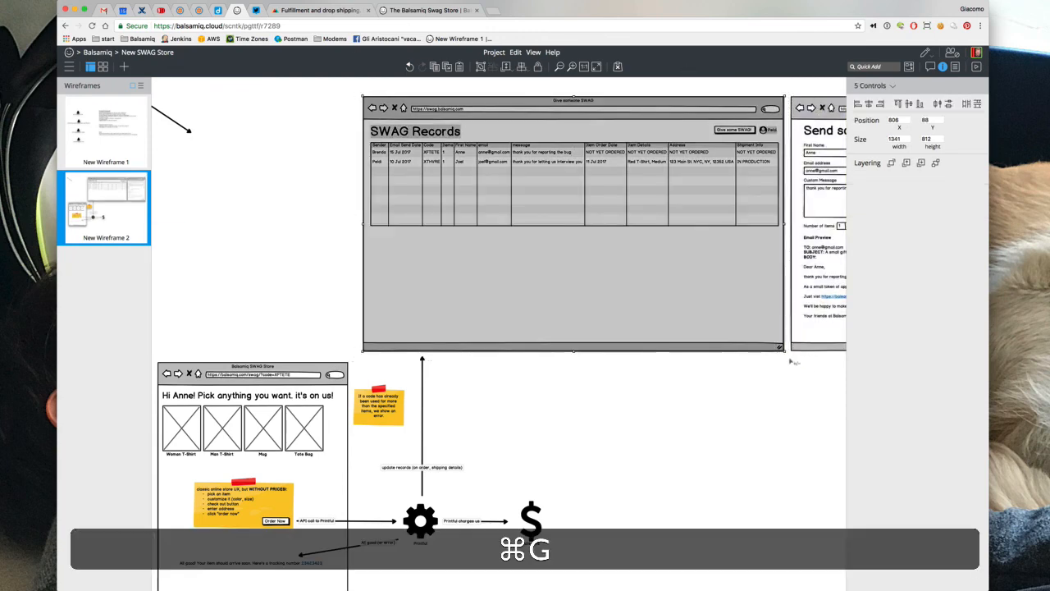
{"action": "left_click_drag", "start_coordinate": [692, 297], "coordinate": [486, 296]}
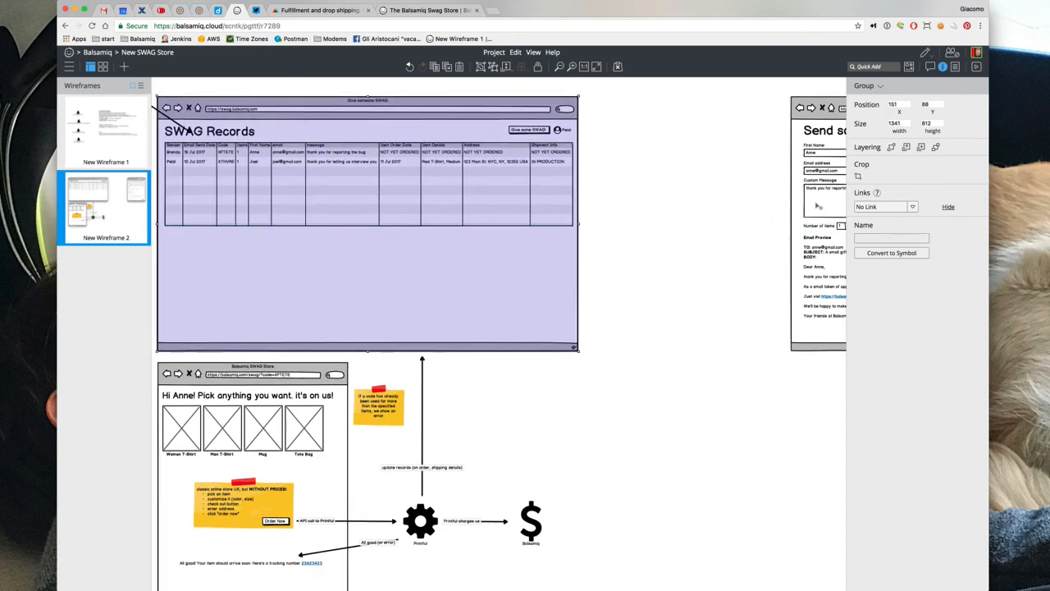
{"action": "left_click_drag", "start_coordinate": [817, 207], "coordinate": [625, 206]}
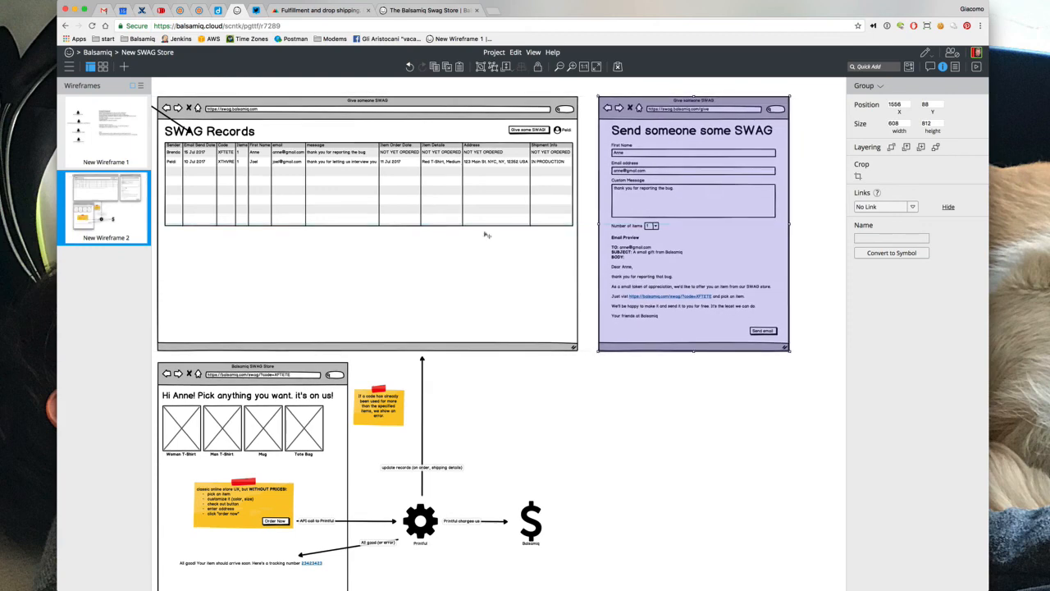
Position the arrow from the Give some SWAG! button pointing at the send form
{"action": "left_click", "coordinate": [170, 125]}
{"action": "left_click_drag", "start_coordinate": [170, 125], "coordinate": [556, 122]}
{"action": "left_click_drag", "start_coordinate": [597, 155], "coordinate": [570, 115]}
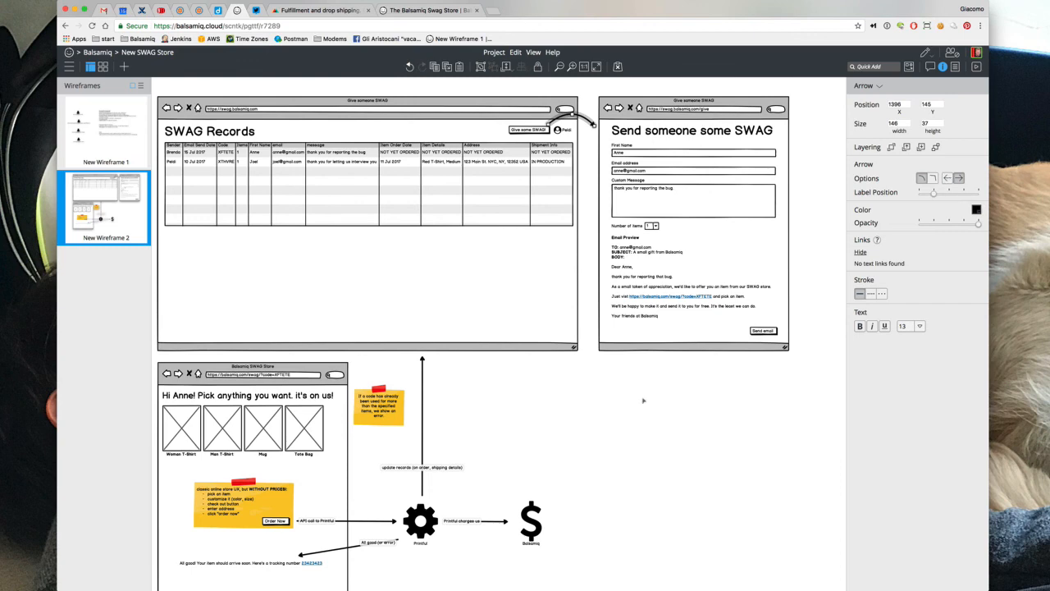
Deselect everything and scroll around to review the finished linked wireframe
{"action": "left_click", "coordinate": [624, 419]}
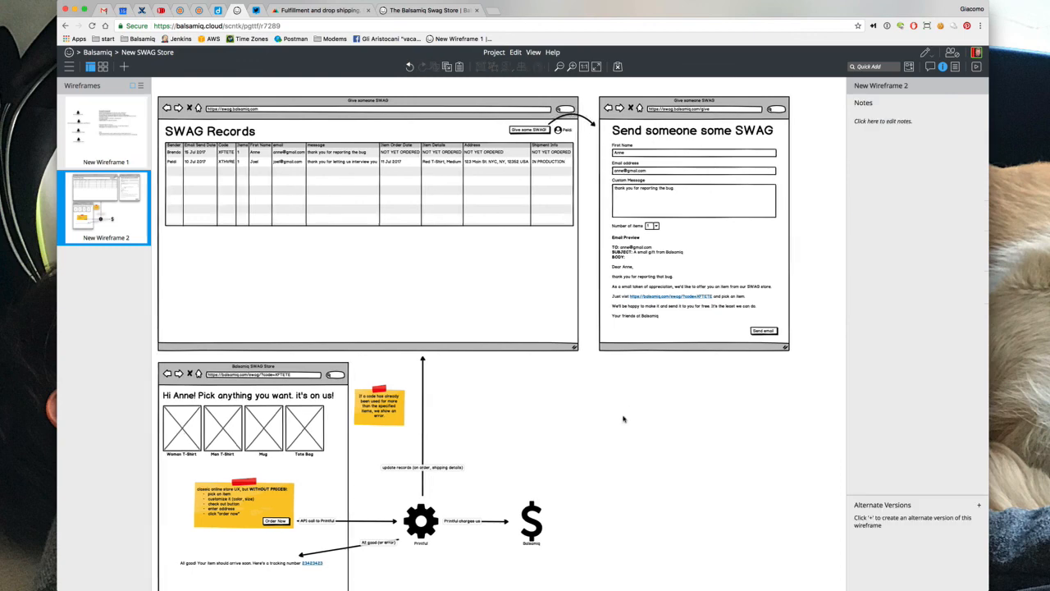
{"action": "scroll", "coordinate": [624, 419], "scroll_direction": "down", "scroll_amount": 3}
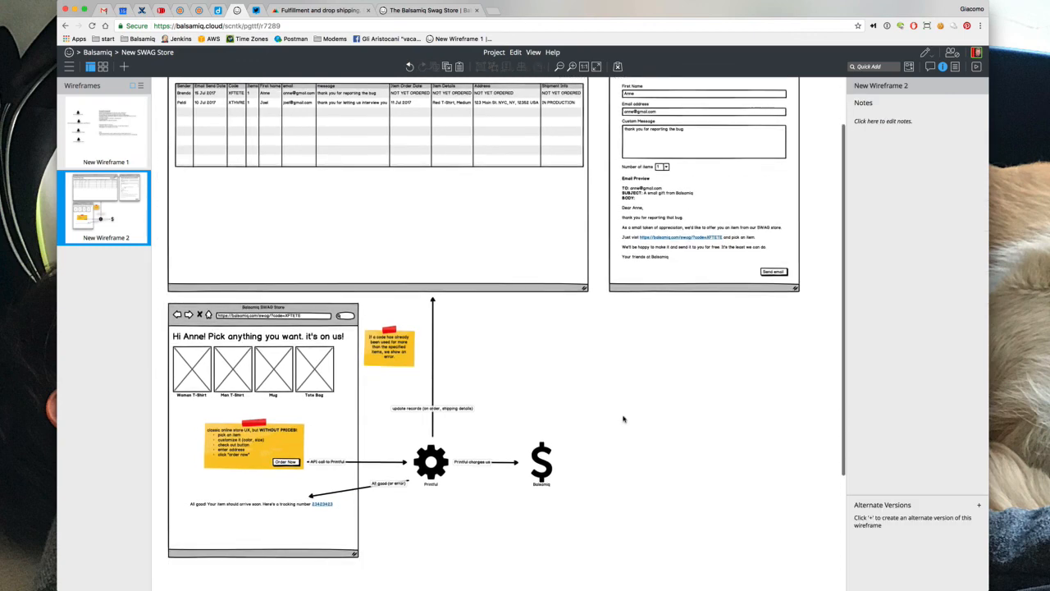
{"action": "scroll", "coordinate": [623, 420], "scroll_direction": "left", "scroll_amount": 2}
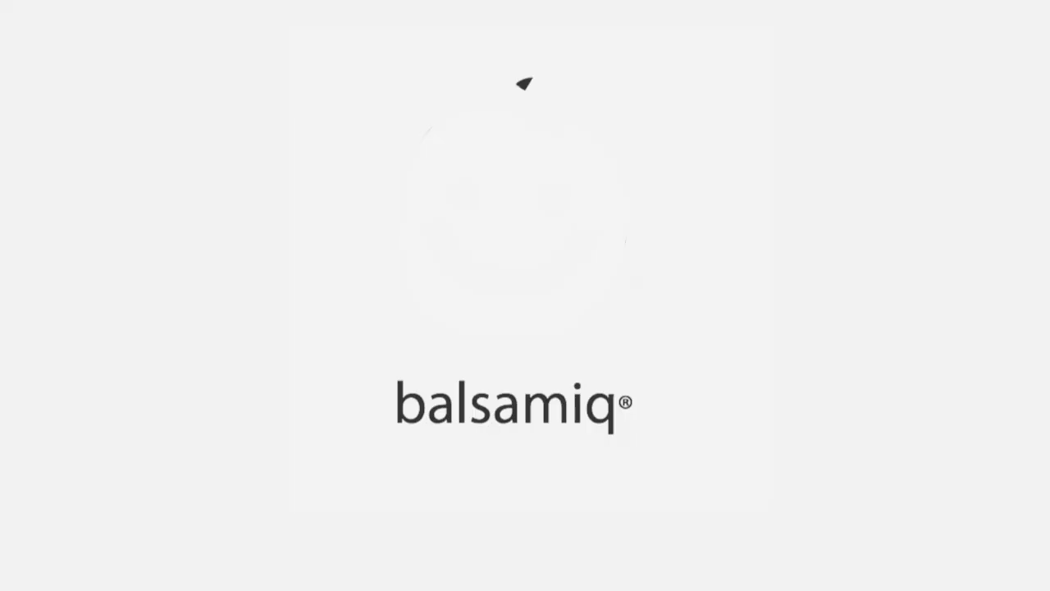